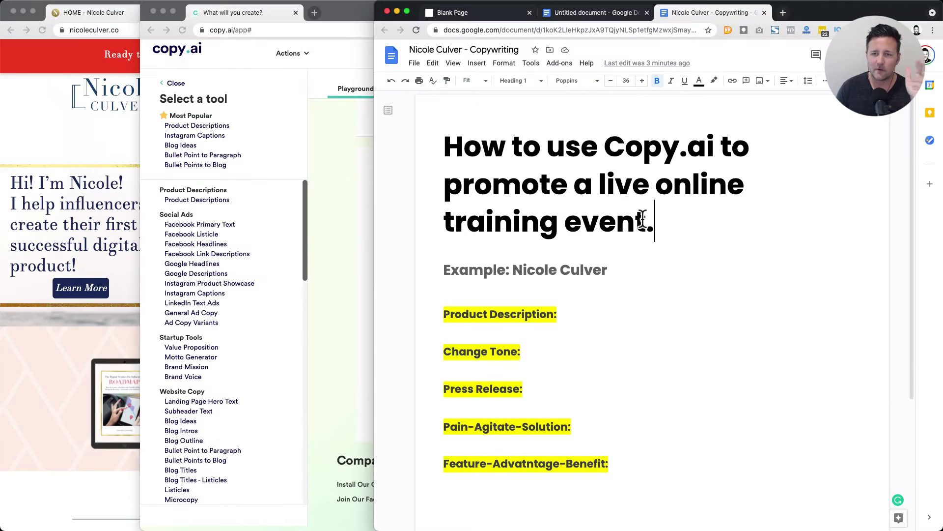
Review the document's title about promoting a live online training event, plus the coach's home page and Digital Product Roadmap landing page
triple_click(610, 187)
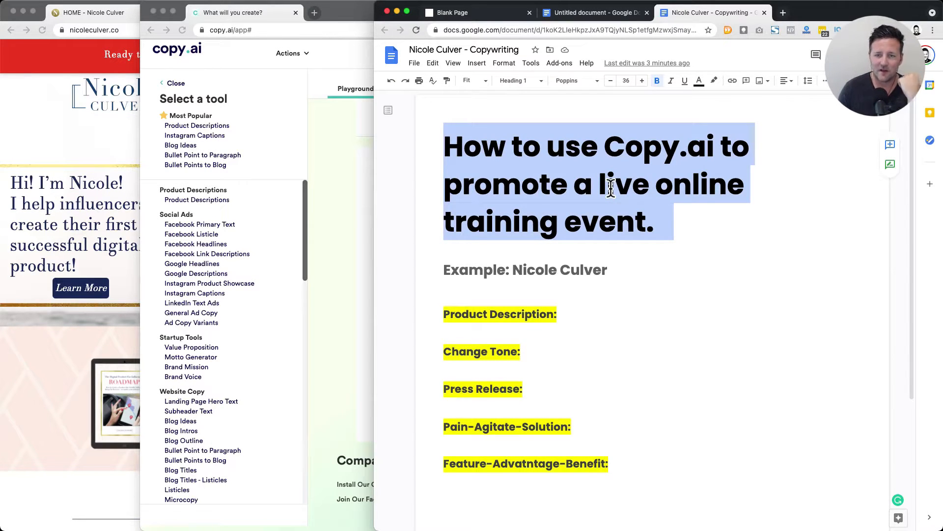
click(57, 145)
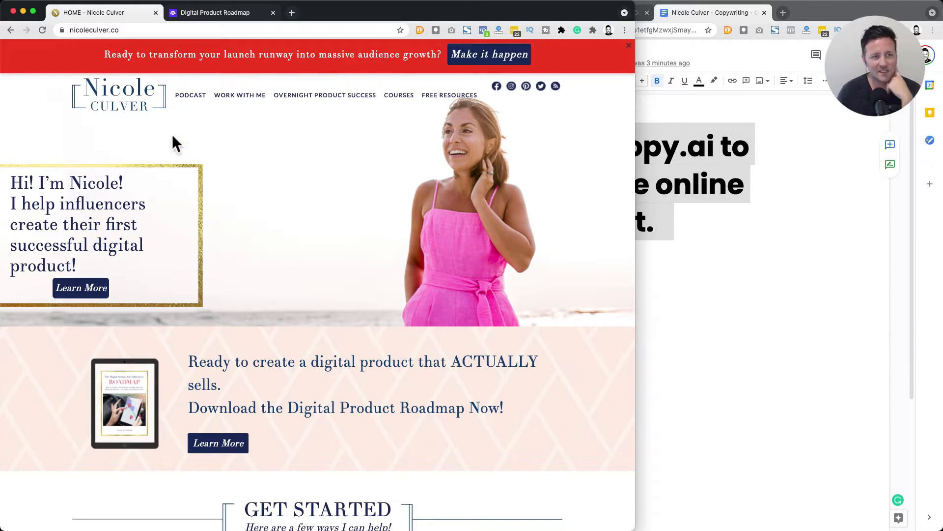
click(213, 13)
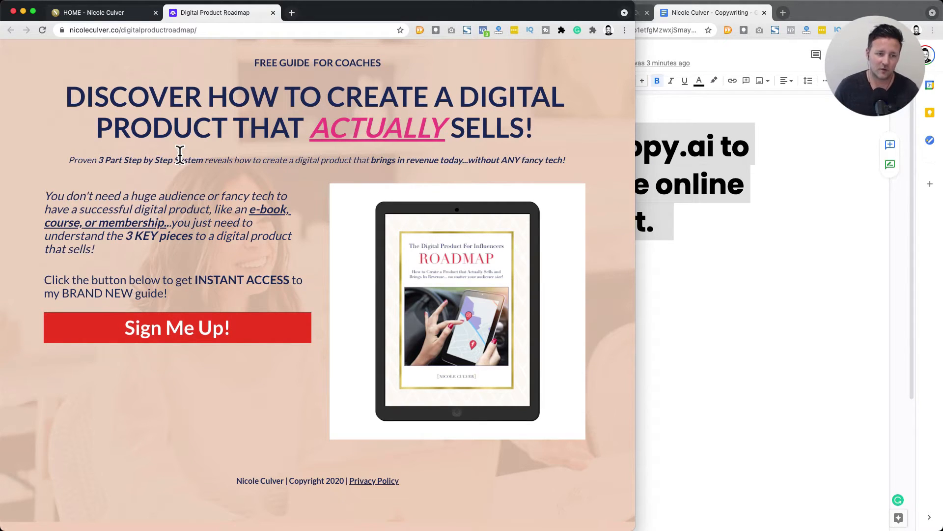
click(795, 154)
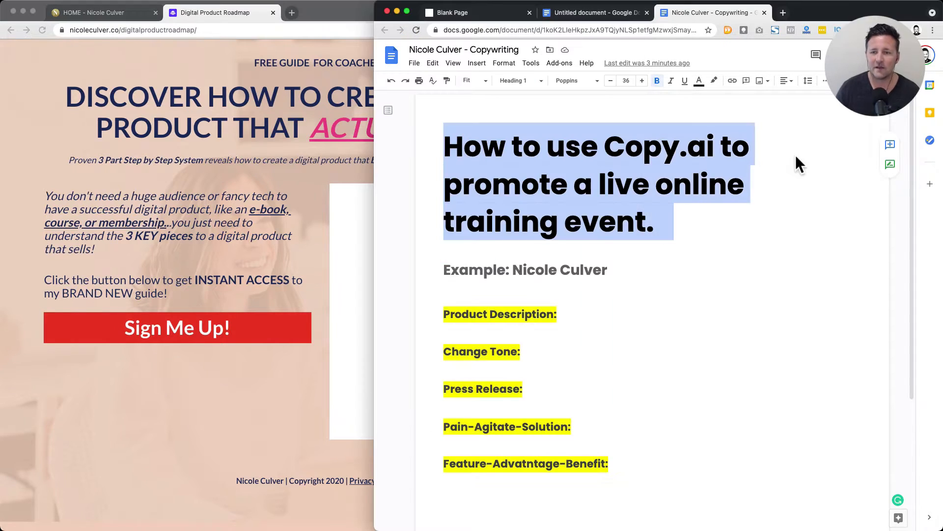
double_click(611, 184)
triple_click(611, 184)
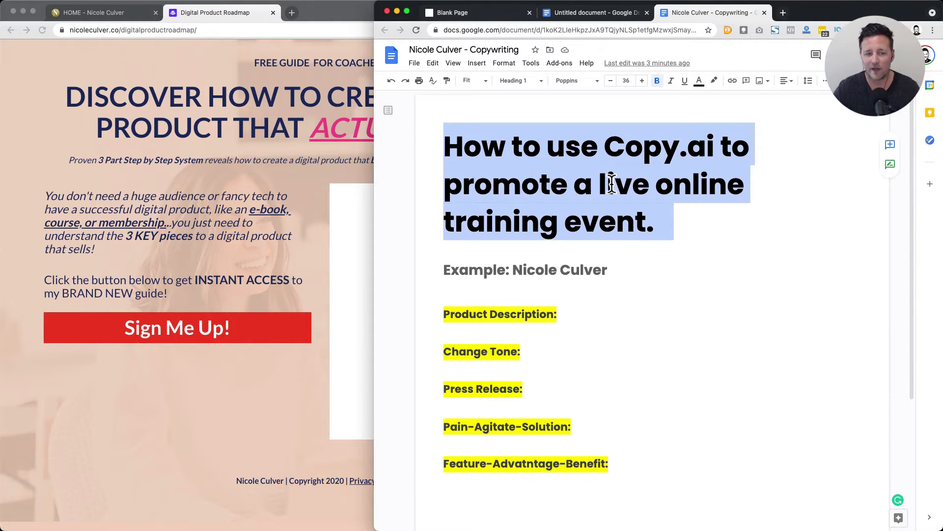
Switch to the Copy.ai window showing the Product Descriptions tool and widen it
key(ctrl+Up)
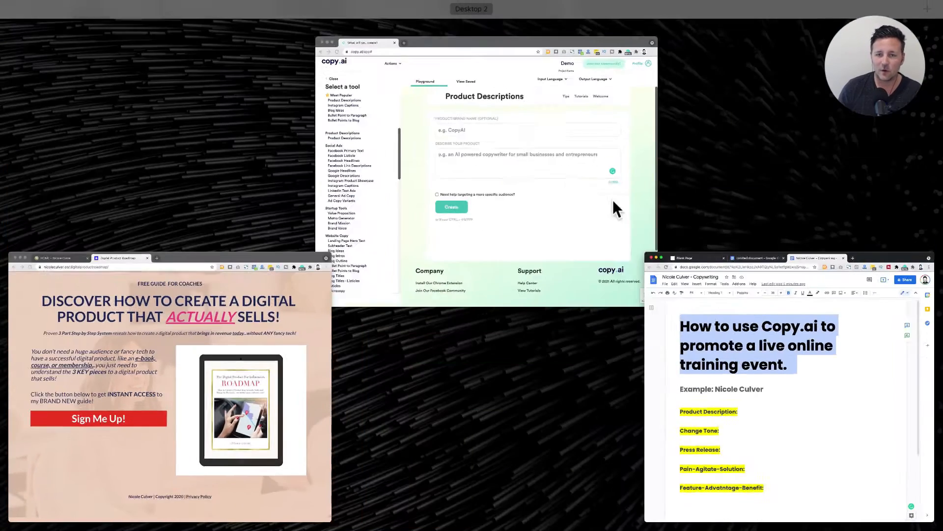
click(523, 177)
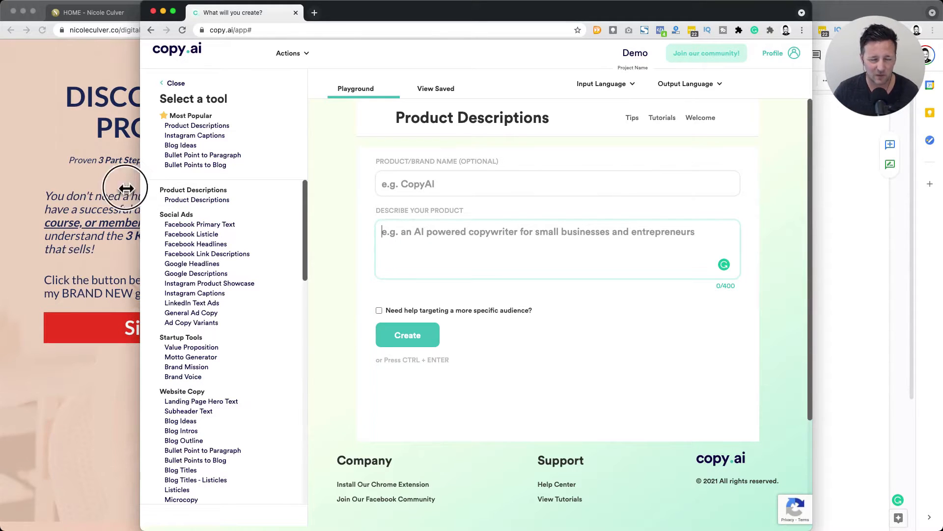
drag(141, 193, 50, 182)
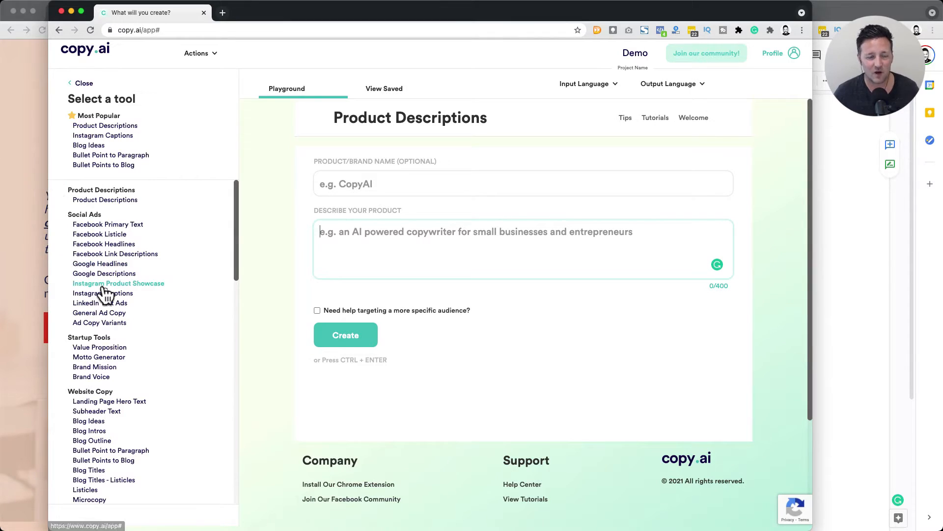
Switch to the Google Docs outline and review the Product Description heading and the copywriting sections below it
click(849, 245)
drag(555, 315, 495, 315)
triple_click(494, 315)
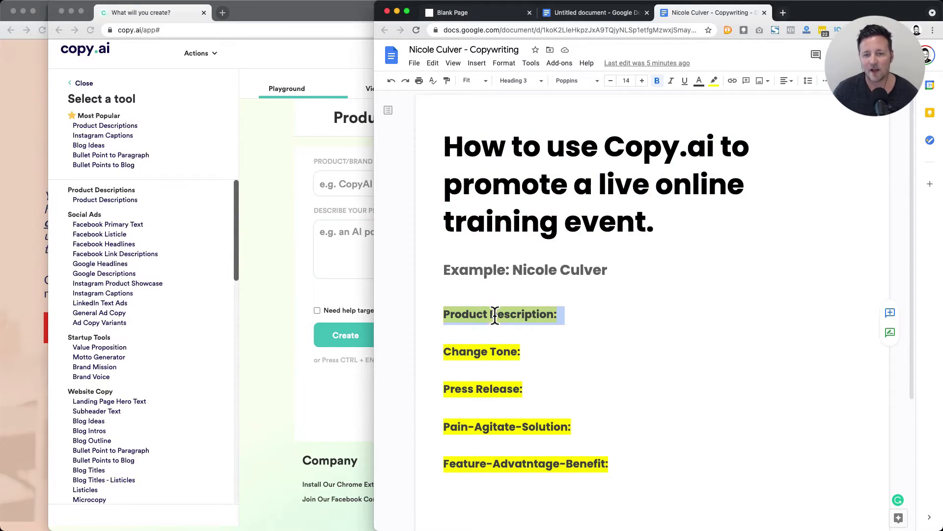
scroll(494, 315, down, 2)
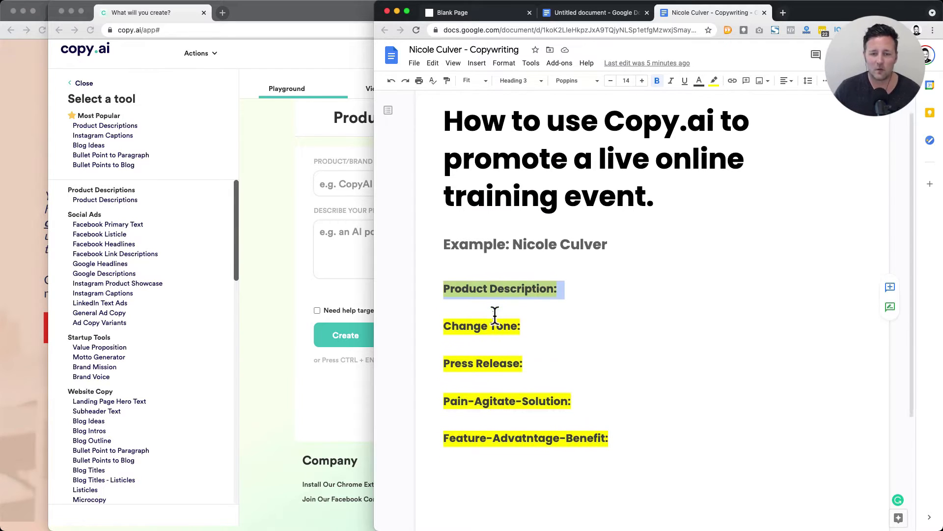
click(469, 263)
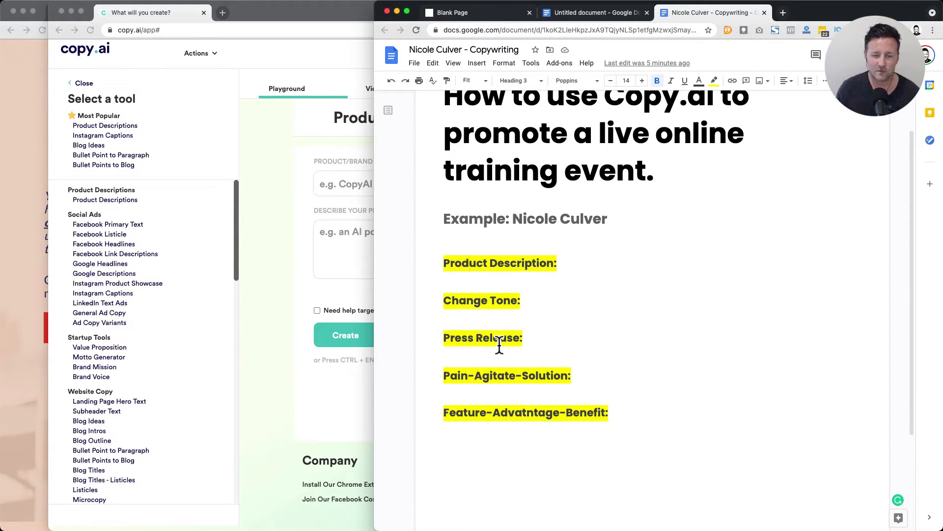
Copy the landing page headline "Discover how to create a digital product that actually sells!" into Copy.ai's product description
click(6, 254)
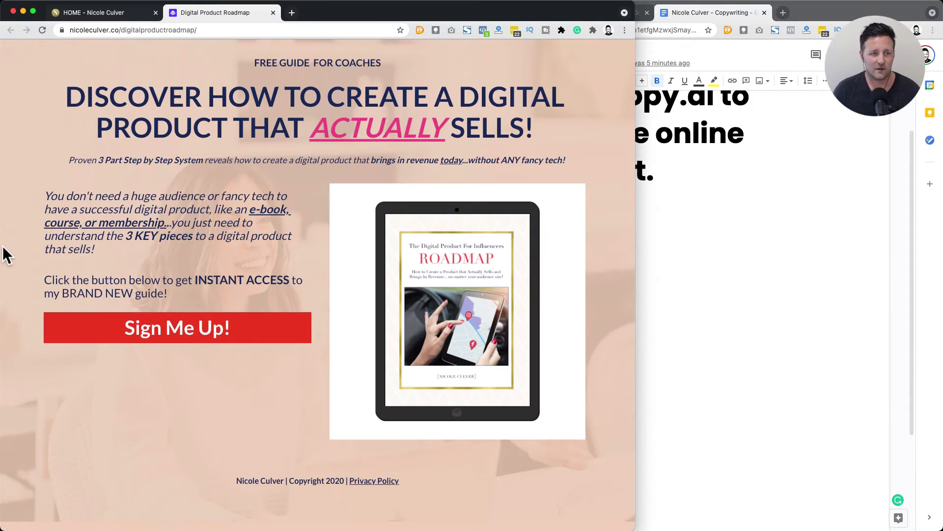
triple_click(258, 108)
key(super+c)
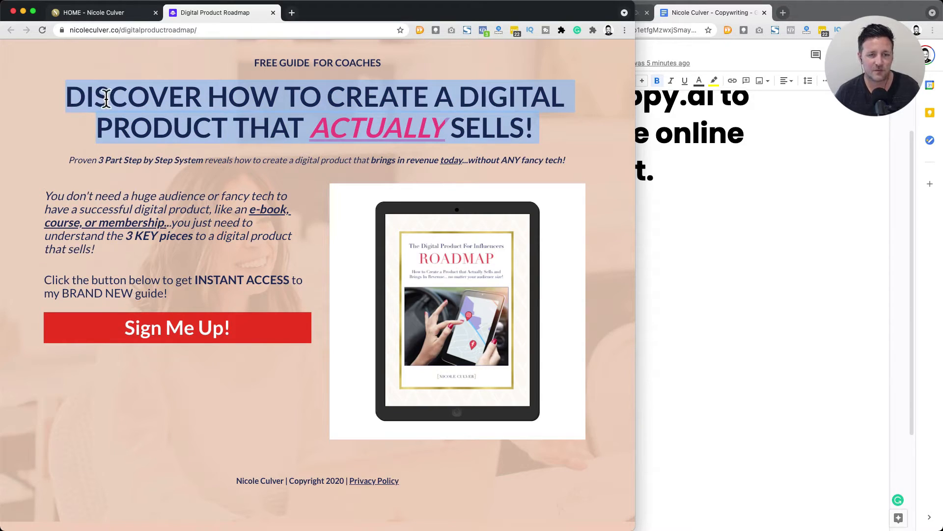
key(ctrl+Up)
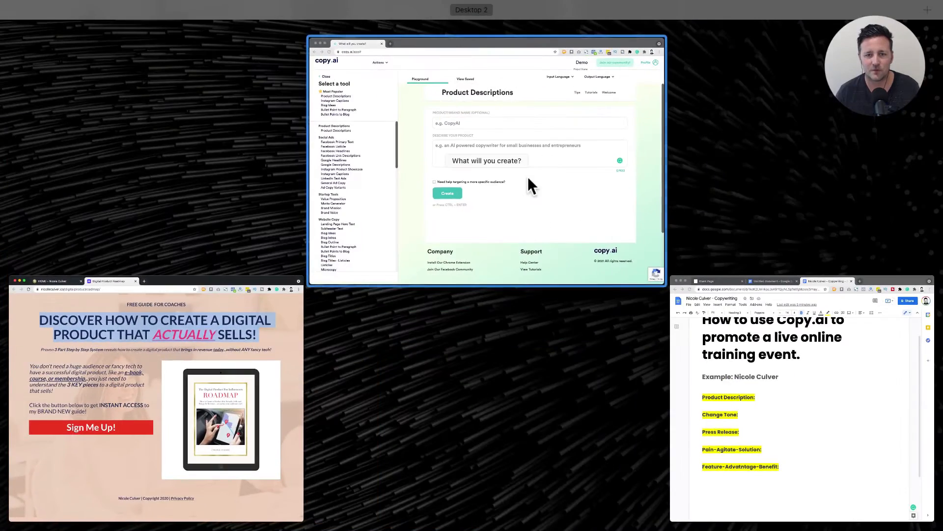
click(528, 176)
click(379, 232)
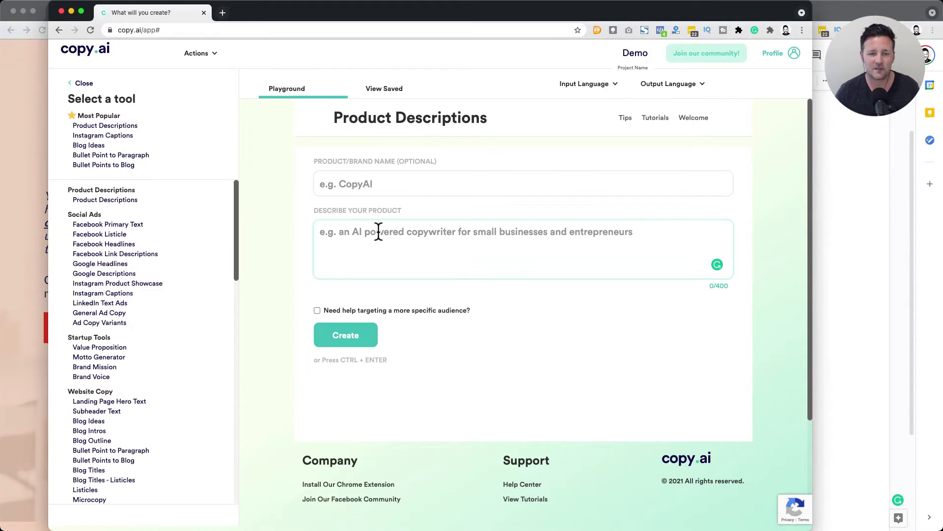
key(super+v)
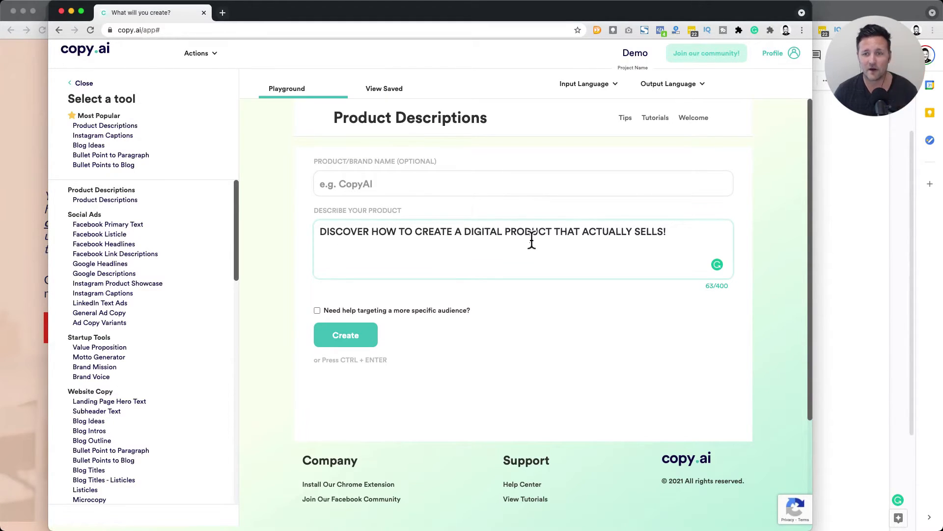
Enter the coach's full name as the product/brand name, checking it against the landing page
click(354, 186)
text(Nico)
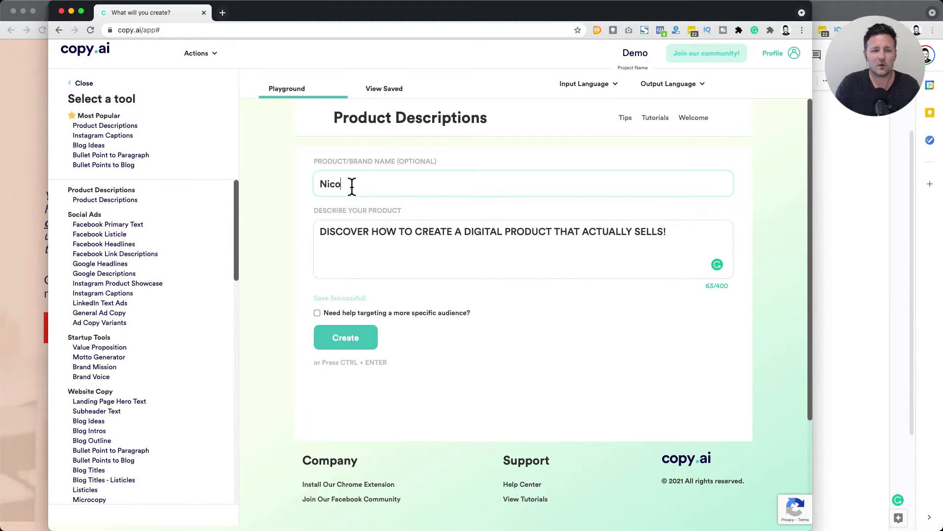
text(le Culv)
click(31, 184)
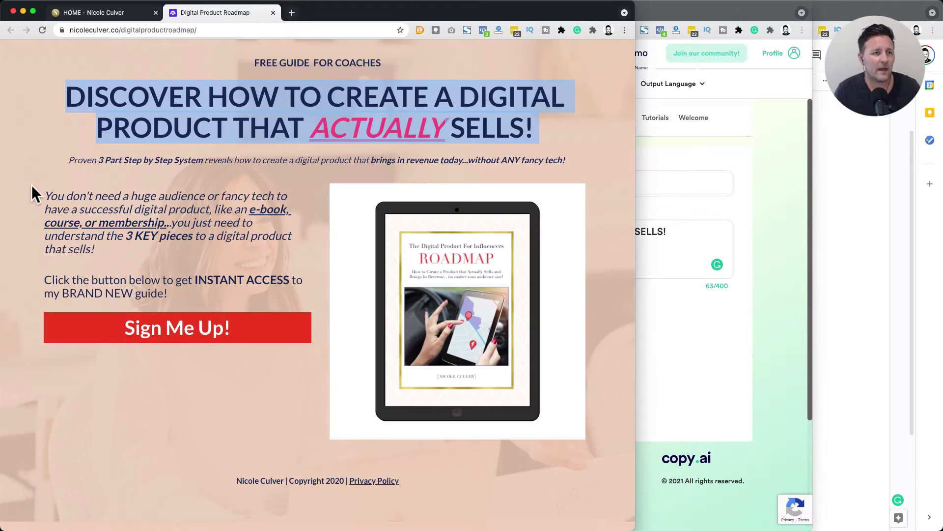
click(725, 155)
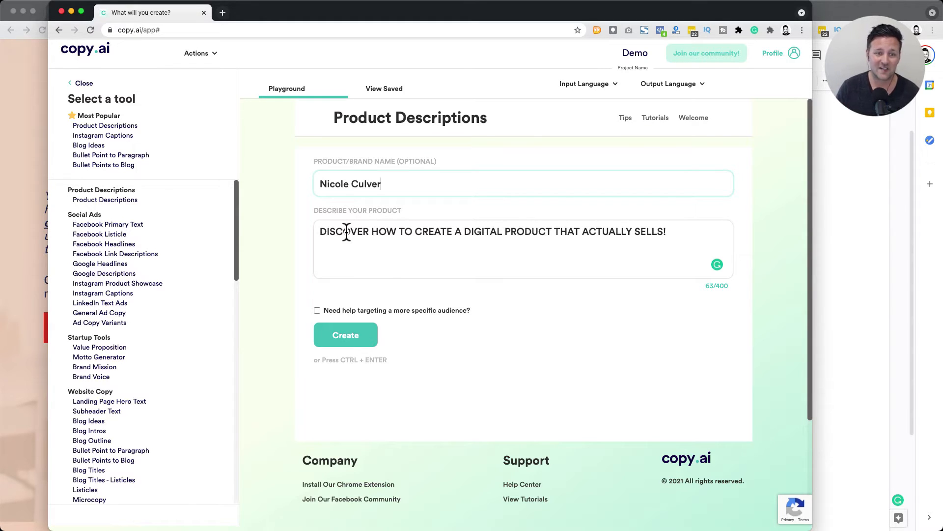
Insert "A free live webinar that will help online influences" before the headline in the product description
triple_click(318, 230)
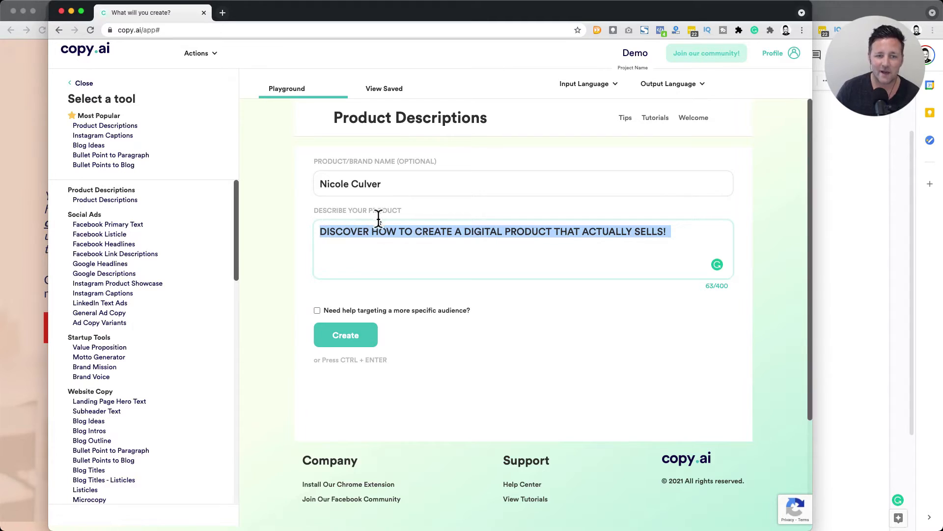
click(323, 232)
text(A free live )
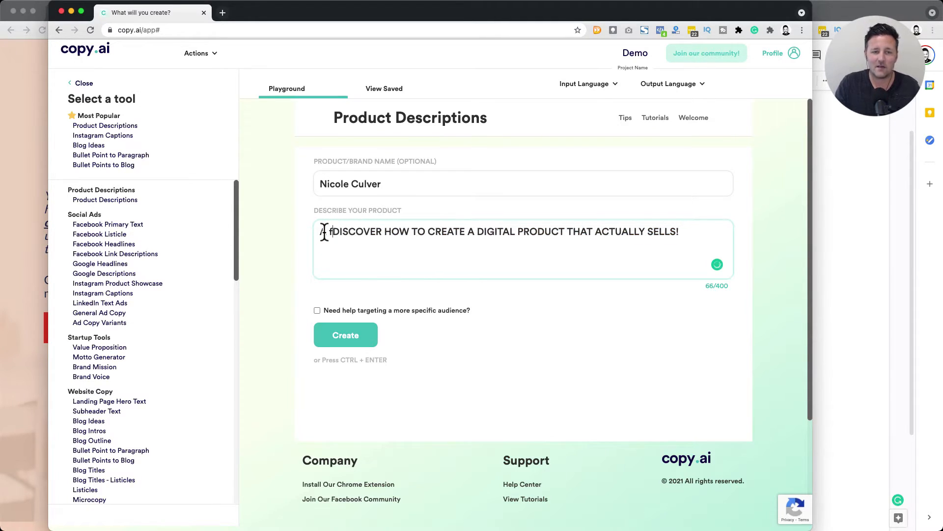
text(webinar to)
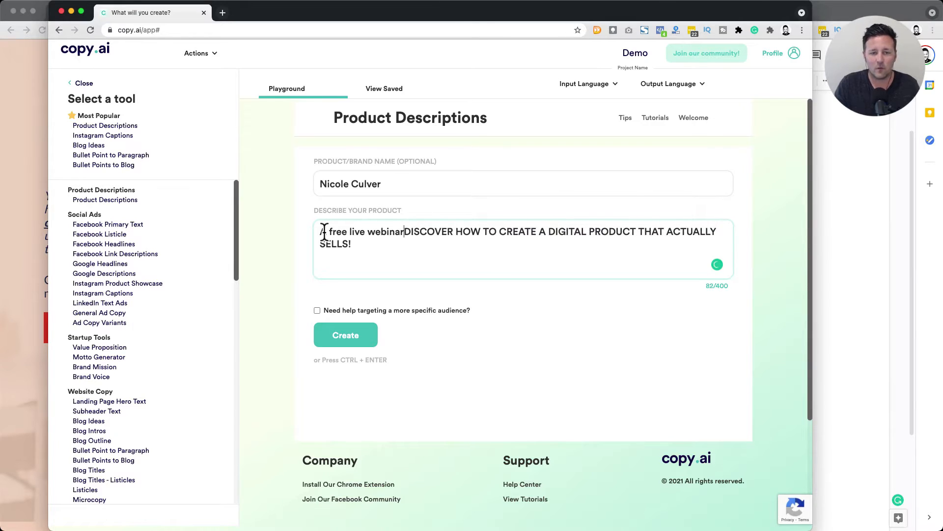
key(BackSpace)
key(BackSpace)
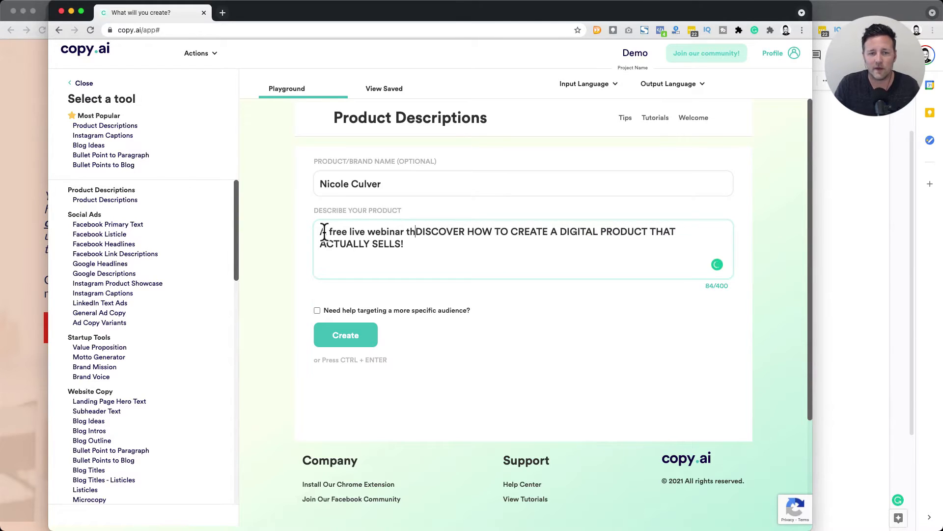
text(hat will help in)
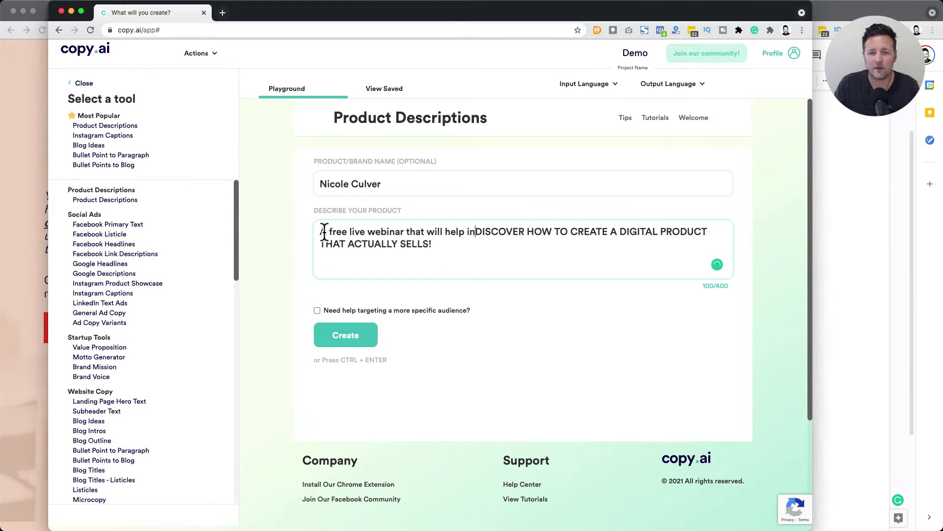
key(BackSpace)
key(BackSpace)
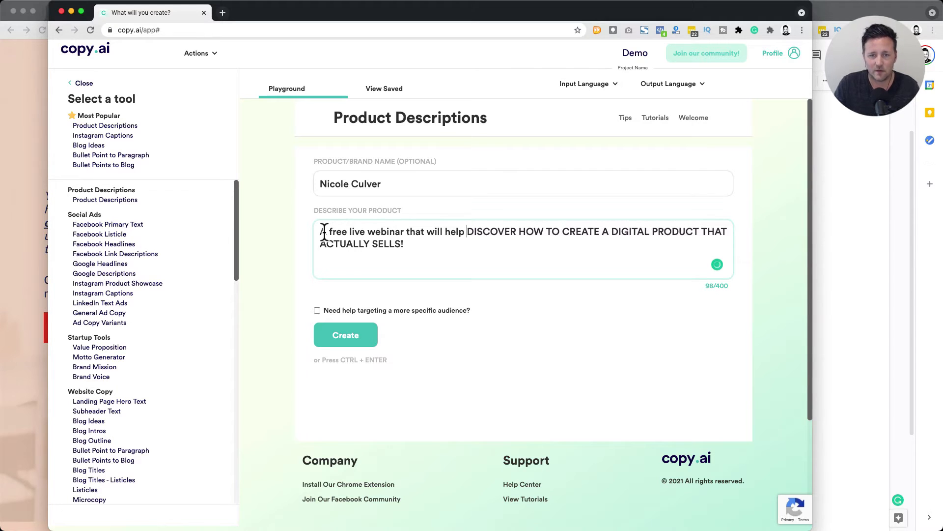
text(online influences)
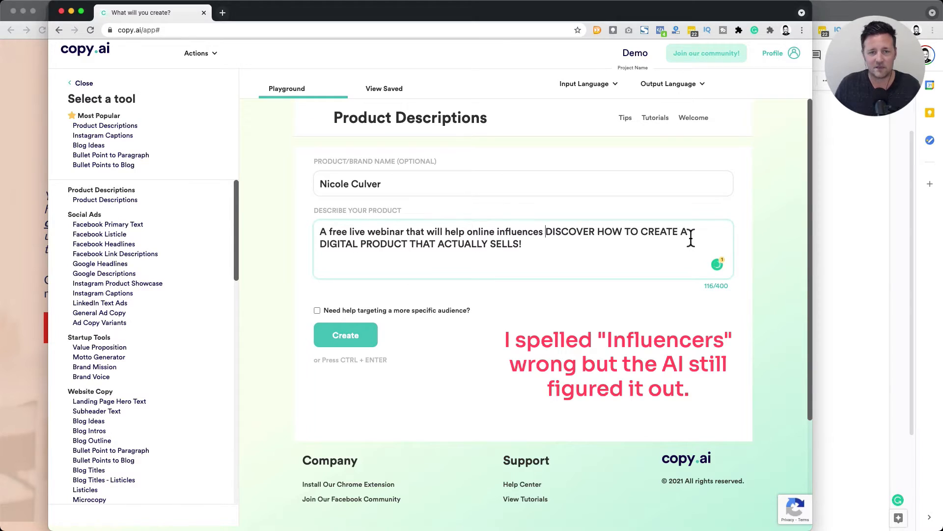
Remove "DISCOVER HOW TO" from the product description and replace the "A" before "DIGITAL PRODUCT" with "their own"
shift+click(641, 234)
key(BackSpace)
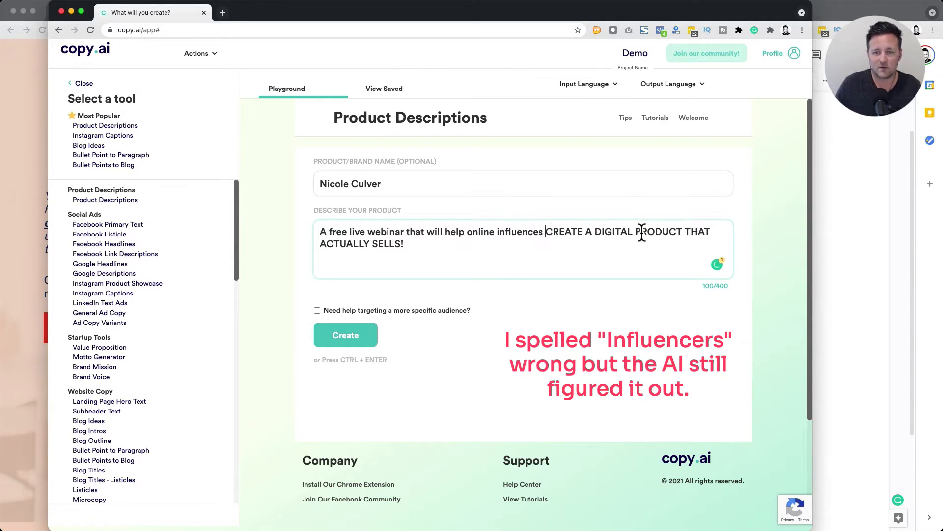
double_click(584, 233)
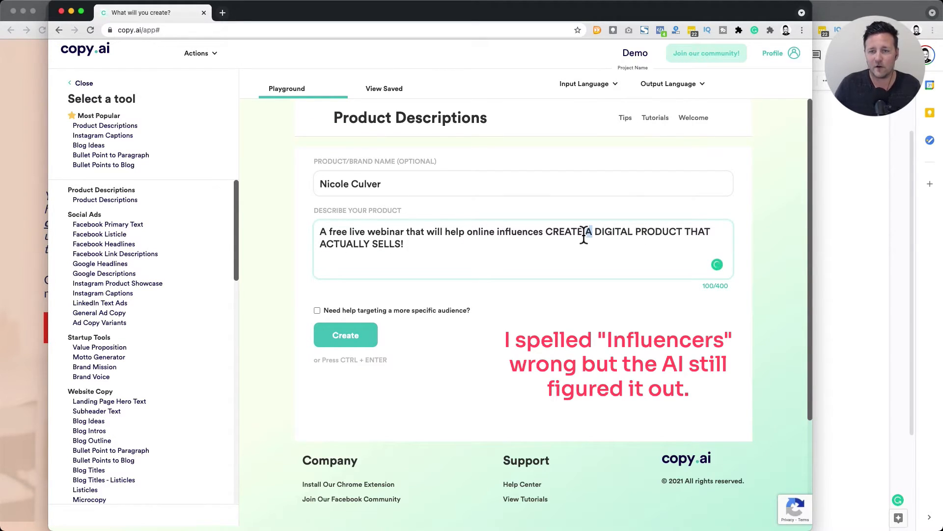
text(their own)
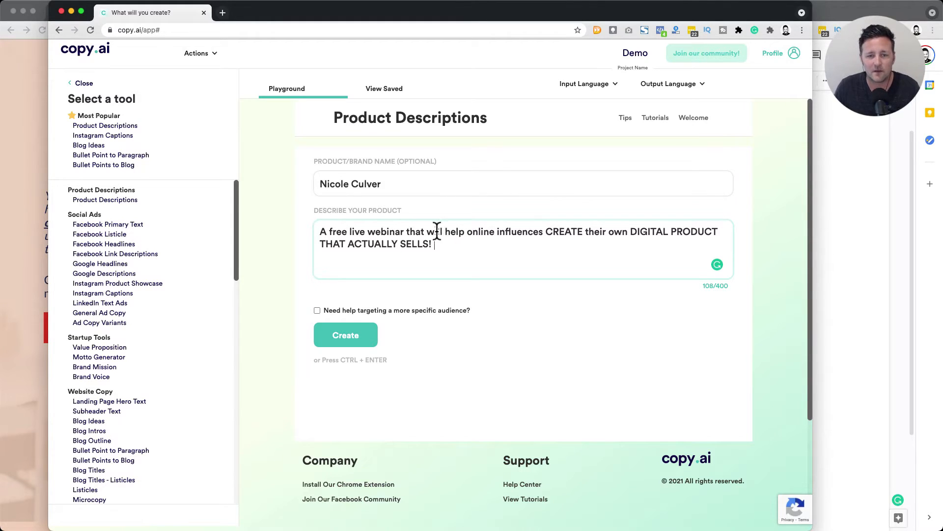
Replace "help" with "teach" in the product description and insert "how to" before "CREATE"
double_click(455, 232)
text(teach)
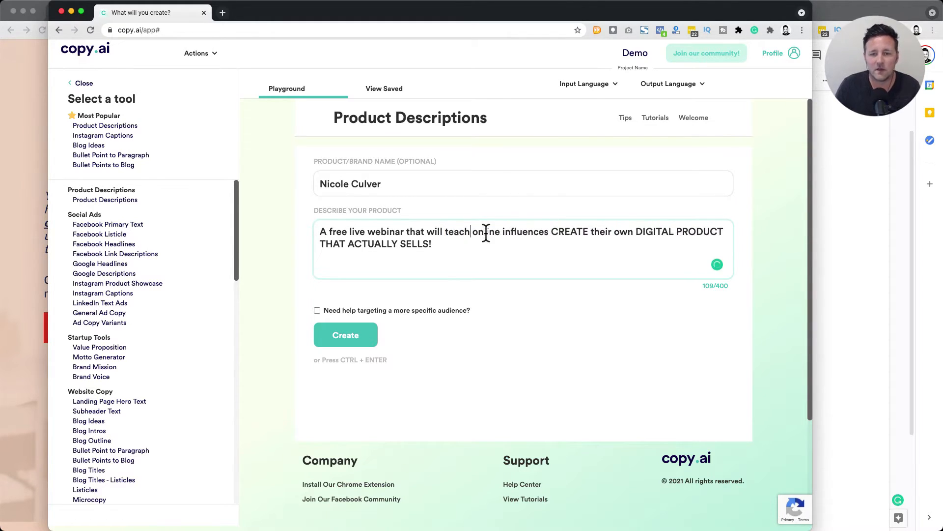
click(550, 231)
text(how to)
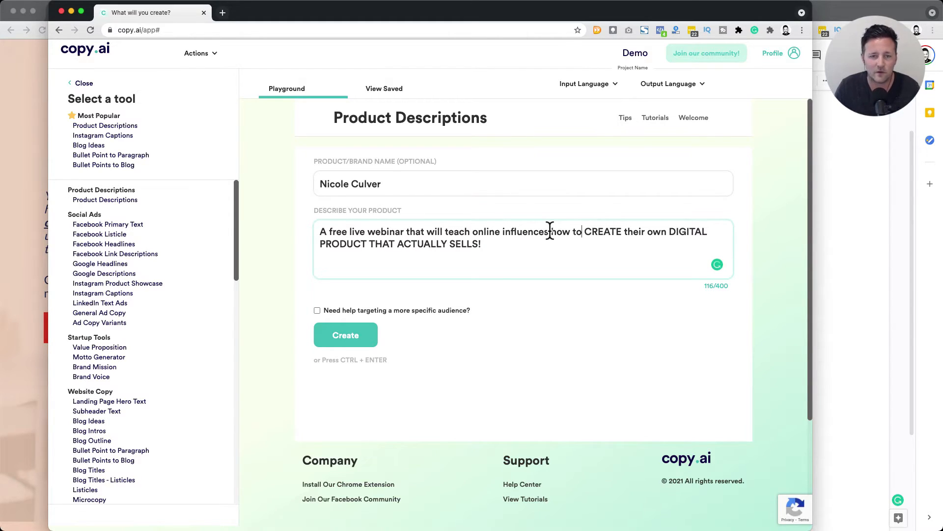
Append "Join us on July 1st at 5pm Pacific." to the end of the product description
click(504, 243)
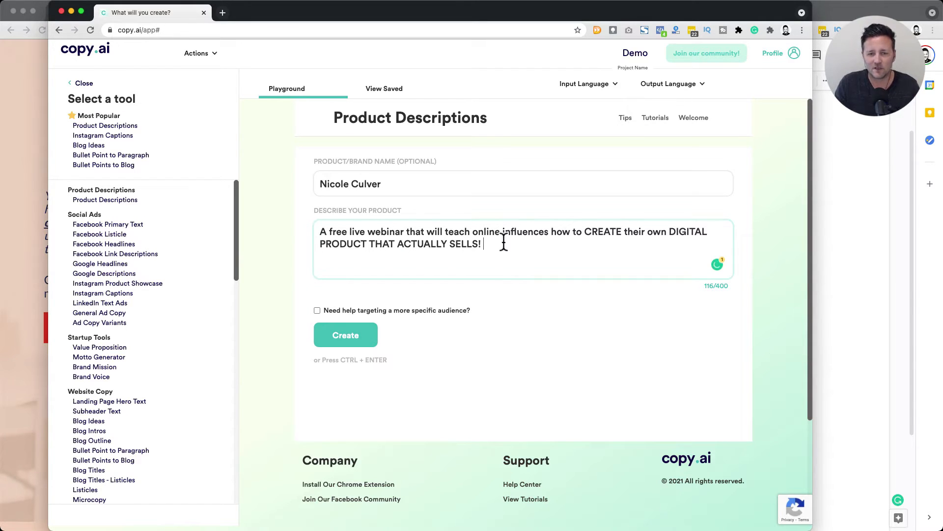
text(Join us on )
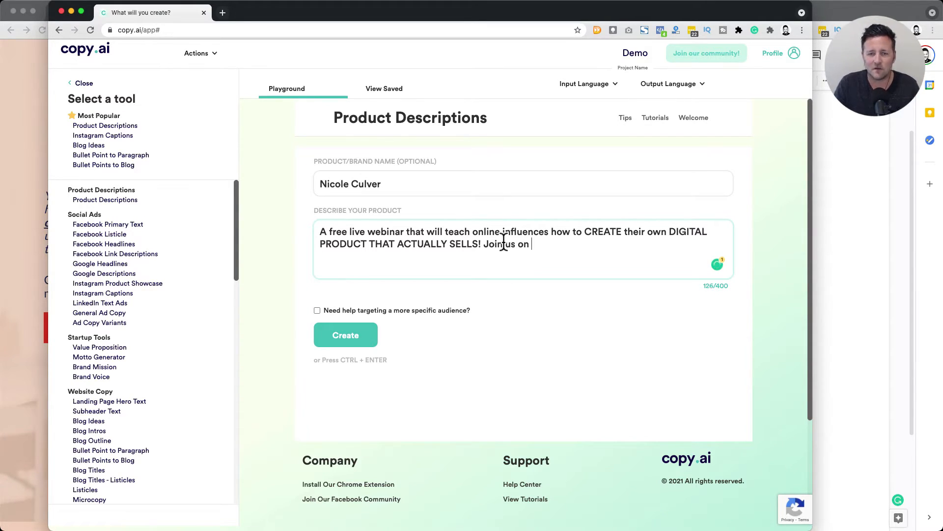
text(July 1st at)
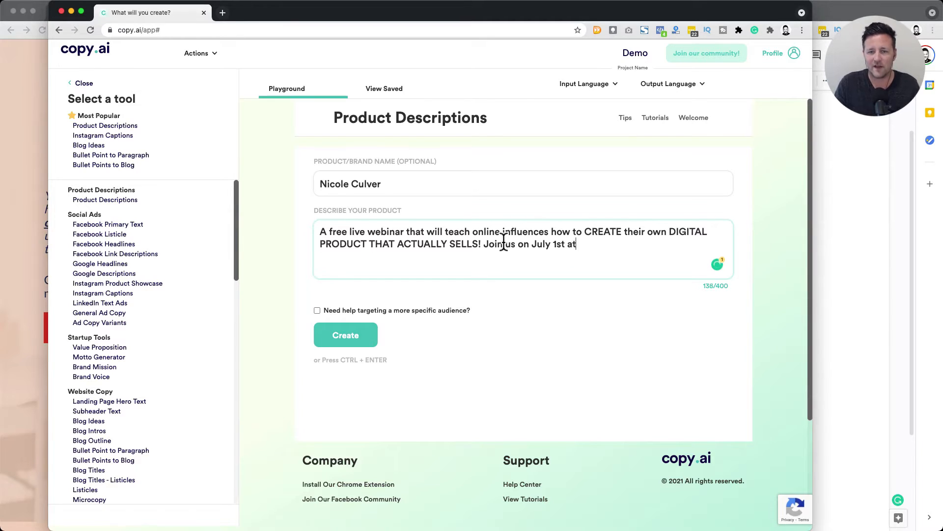
text( 5pm Pacific.)
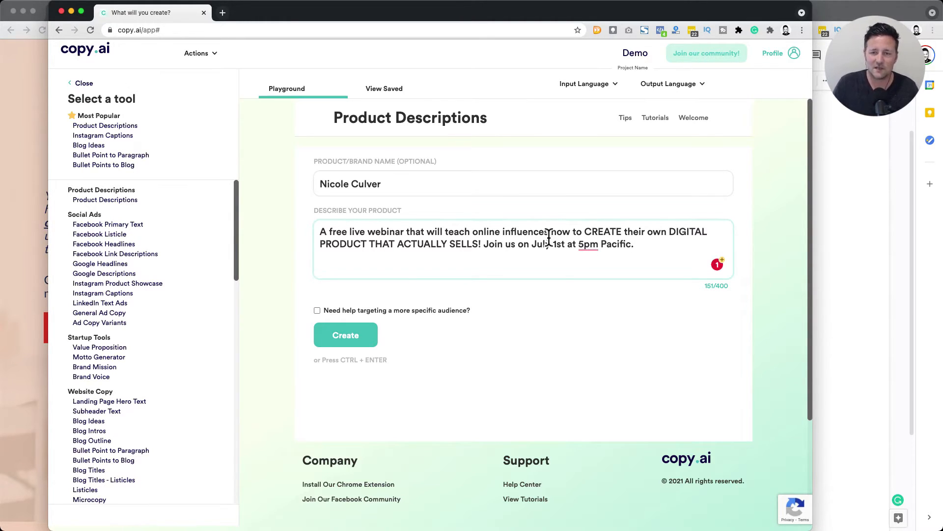
Copy the "Proven 3 Part Step by Step System" sentence from the Digital Product Roadmap page and append it to the Copy.ai product description
click(4, 253)
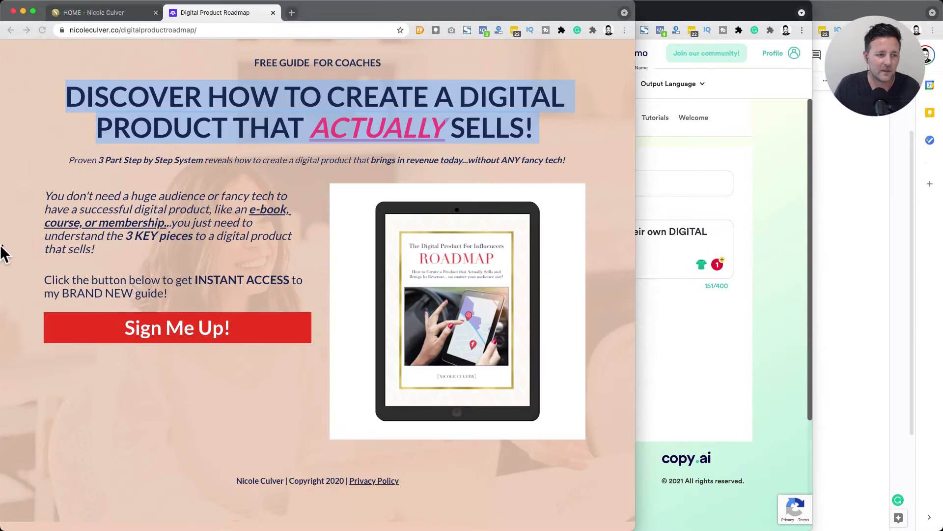
click(79, 166)
drag(78, 163, 169, 161)
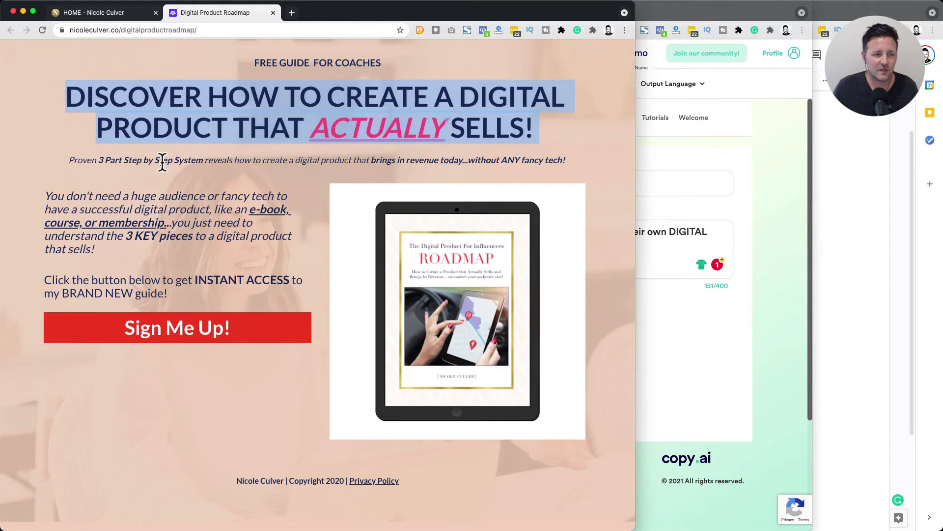
click(162, 161)
drag(73, 159, 578, 162)
key(super+c)
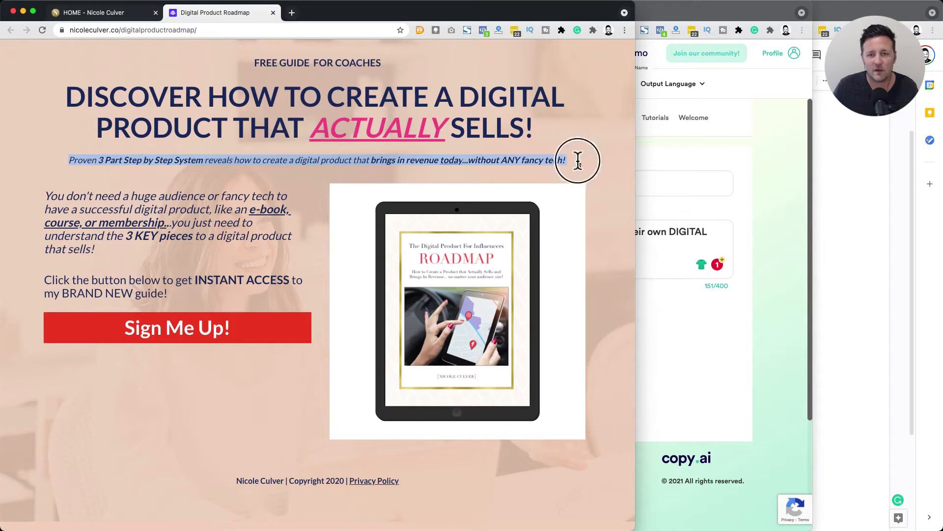
click(773, 215)
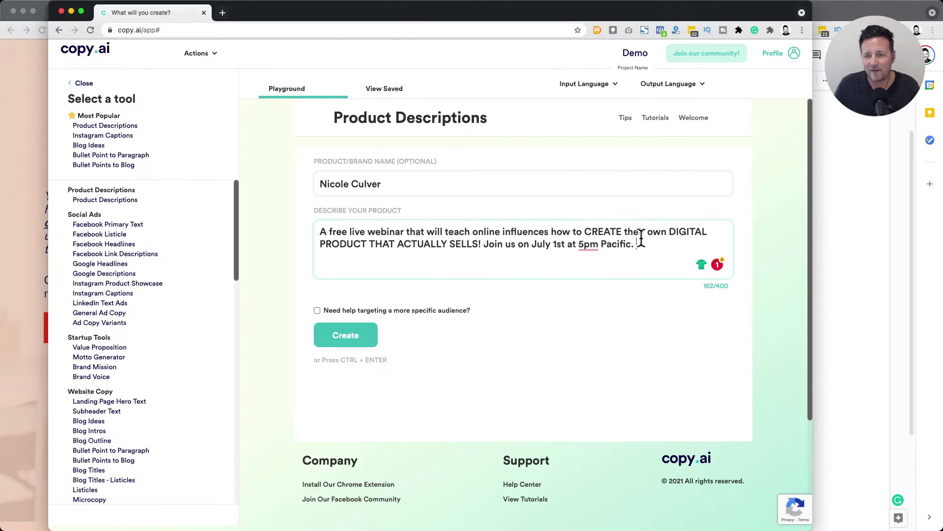
key(super+v)
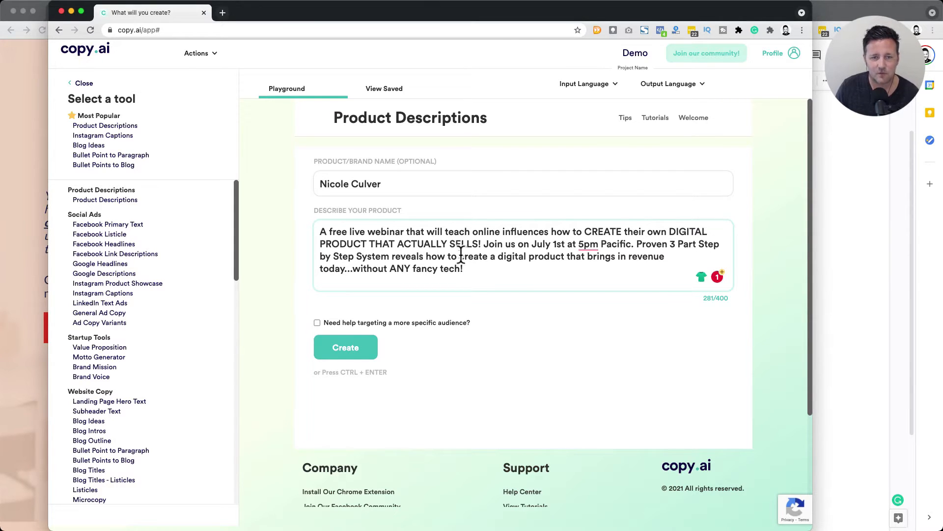
Insert "I'll reveal my" before "Proven 3 Part Step by Step System" in the product description
click(637, 244)
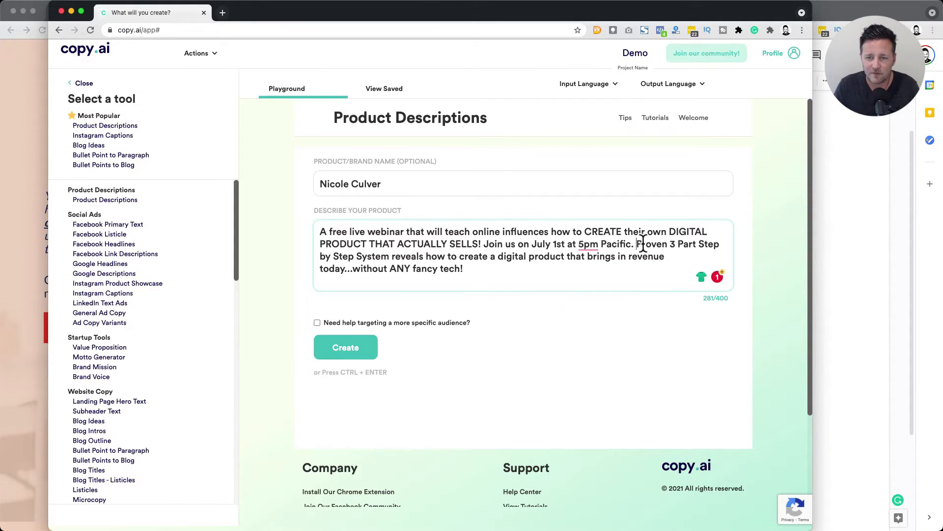
text(I'm re)
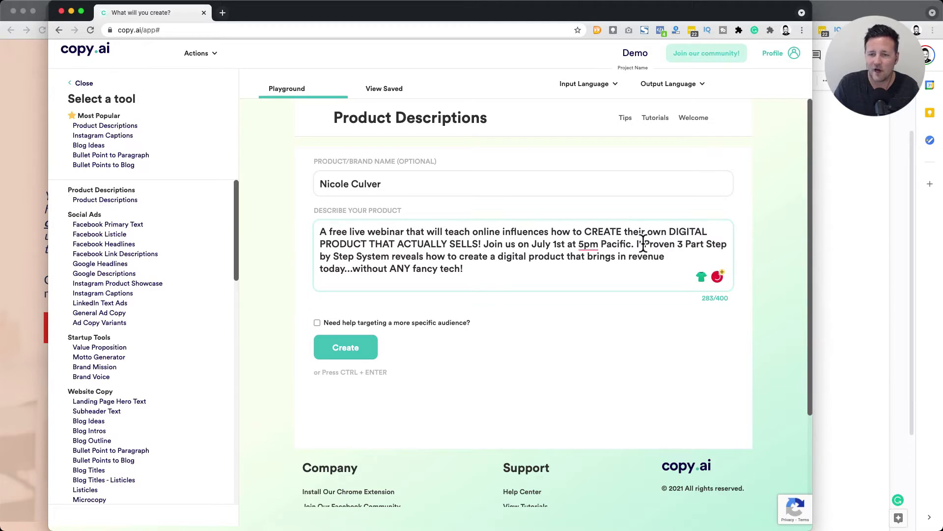
text(veal my)
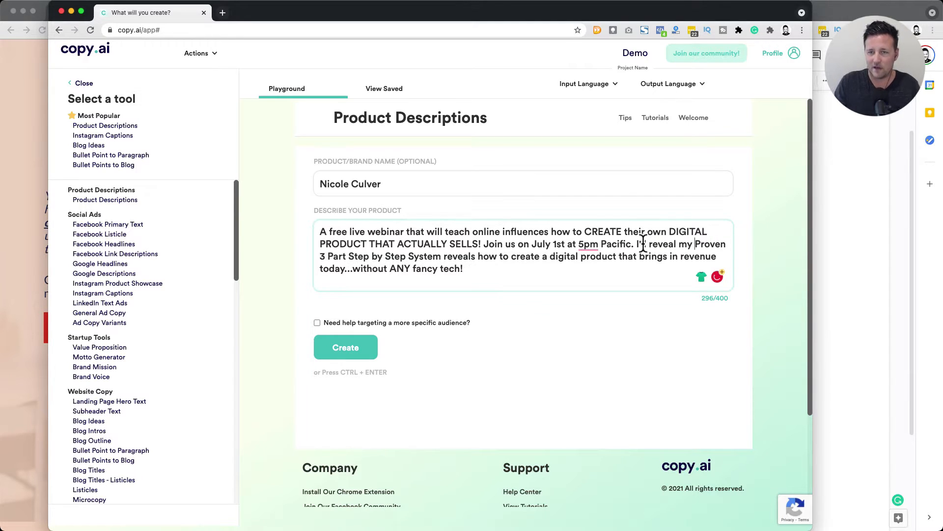
Replace the opening "A" of the product description with "Join my" and change "that" after "webinar" to "where I"
key(Delete)
text(Join my)
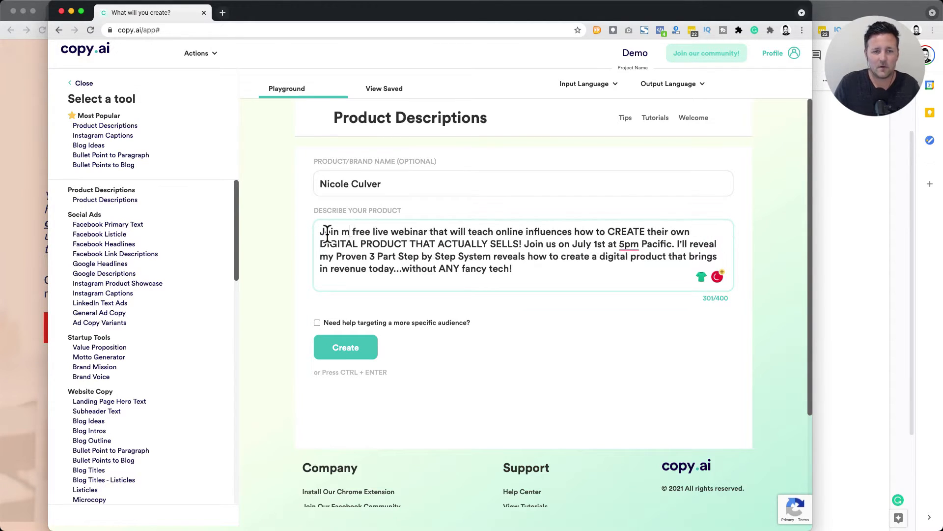
double_click(437, 231)
text(where I)
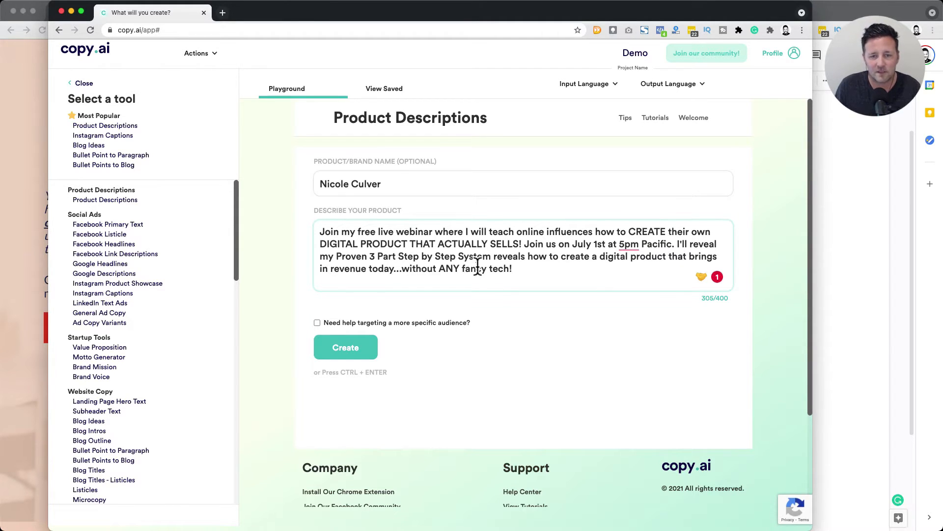
Replace "I'll reveal my" before "Proven 3 Part Step by Step System" with "My" in the product description
double_click(513, 256)
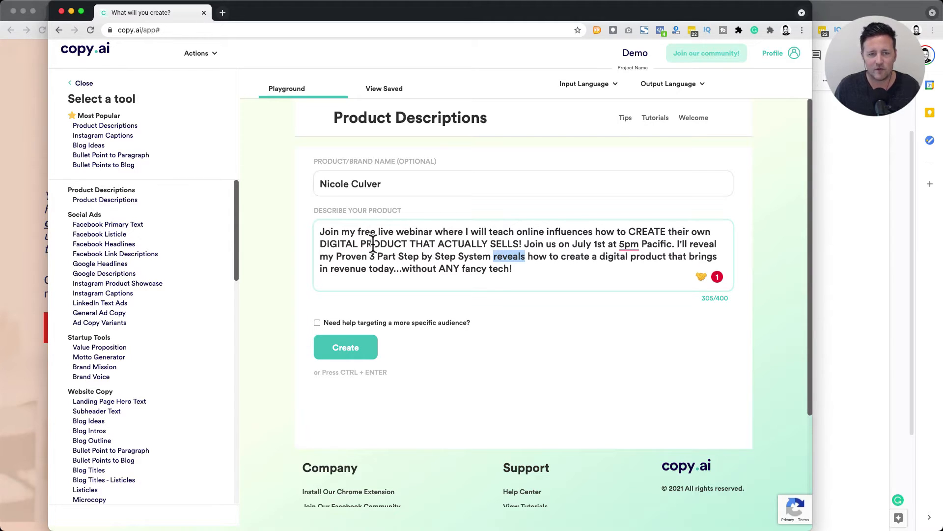
click(677, 244)
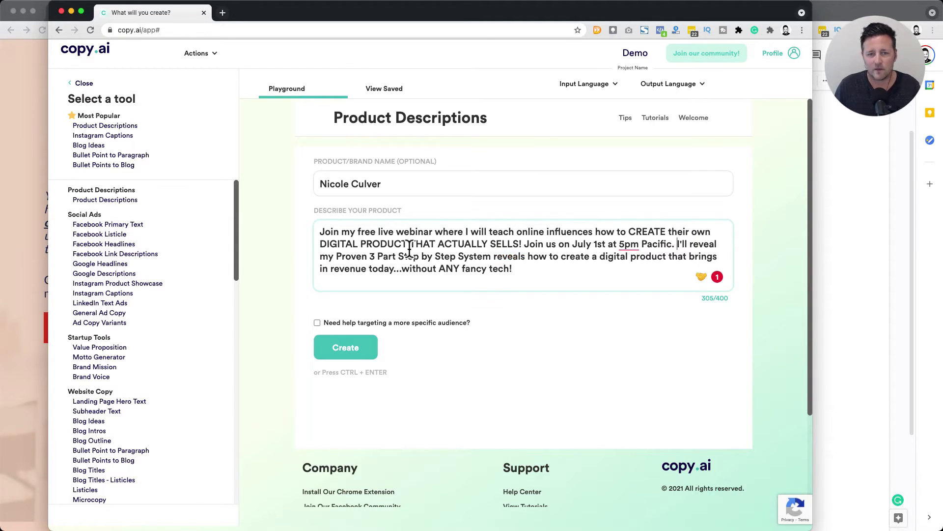
shift+click(328, 256)
text(My Proven)
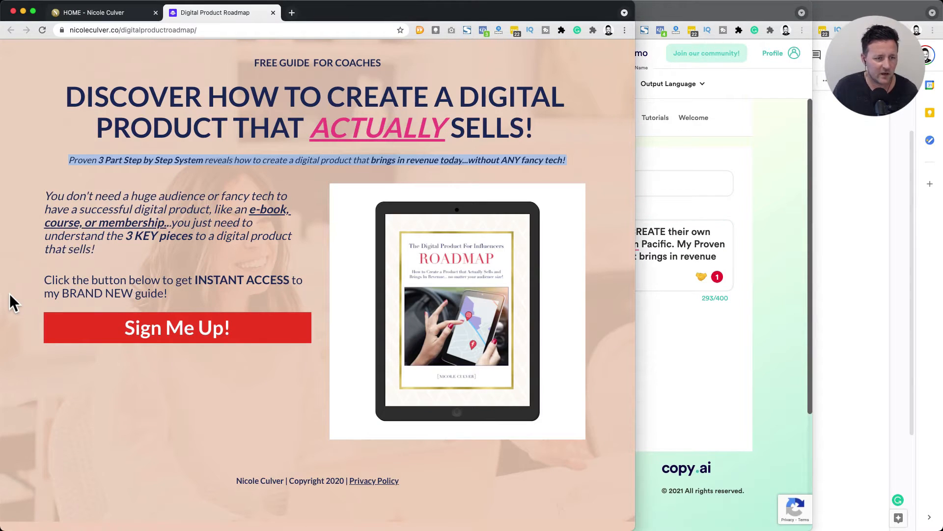
Append the landing page's "You don't need a huge audience" text through "membership" to the product description, and remove "...without ANY fancy tech"
drag(165, 222, 45, 192)
key(super+c)
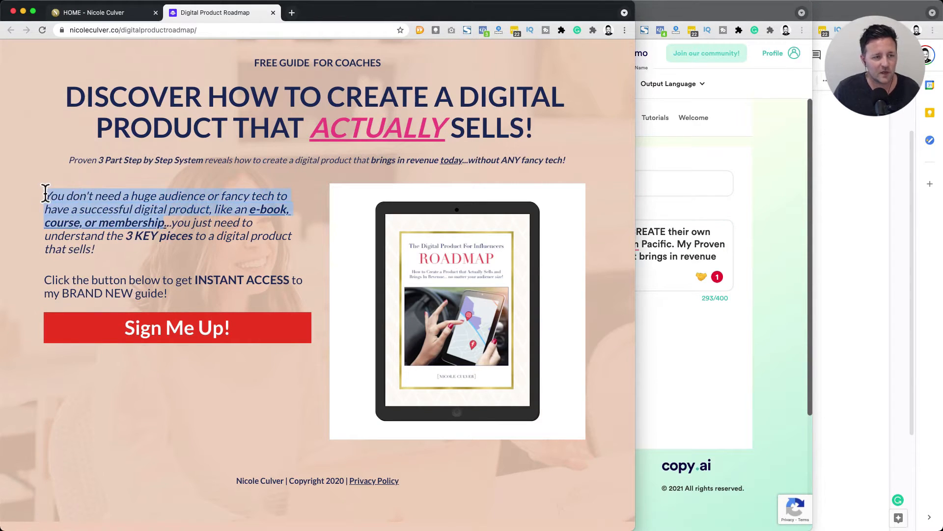
key(super+Tab)
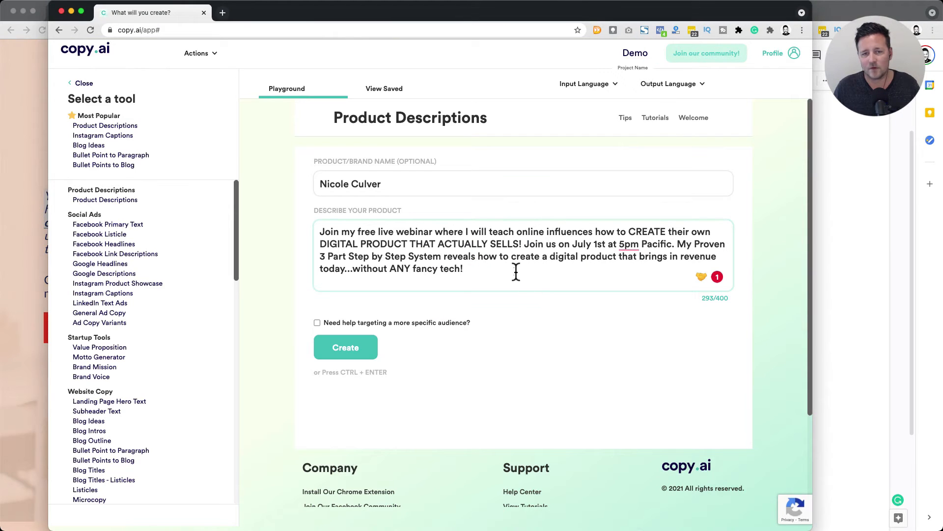
key(super+v)
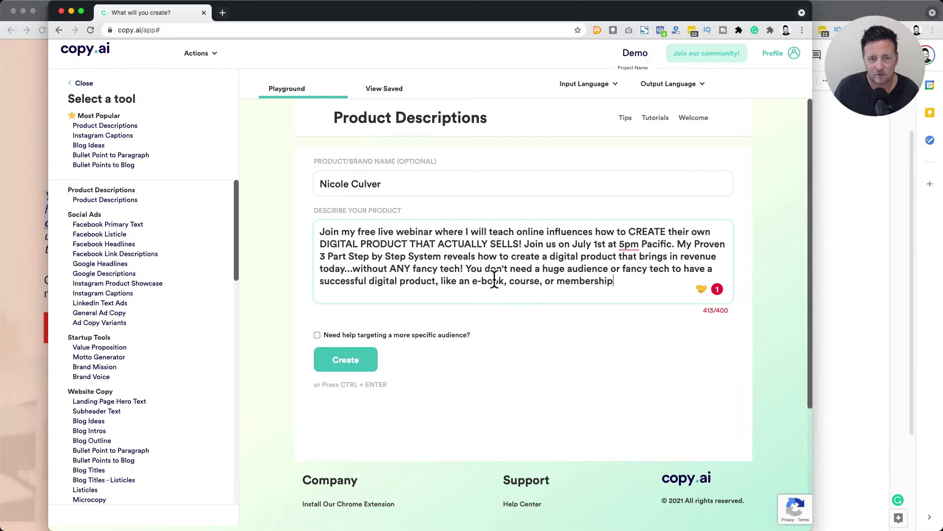
drag(461, 269, 348, 269)
key(BackSpace)
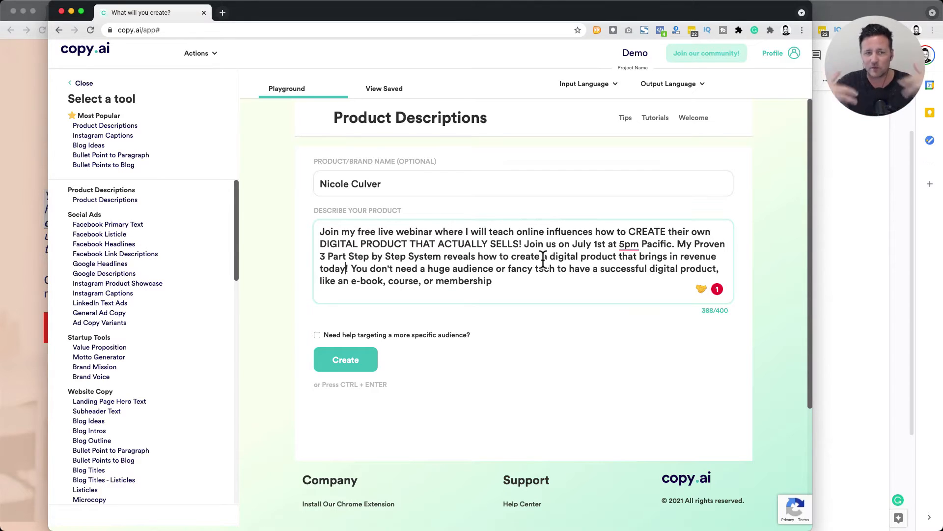
Generate product descriptions from the finished webinar text and review the results
click(327, 352)
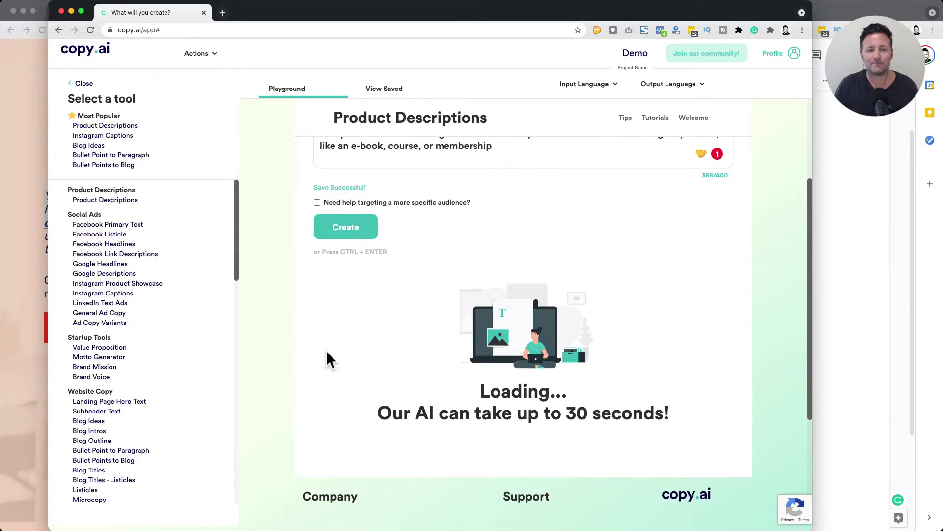
scroll(396, 362, up, 5)
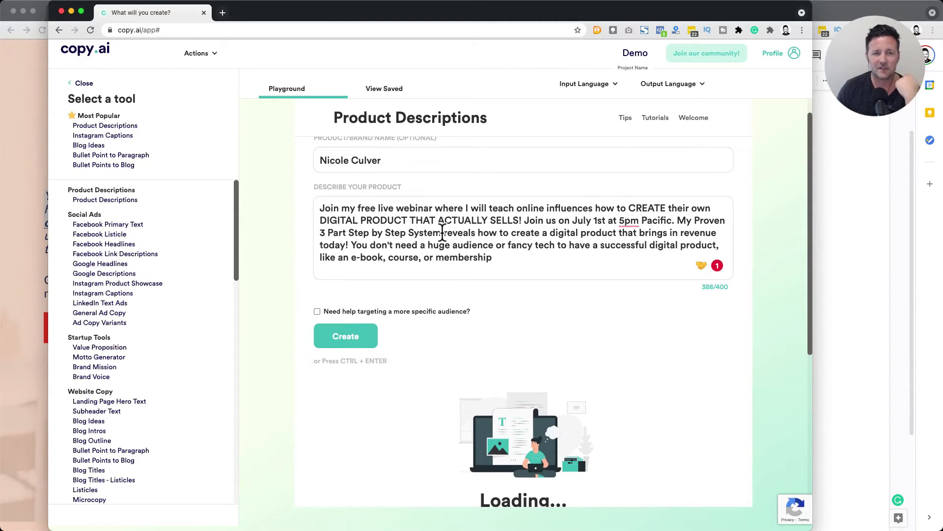
scroll(427, 228, up, 1)
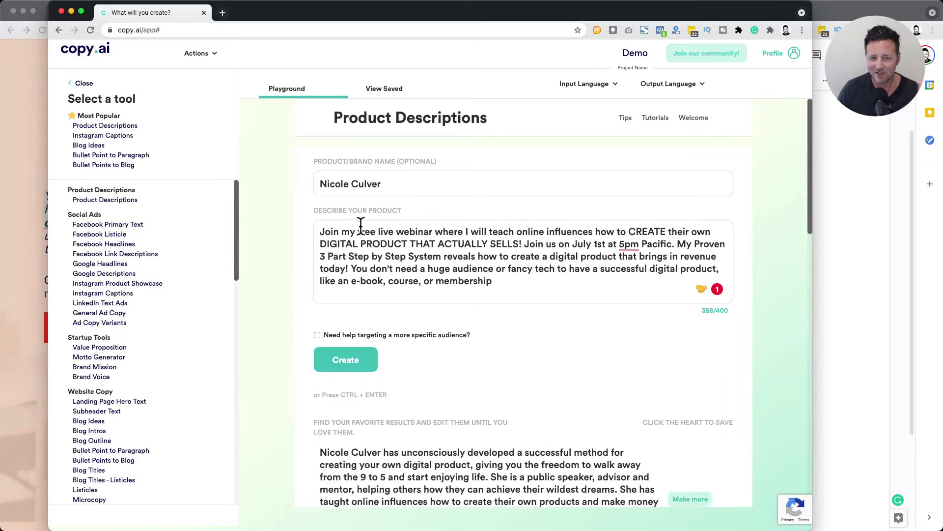
scroll(252, 253, down, 5)
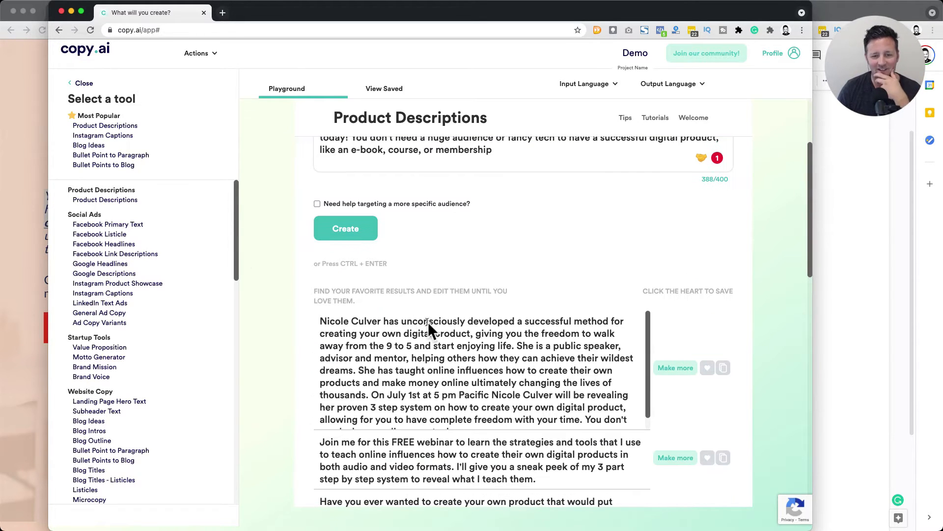
scroll(435, 327, down, 7)
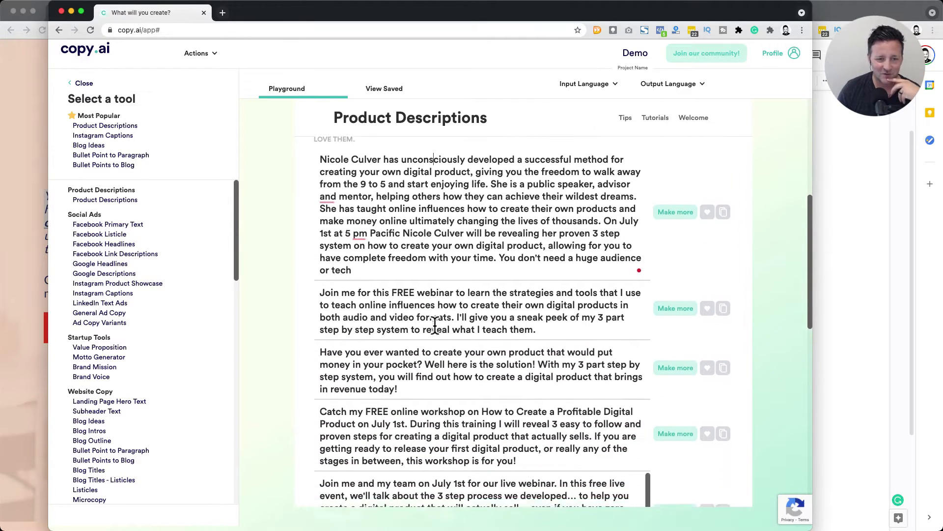
scroll(442, 268, down, 3)
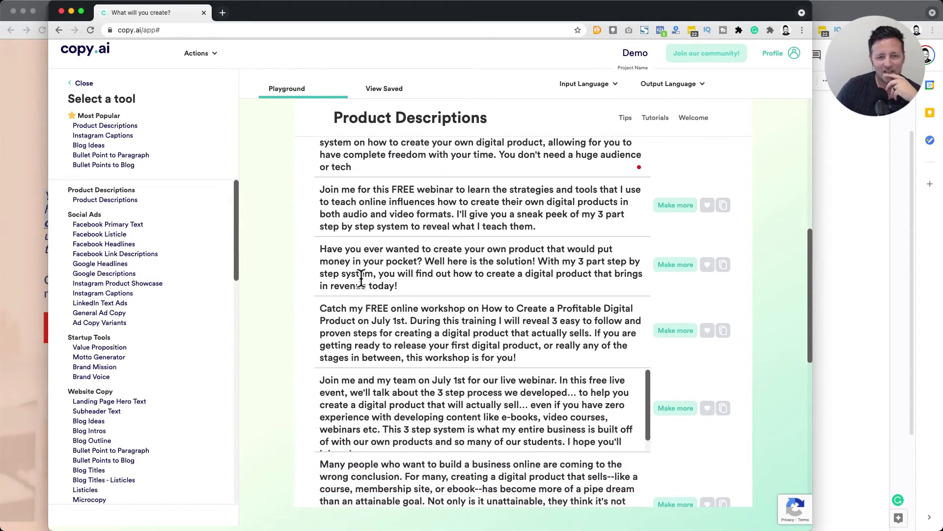
Copy the result starting "Have you ever wanted to create your own product" into the Google Docs copywriting document under Product Description
triple_click(328, 254)
key(super+c)
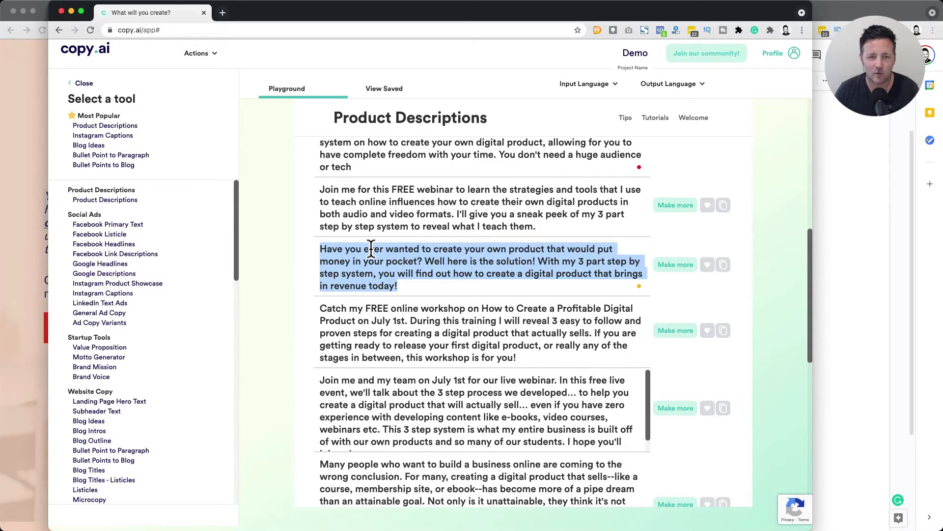
click(868, 214)
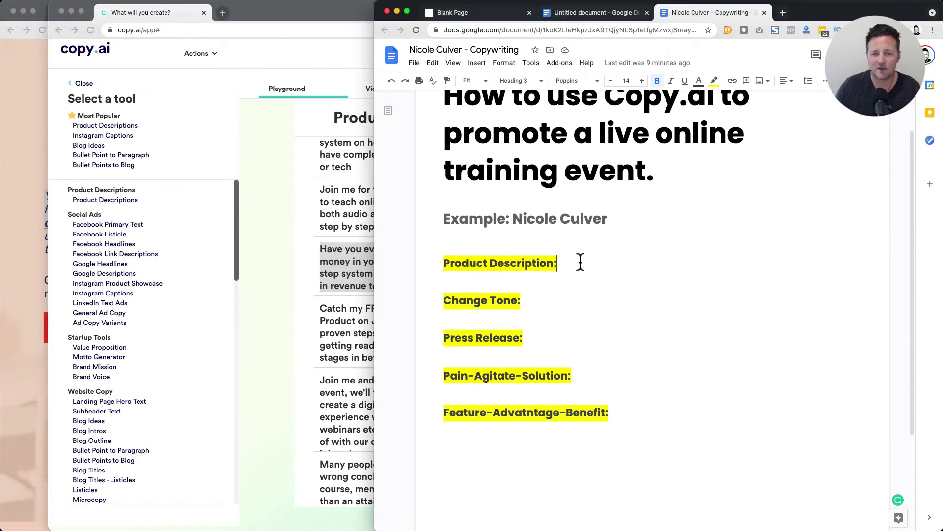
key(Return)
key(super+v)
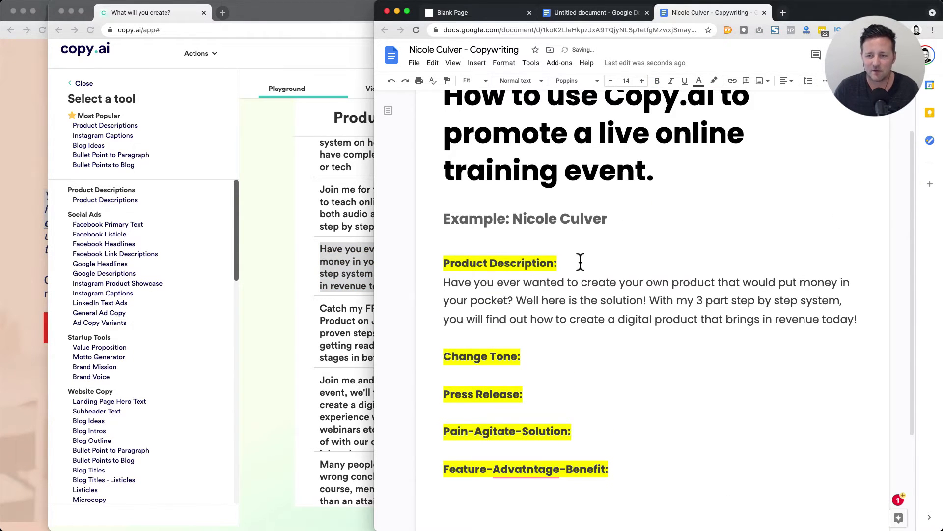
In Copy.ai, add a comma after "training" in the "Catch my FREE online workshop" result, and save it and the "Have you ever wanted" result
click(274, 285)
scroll(274, 285, down, 2)
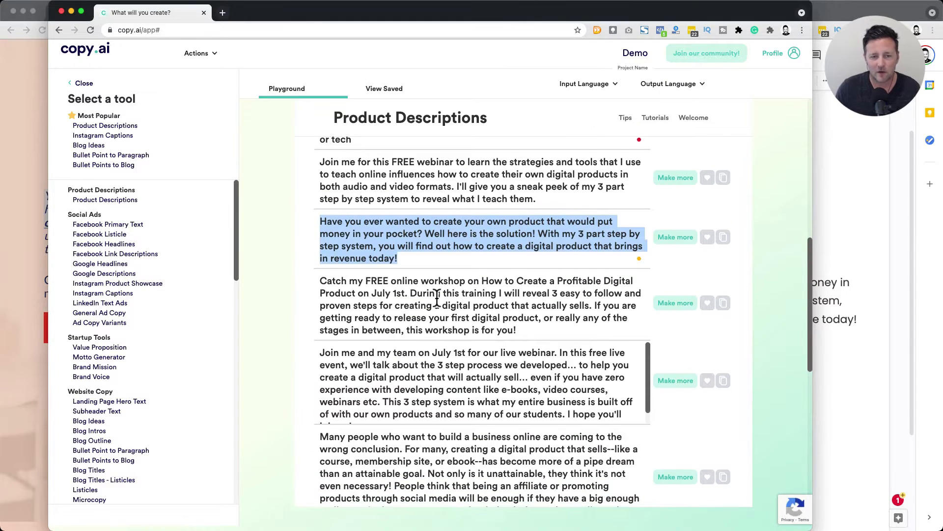
triple_click(436, 298)
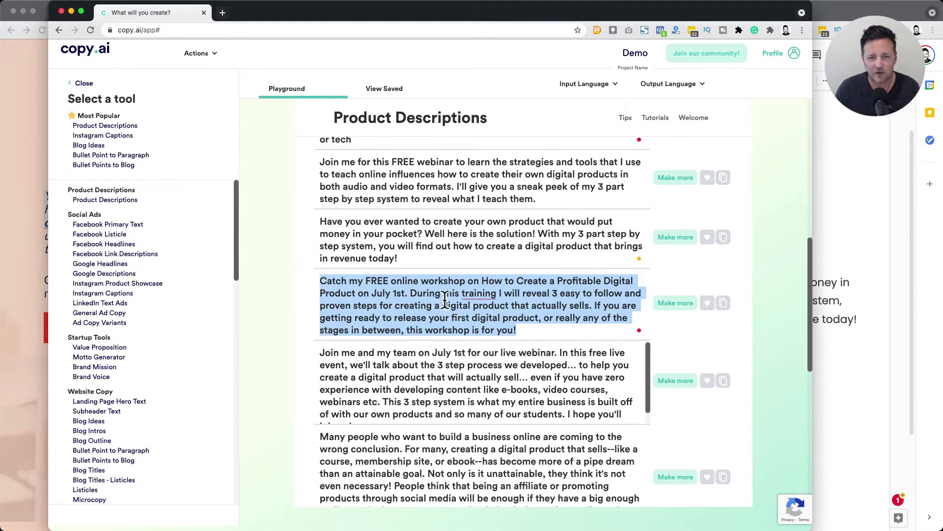
click(495, 299)
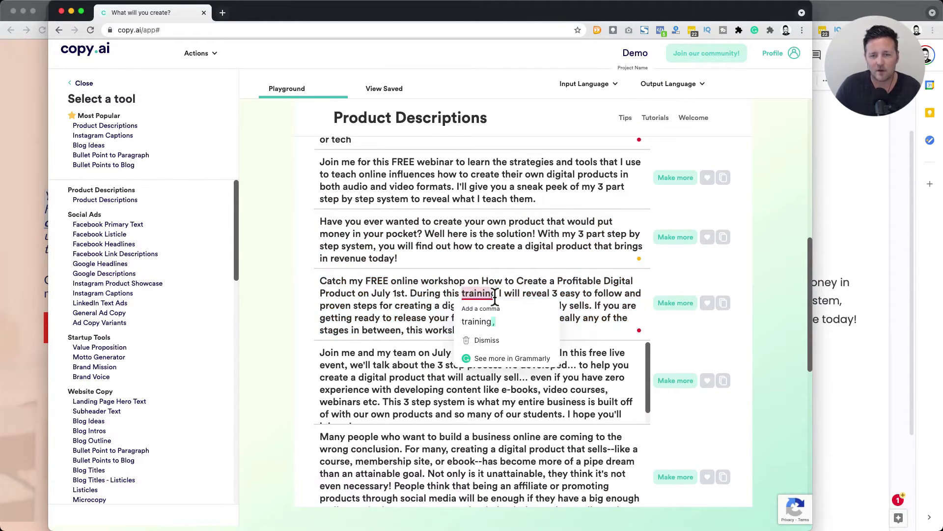
triple_click(495, 294)
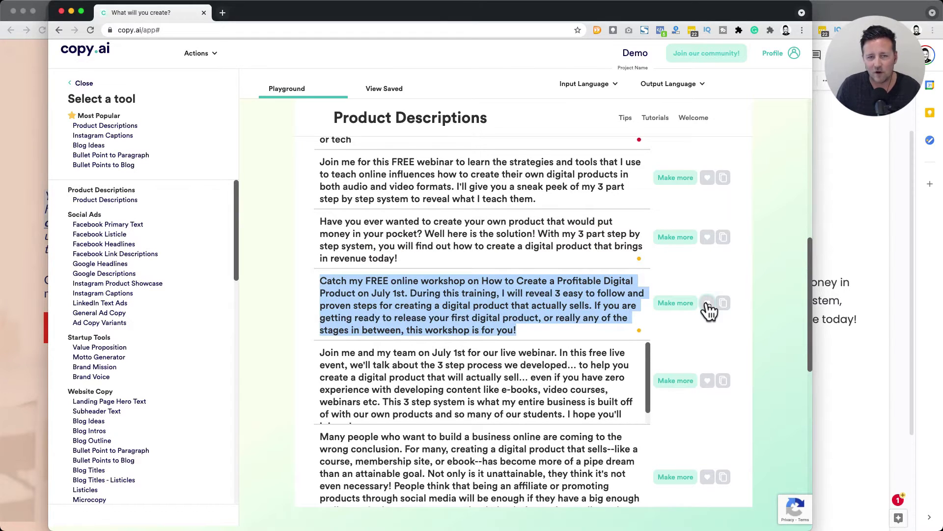
click(707, 304)
click(707, 237)
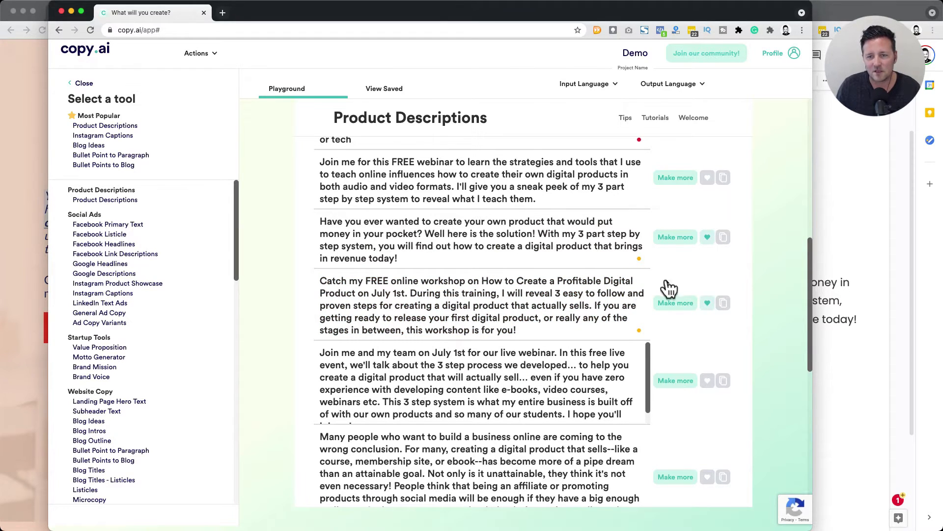
Copy the "Catch my FREE online workshop" result into the Google Docs document, on a new line below the first pasted description
triple_click(604, 292)
key(super+c)
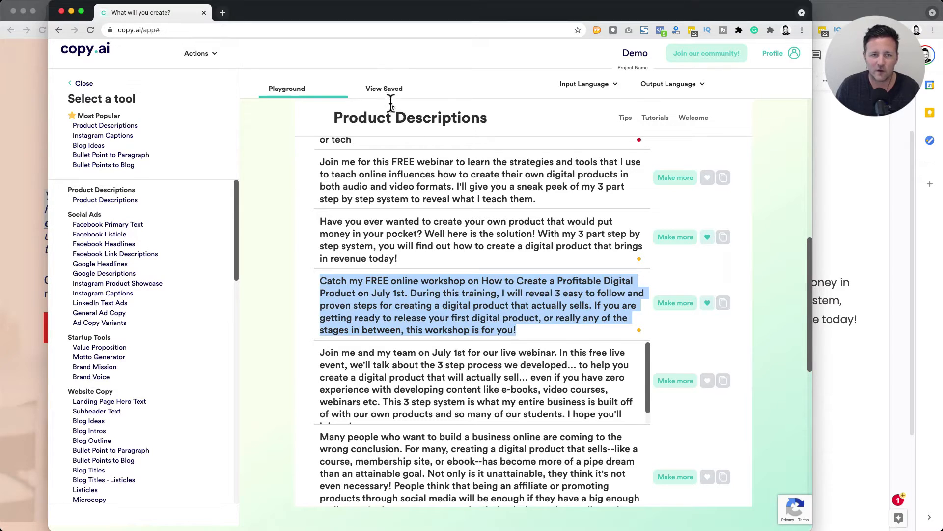
click(831, 301)
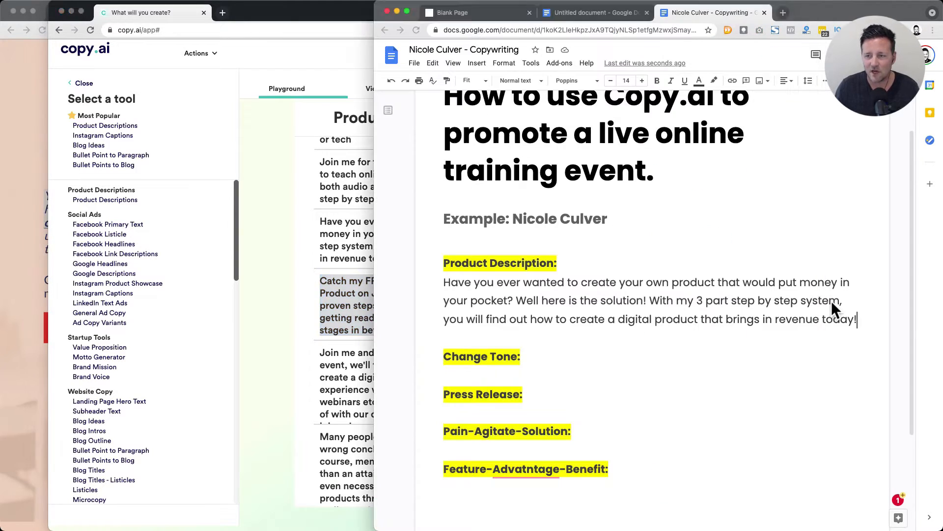
key(Return)
key(super+v)
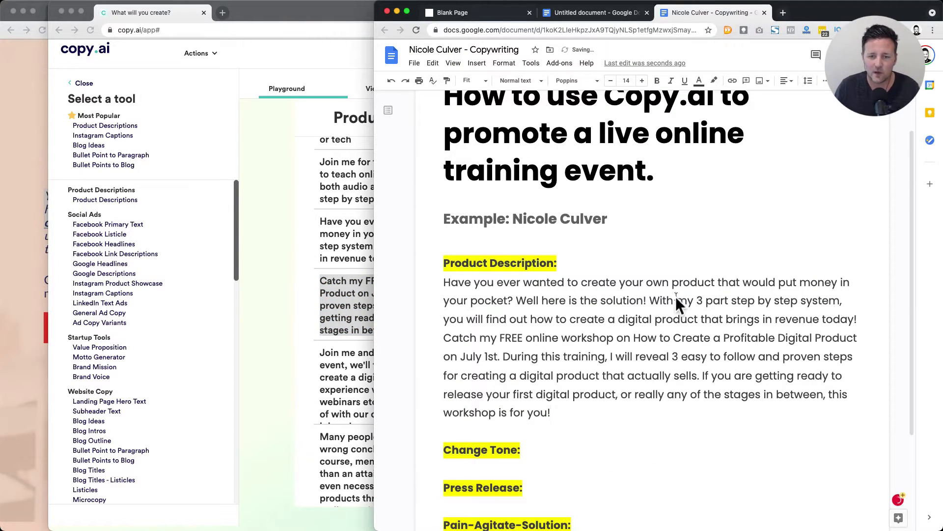
Add space after the first pasted description paragraph and around the section headings in the document
click(451, 339)
triple_click(499, 309)
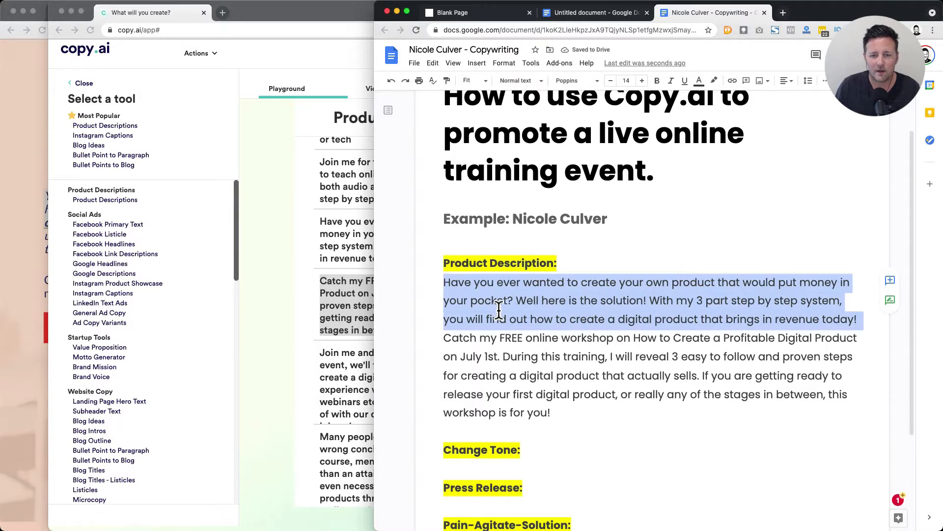
click(808, 81)
click(835, 186)
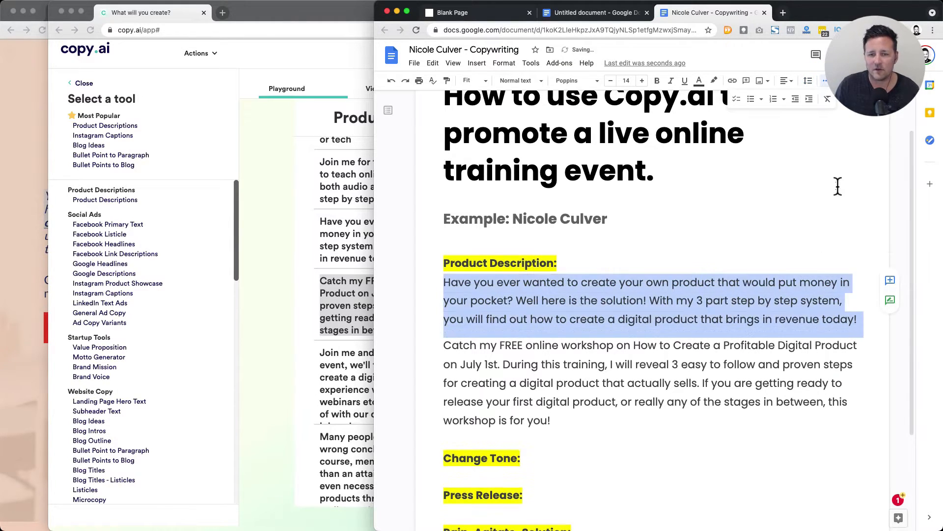
click(550, 298)
click(533, 277)
scroll(506, 327, down, 2)
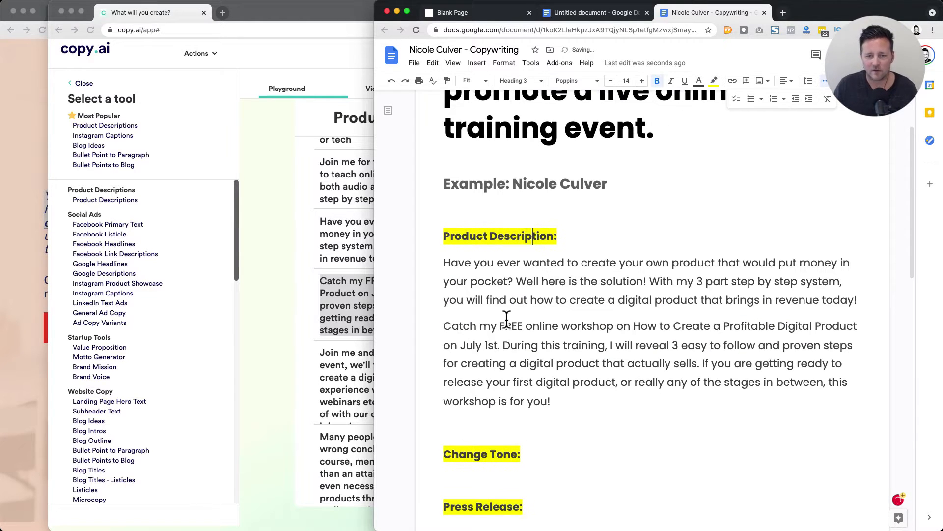
Review the remaining Copy.ai product descriptions and compare them with the two descriptions already pasted in the Google Docs document
triple_click(598, 282)
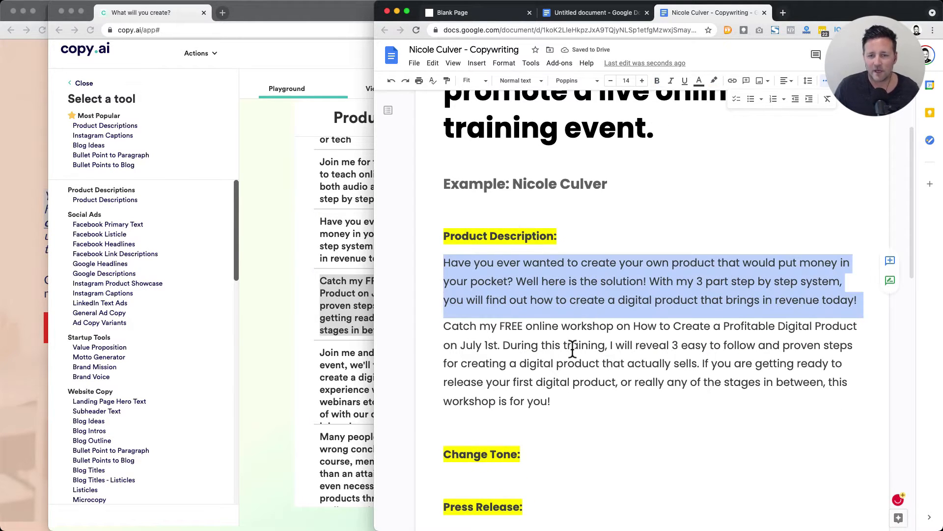
click(341, 336)
scroll(341, 336, down, 2)
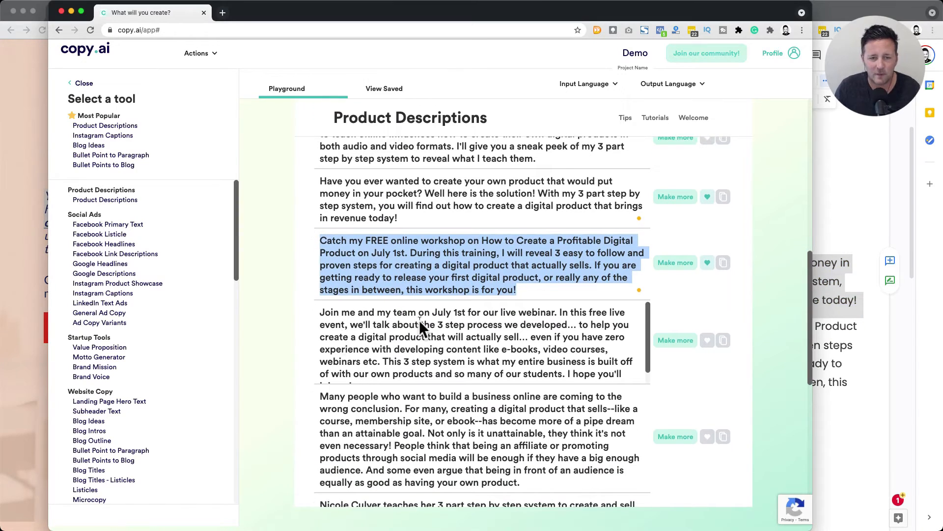
click(393, 338)
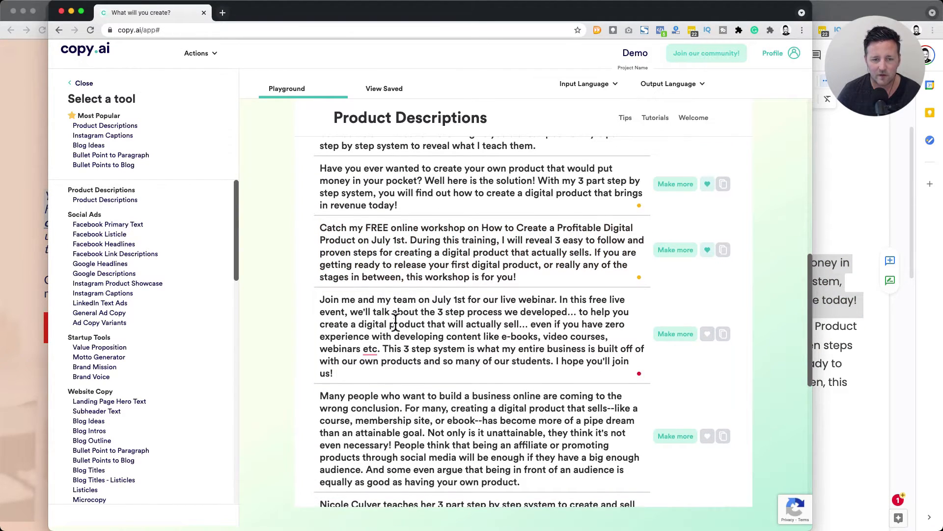
scroll(396, 322, down, 3)
scroll(395, 322, down, 2)
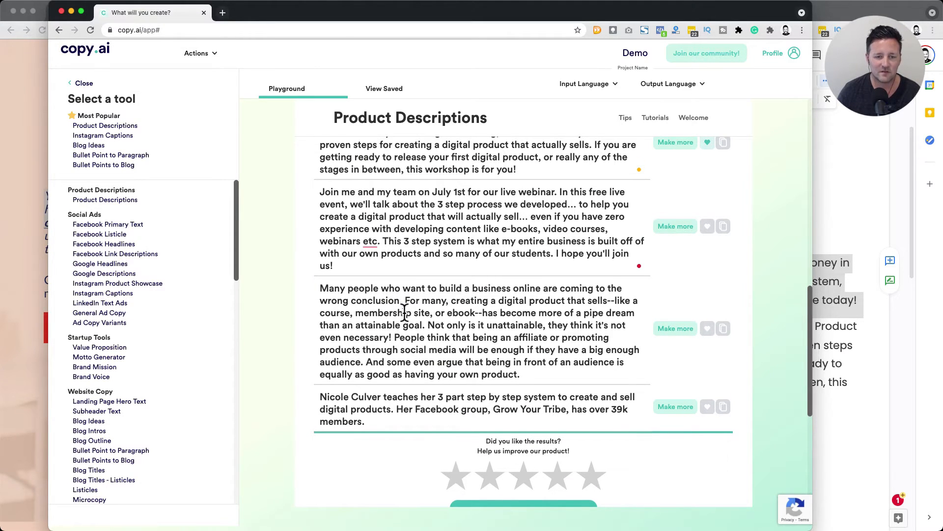
scroll(404, 310, up, 5)
click(850, 308)
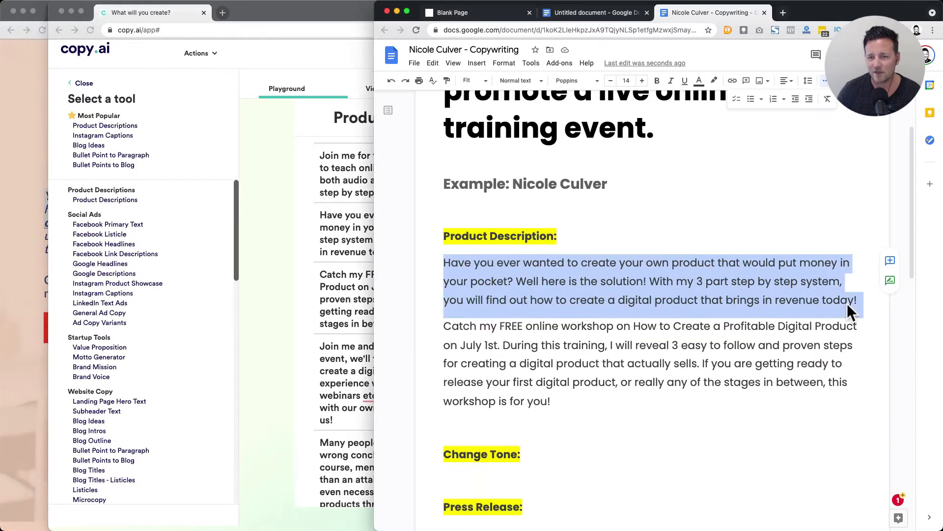
triple_click(565, 355)
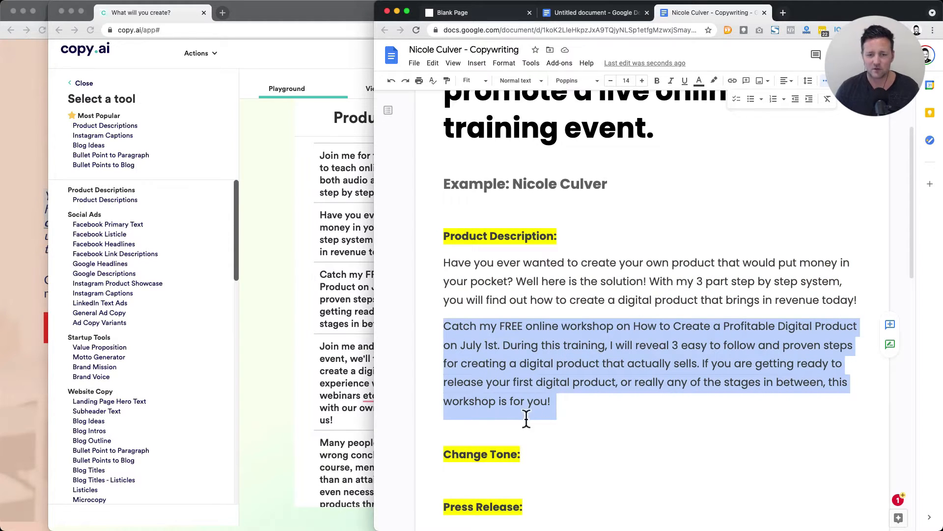
Switch to Copy.ai, generate a fresh batch of product descriptions from the same input, and browse the results
click(292, 324)
scroll(292, 323, up, 5)
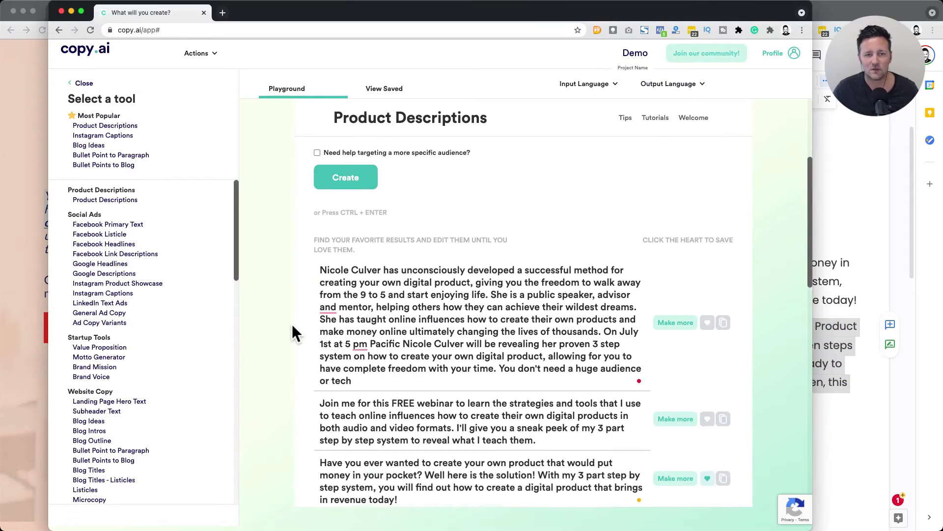
click(337, 229)
scroll(295, 273, up, 2)
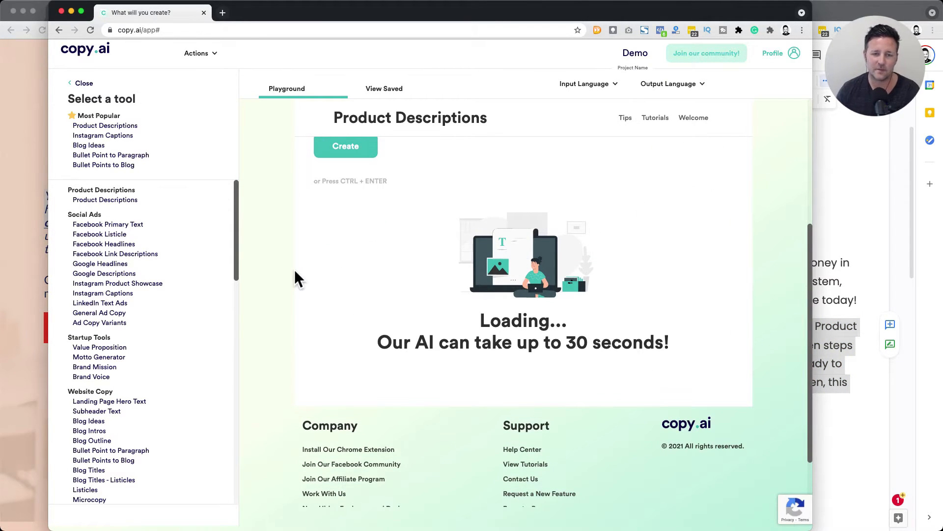
scroll(290, 261, down, 3)
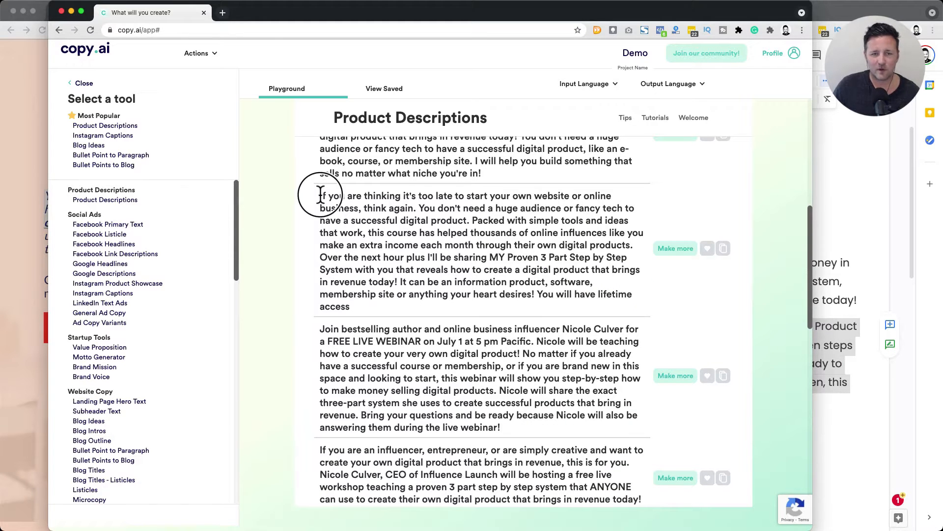
Read the result starting "If you are thinking it's too late" and delete its closing phrase "You will have lifetime access"
drag(320, 196, 416, 208)
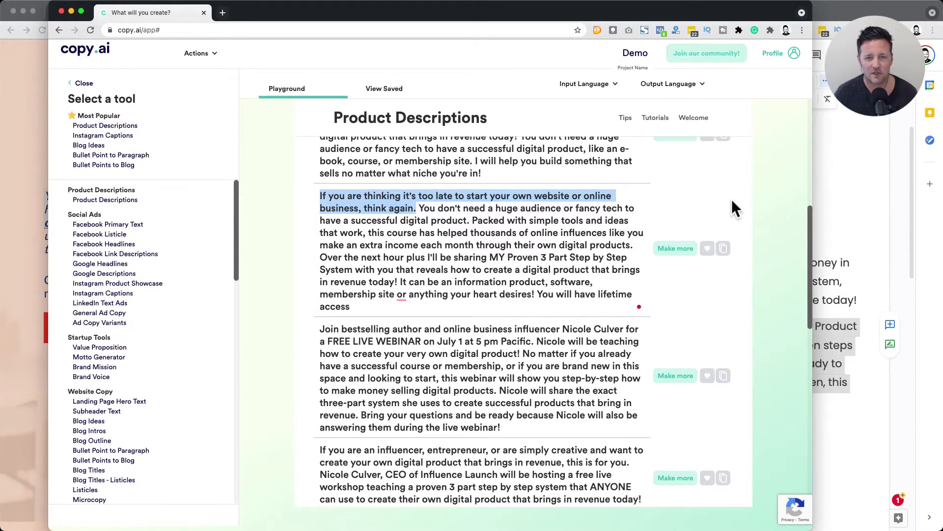
click(404, 245)
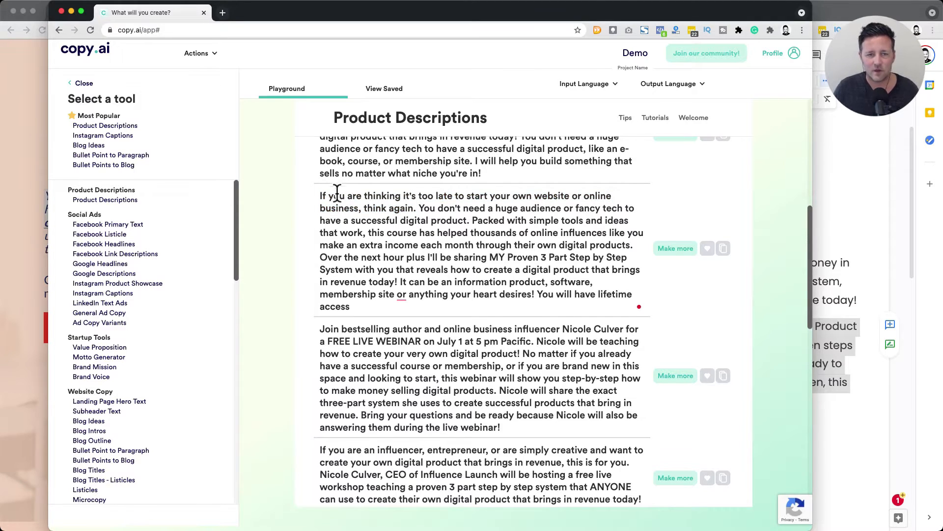
drag(321, 196, 398, 301)
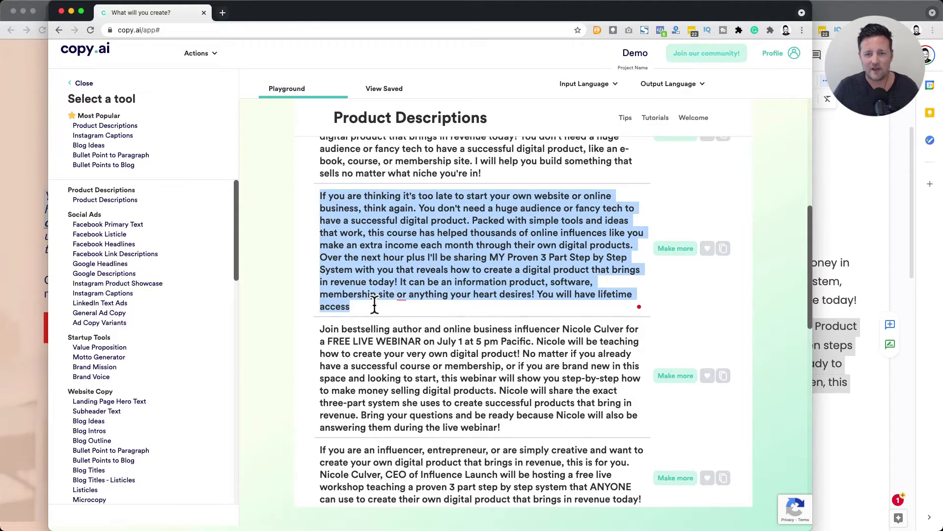
click(404, 304)
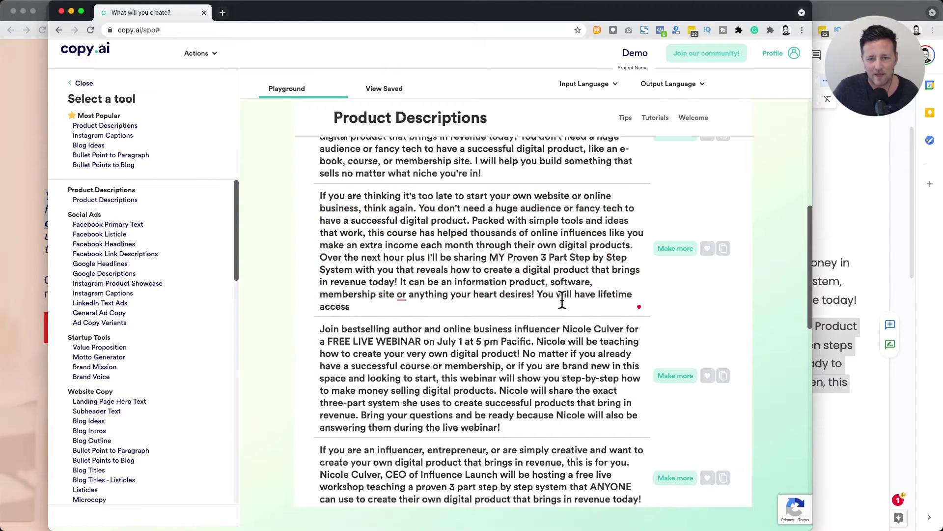
drag(537, 294, 541, 310)
key(BackSpace)
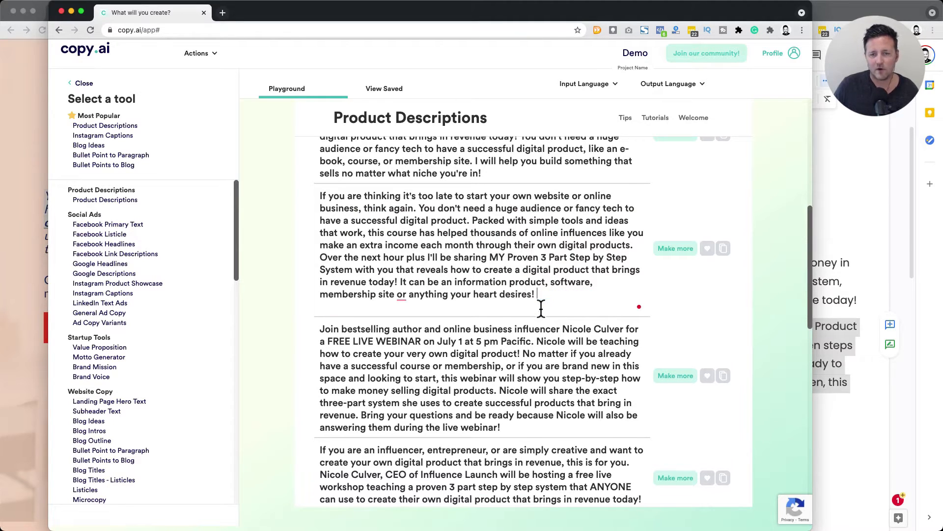
Change the system's name in the "If you are thinking it's too late" result to "my proven 3-part step-by-step system"
key(shift+Right)
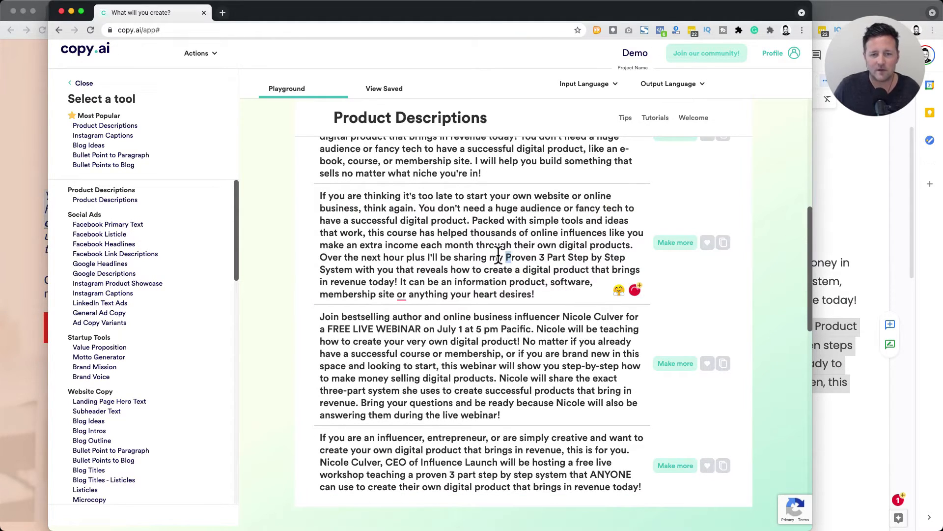
text(p)
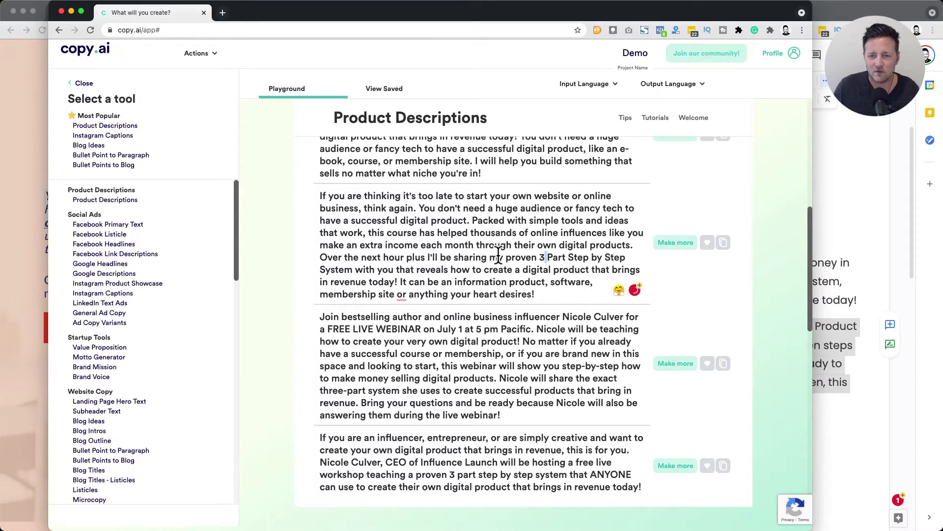
text(-pa)
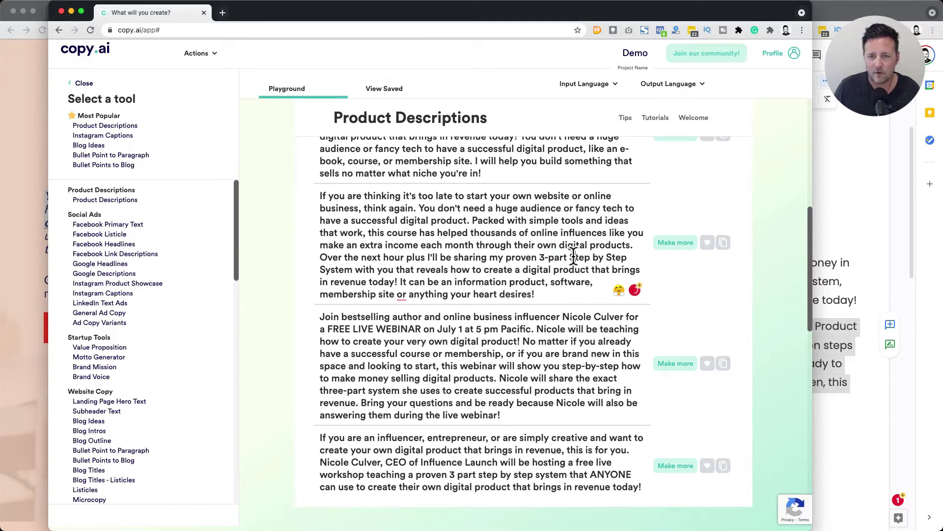
key(shift+Right)
text(s)
text(-)
key(Right)
key(Right)
key(shift+Right)
key(shift+Right)
text(-s)
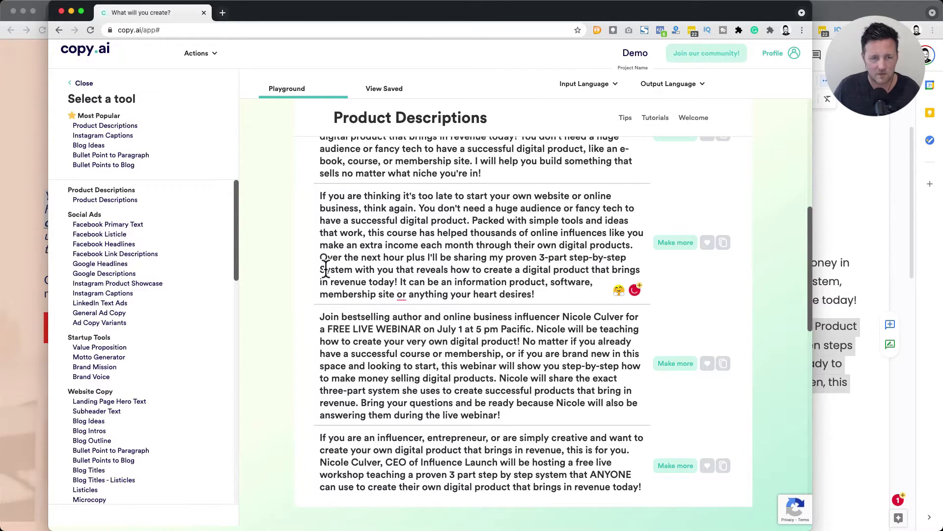
drag(320, 269, 326, 268)
text(s)
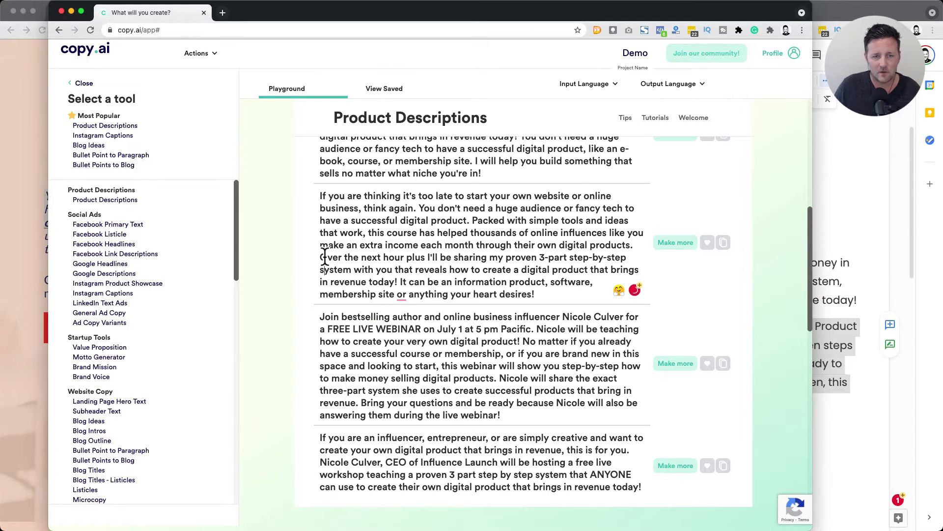
Reword the hour sentence's opening as "On this 1-hour live training, I'll share", replace "course" with "training", and add a comma after "membership site"
click(328, 257)
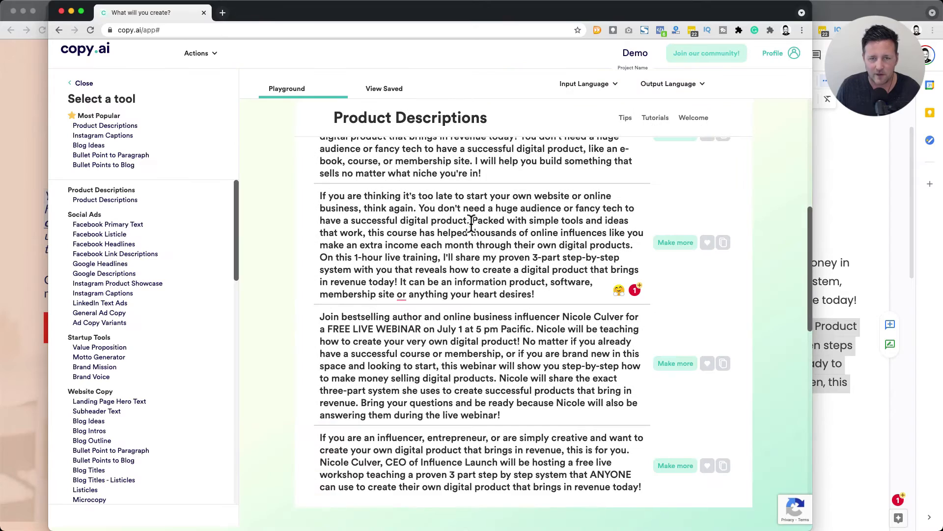
double_click(397, 231)
text(tra)
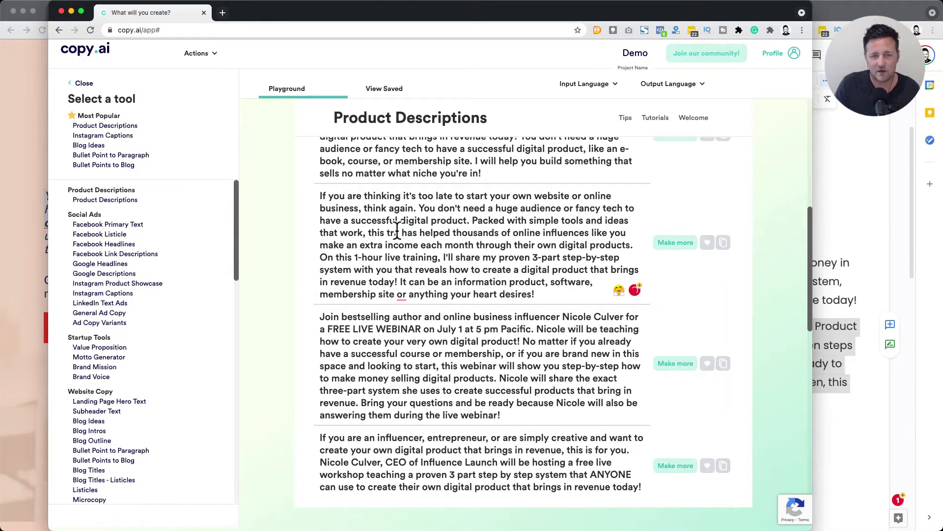
text(ining)
click(395, 294)
text(,)
Copy the edited "If you are thinking it's too late" result into the Google Docs document, on a new line below the second description
click(320, 196)
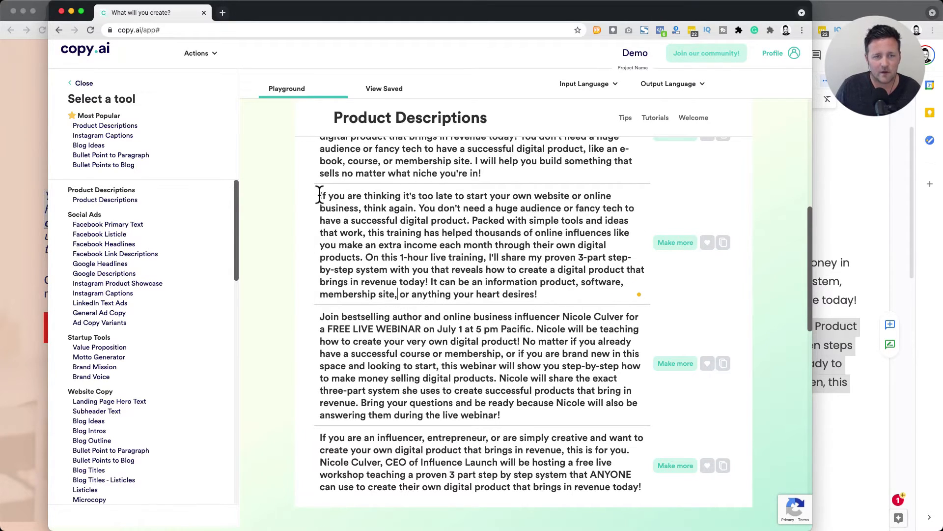
shift+click(565, 297)
click(836, 271)
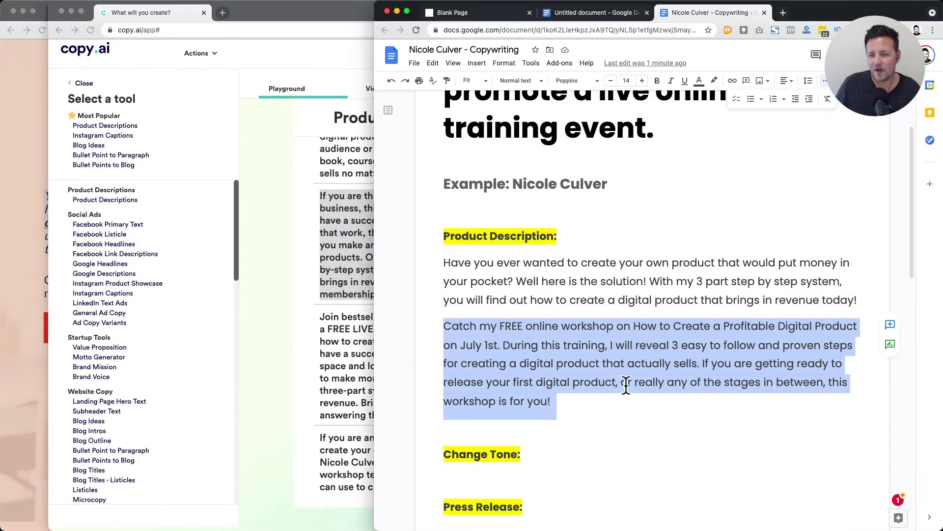
click(604, 401)
key(Return)
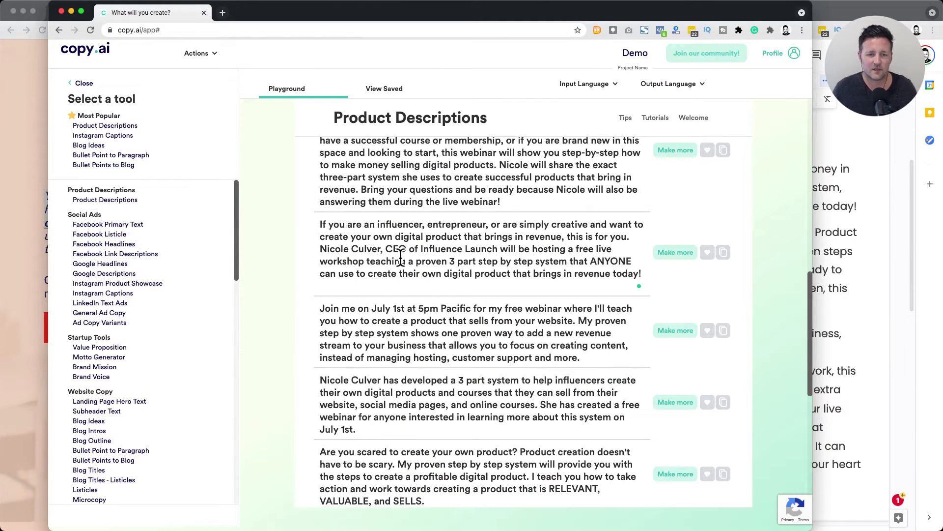
In Copy.ai, remove ", CEO of Influence Launch" from the result starting "If you are an influencer, entrepreneur"
double_click(400, 257)
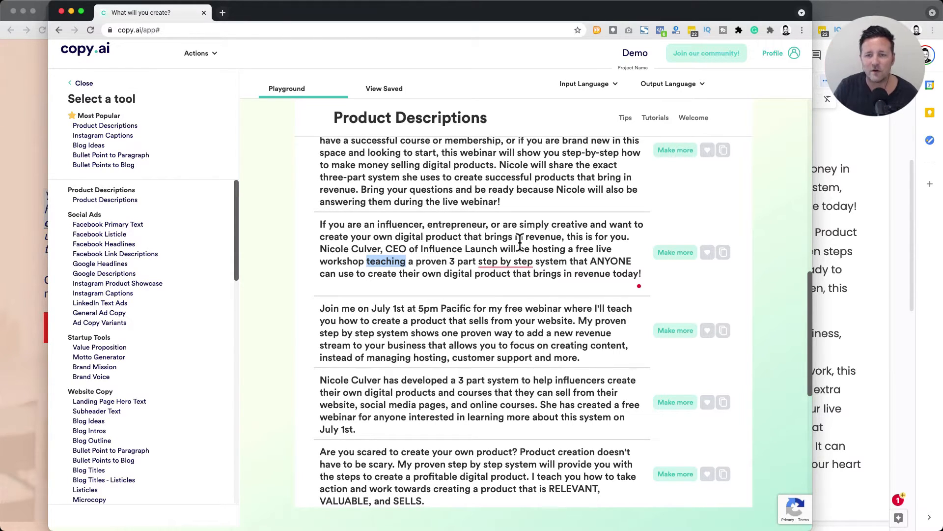
click(336, 249)
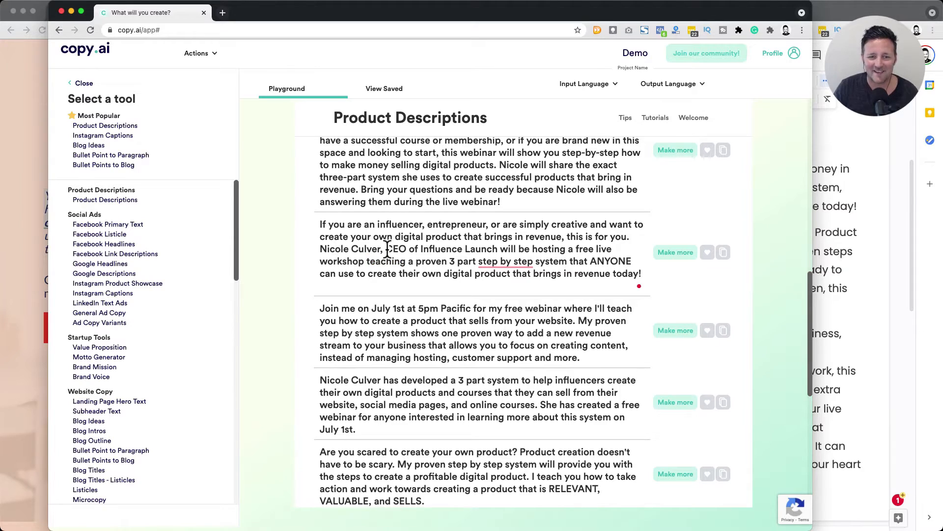
drag(386, 249, 499, 249)
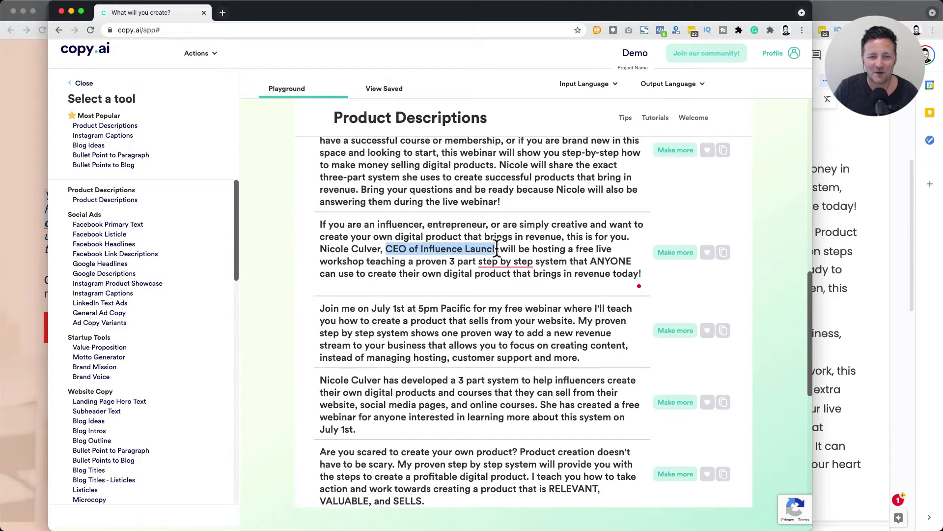
click(479, 248)
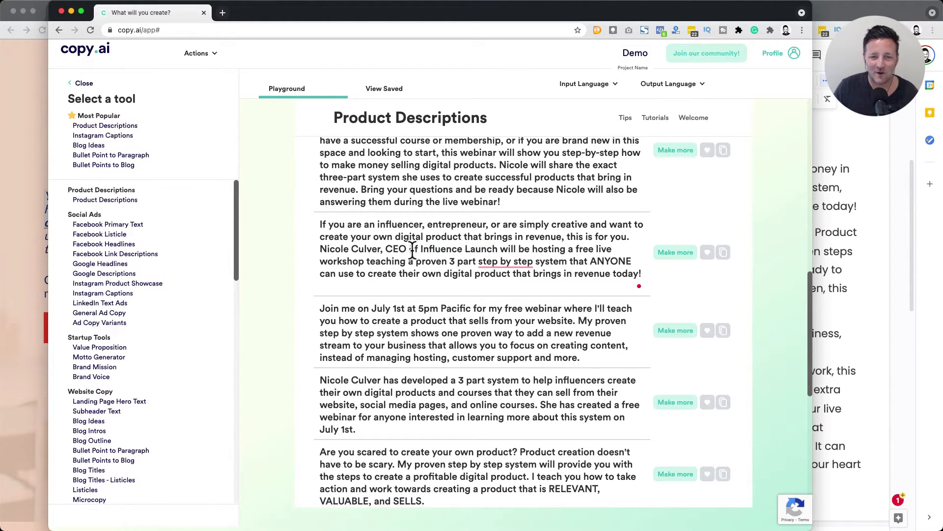
drag(498, 250, 387, 250)
key(BackSpace)
click(384, 249)
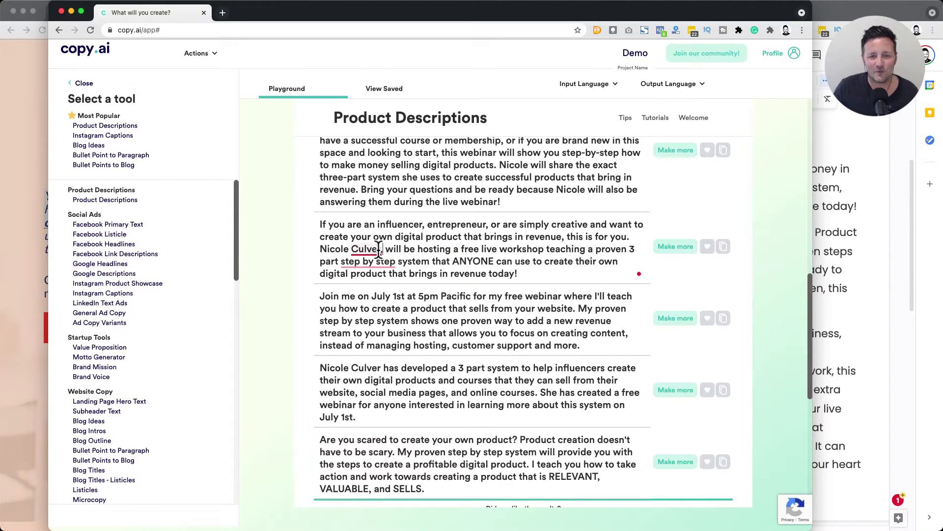
key(BackSpace)
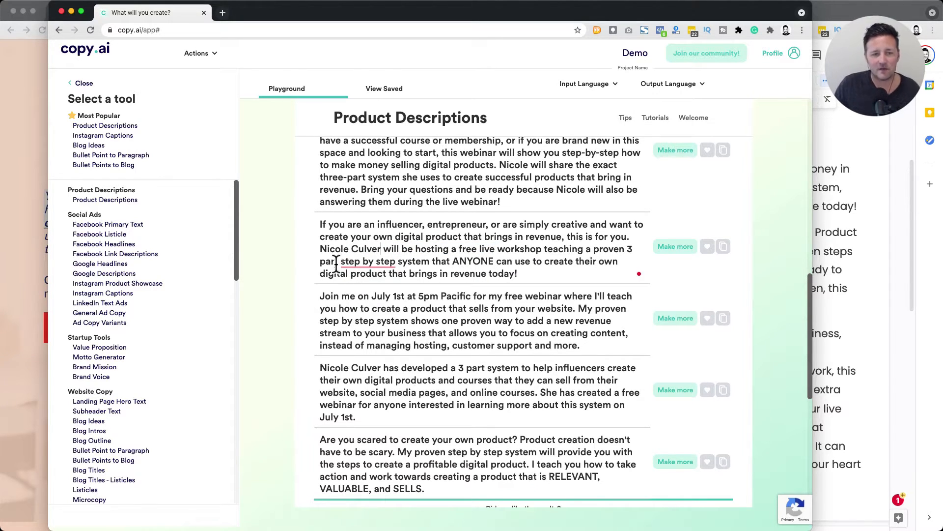
Correct "step by step" to "step-by-step" in the "If you are an influencer, entrepreneur" result and copy its full text
mouse_move(368, 263)
click(371, 289)
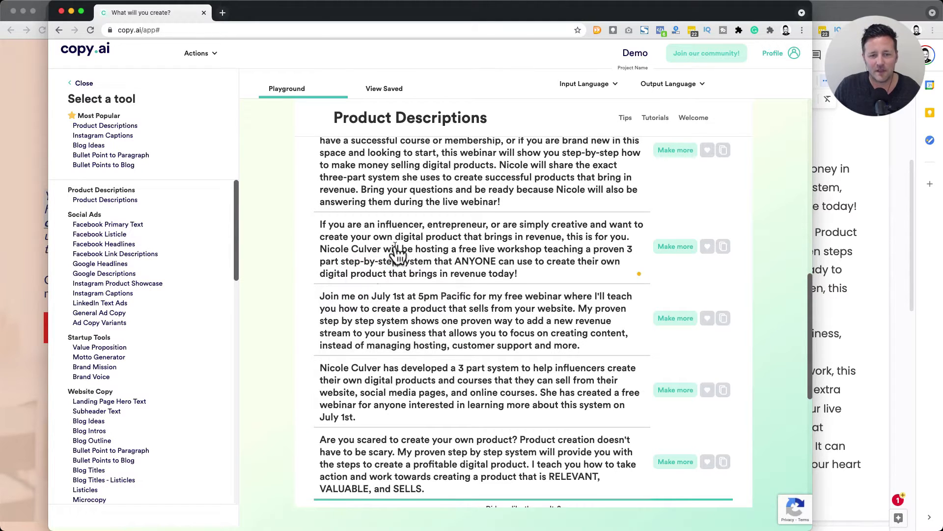
triple_click(536, 262)
key(super+c)
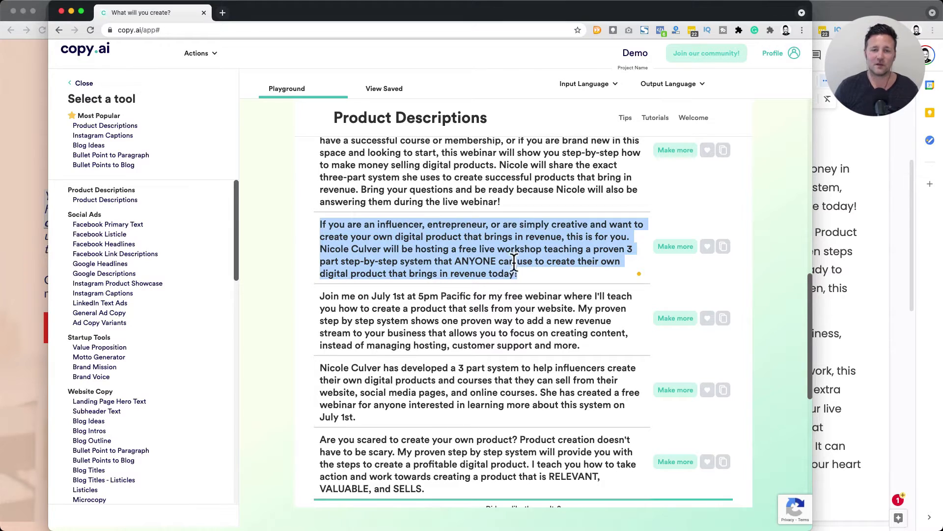
Paste the copied result into the Google Docs document, below the "If you are thinking it's too late" paragraph
click(824, 271)
key(super+v)
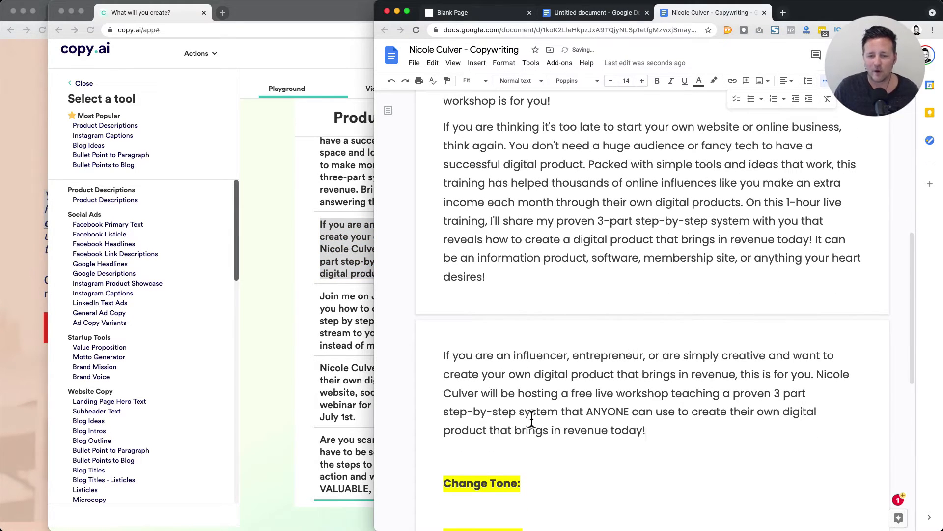
In Copy.ai, correct "step by step" to "step-by-step" in the "Are you scared to create your own product?" result and copy its full text
click(295, 295)
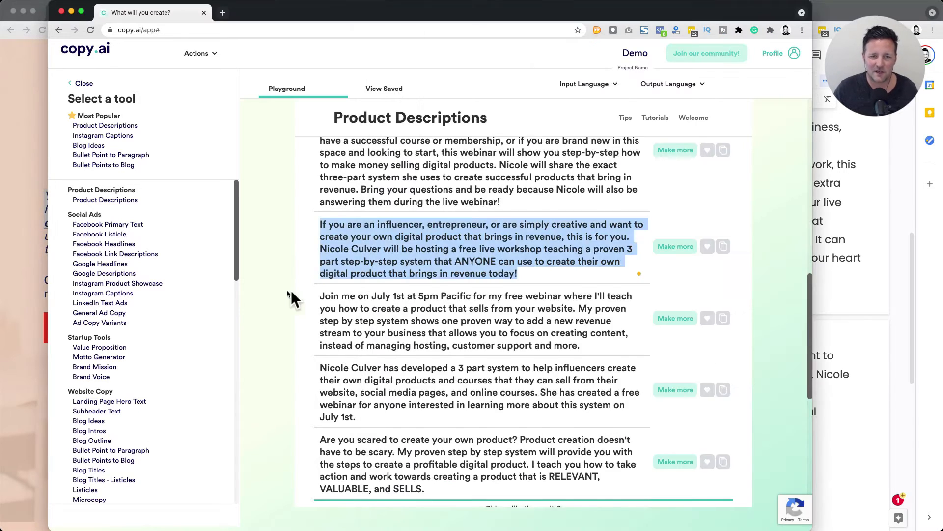
scroll(310, 300, up, 10)
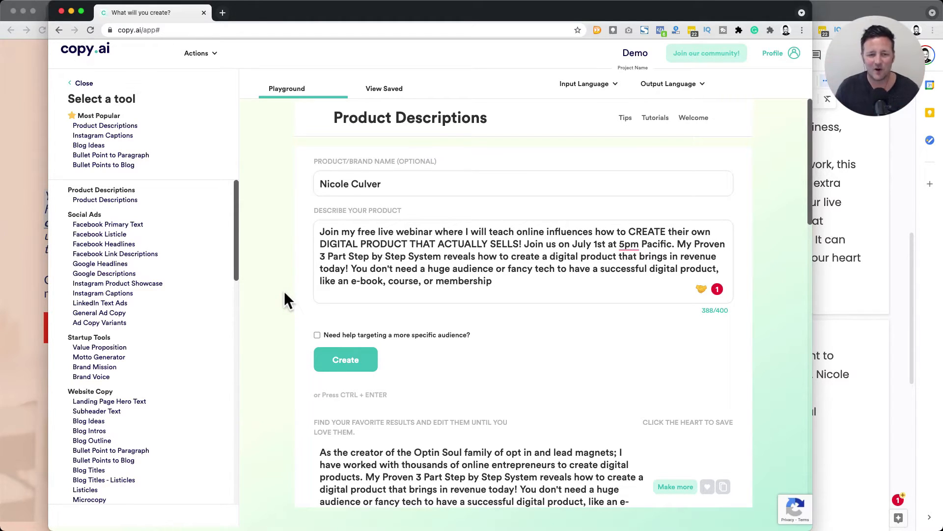
scroll(284, 291, down, 13)
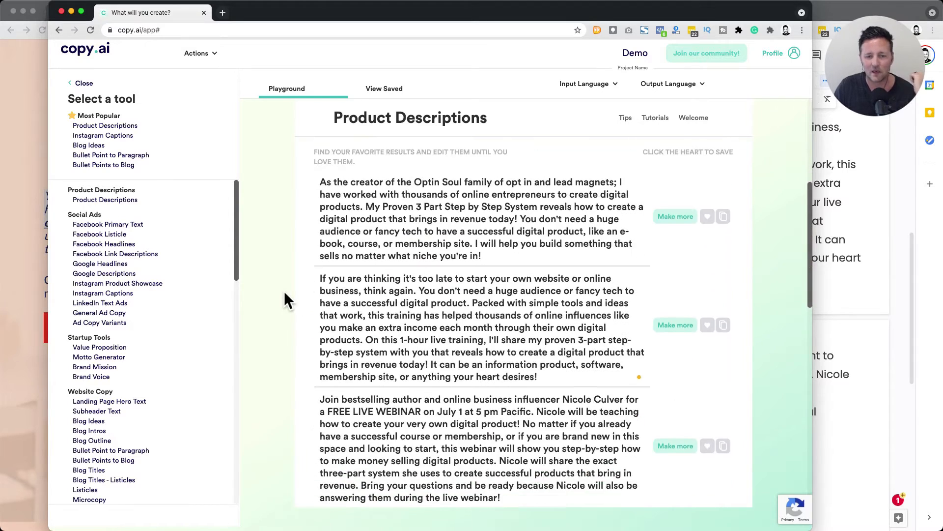
scroll(273, 235, up, 1)
scroll(273, 235, up, 1)
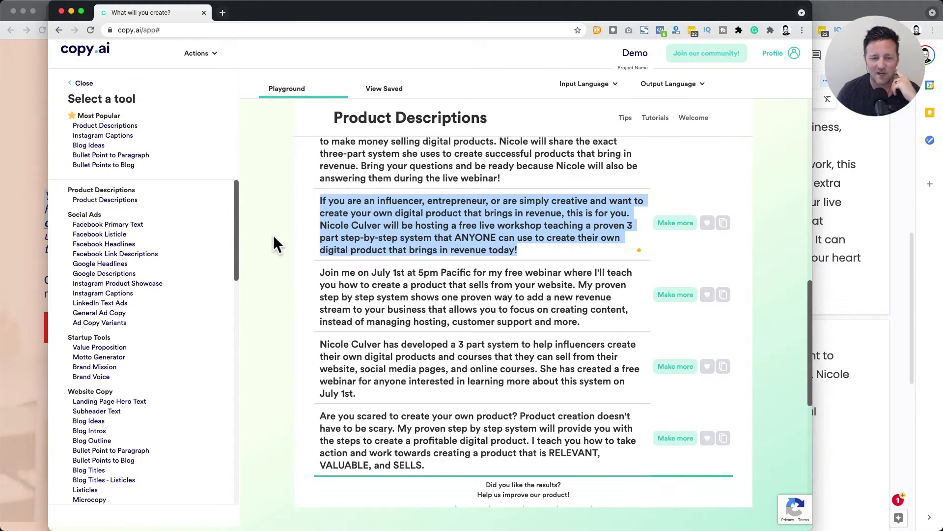
scroll(295, 275, down, 1)
drag(319, 401, 520, 404)
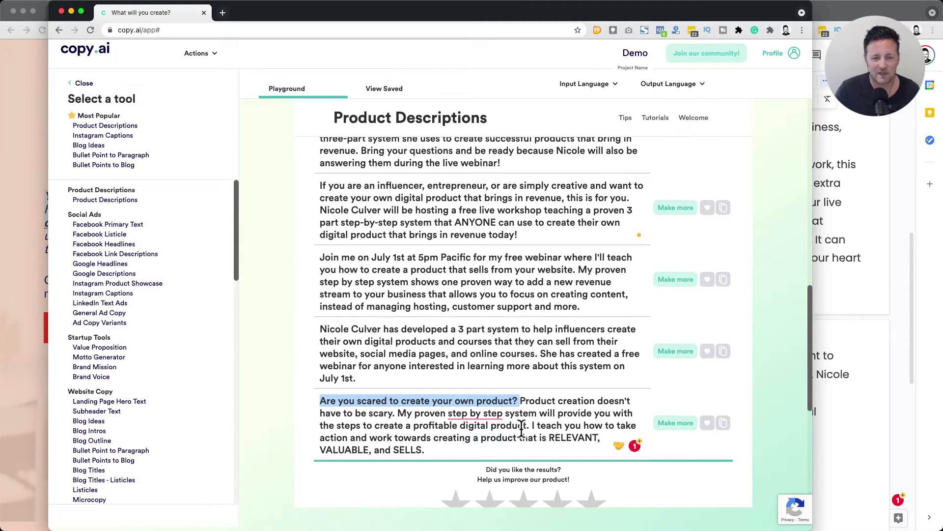
triple_click(396, 437)
click(473, 424)
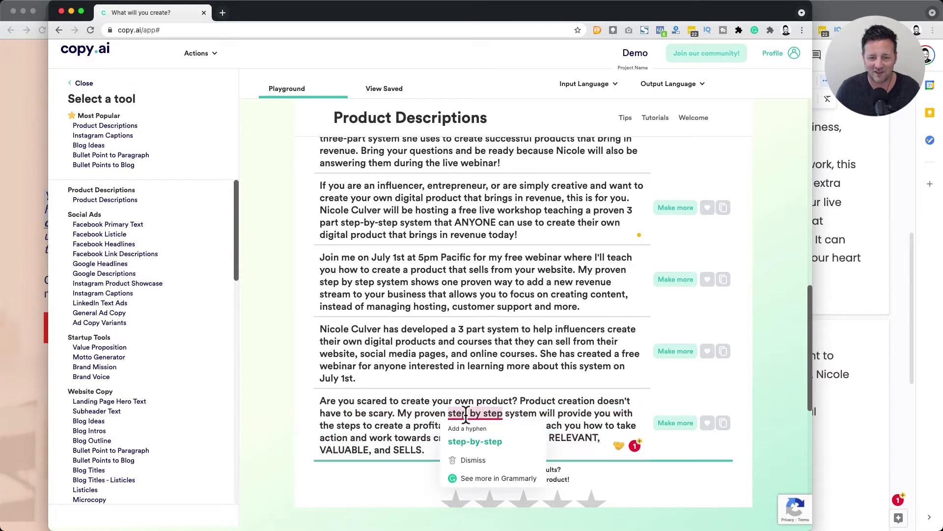
click(465, 432)
triple_click(456, 432)
key(cmd+c)
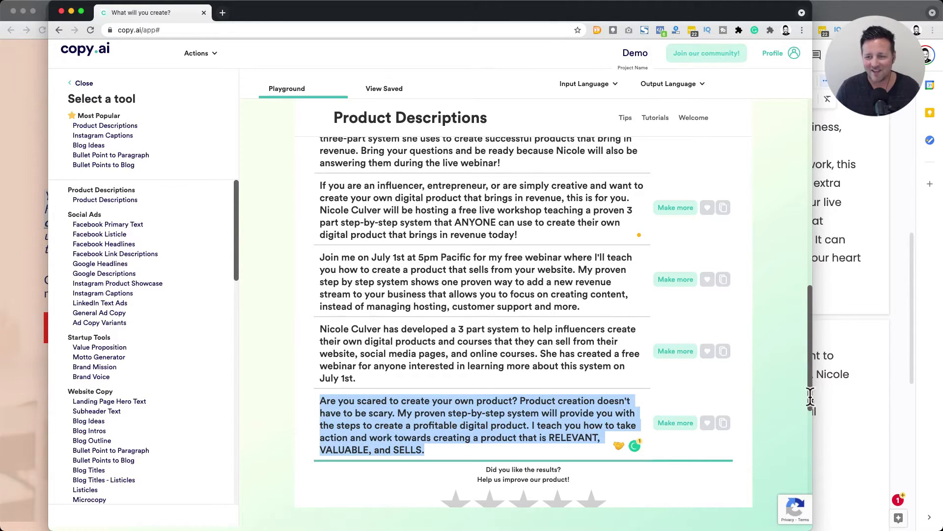
Paste the copied "Are you scared" text into the Google Docs document, on a new line below the influencer paragraph
click(864, 393)
click(662, 426)
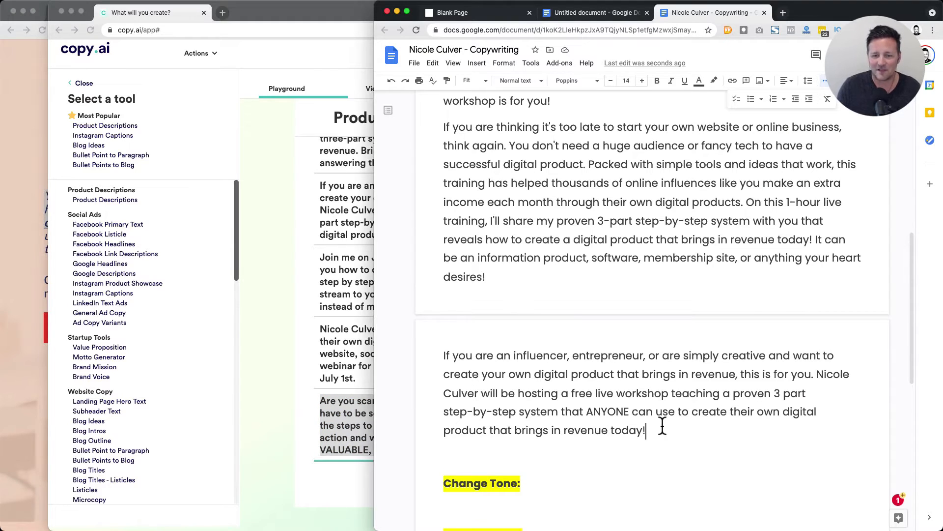
key(Return)
key(cmd+v)
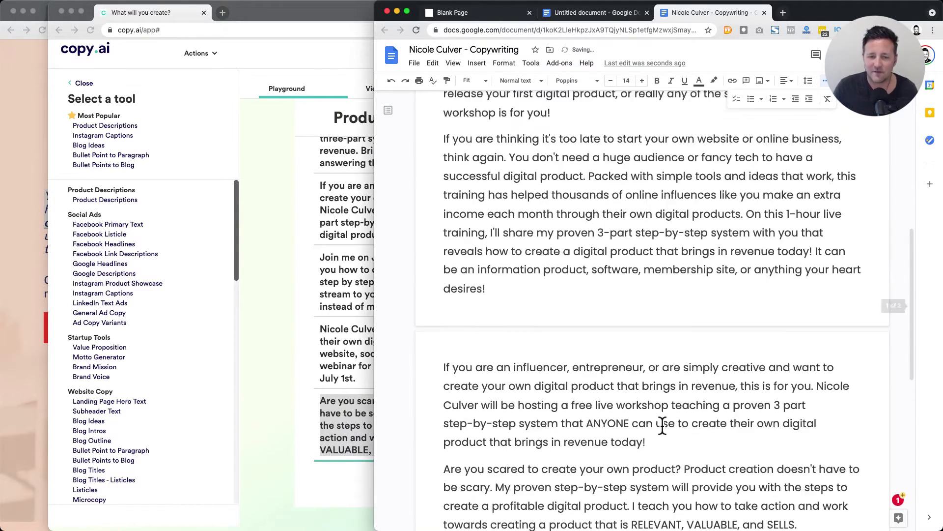
Review the product descriptions collected under the Product Description heading in the document
scroll(662, 426, up, 5)
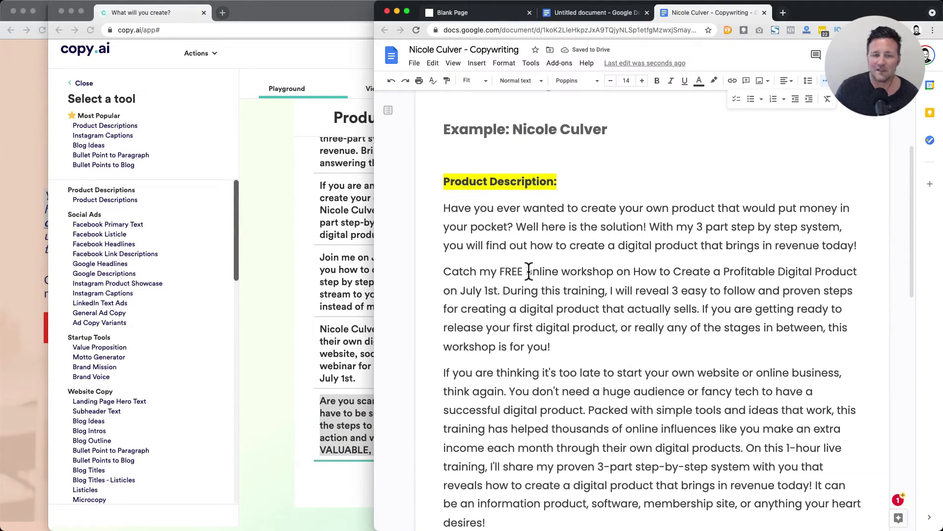
scroll(529, 272, down, 2)
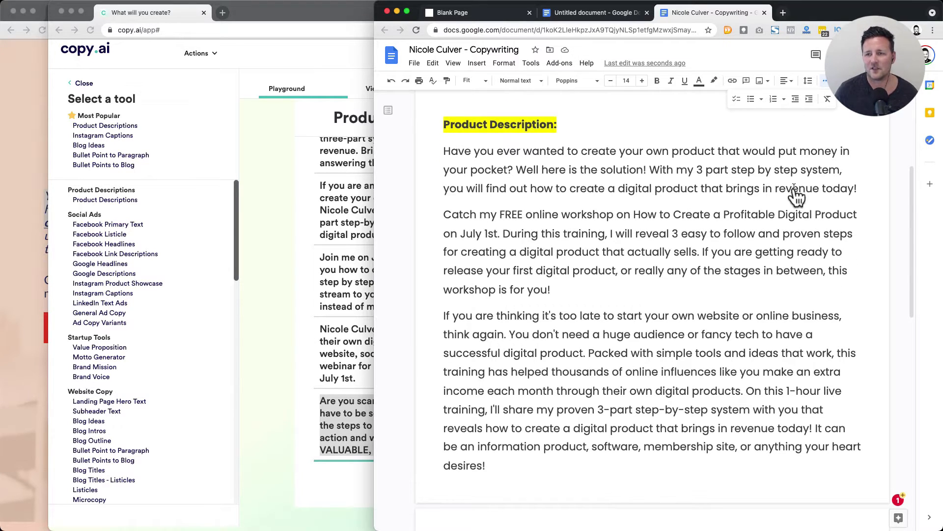
click(624, 295)
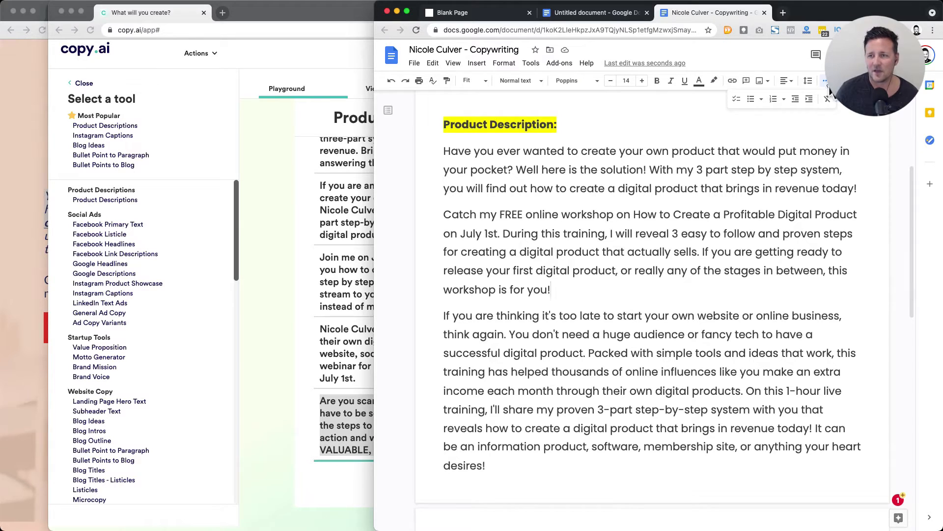
scroll(580, 246, down, 6)
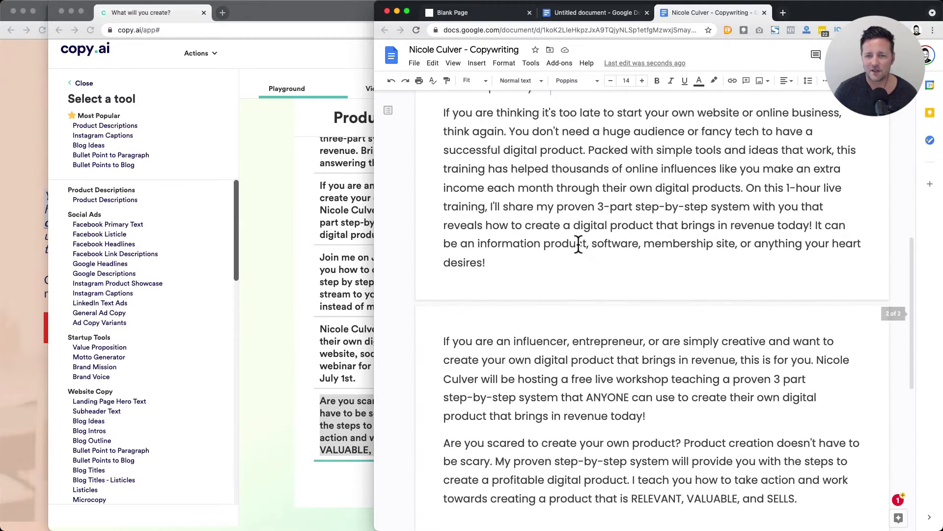
scroll(579, 244, down, 1)
click(281, 329)
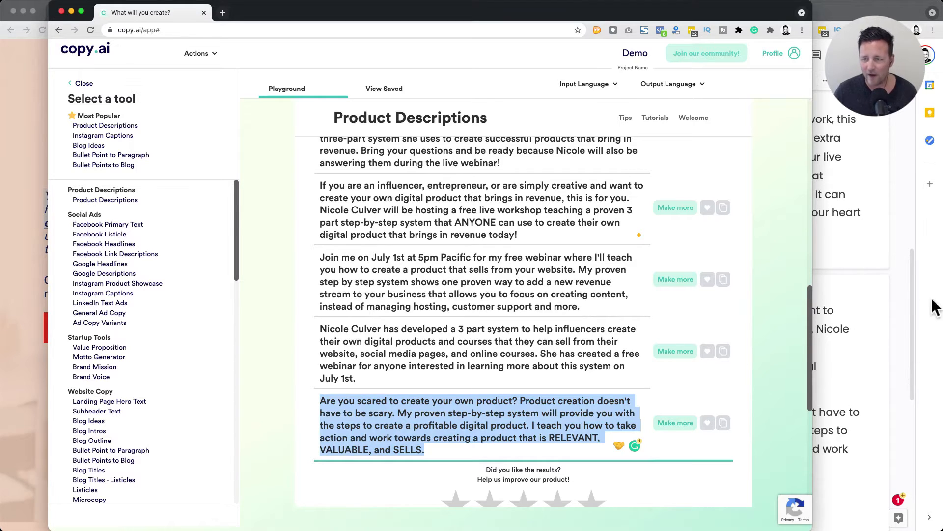
click(898, 308)
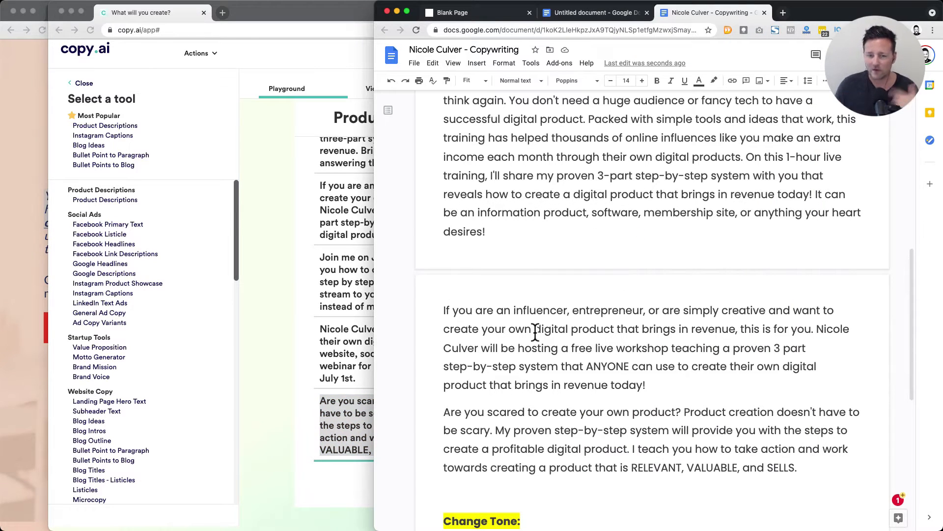
scroll(536, 332, down, 1)
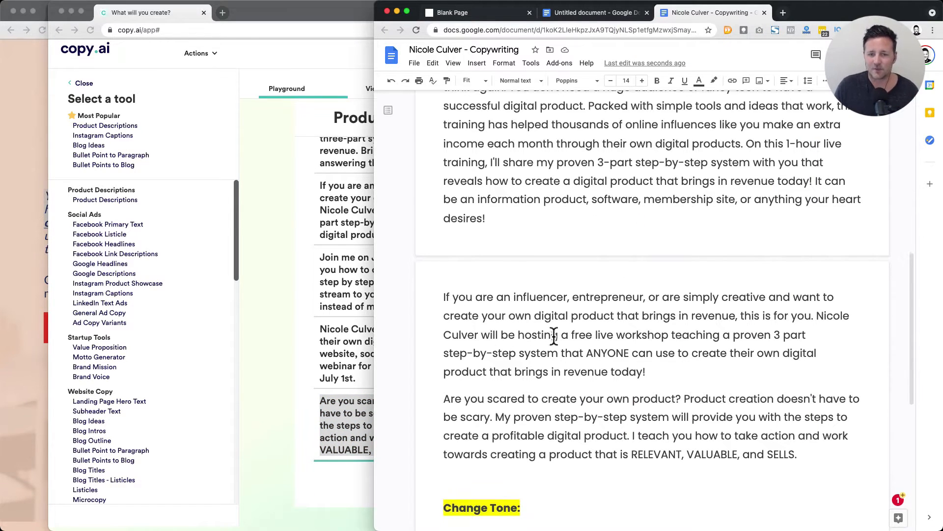
Switch to Copy.ai and open the Change Tone writing tool
click(267, 313)
scroll(179, 331, down, 15)
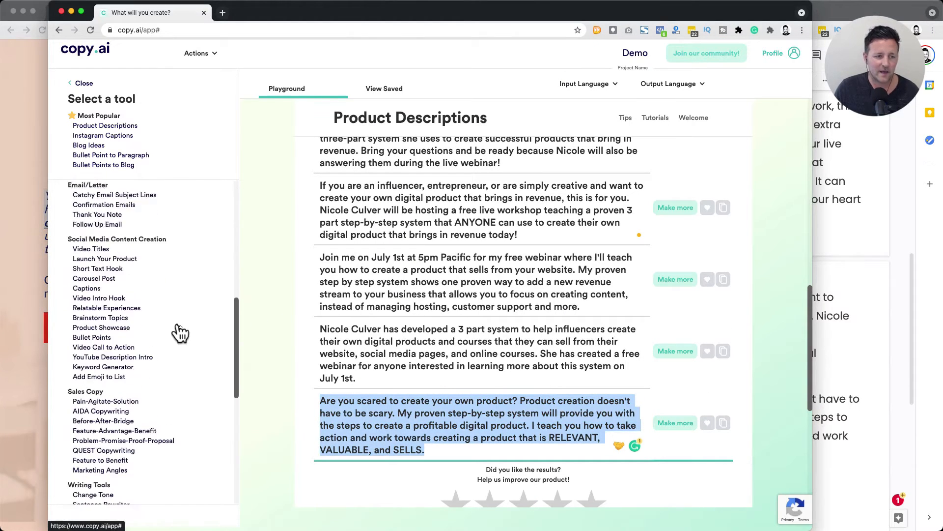
click(93, 235)
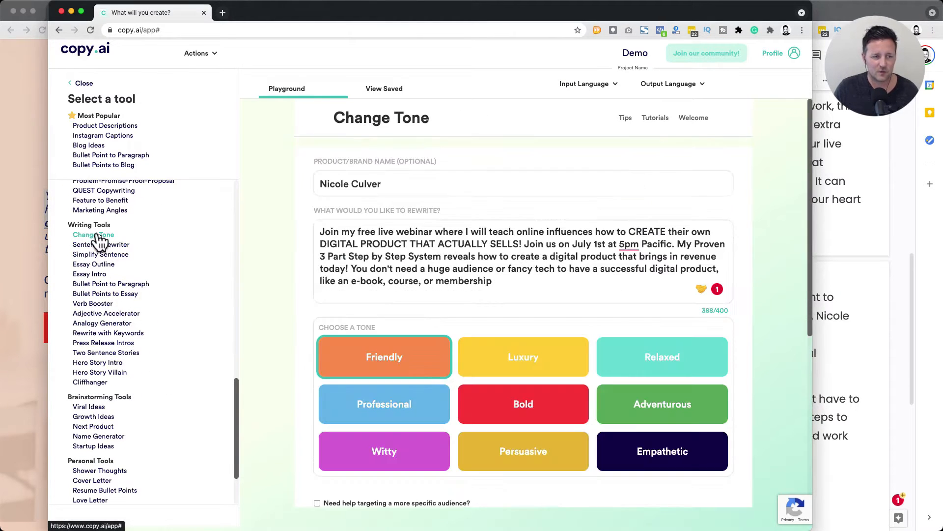
Replace the text for rewriting with the "If you are an influencer, entrepreneur" paragraph copied from the Google Docs document
triple_click(451, 257)
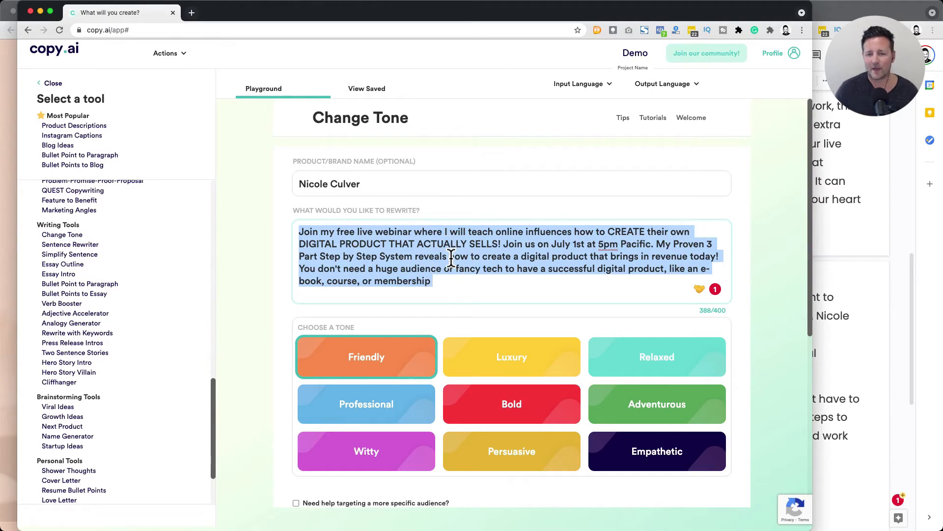
click(881, 302)
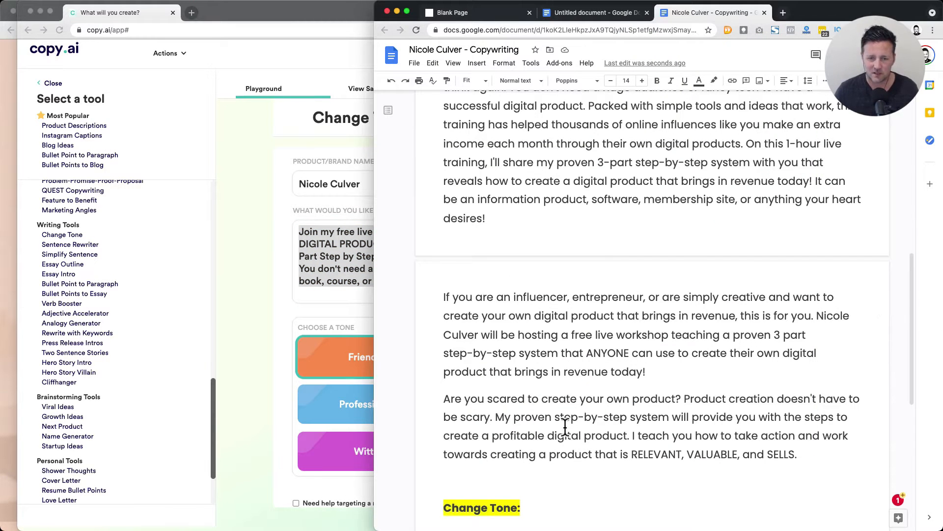
scroll(565, 390, up, 3)
scroll(566, 390, down, 1)
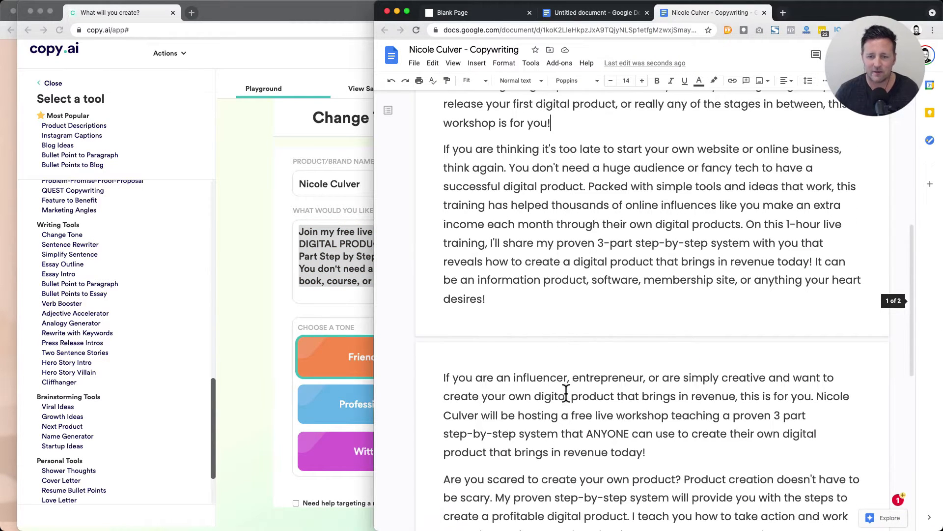
triple_click(565, 415)
key(super+c)
click(347, 317)
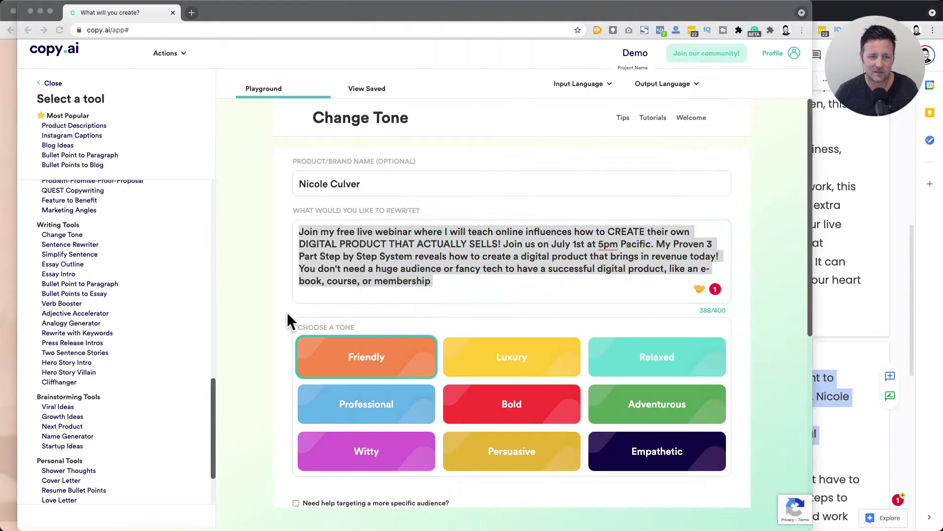
click(362, 280)
triple_click(362, 280)
key(super+v)
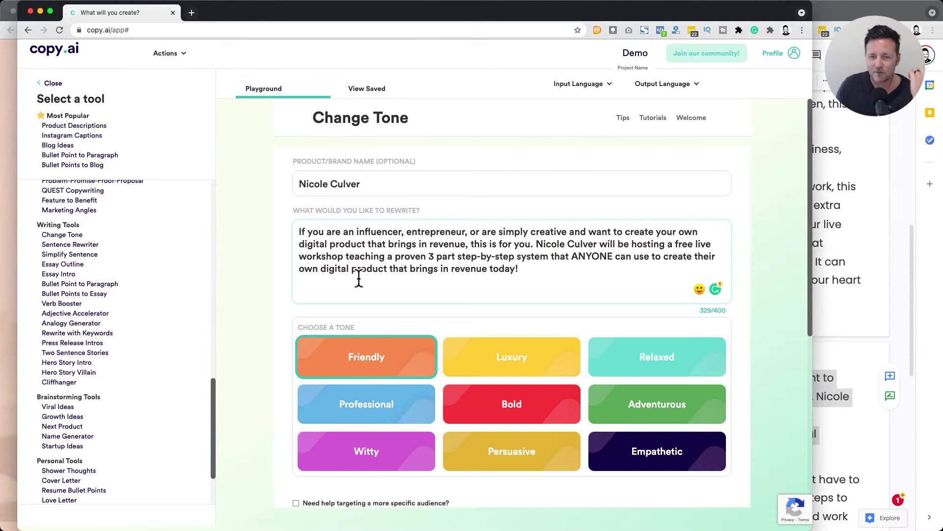
Choose the Persuasive tone and generate the rewritten versions
click(485, 447)
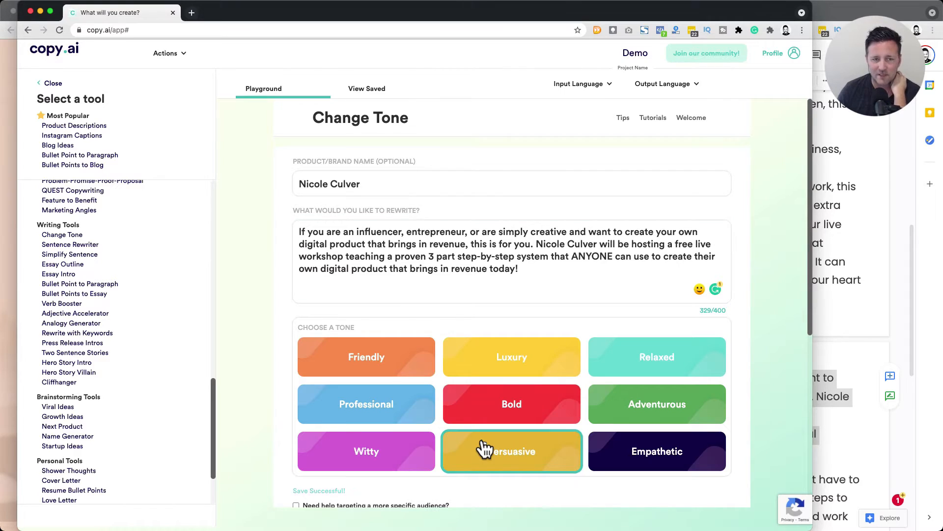
scroll(485, 448, down, 5)
click(330, 343)
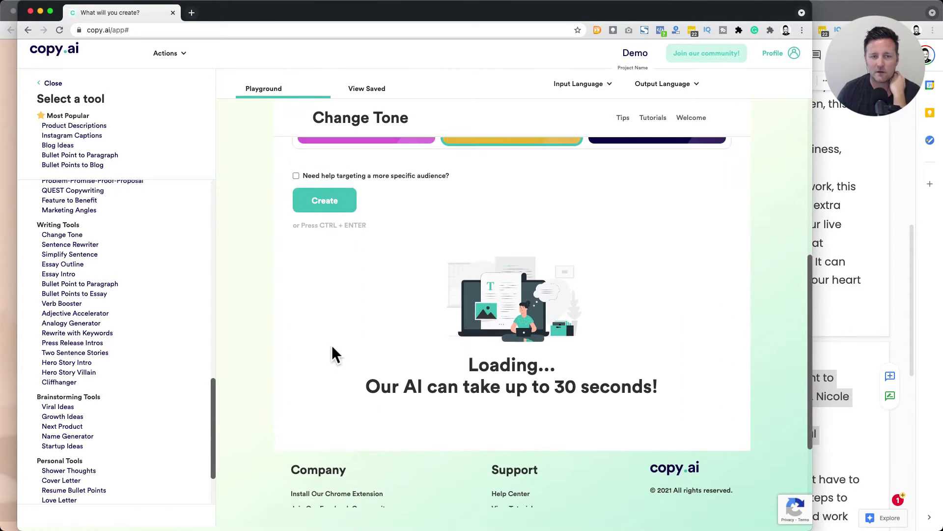
Compare the source text with the persuasive rewrites, examining the one that starts "Don't miss your invitation" at a larger page zoom
scroll(332, 345, up, 5)
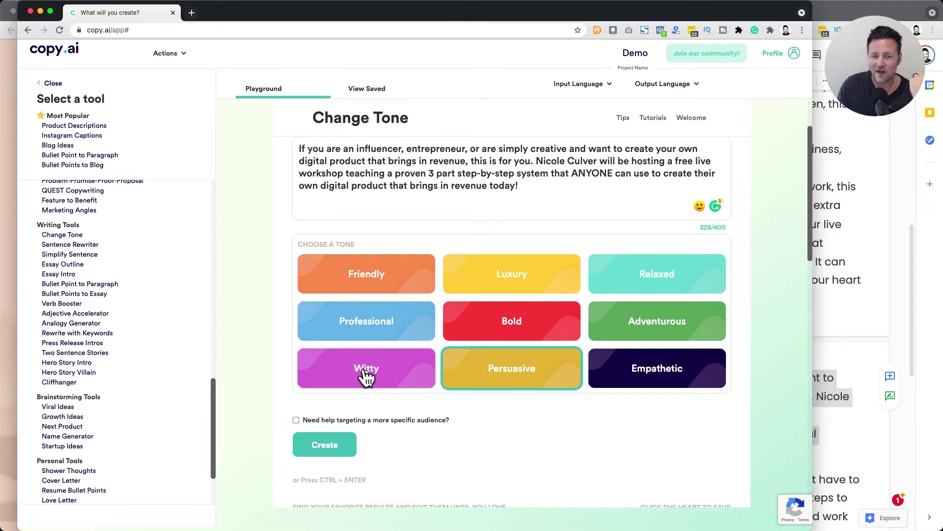
scroll(367, 376, up, 3)
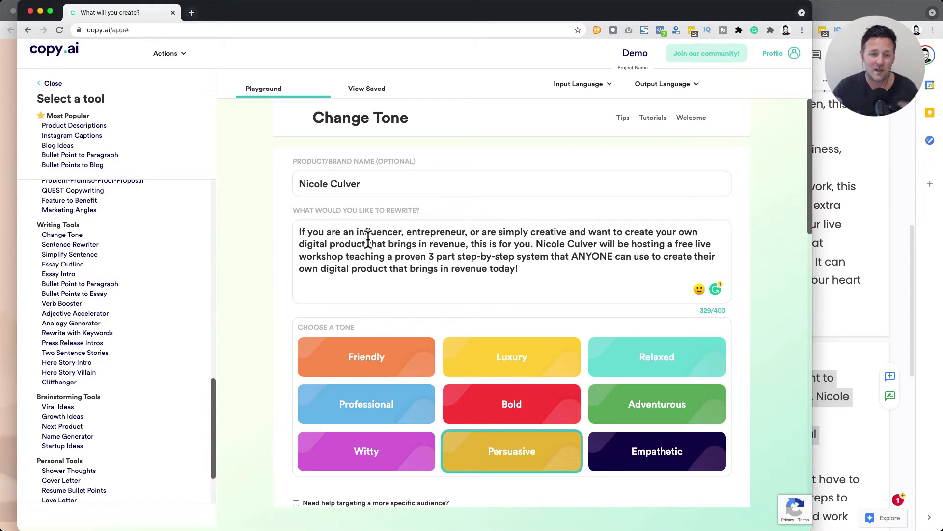
triple_click(368, 240)
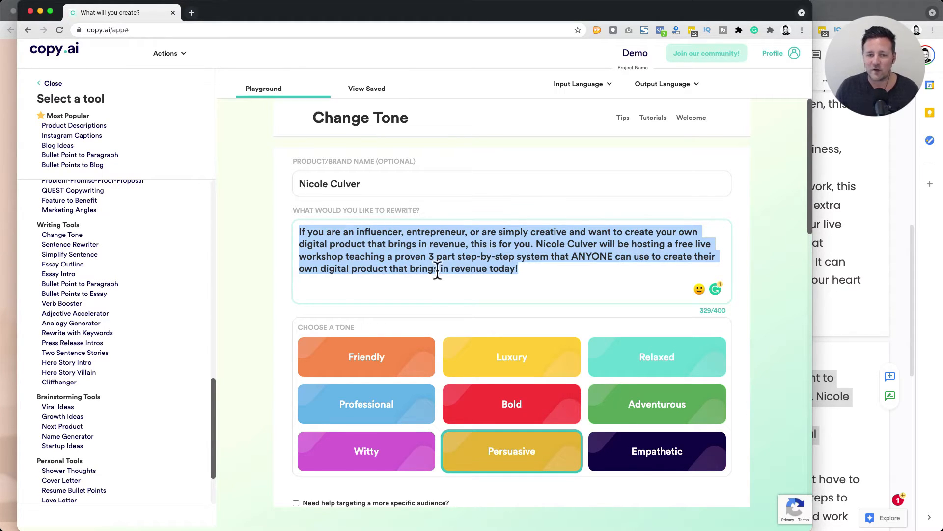
drag(300, 232, 522, 288)
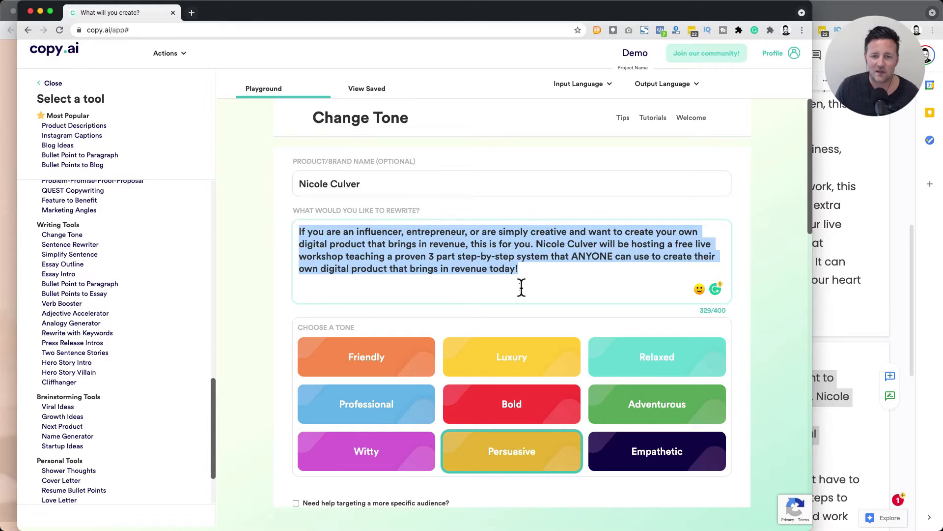
scroll(269, 293, down, 8)
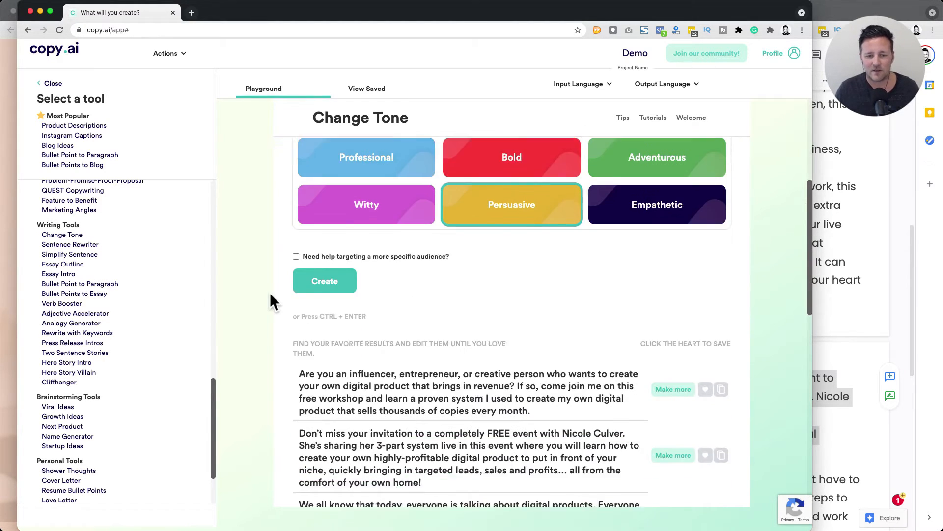
scroll(270, 293, down, 1)
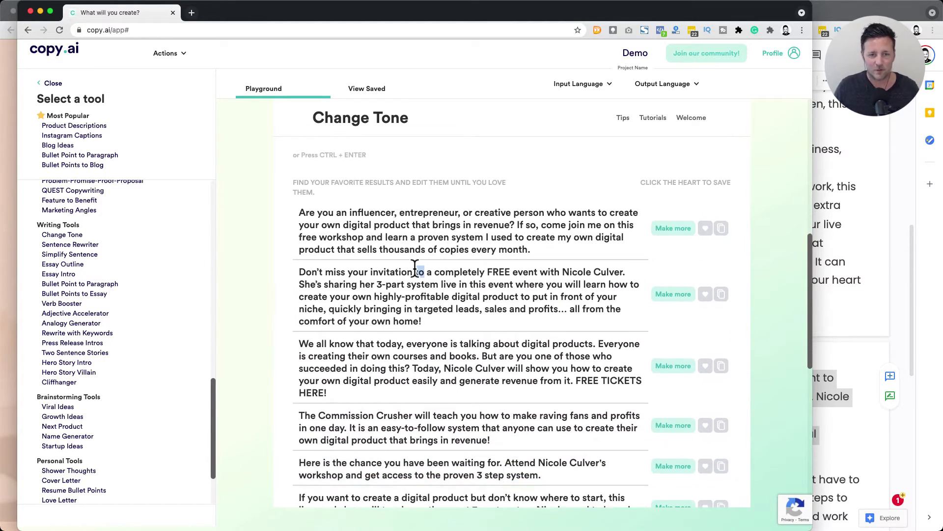
triple_click(415, 272)
click(415, 272)
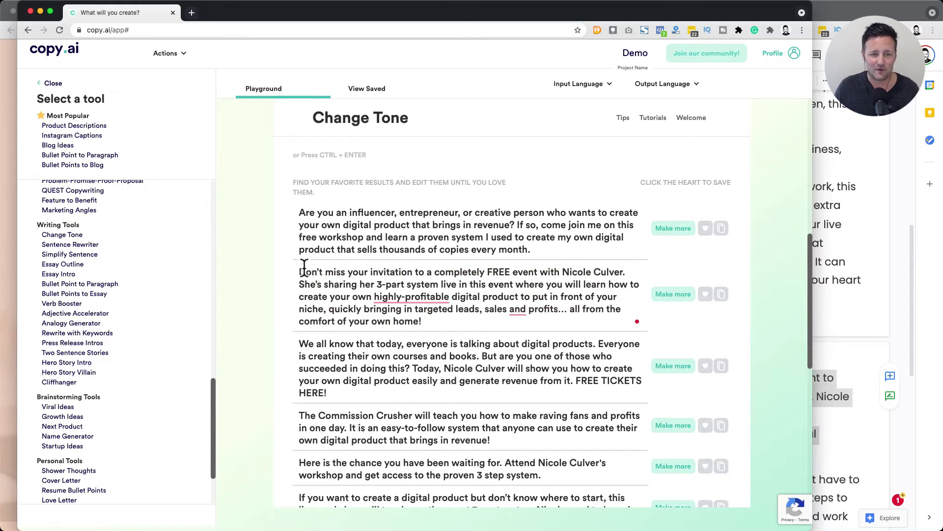
drag(299, 272, 385, 270)
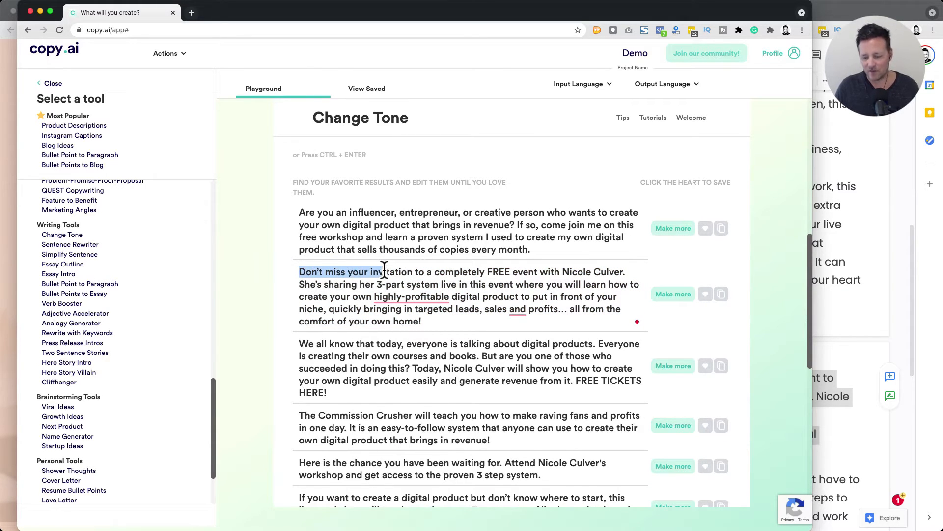
key(super+plus)
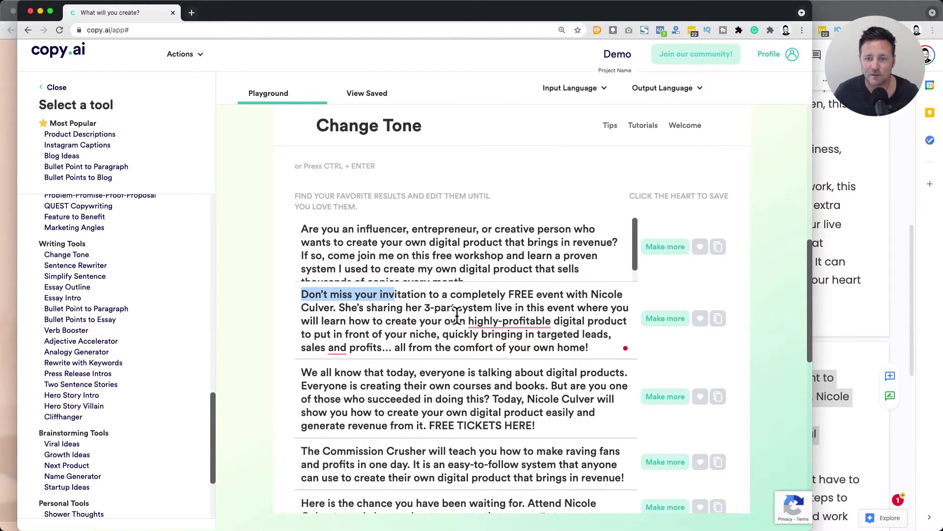
Copy the persuasive rewrite starting "Don't miss your invitation" into the Google Docs document, under the Change Tone heading
triple_click(504, 301)
click(841, 328)
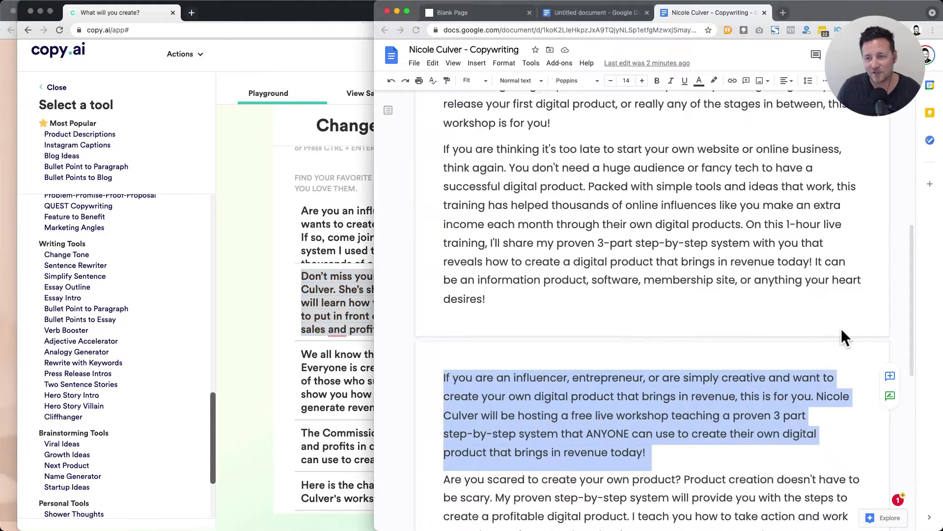
scroll(841, 329, down, 10)
click(602, 169)
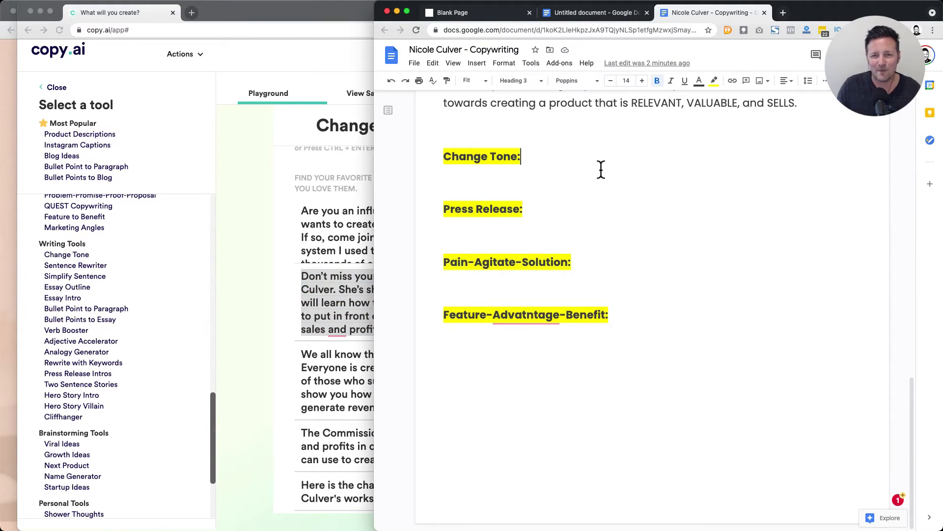
key(Return)
text(Don’t miss your invitation to a completely FREE event with Nicole Culver. She’s sharing her 3-part system live in this event where you will learn how to create your own highly-profitable digital product to put in front of your niche, quickly bringing in targeted leads, sales and profits… all from the comfort of your own home!)
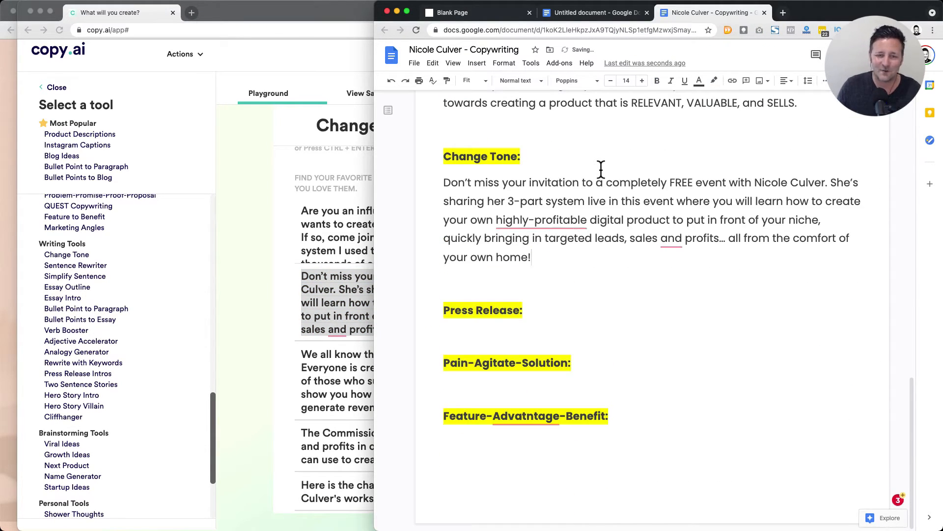
Copy the Copy.ai rewrite starting "If you want to create a digital product" into Google Docs as the next Change Tone paragraph
click(351, 339)
scroll(437, 367, down, 4)
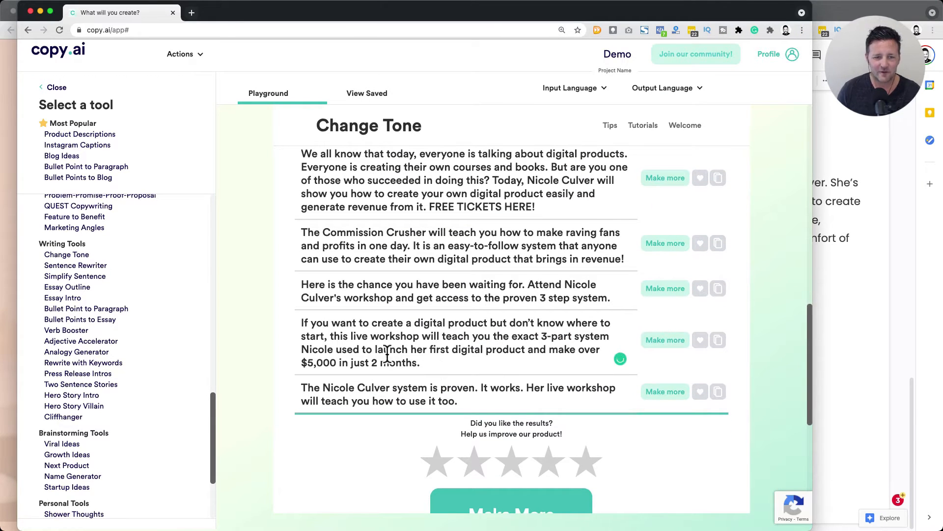
triple_click(387, 354)
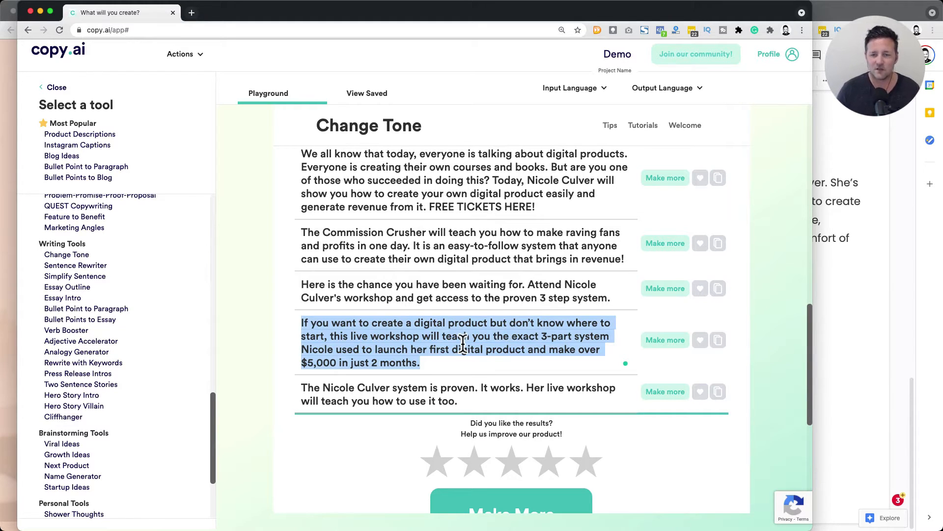
click(412, 350)
drag(337, 362, 295, 362)
drag(372, 363, 415, 364)
triple_click(415, 364)
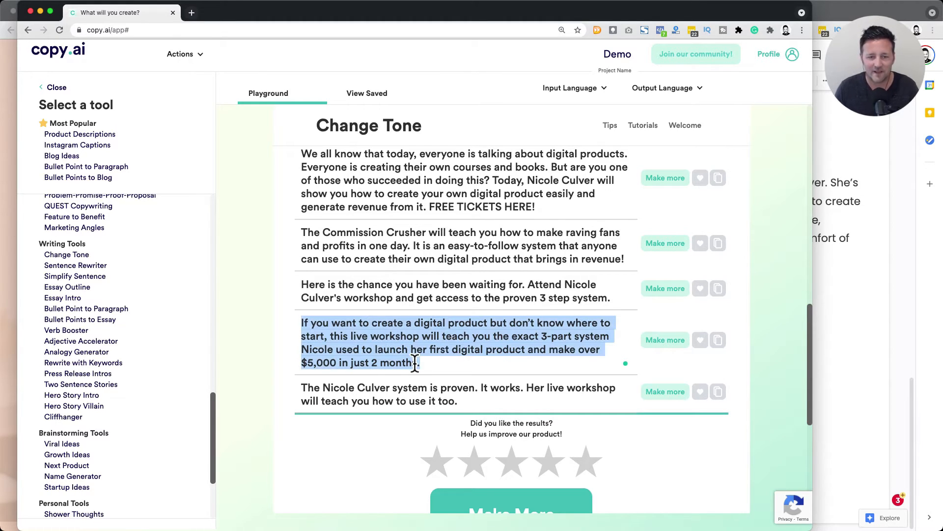
click(880, 323)
click(589, 268)
key(Return)
text(If you want to create a digital product but don't know where to start, this live workshop will teach you the exact 3-part system Nicole used to launch her first digital product and make over $5,000 in just 2 months!)
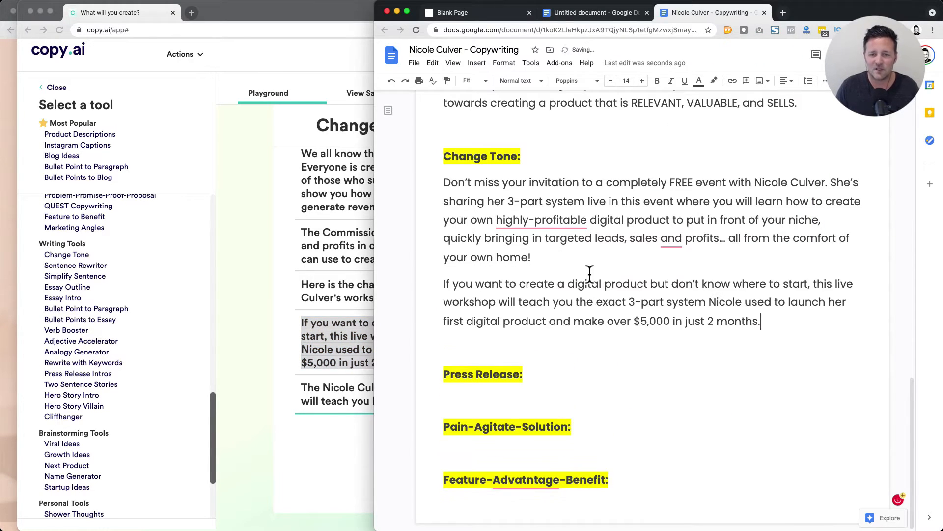
Review the document's Product Description section and the last persuasive rewrite in Copy.ai
scroll(589, 273, up, 10)
scroll(590, 274, up, 5)
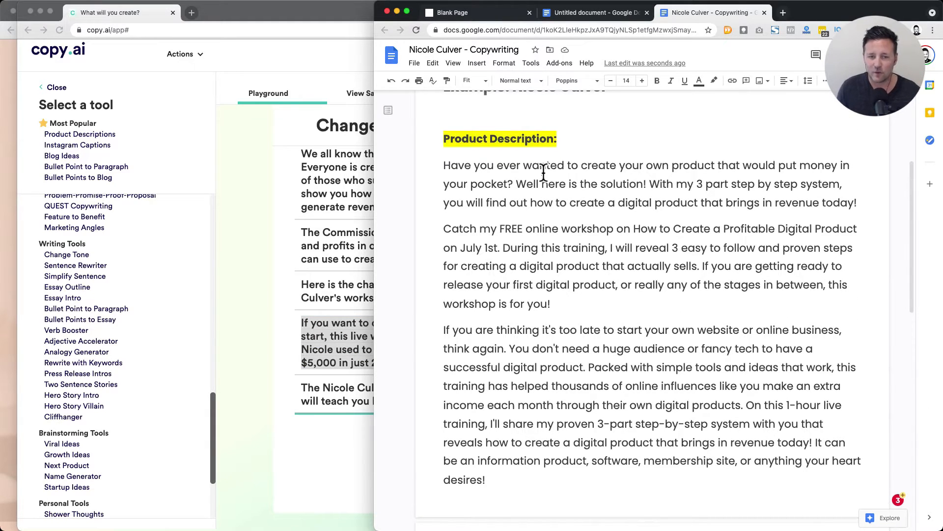
click(284, 242)
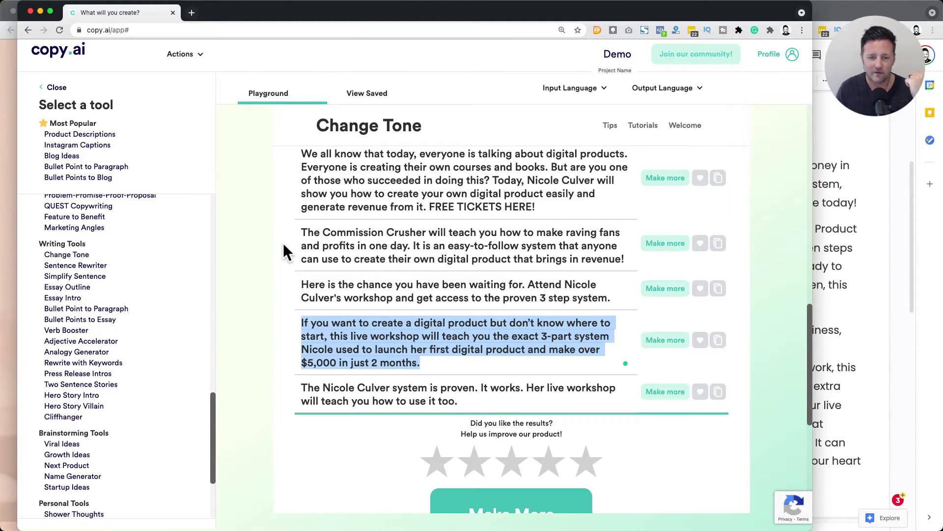
triple_click(477, 402)
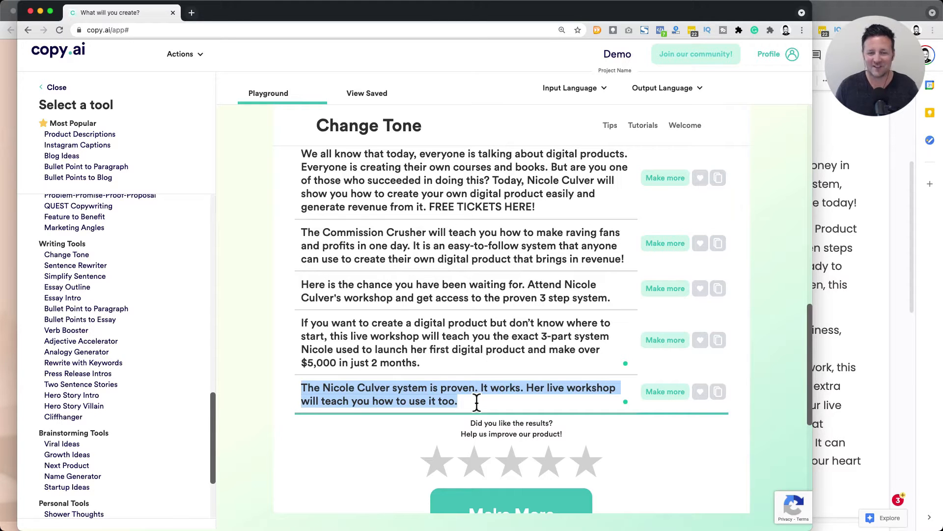
Choose the Witty tone and generate new rewrites of the same paragraph
scroll(476, 401, up, 10)
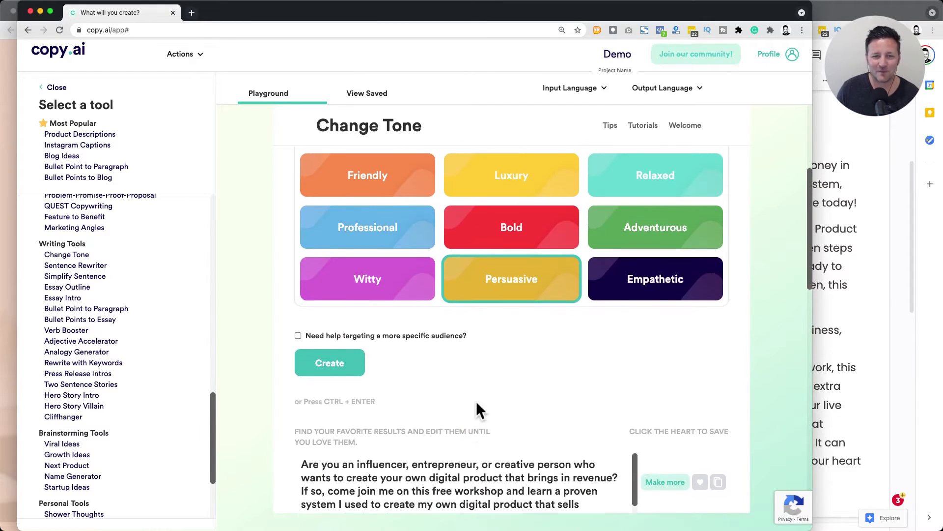
click(399, 281)
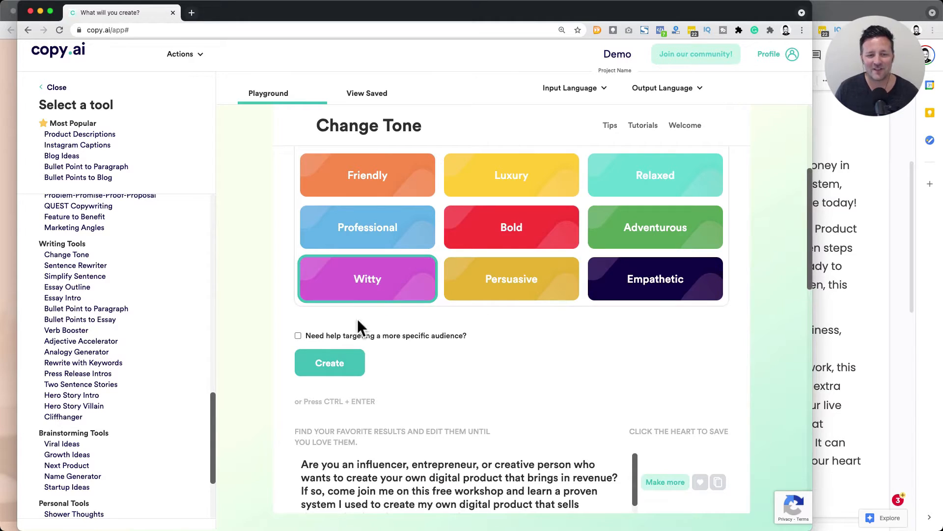
click(348, 367)
scroll(348, 361, up, 3)
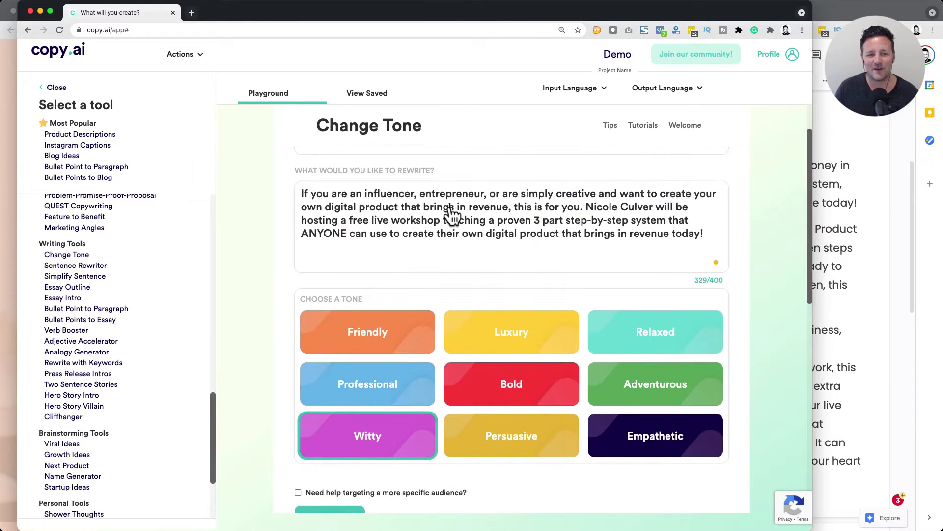
scroll(449, 207, down, 1)
scroll(450, 206, down, 6)
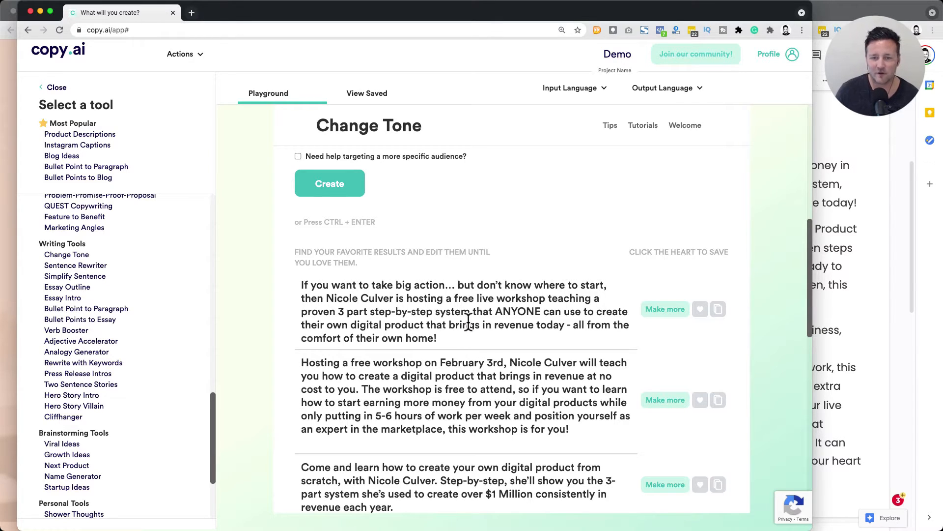
Copy the witty rewrite starting "If you want to take big action" into Google Docs, below the other Change Tone paragraphs
triple_click(447, 314)
click(868, 343)
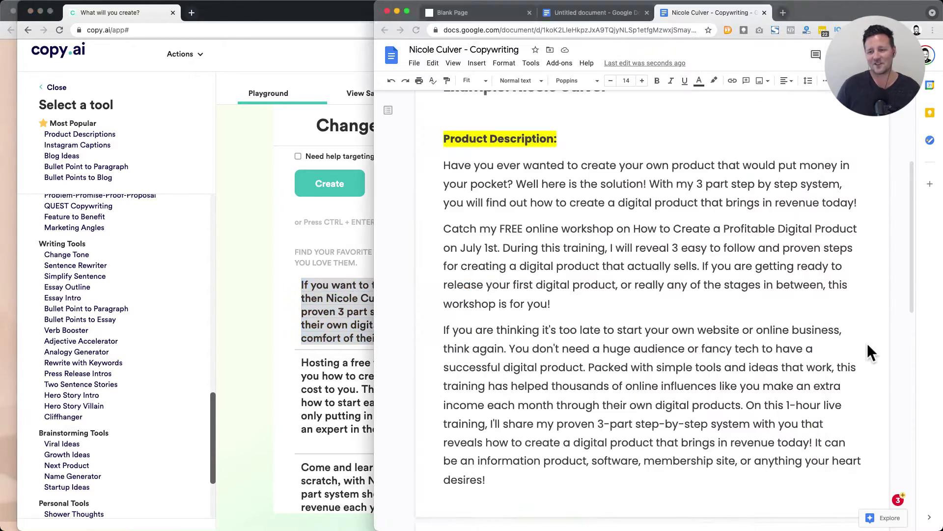
scroll(868, 343, down, 10)
scroll(867, 343, down, 3)
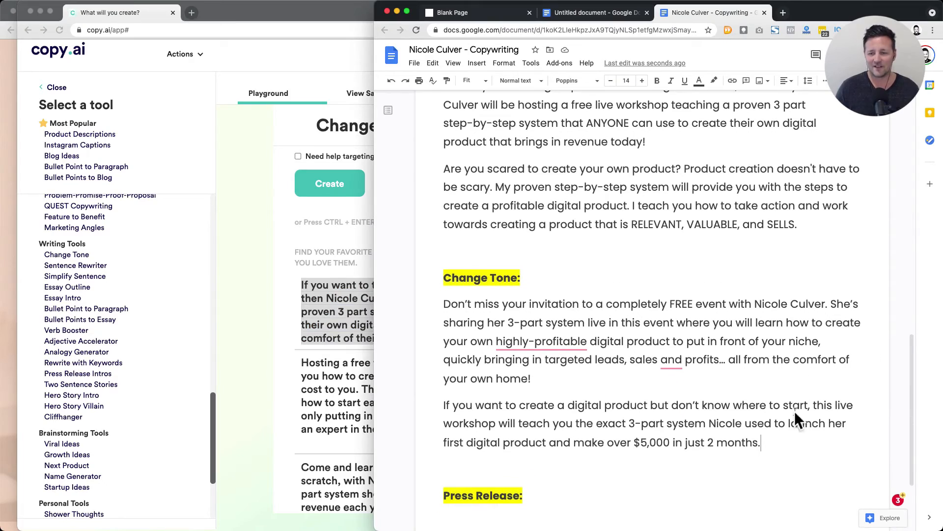
Return to Copy.ai and review the remaining witty rewrites against the source paragraph
click(270, 411)
scroll(271, 411, down, 5)
scroll(271, 411, up, 8)
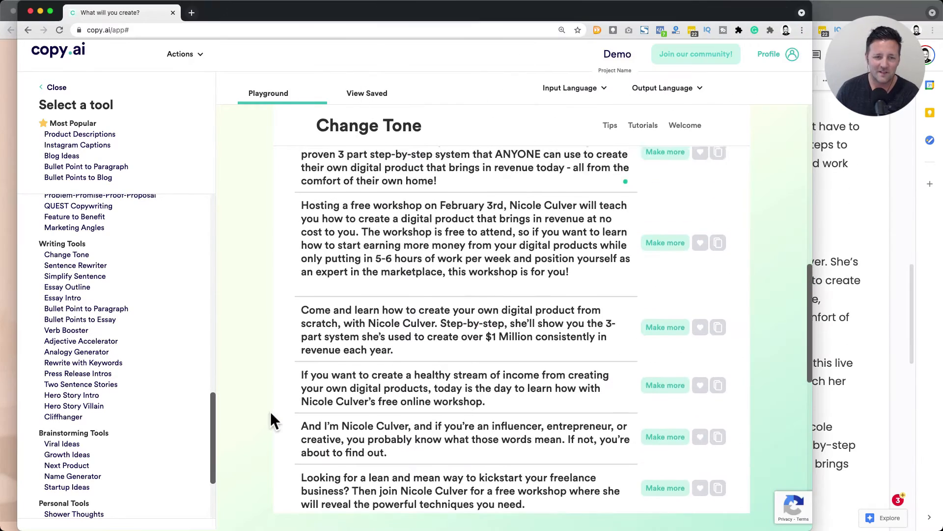
scroll(270, 411, down, 7)
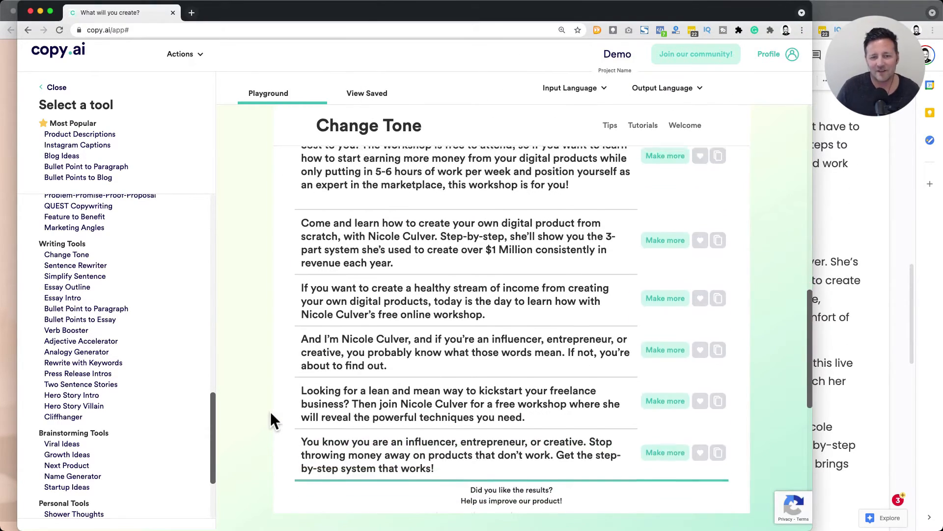
scroll(270, 412, up, 5)
scroll(271, 412, up, 2)
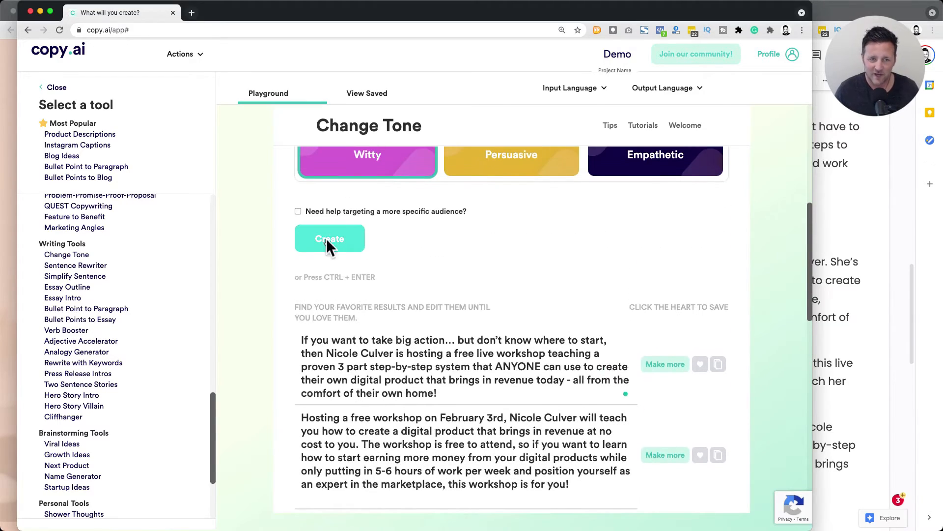
scroll(326, 248, up, 5)
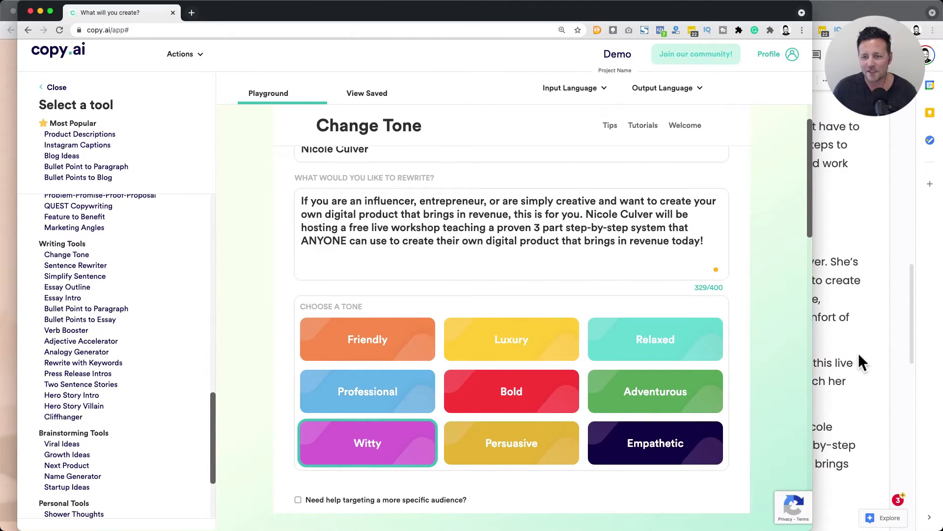
Restore the earlier "Join my free live webinar" text as the Change Tone text for rewriting
click(859, 352)
scroll(532, 308, down, 2)
scroll(532, 309, up, 10)
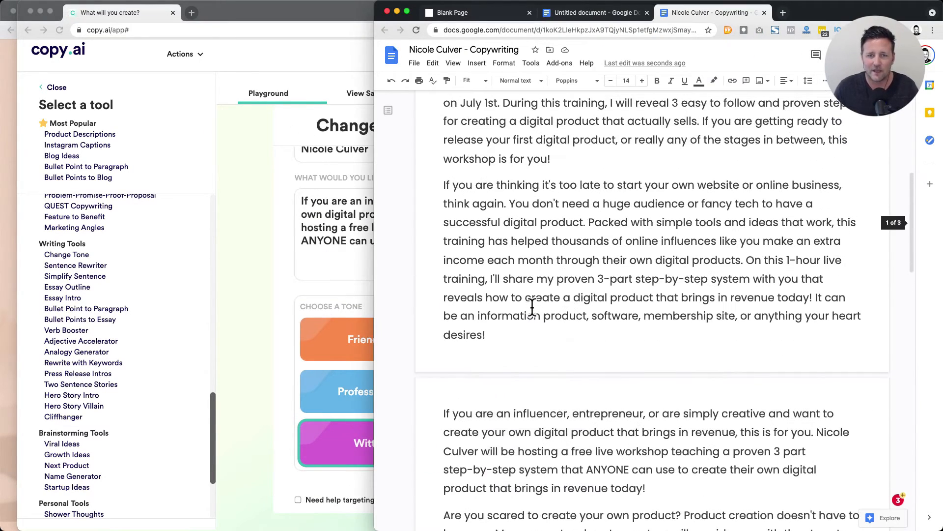
click(290, 229)
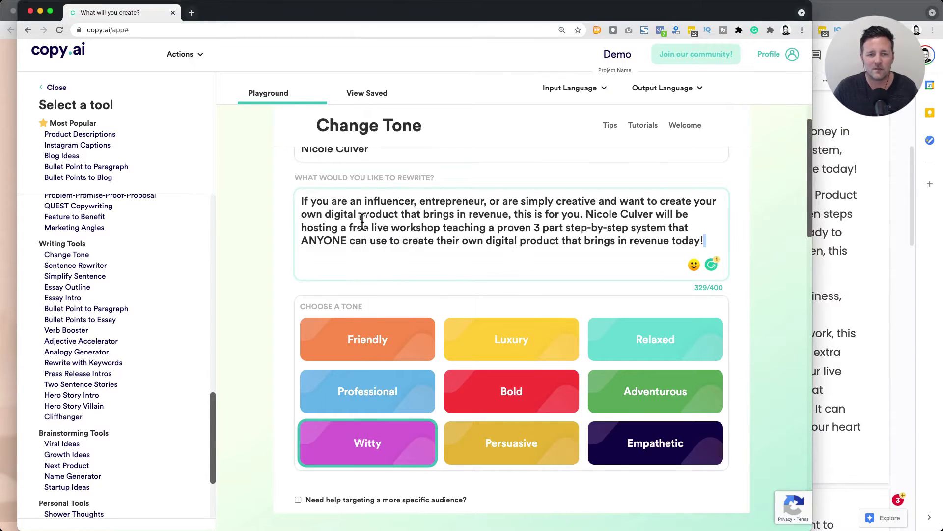
key(super+z)
click(362, 221)
scroll(377, 228, up, 2)
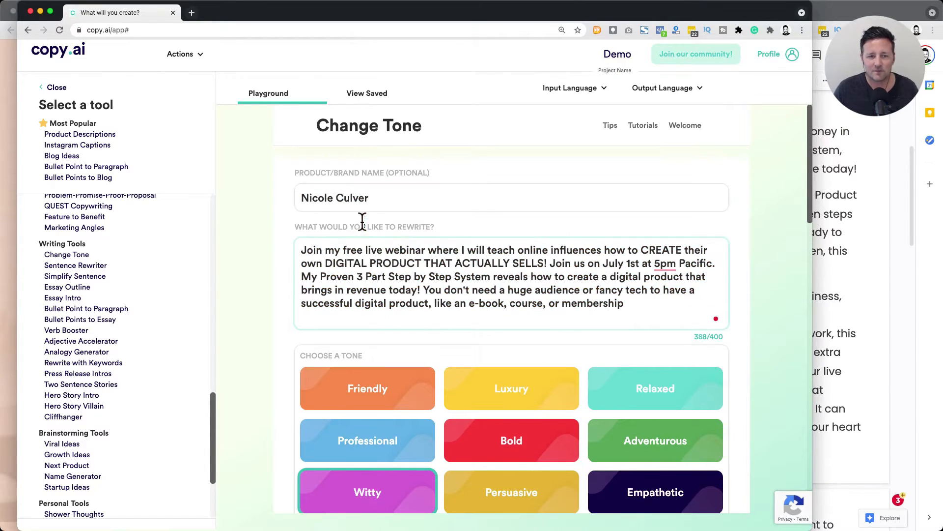
key(super+a)
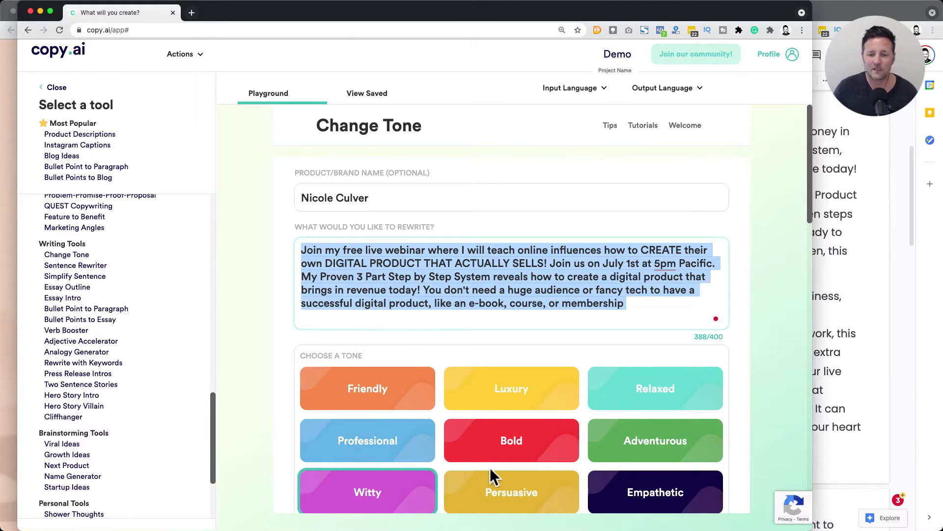
Choose the Persuasive tone for the webinar text and check the full source text
click(472, 491)
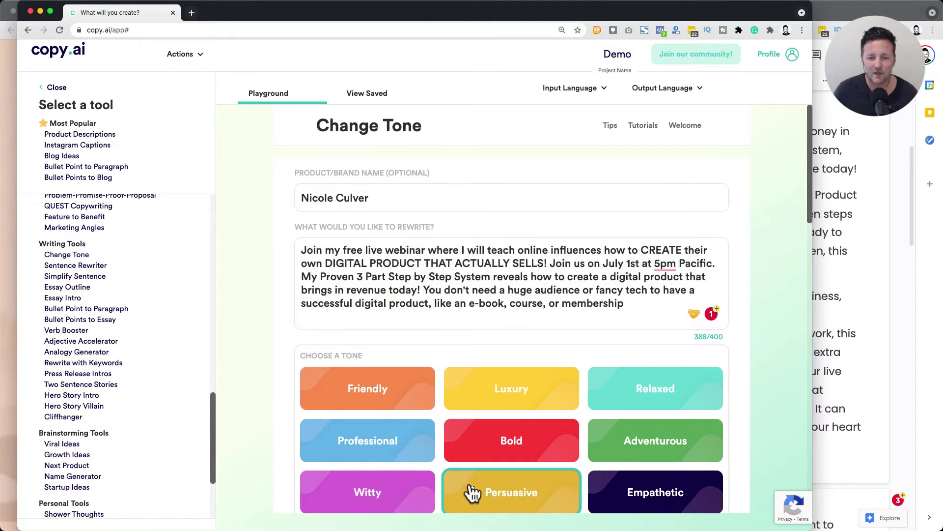
click(455, 248)
double_click(455, 248)
drag(301, 250, 669, 323)
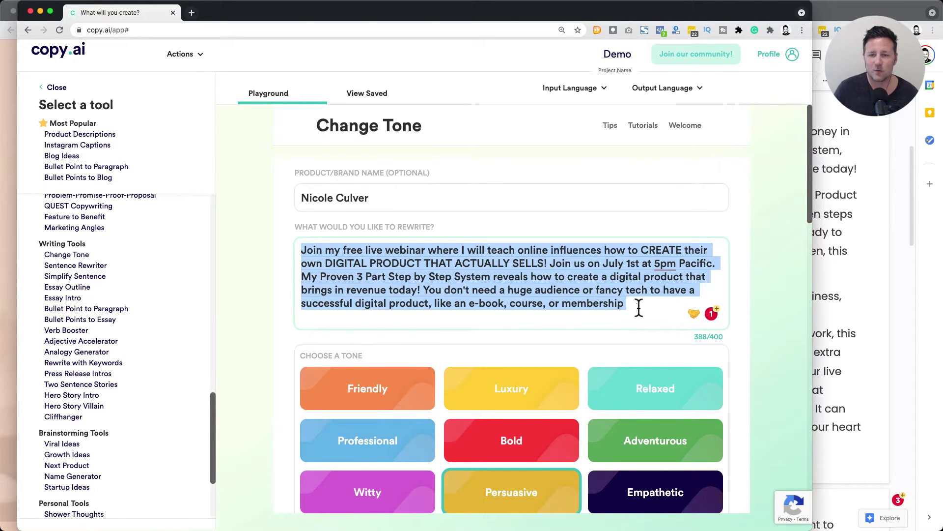
click(617, 302)
Switch to Google Docs and review the paragraphs collected under the Product Description heading
click(865, 241)
scroll(628, 209, up, 3)
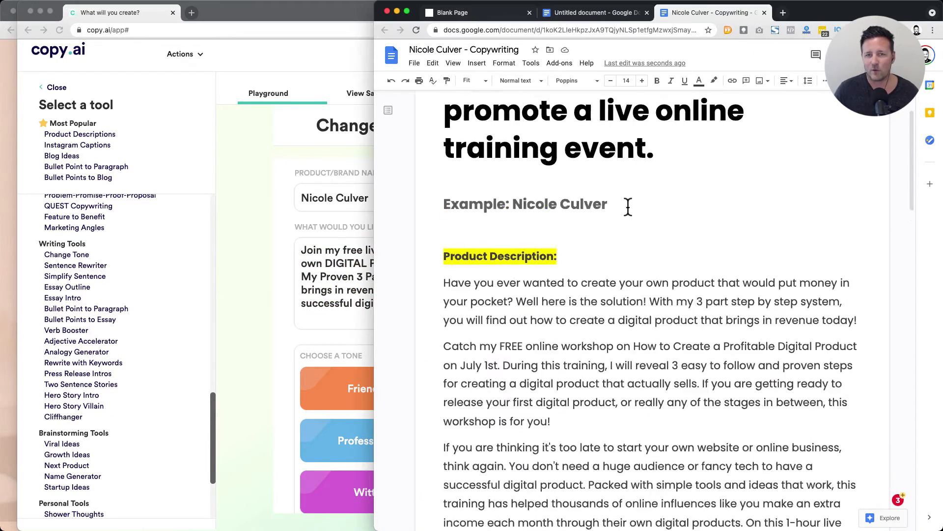
scroll(496, 202, down, 2)
drag(452, 182, 598, 406)
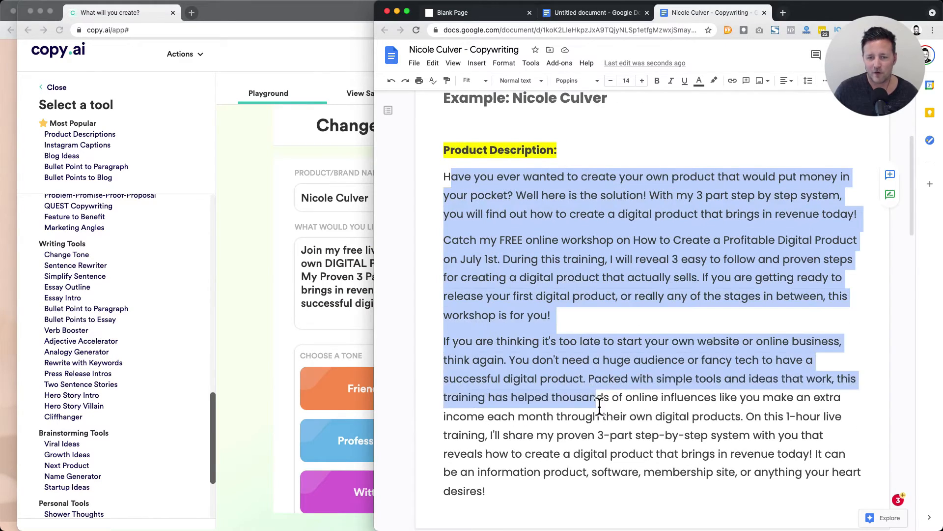
scroll(598, 406, down, 8)
Return to Copy.ai and generate the persuasive rewrites of the webinar text
click(270, 352)
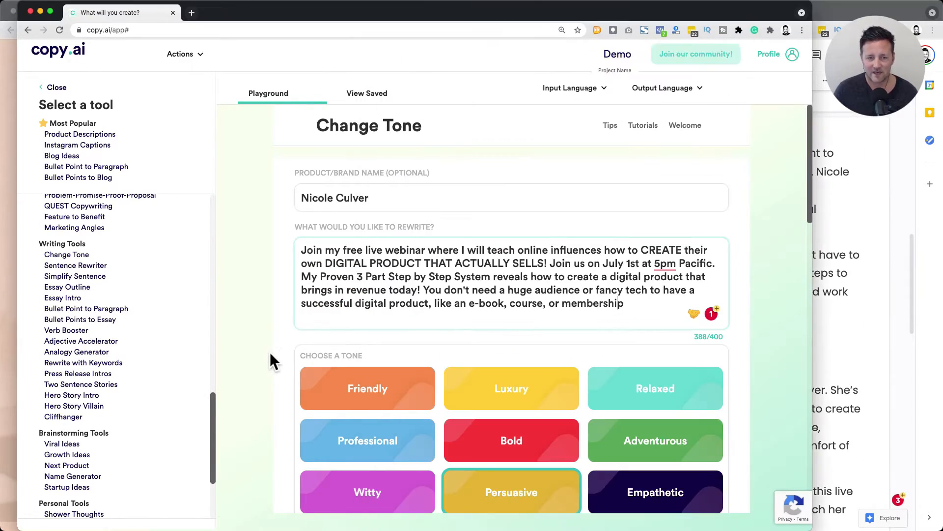
scroll(269, 352, down, 5)
click(342, 416)
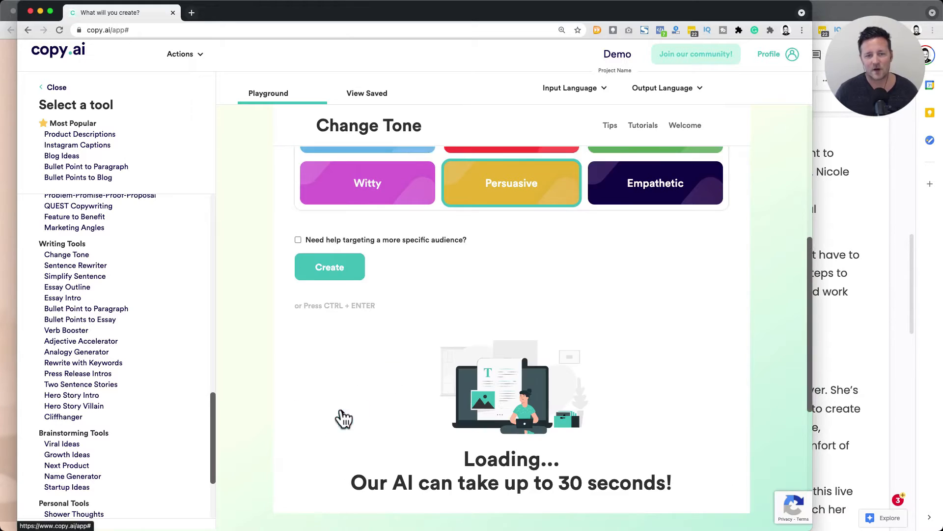
Examine the new persuasive rewrites, including the one starting "This FREE webinar will walk you through"
scroll(343, 417, up, 5)
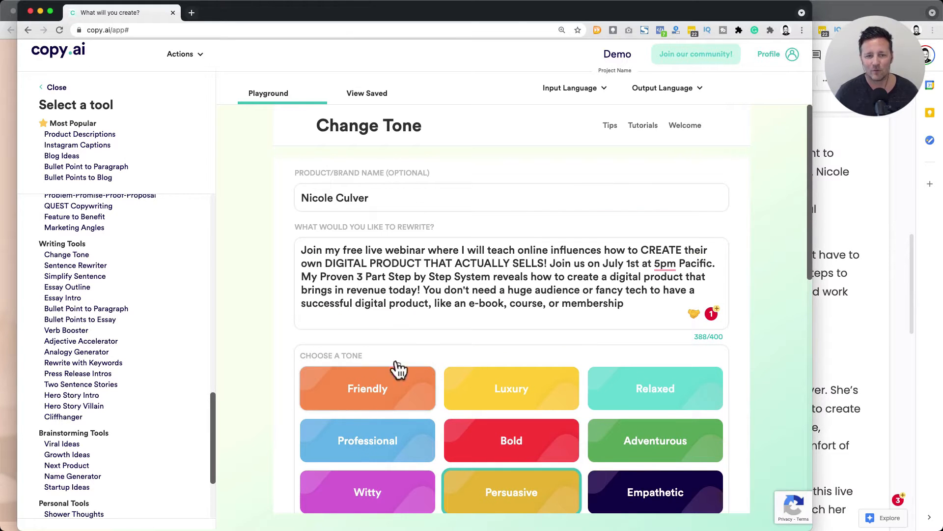
click(8, 357)
click(723, 225)
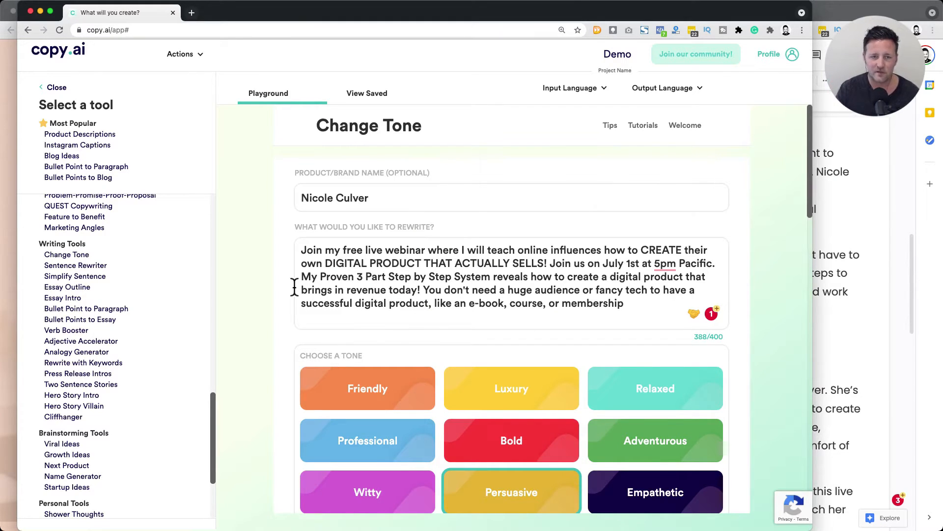
scroll(341, 253, down, 10)
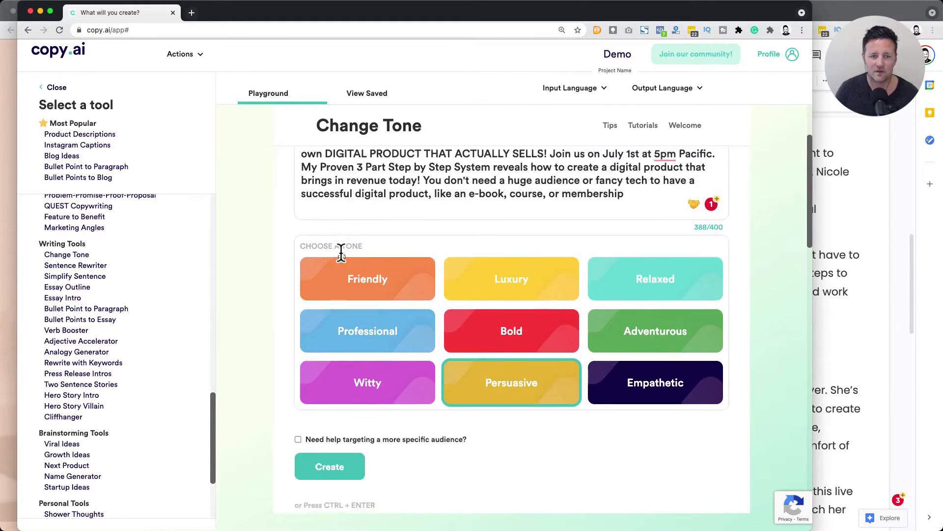
scroll(341, 253, down, 2)
click(341, 249)
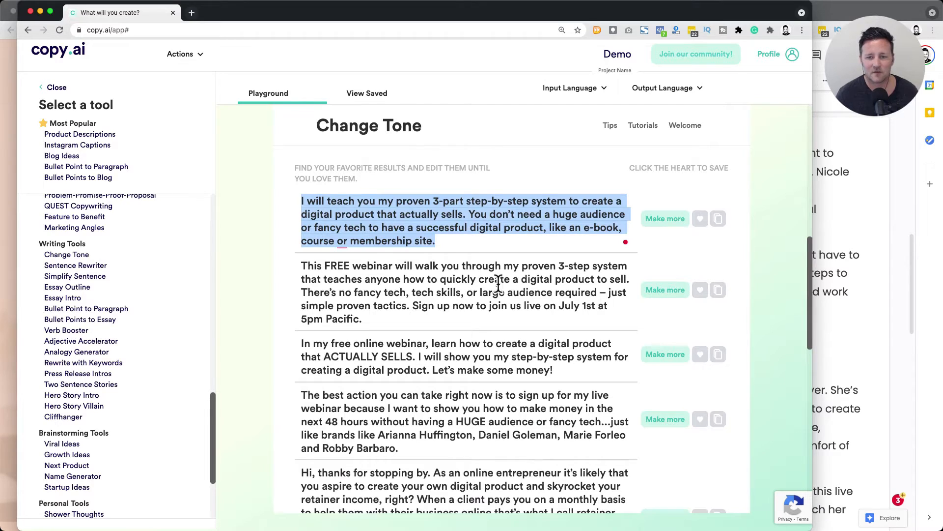
click(445, 299)
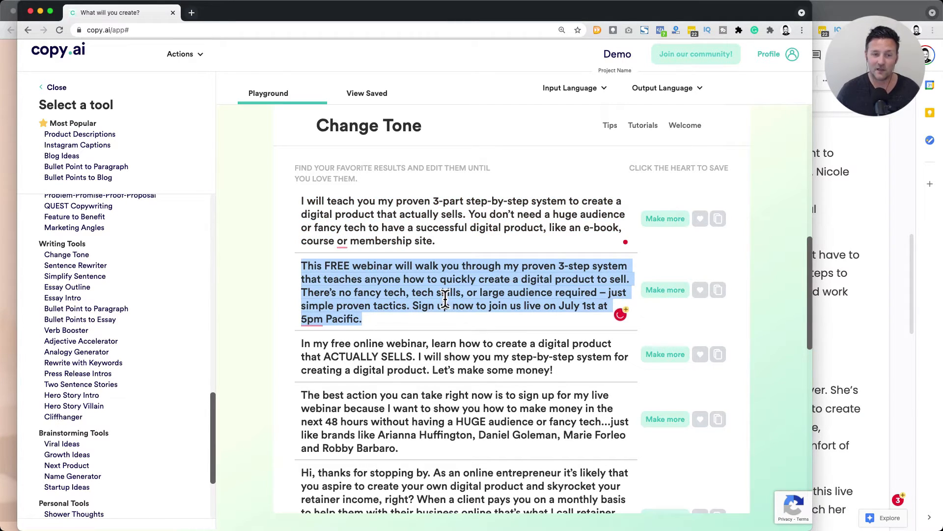
Add the rewrite starting "This FREE webinar will walk you through" to the Google Docs document as a new paragraph above the Press Release heading
scroll(444, 299, up, 10)
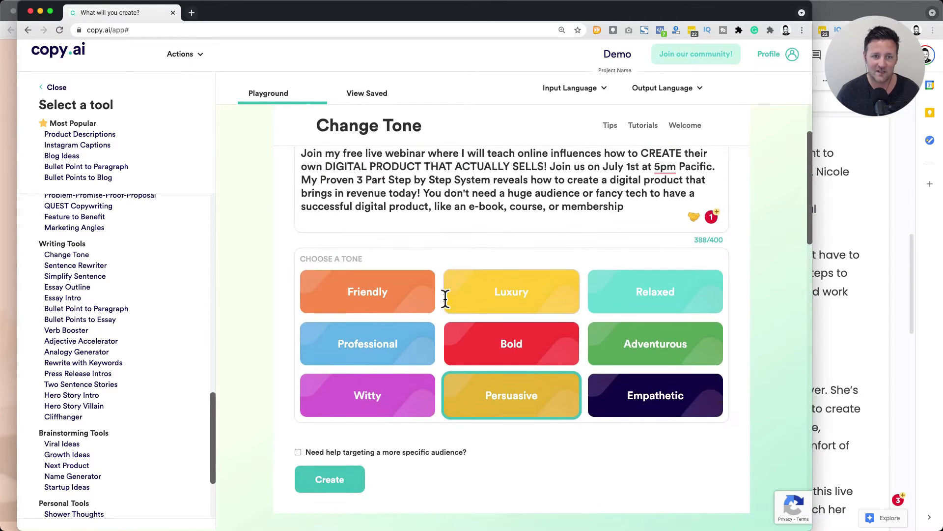
scroll(445, 299, up, 3)
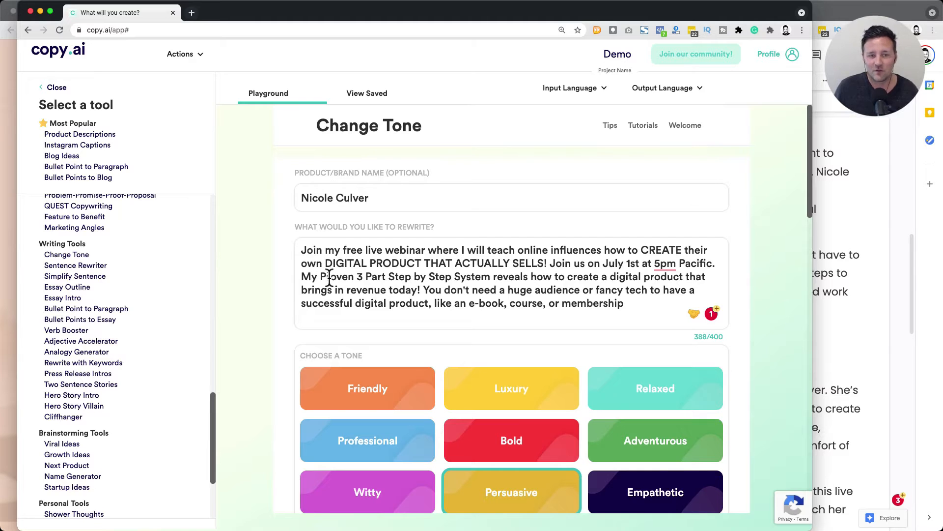
click(860, 317)
scroll(860, 316, down, 10)
scroll(860, 320, down, 2)
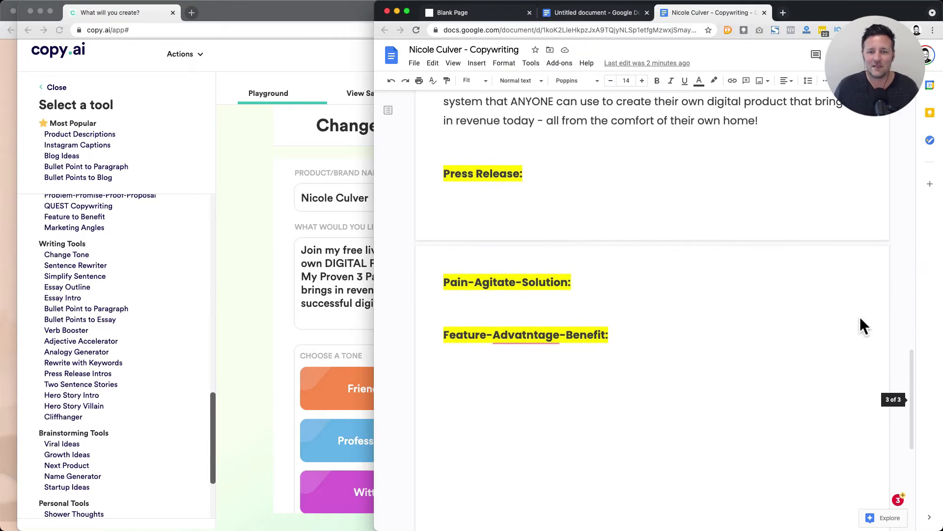
scroll(602, 205, up, 2)
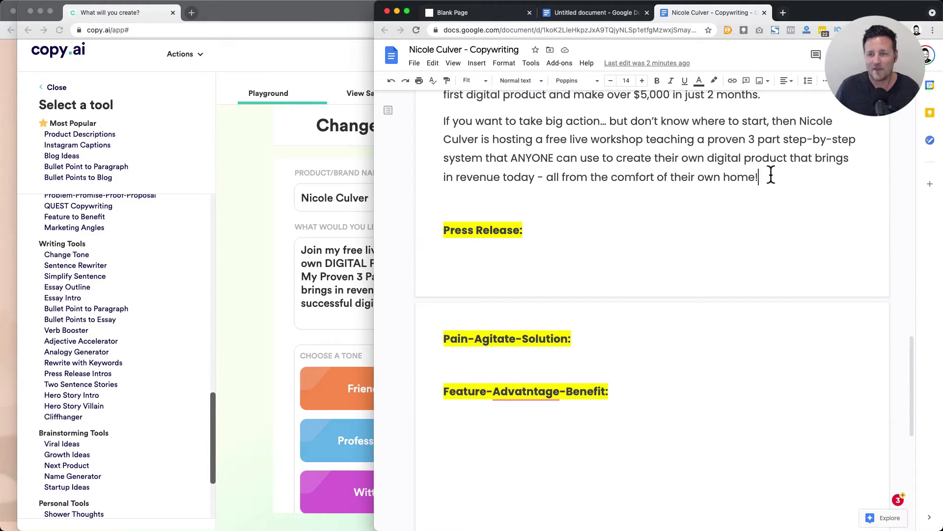
key(Return)
key(super+v)
Return to Copy.ai and save the "This FREE webinar will walk you through" rewrite as a favorite
click(258, 273)
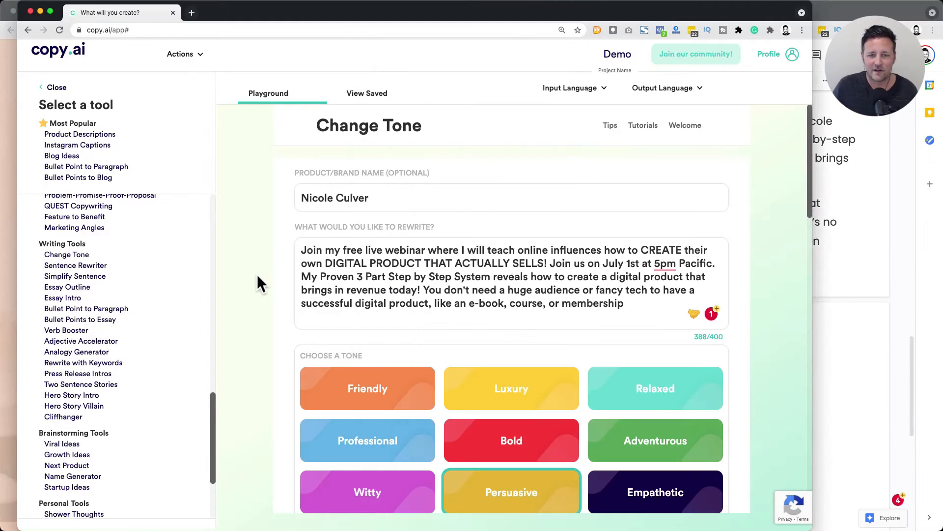
scroll(258, 274, down, 10)
click(701, 341)
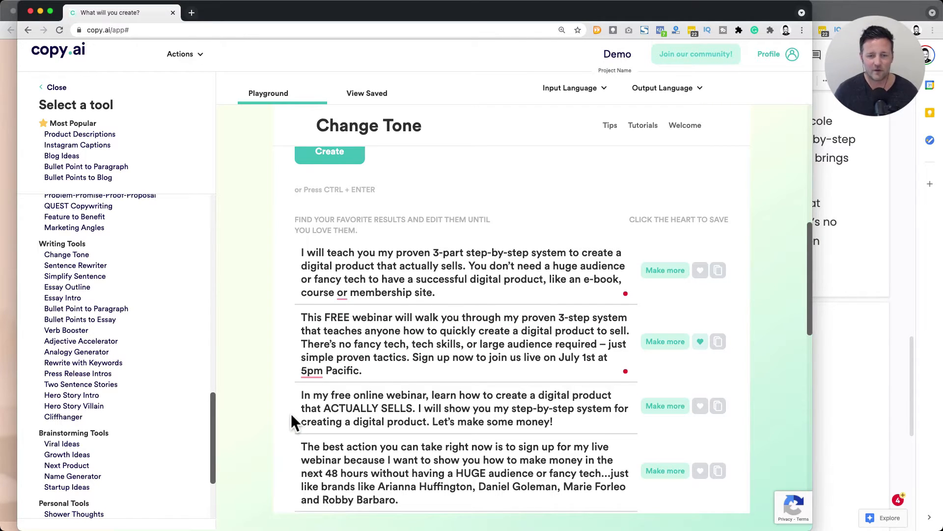
Copy the rewrite starting "In my free online webinar" into the Google Docs document below the "This FREE webinar" paragraph
scroll(292, 414, down, 1)
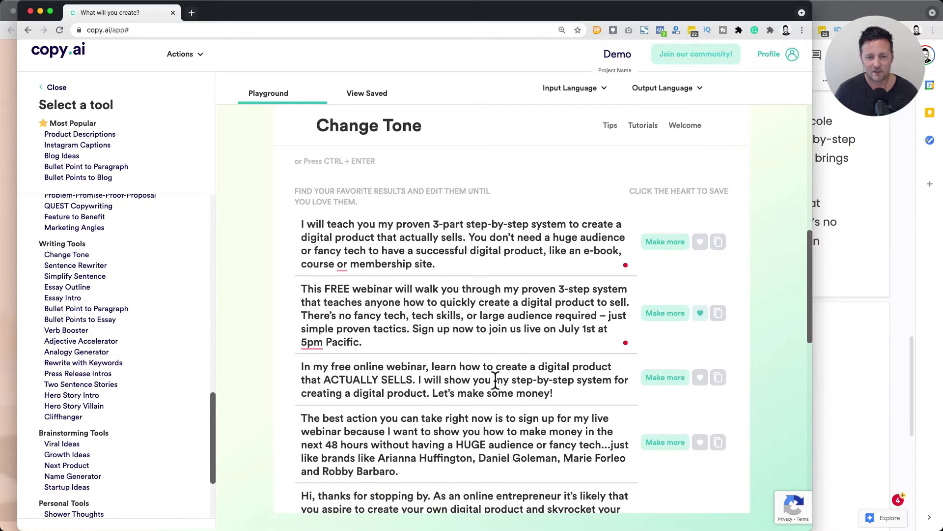
scroll(495, 380, down, 1)
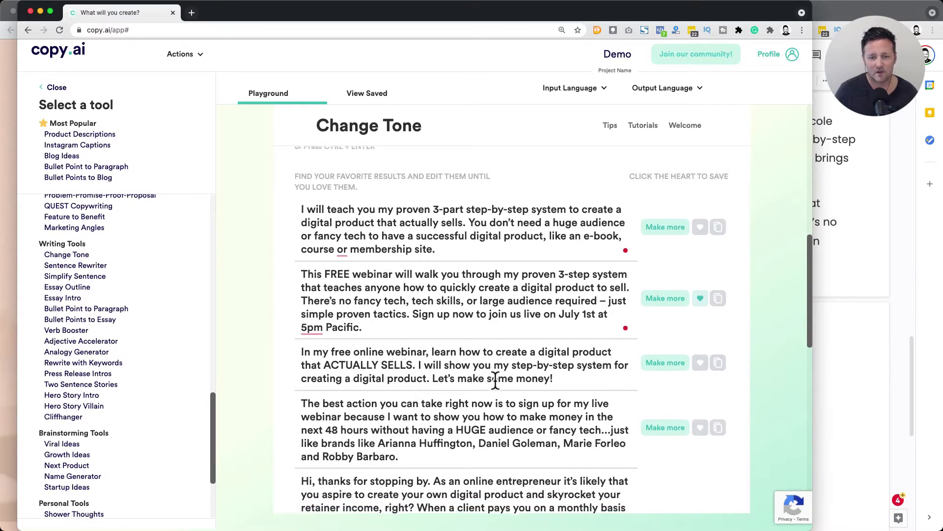
triple_click(464, 372)
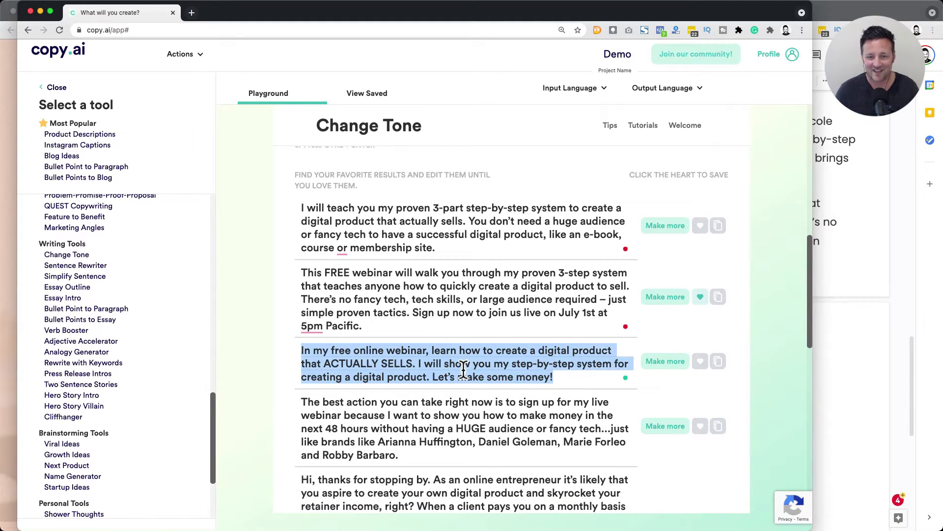
click(871, 334)
key(super+v)
Return to Copy.ai and examine the remaining persuasive rewrites, including the one starting "Hi, thanks for stopping by"
click(250, 397)
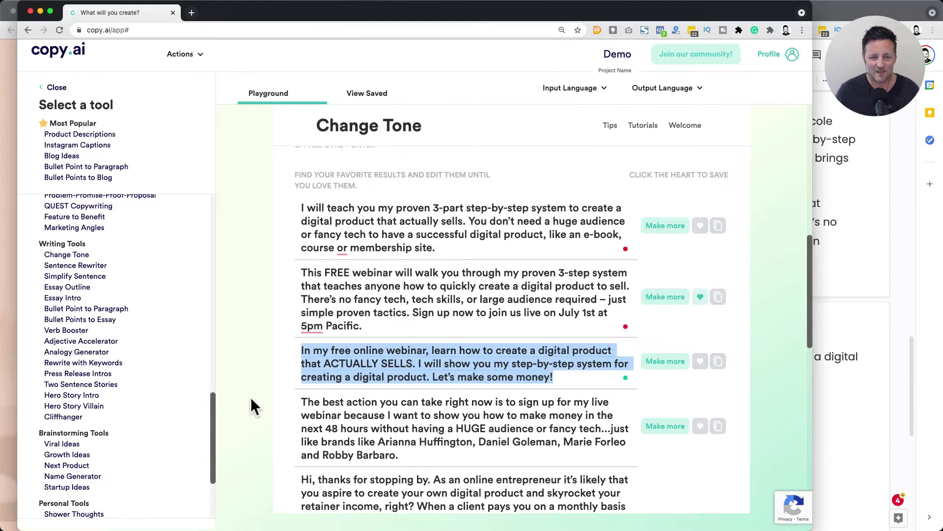
scroll(250, 397, down, 3)
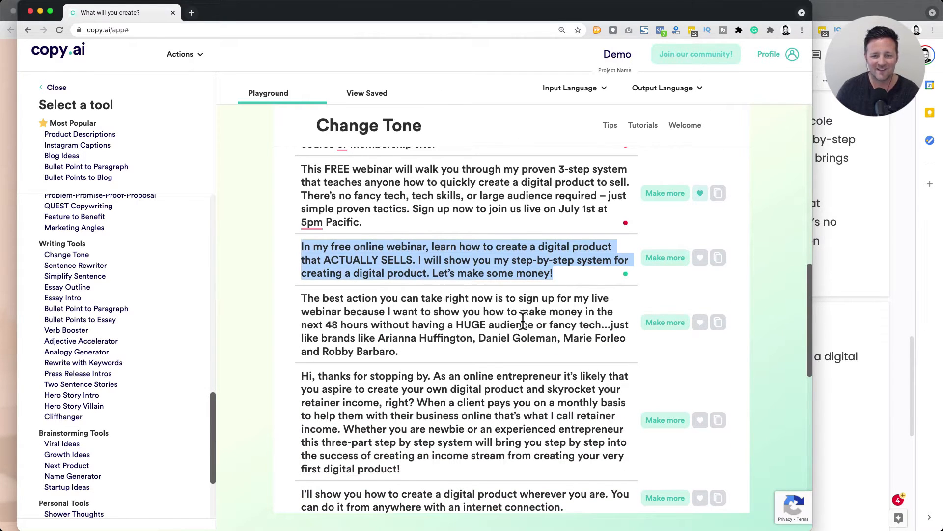
drag(378, 339, 430, 346)
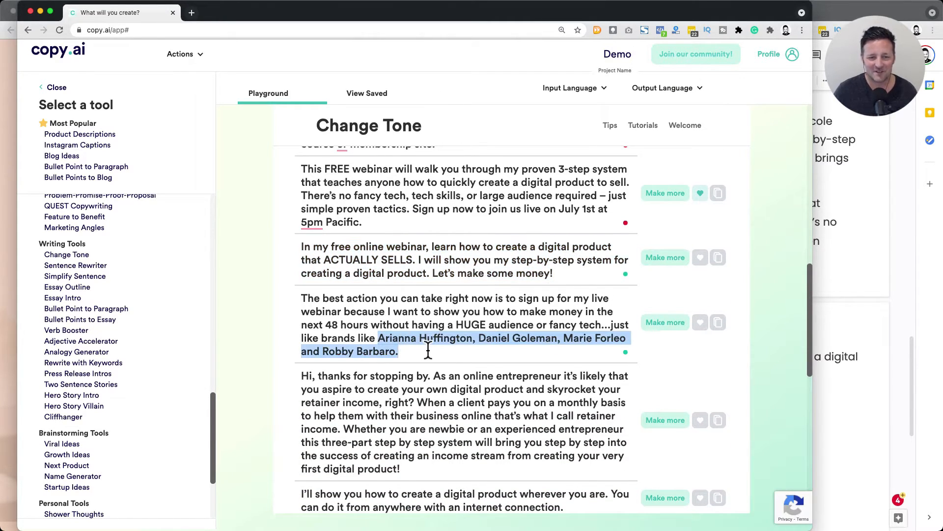
scroll(428, 348, down, 1)
scroll(429, 348, down, 4)
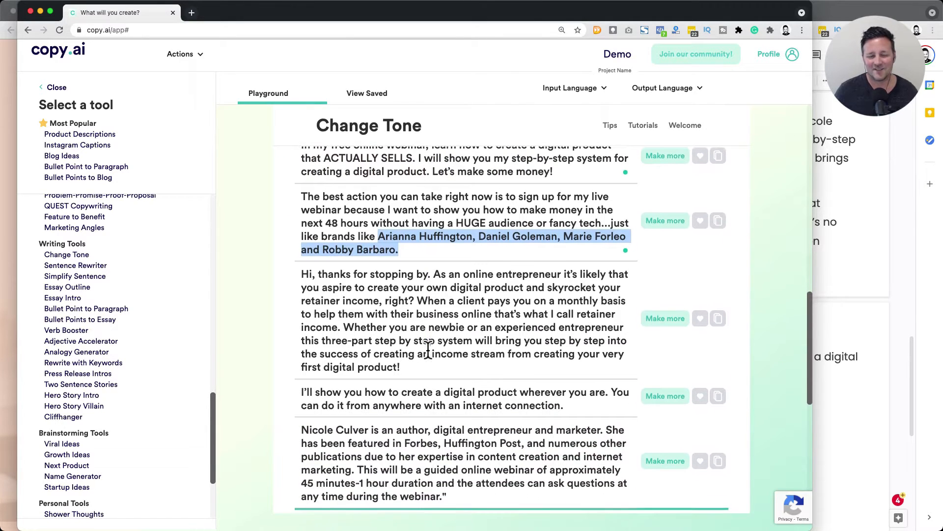
click(262, 332)
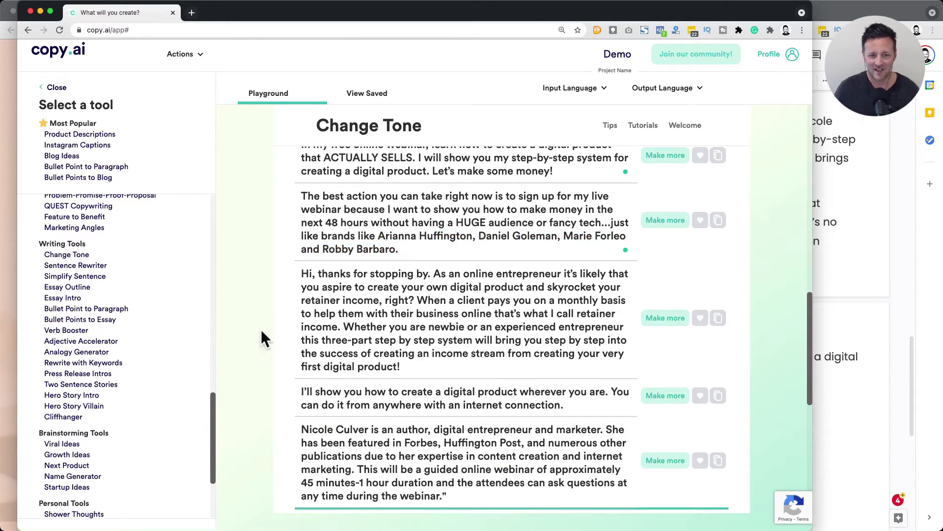
drag(301, 272, 345, 326)
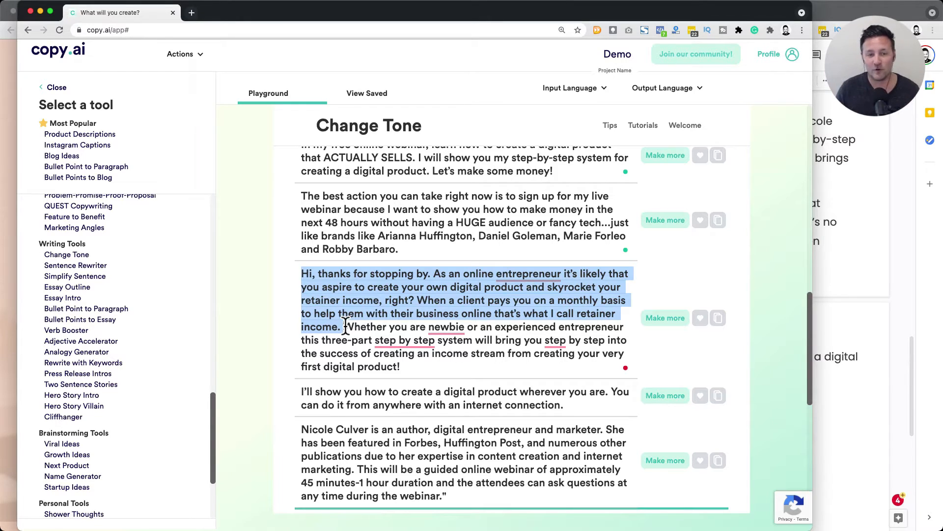
click(345, 326)
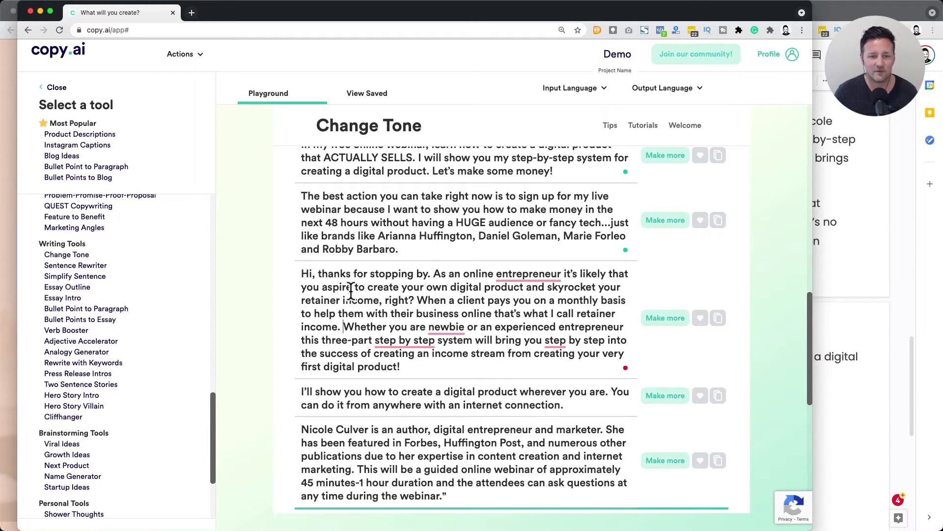
Replace "retainer income" with "revenue" in the first sentence about online entrepreneurs in the "Hi, thanks for stopping by" rewrite
click(378, 300)
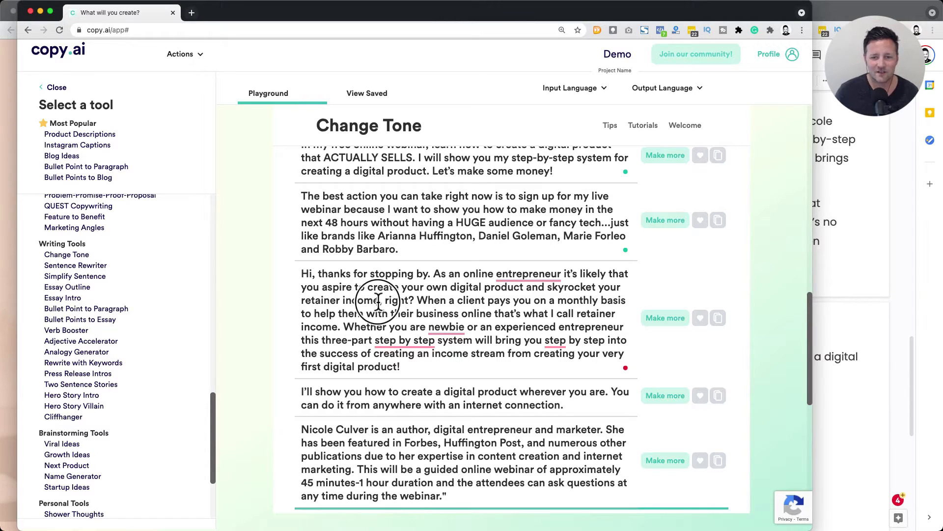
drag(379, 300, 297, 301)
text(revenue)
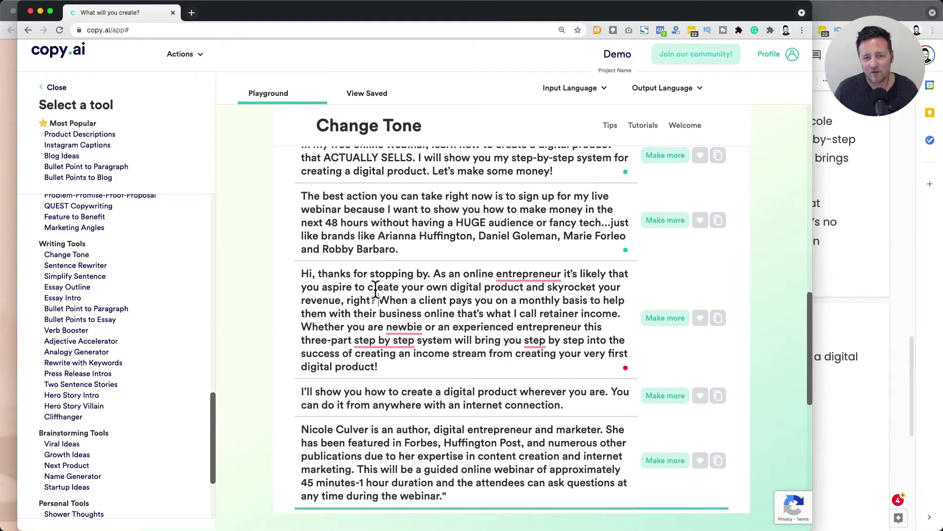
drag(374, 288, 440, 279)
click(434, 278)
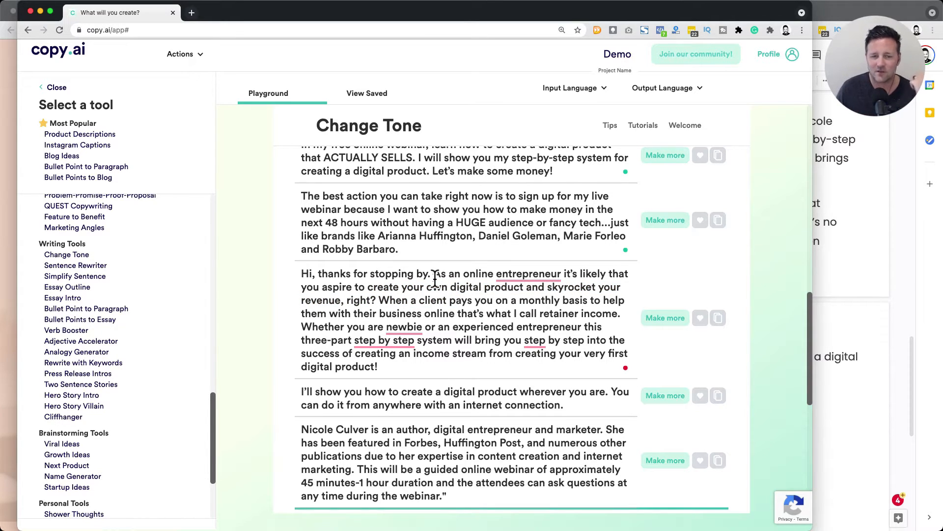
Delete the sentence about clients paying on a monthly basis and the opening "Hi, thanks for stopping by." from the rewrite
scroll(435, 279, down, 2)
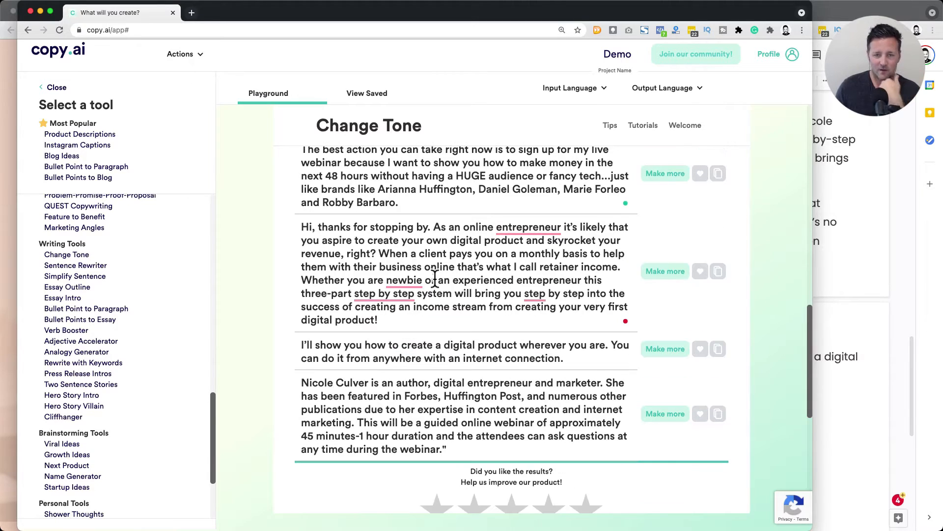
triple_click(435, 279)
click(434, 279)
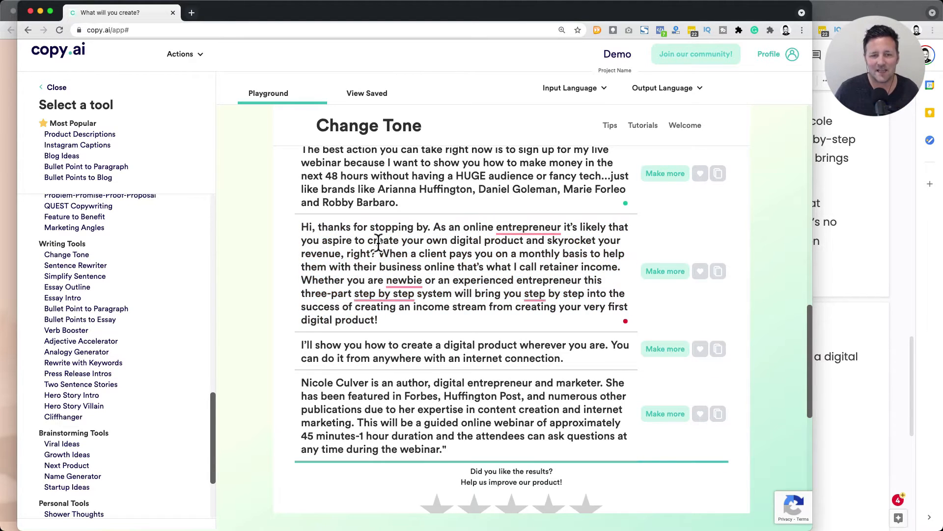
drag(379, 253, 620, 267)
key(BackSpace)
key(BackSpace)
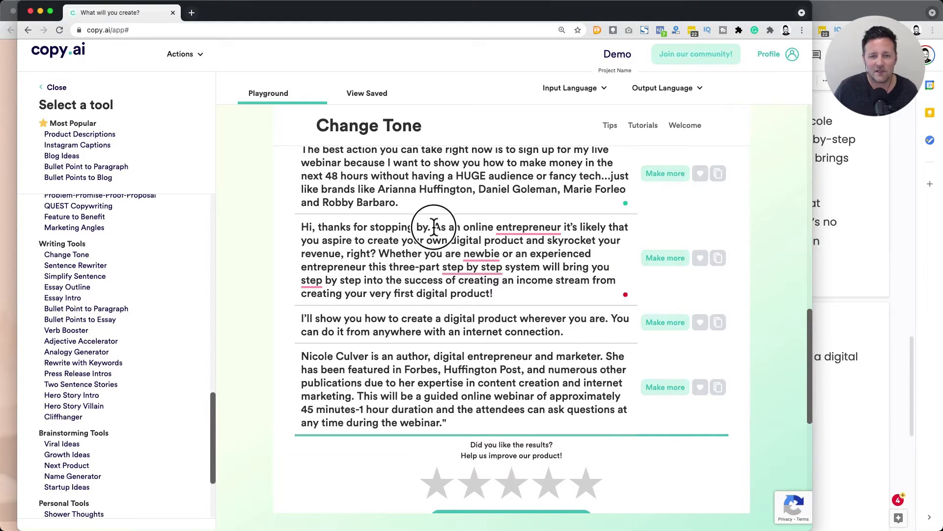
drag(432, 227, 307, 227)
key(BackSpace)
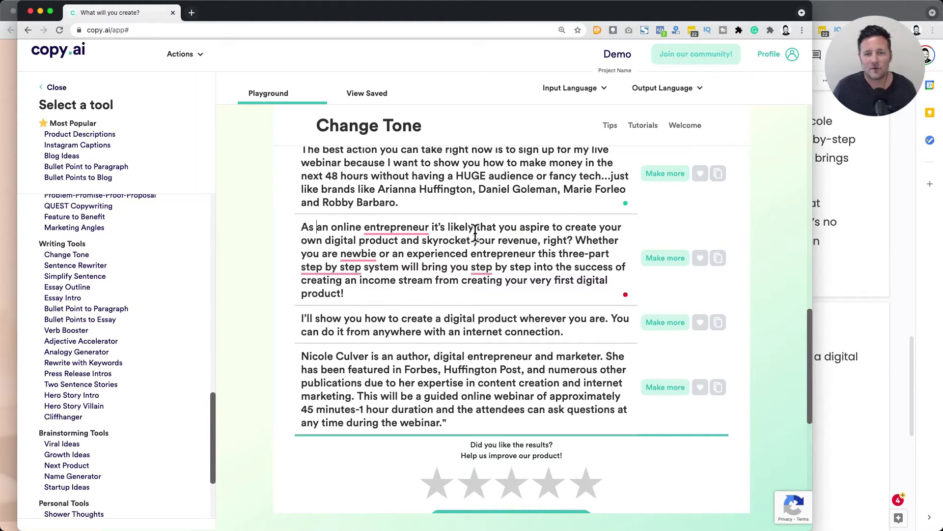
Correct the commas, "a newbie" and "step-by-step" in the shortened rewrite, and reword its ending with "will show you how to create an income stream"
mouse_move(424, 227)
click(422, 247)
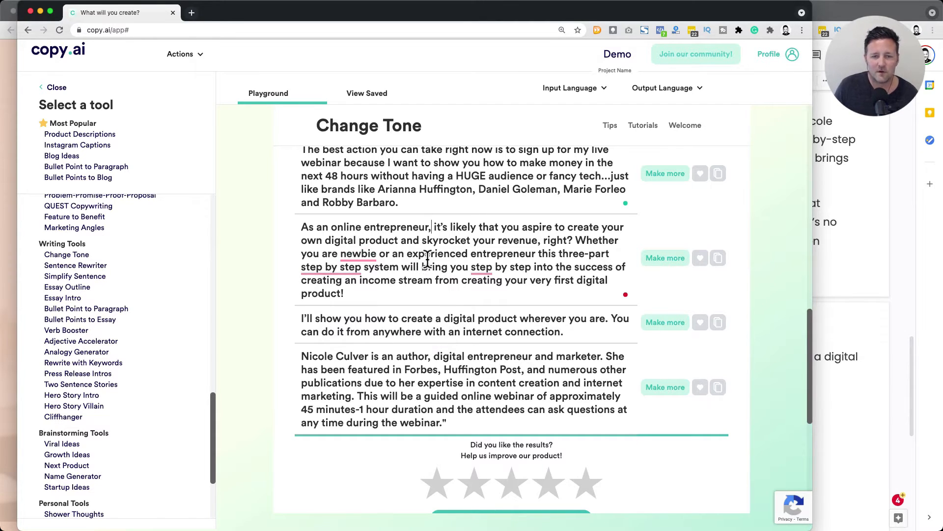
click(371, 274)
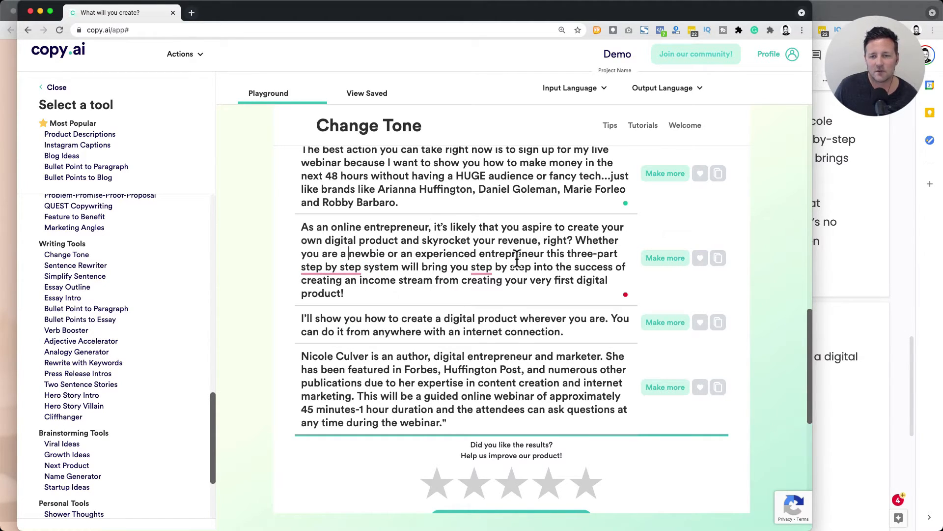
click(544, 254)
text(,)
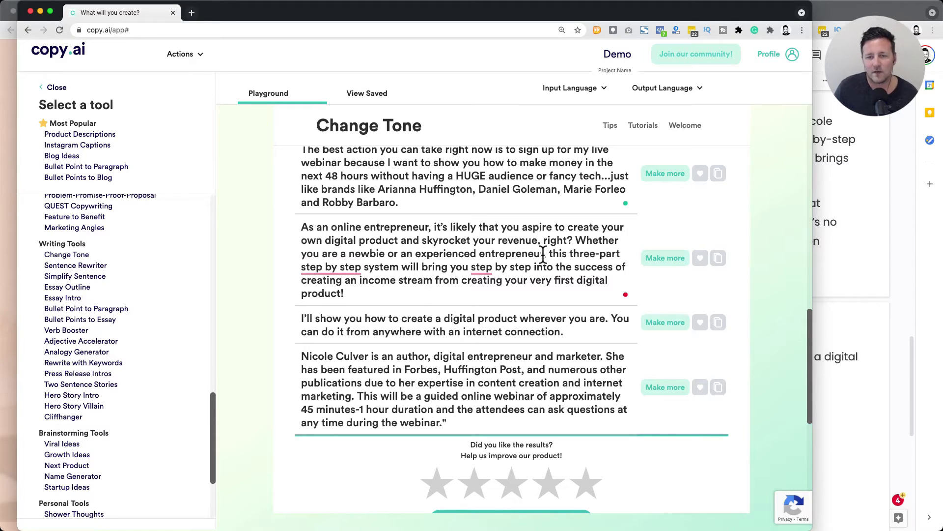
click(328, 295)
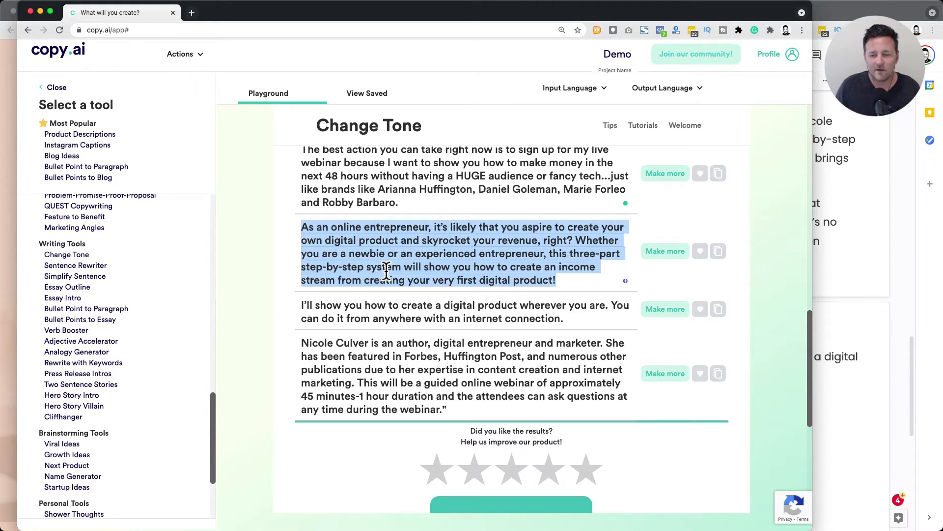
Add the edited "As an online entrepreneur" rewrite to the Google Docs document as a new paragraph after "Let's make some money!"
click(869, 270)
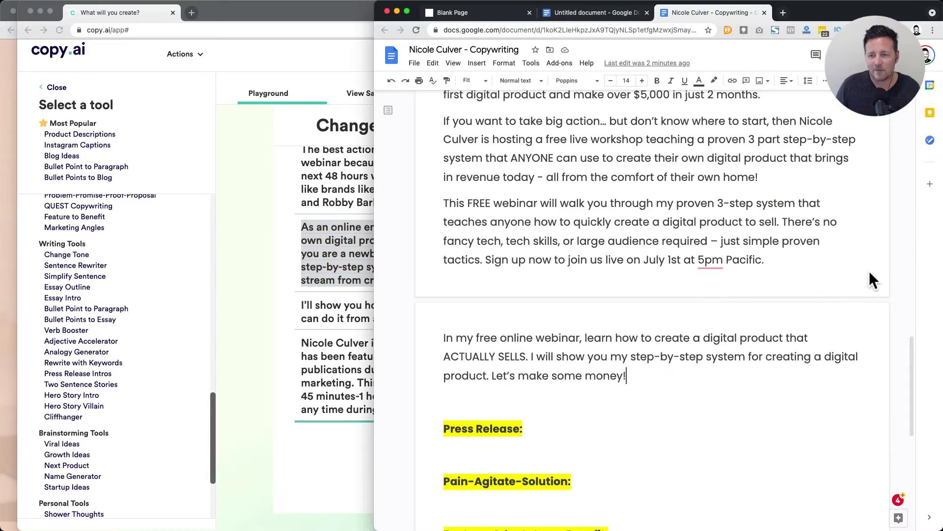
key(Return)
text(As an online entrepreneur, it’s likely that you aspire to create your own digital product and skyrocket your revenue, right? Whether you are a newbie or an experienced entrepreneur, this three-part step-by-step system will show you how to create an income stream from creating your very first digital product!)
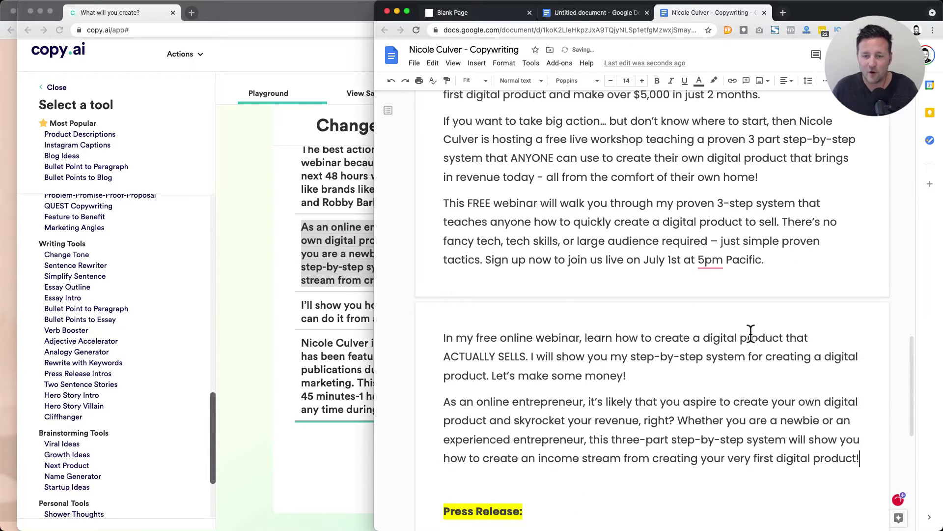
Copy the Copy.ai rewrite starting "I'll show you how to create a digital product" into the Google Docs document as the next paragraph
click(264, 277)
scroll(476, 307, down, 1)
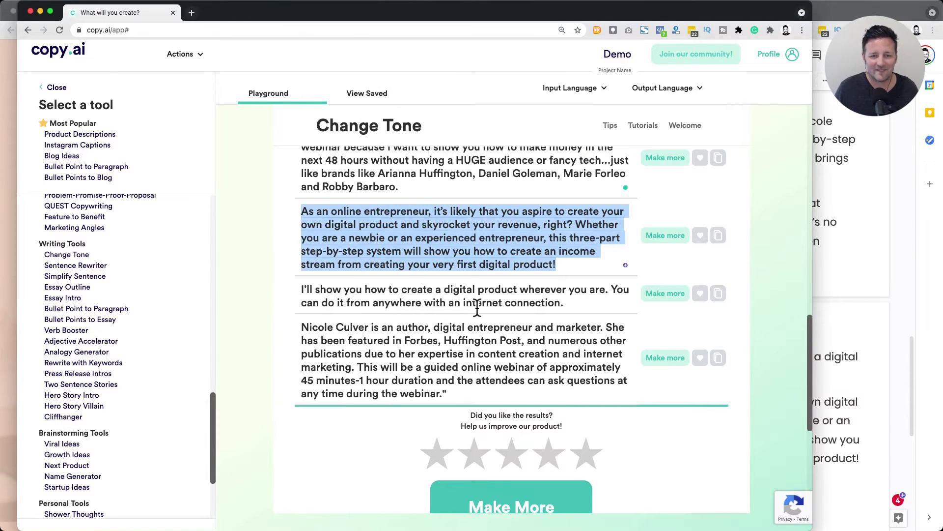
triple_click(477, 308)
key(super+c)
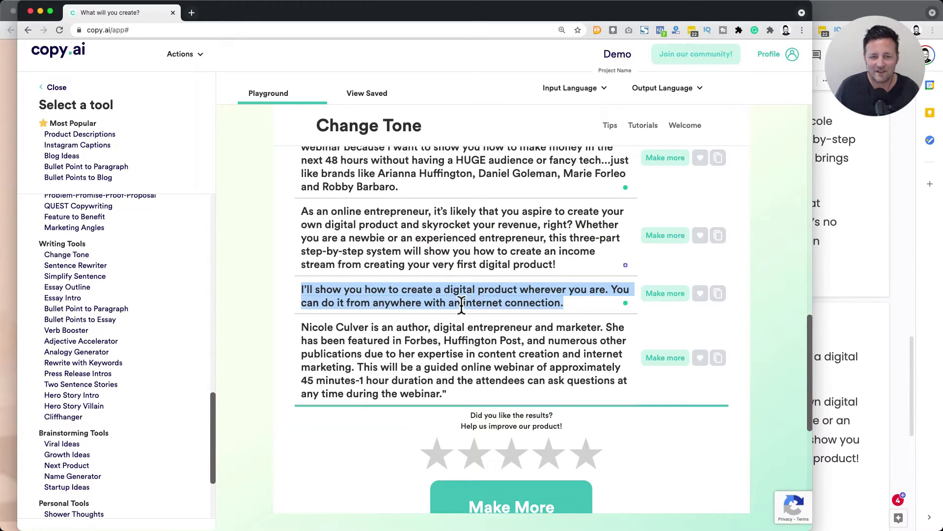
click(824, 319)
key(super+v)
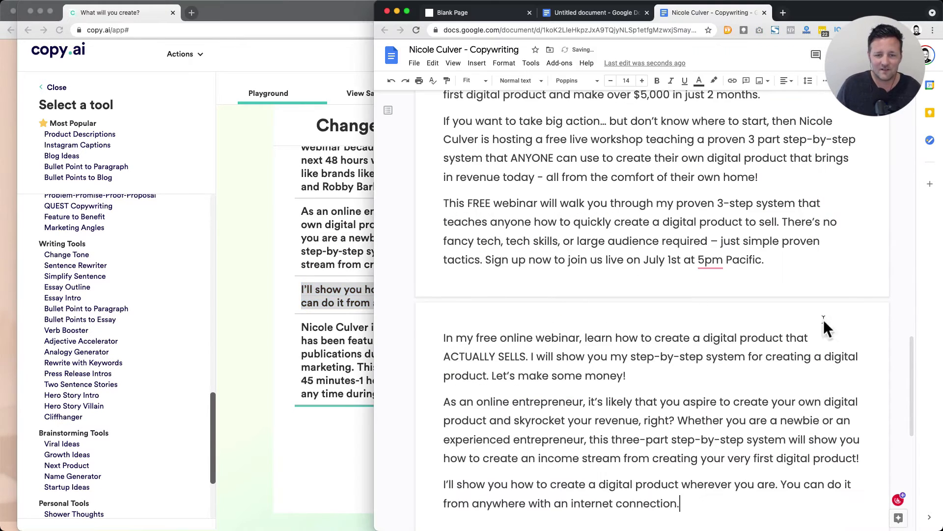
Return to Copy.ai and examine the last rewrite, which describes the webinar host as an author and digital entrepreneur
click(295, 290)
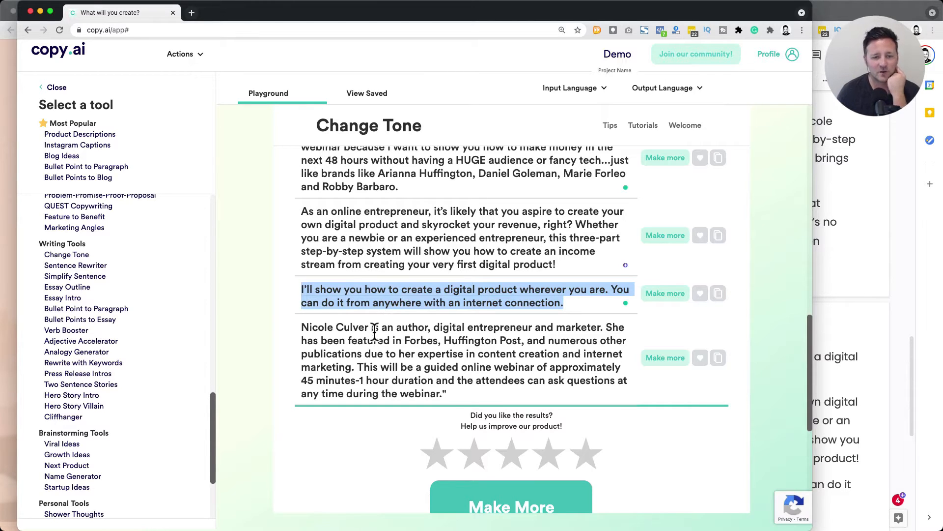
click(305, 325)
drag(306, 324, 453, 321)
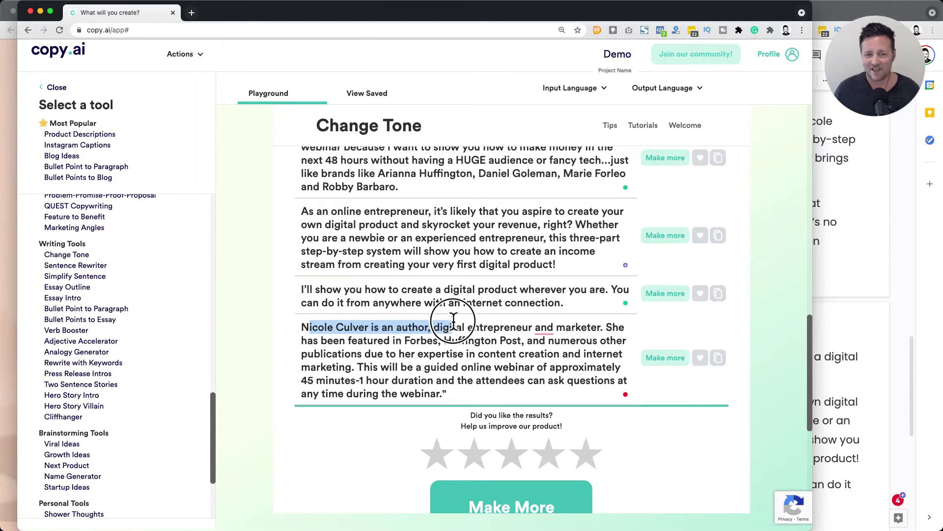
click(453, 320)
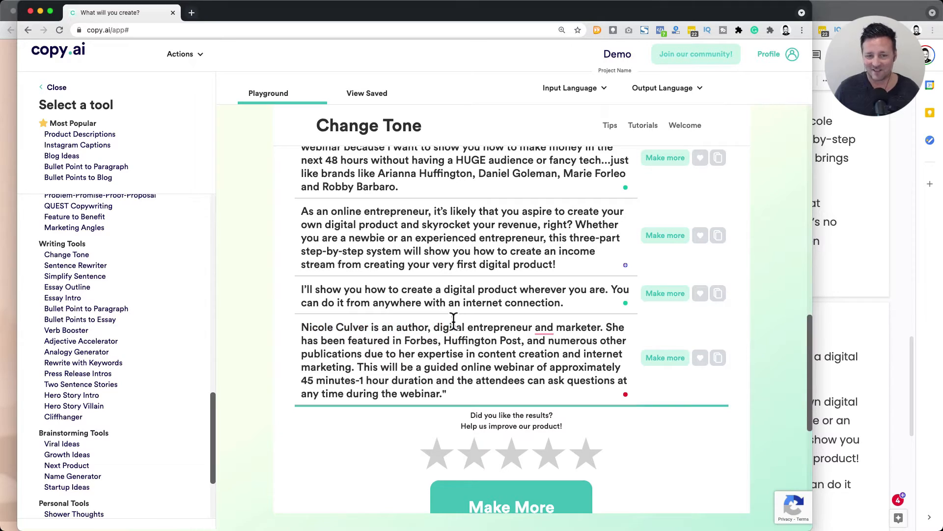
Copy the full original webinar text from the Change Tone rewrite field in Copy.ai
drag(302, 327, 587, 327)
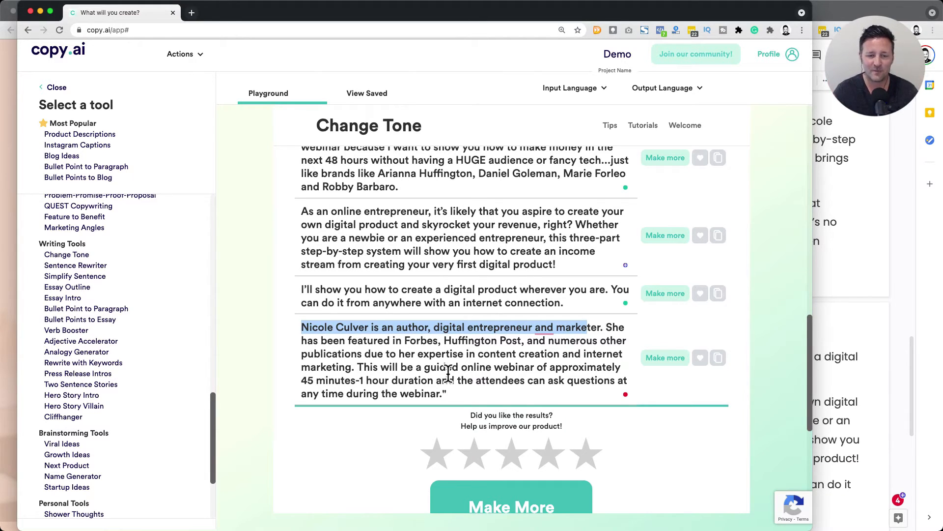
scroll(448, 373, up, 10)
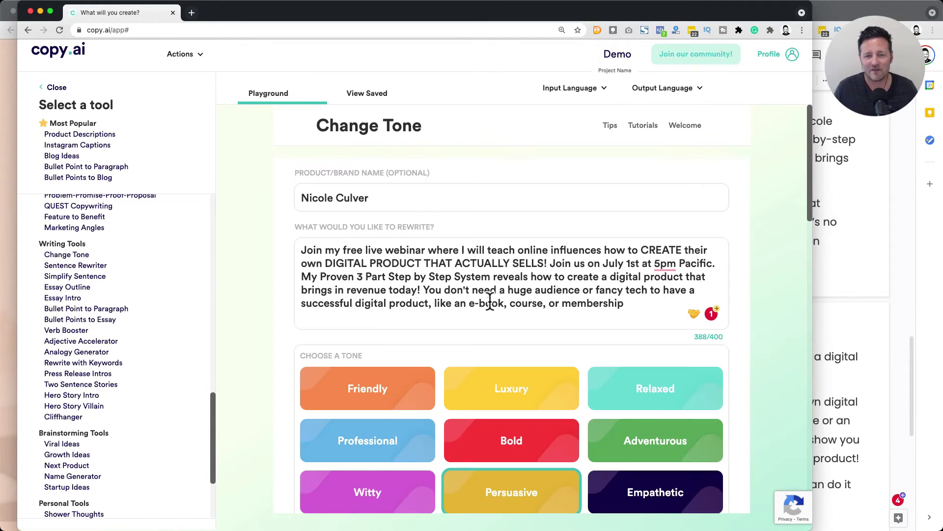
click(421, 276)
click(835, 276)
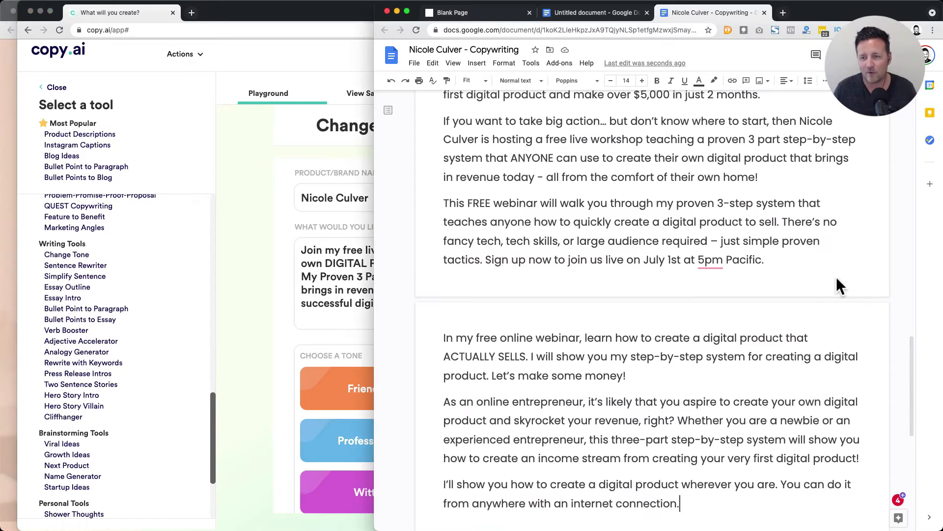
scroll(835, 277, up, 2)
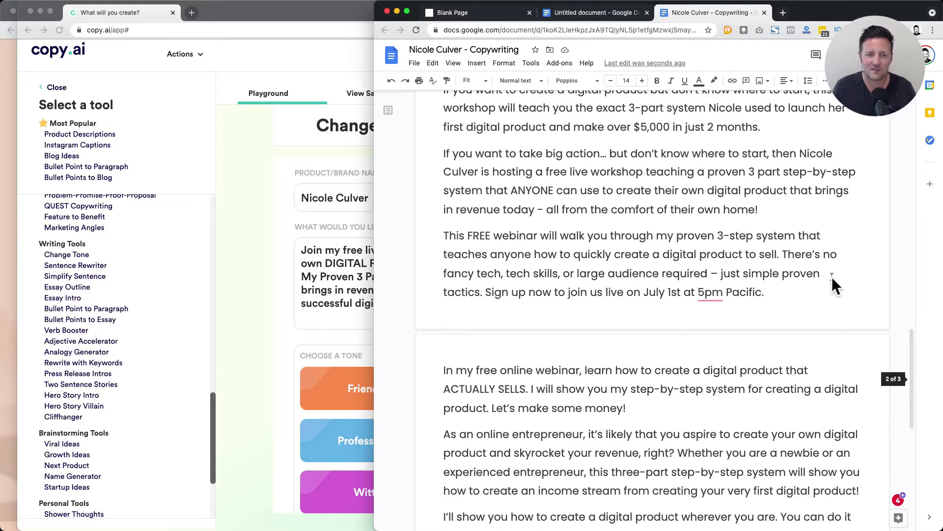
triple_click(320, 254)
key(super+c)
In the Google Docs document, add "Initial input:" under the example heading, with the copied webinar text below it ending in a period
click(879, 197)
scroll(878, 197, up, 15)
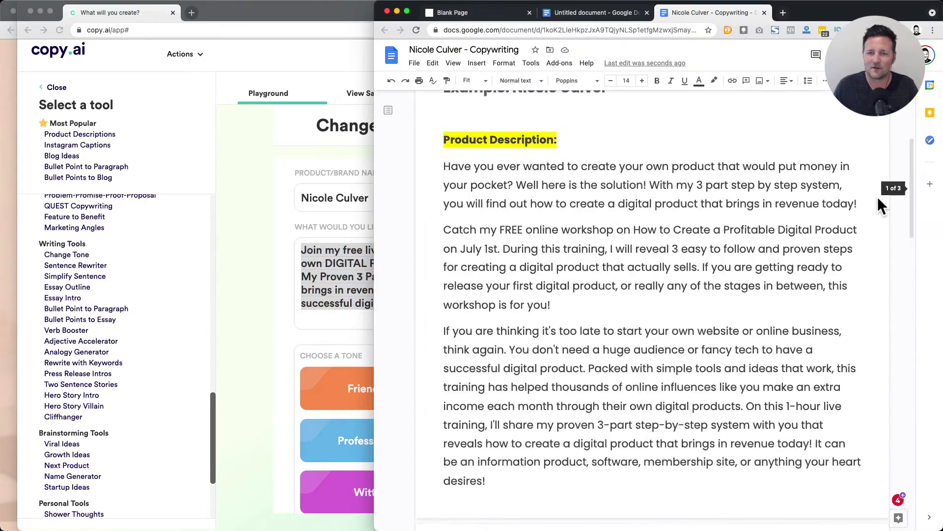
click(667, 291)
key(Return)
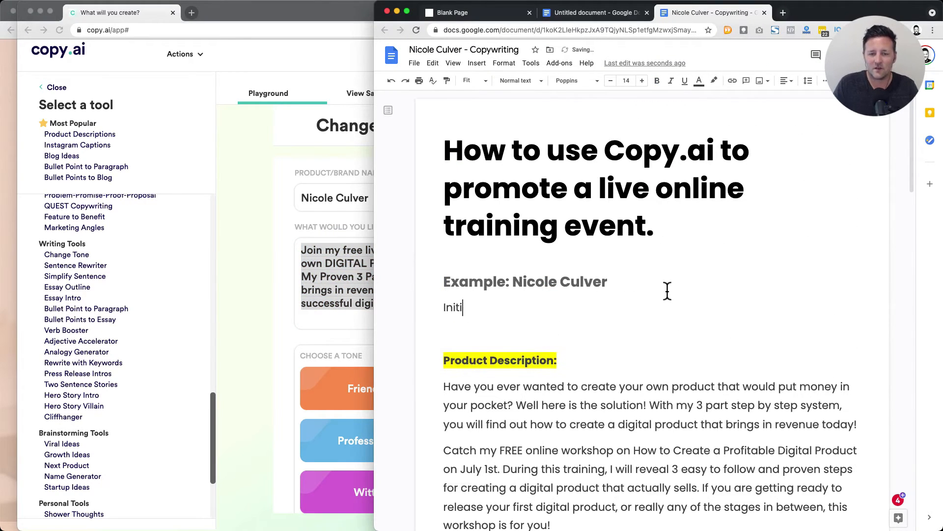
text(Initial input:)
key(Return)
key(super+v)
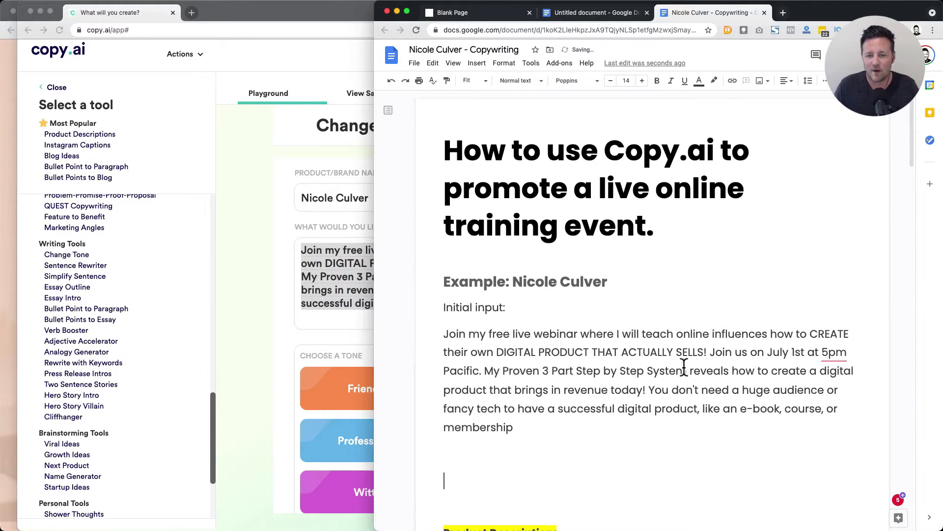
key(BackSpace)
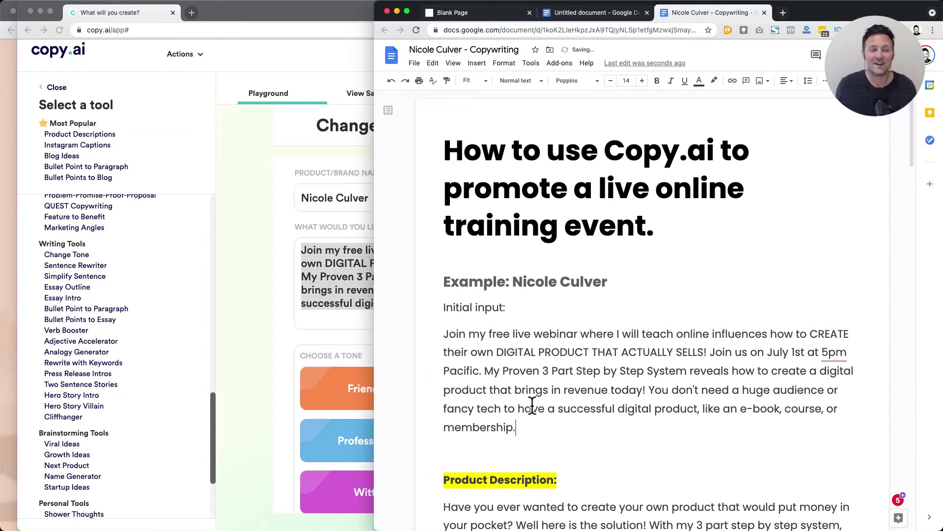
Split the initial input text into separate paragraphs starting at "Join us on July 1st", "My Proven 3 Part" and "You don't need"
click(532, 334)
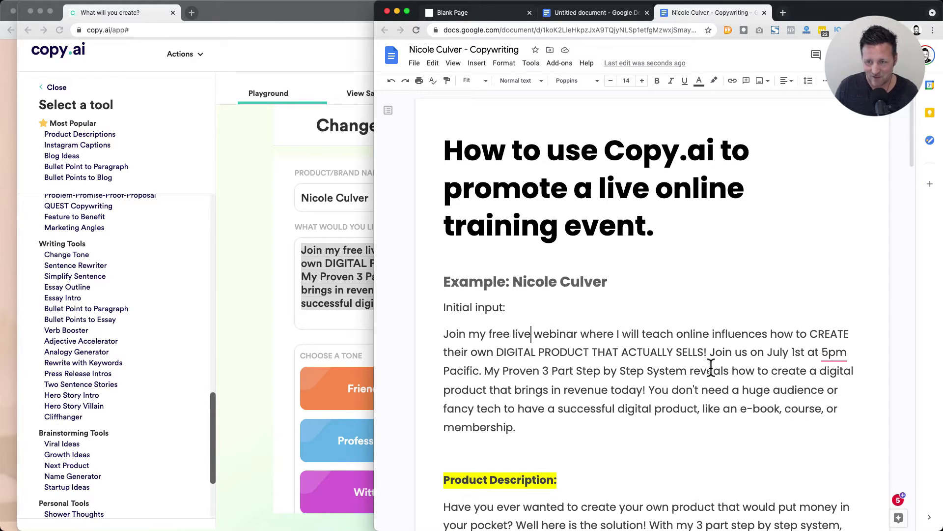
click(709, 352)
key(Return)
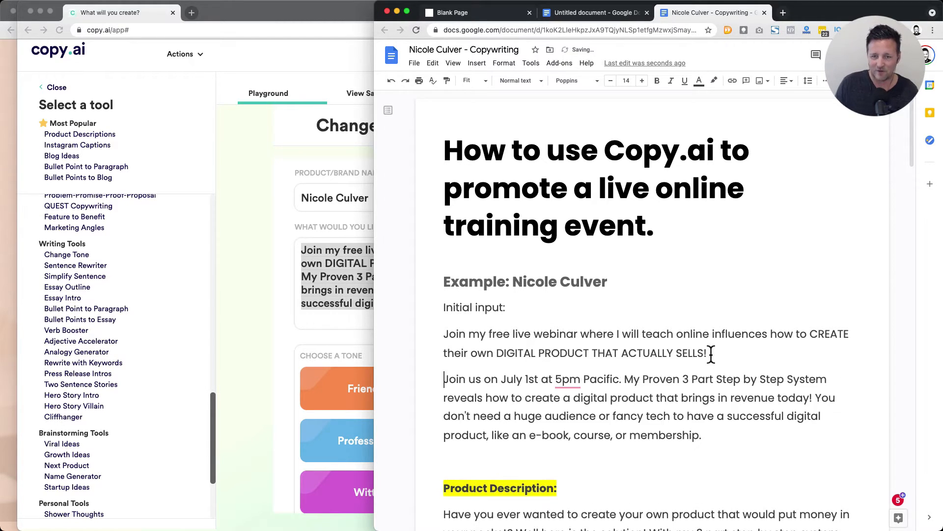
click(623, 379)
key(Return)
click(602, 423)
key(Return)
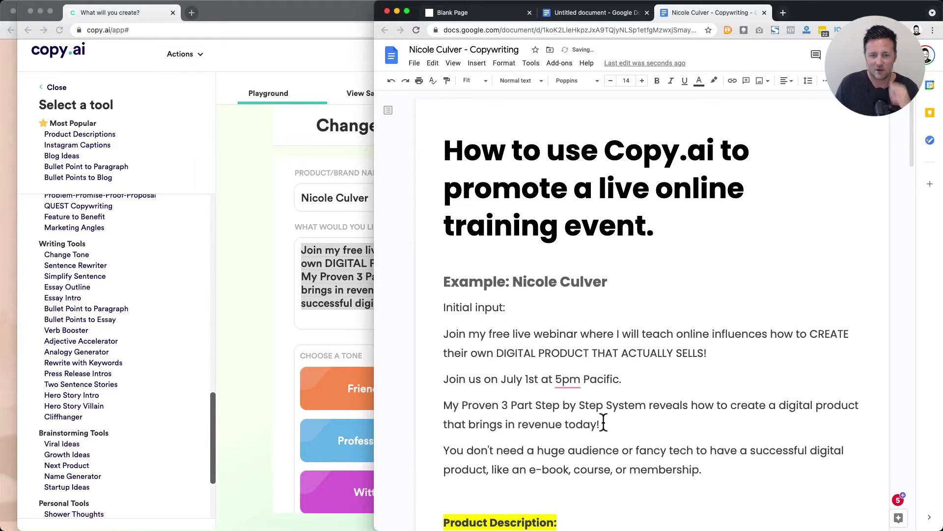
Format "Initial input:" as a Heading 3 with yellow highlight, and correct "influences" to "influencers" in the text below
click(491, 311)
key(super+alt+3)
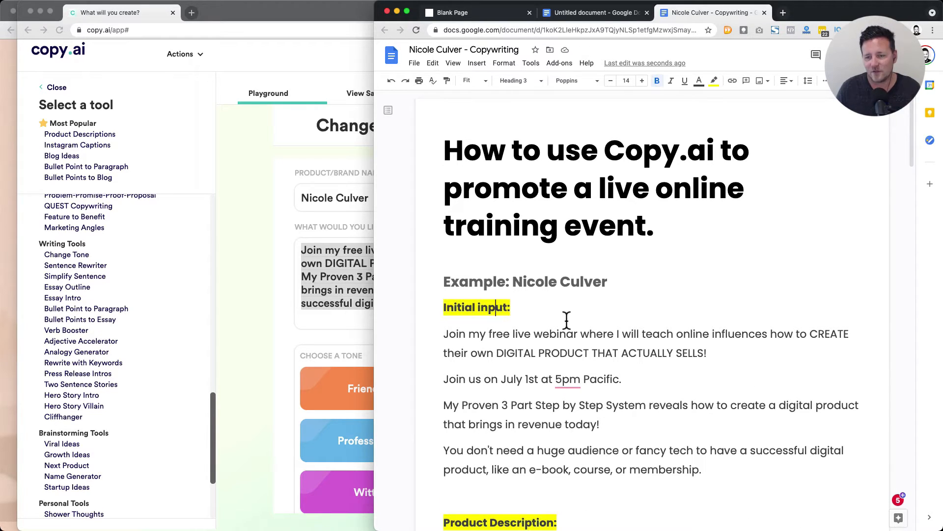
click(763, 335)
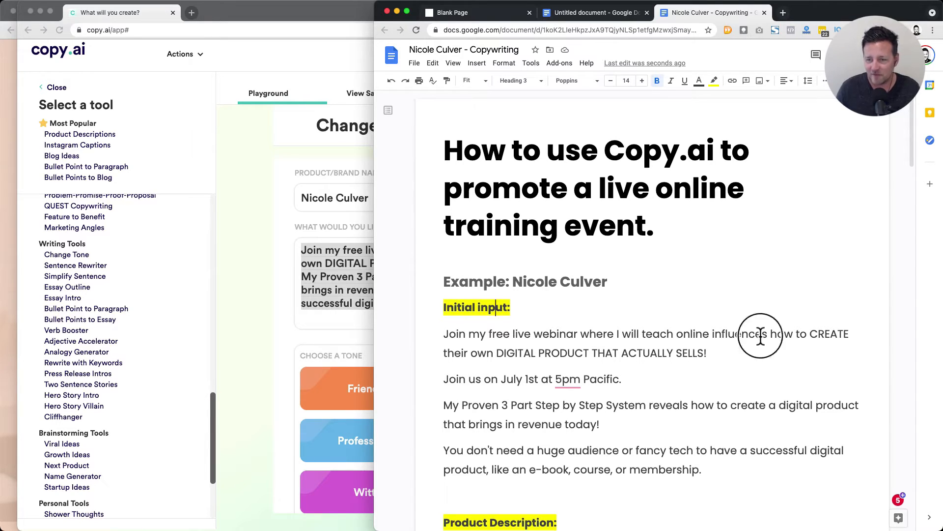
text(r)
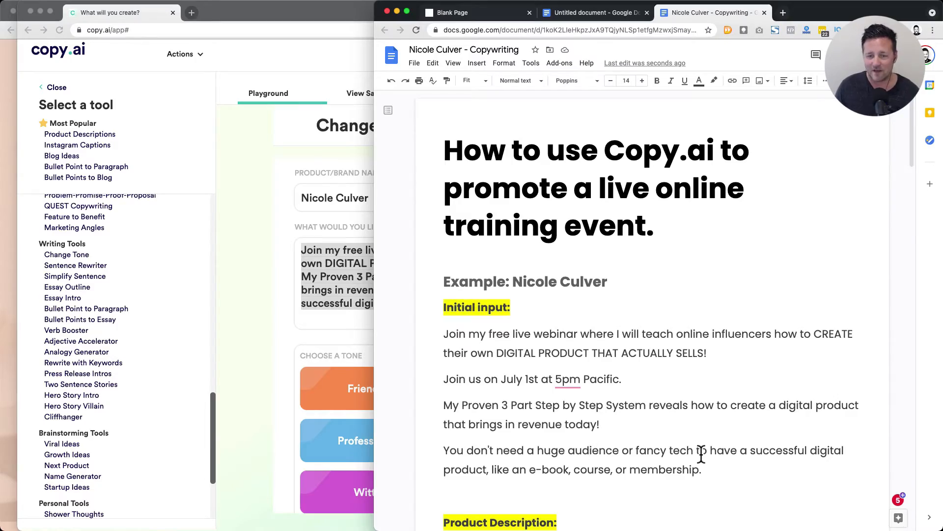
Look through the collected Product Description and Change Tone copy down to the Press Release heading
scroll(701, 453, down, 12)
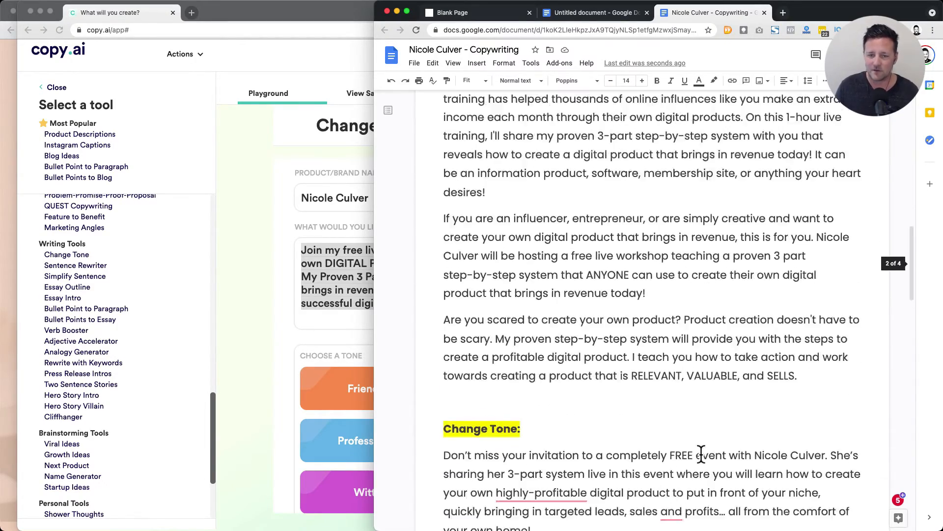
scroll(701, 453, up, 9)
scroll(555, 412, down, 20)
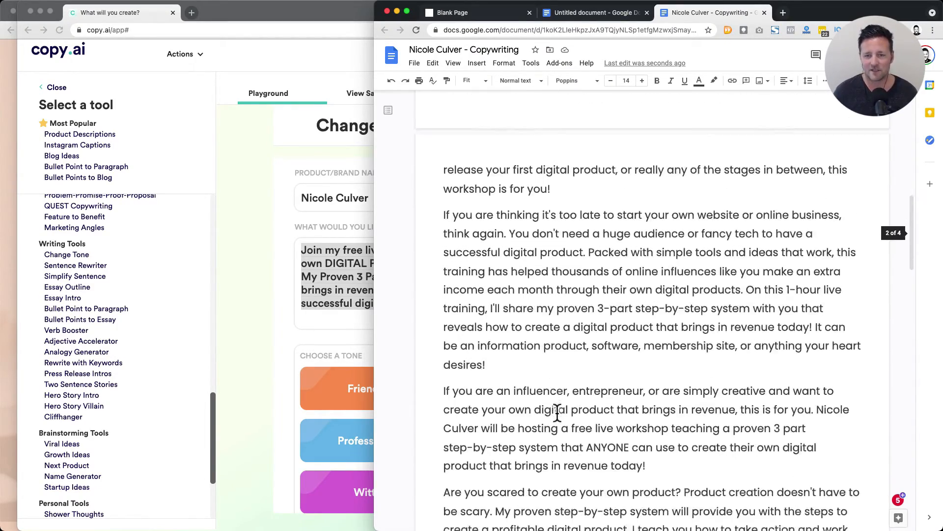
scroll(558, 413, down, 2)
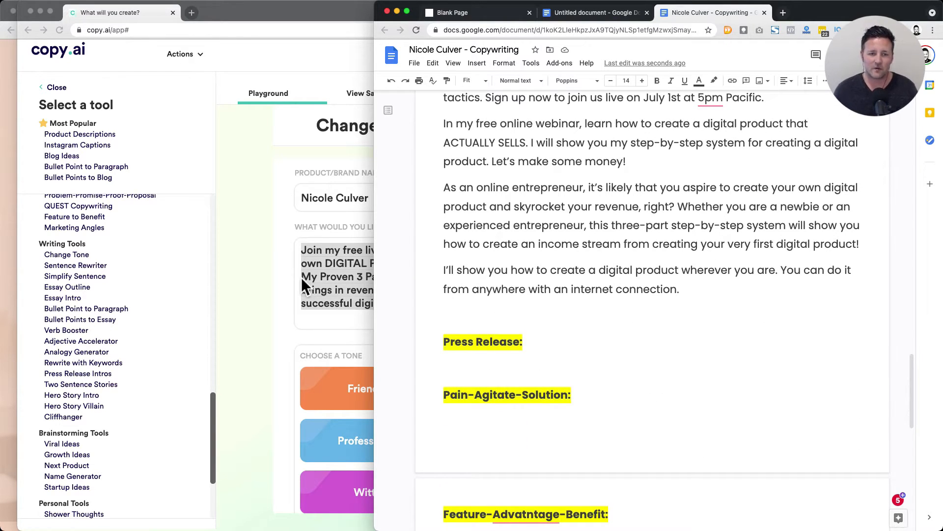
Switch to Copy.ai, search the page for "press" and open the Press Release Intros tool for the webinar description
click(271, 271)
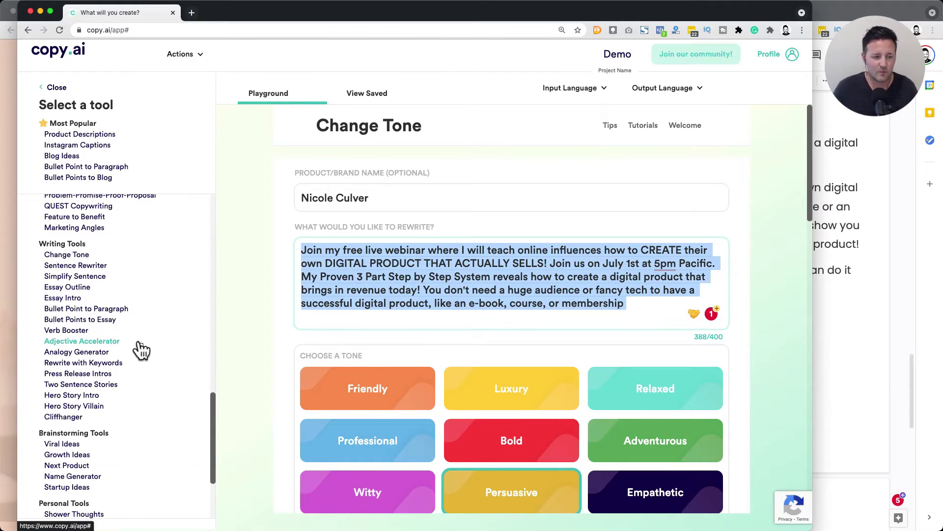
key(super+f)
text(press)
click(81, 373)
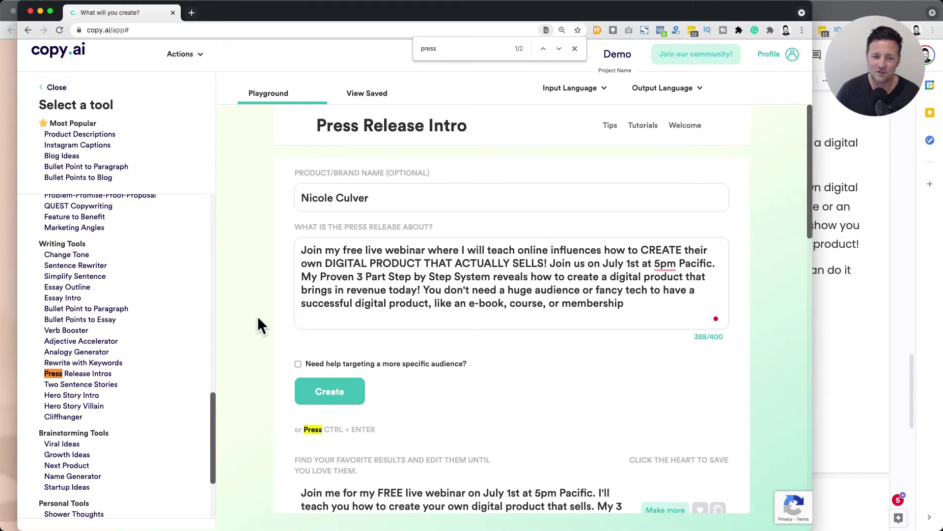
Copy the first result, "Join me for my FREE live webinar on July 1st", under the Press Release heading in the Google Docs document
scroll(258, 316, down, 5)
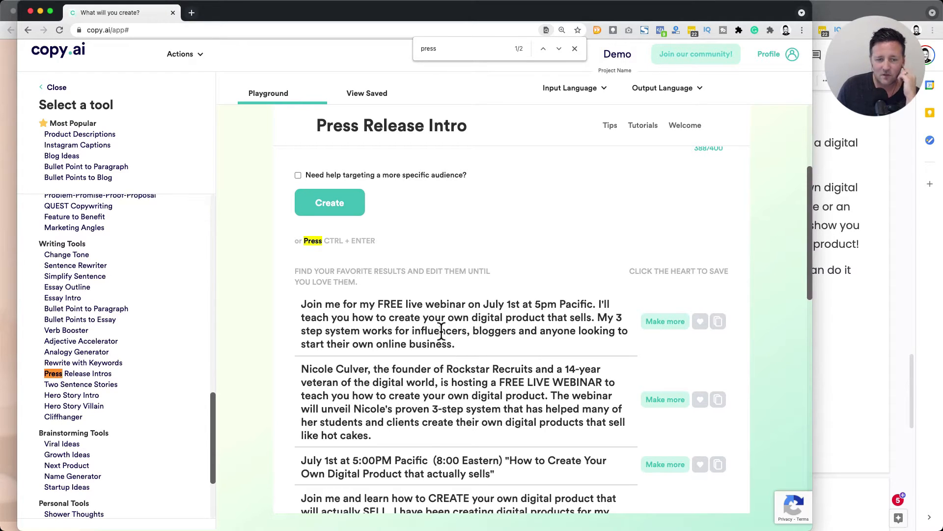
triple_click(457, 329)
key(ctrl+c)
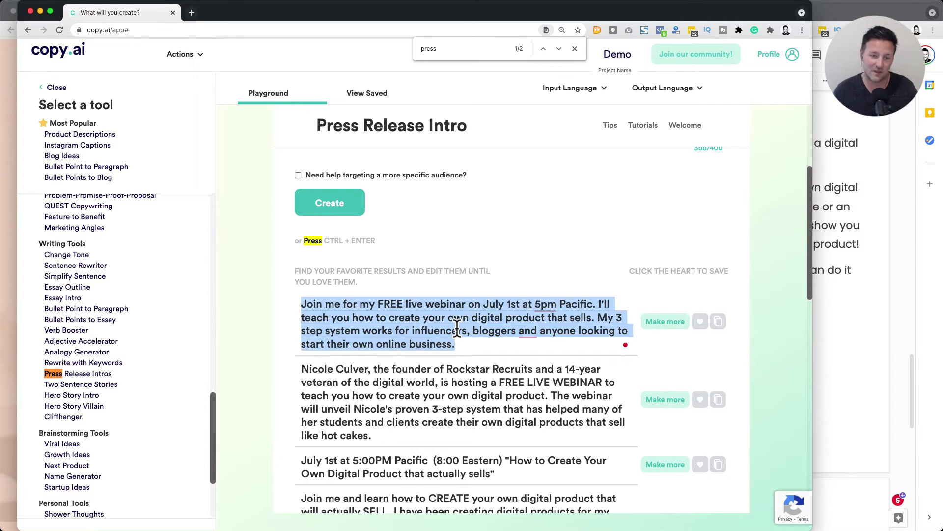
click(886, 315)
key(ctrl+v)
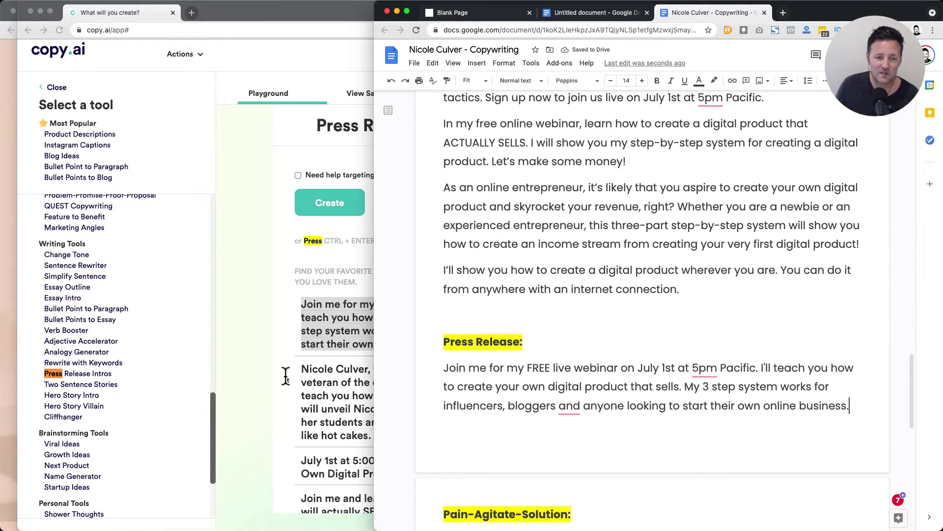
Copy the Copy.ai result introducing the founder of Rockstar Recruits into the Google Docs document as a new paragraph under Press Release
click(269, 371)
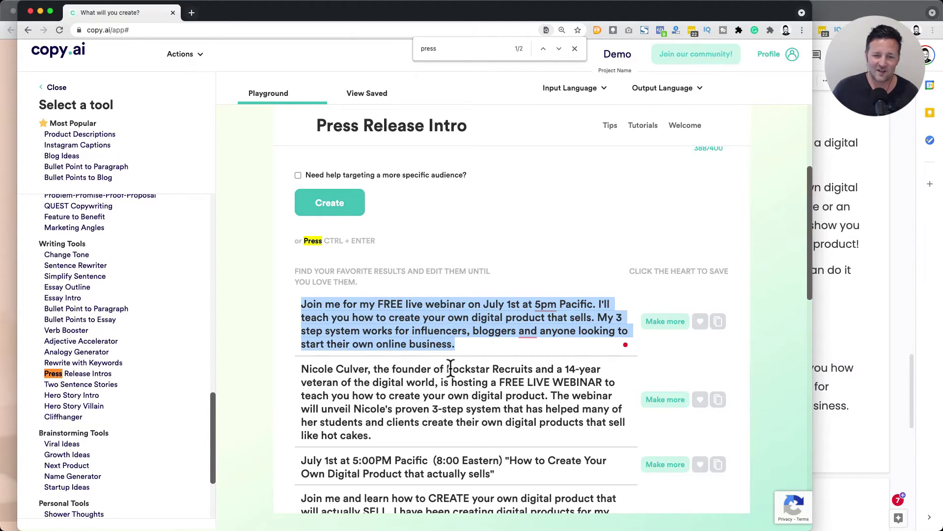
drag(447, 369, 373, 375)
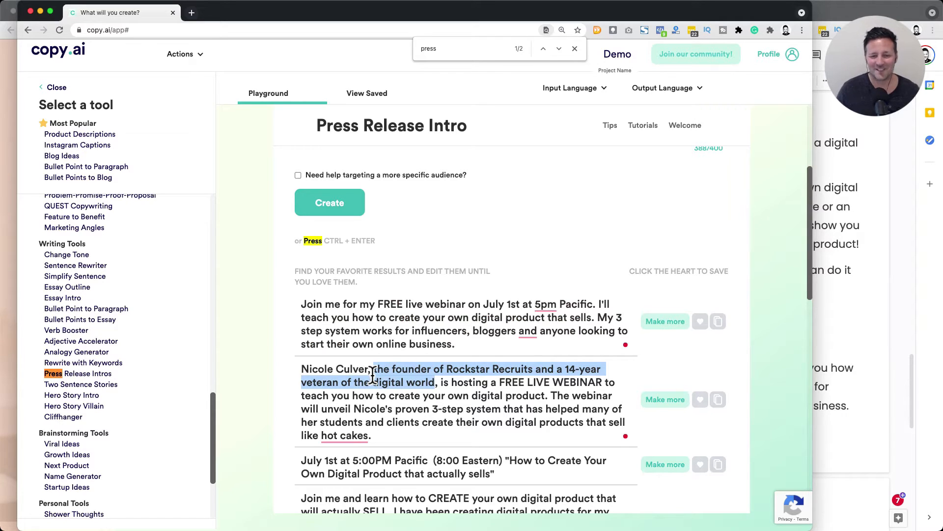
click(443, 382)
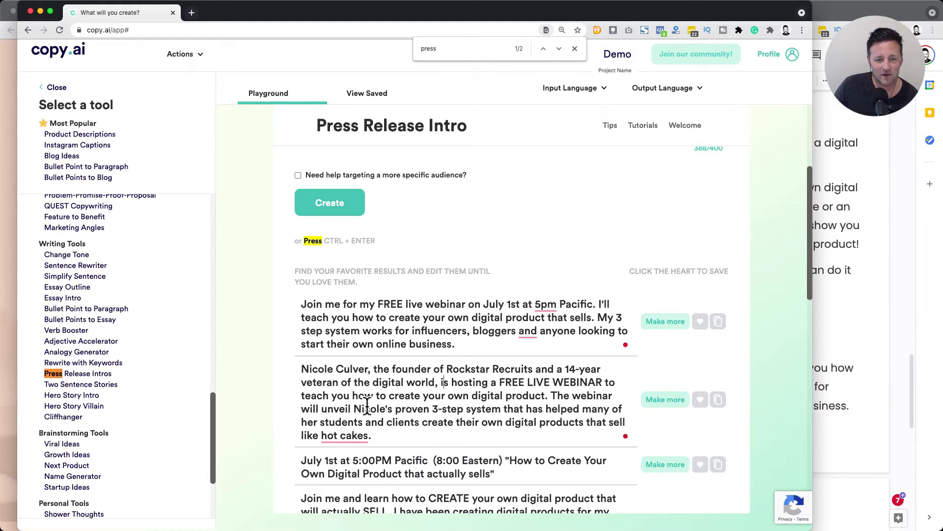
triple_click(474, 409)
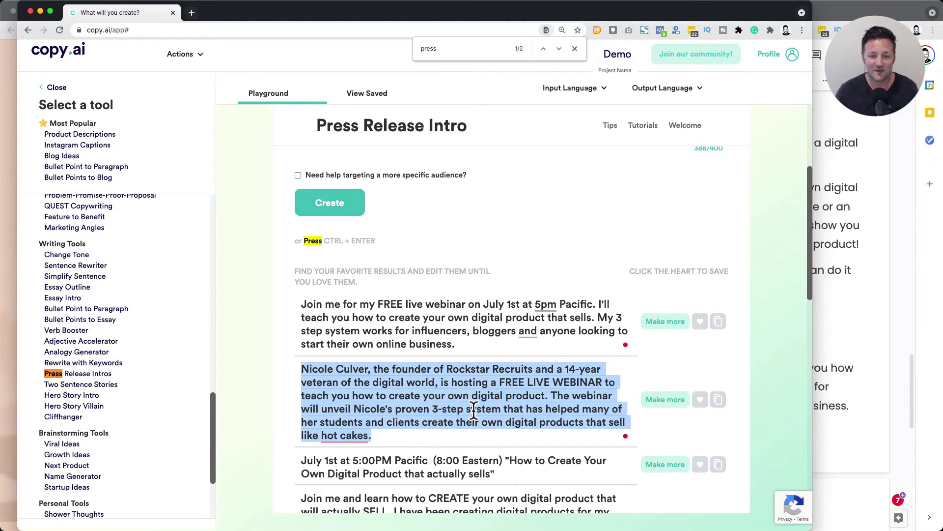
click(474, 410)
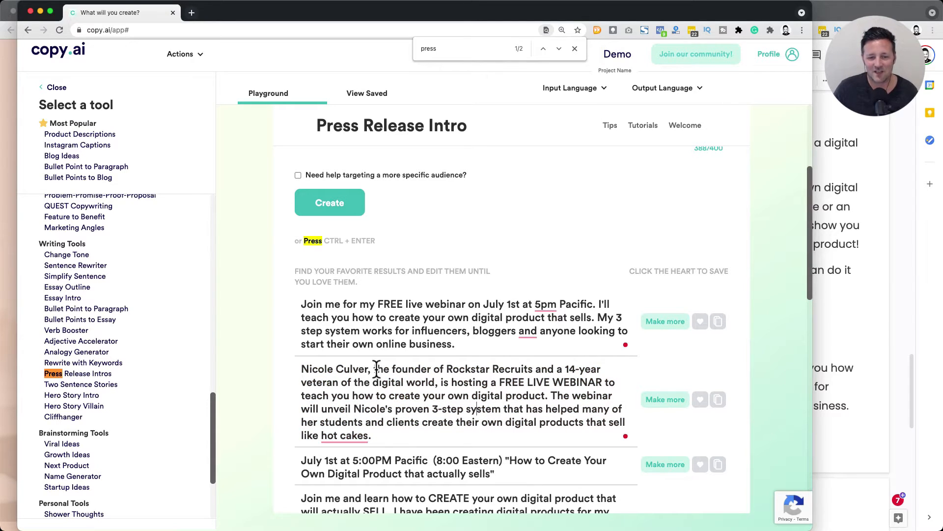
drag(374, 369, 432, 385)
triple_click(433, 385)
key(super+c)
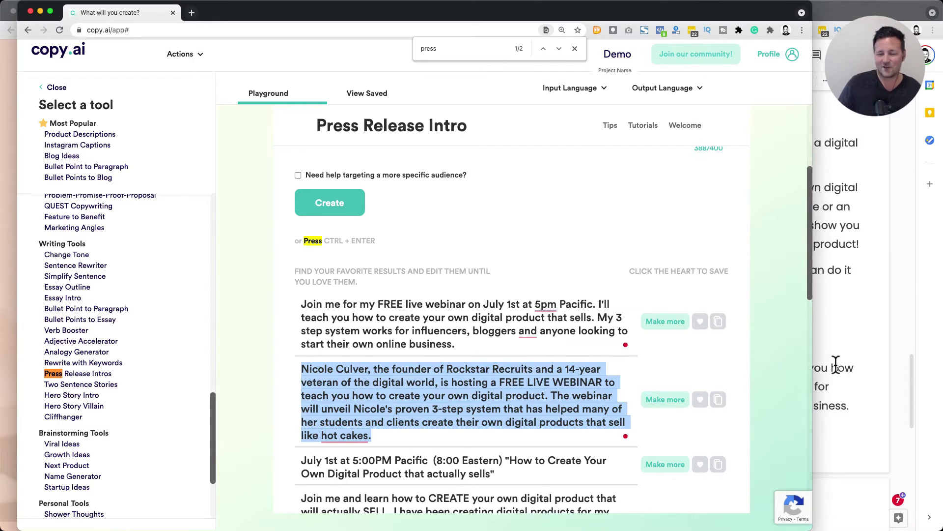
click(848, 375)
key(Return)
key(super+v)
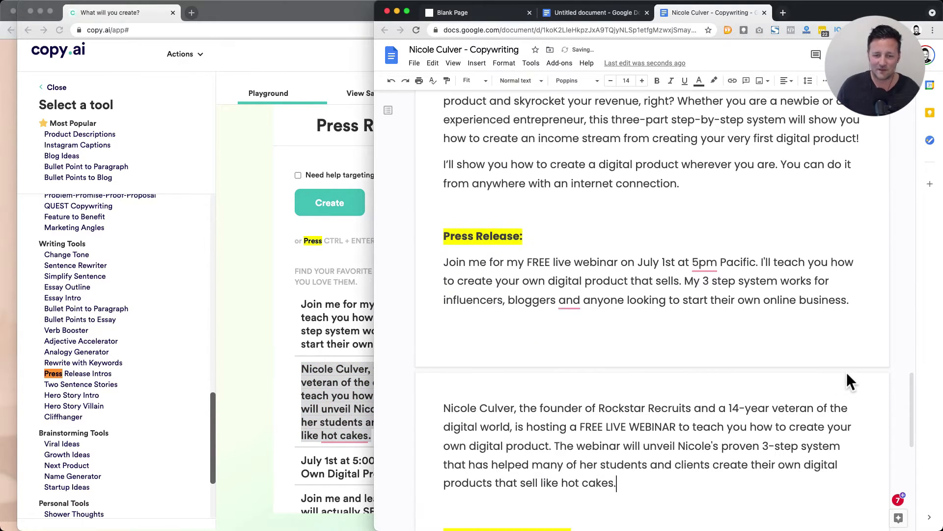
Copy the Copy.ai result starting "Join me and learn how to CREATE" into the Google Docs document as the next Press Release paragraph
click(265, 421)
scroll(264, 417, down, 3)
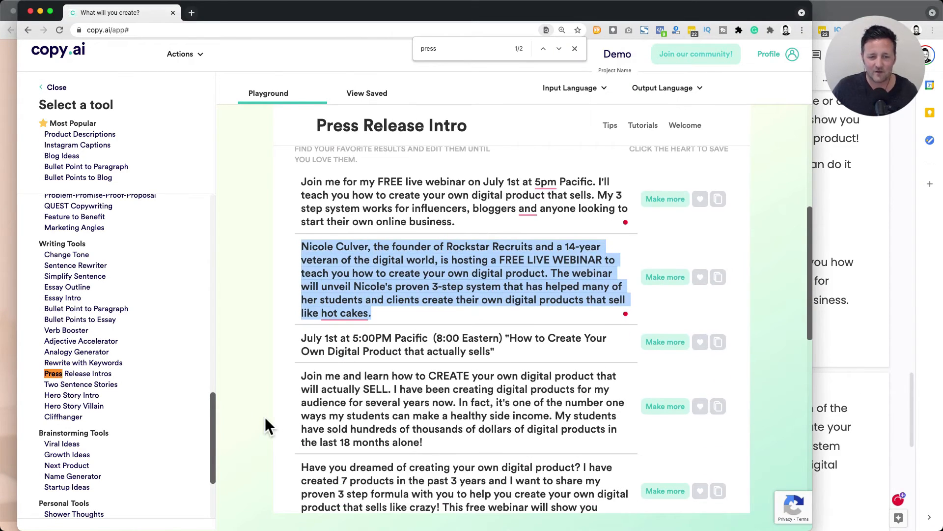
click(398, 273)
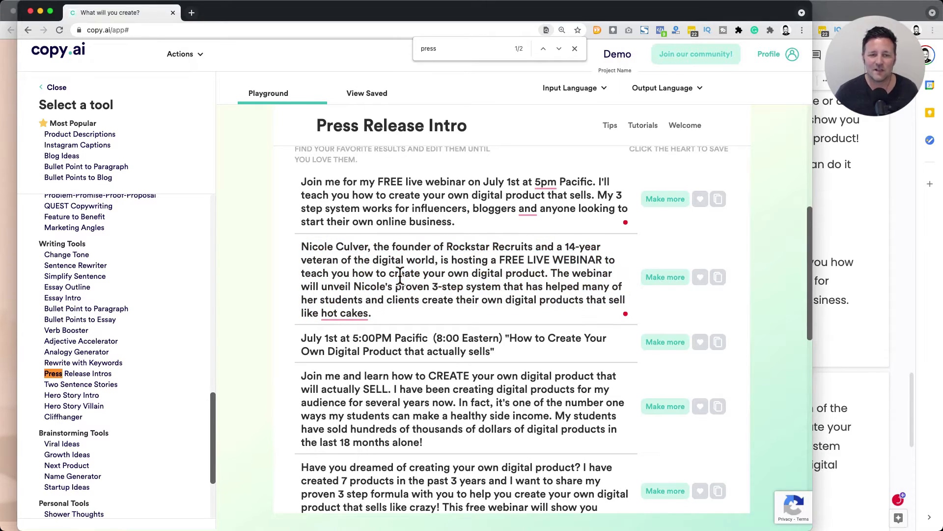
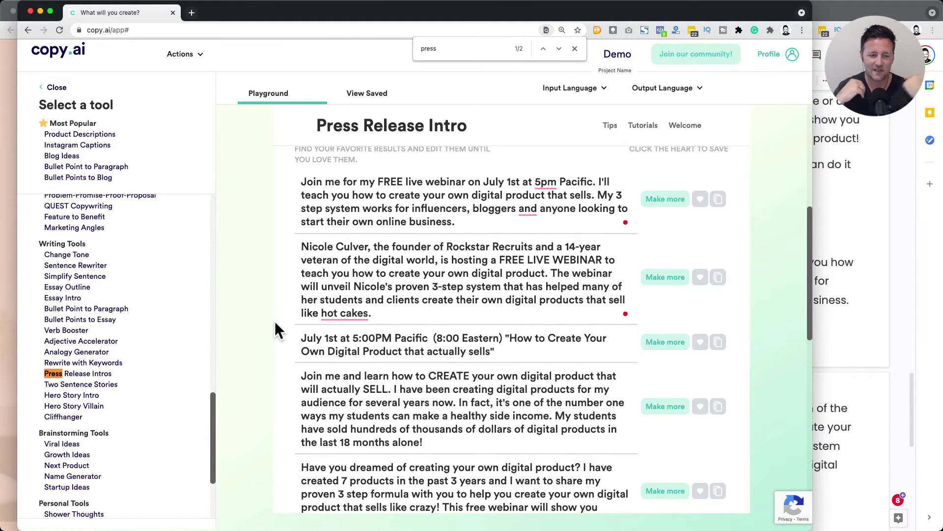
scroll(275, 322, down, 2)
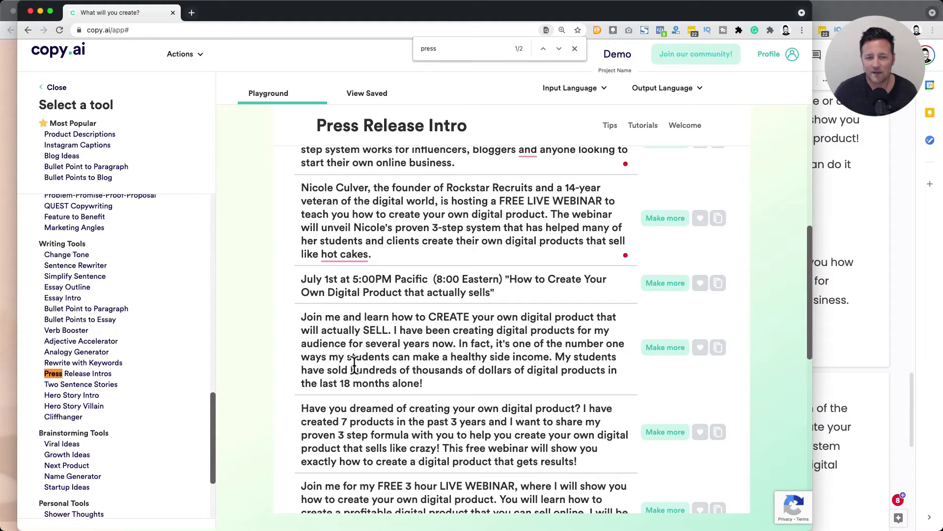
triple_click(407, 357)
key(super+c)
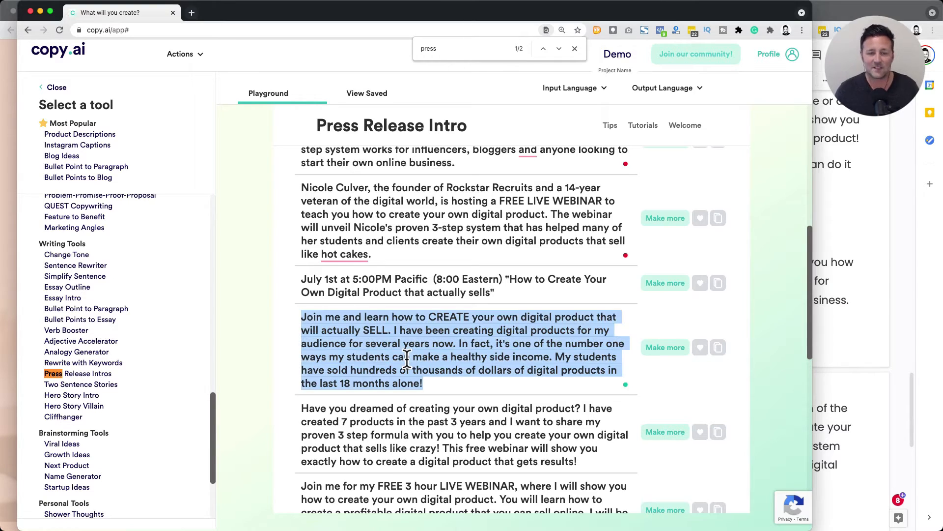
click(845, 383)
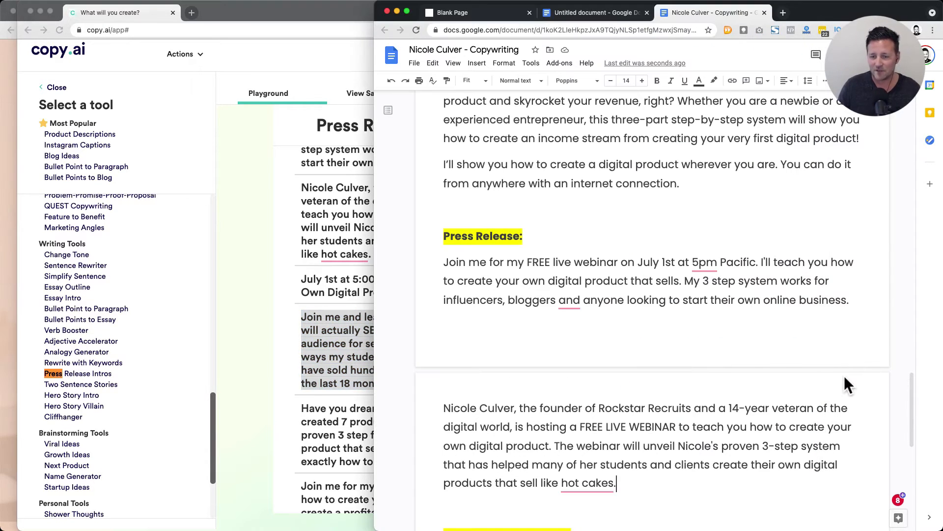
key(super+v)
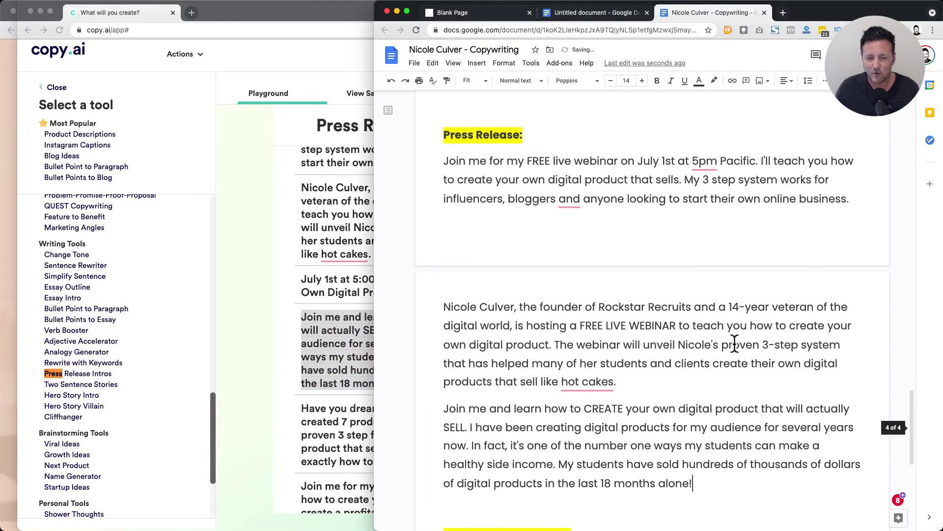
Copy the Copy.ai result starting "Join me for my FREE 3 hour LIVE WEBINAR" into the Press Release section of the Google Docs document
click(277, 346)
scroll(275, 349, down, 3)
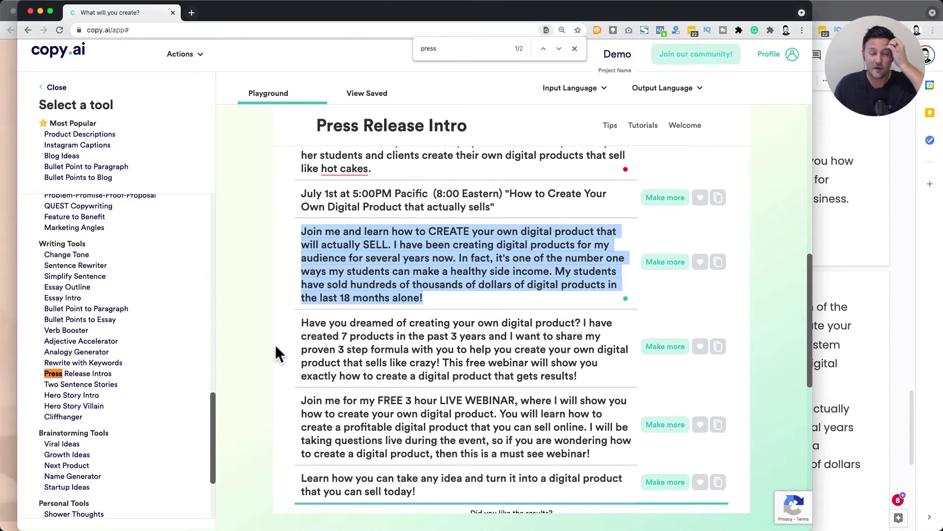
scroll(275, 344, up, 10)
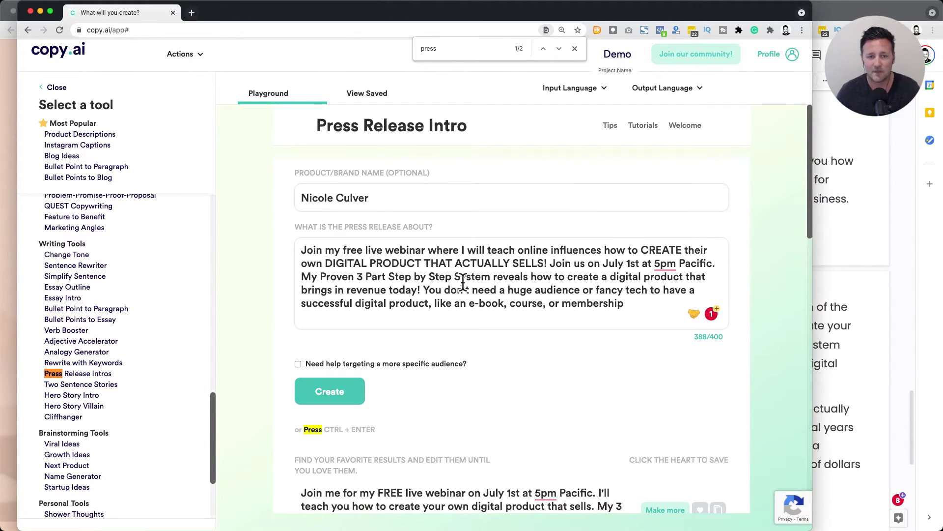
click(461, 279)
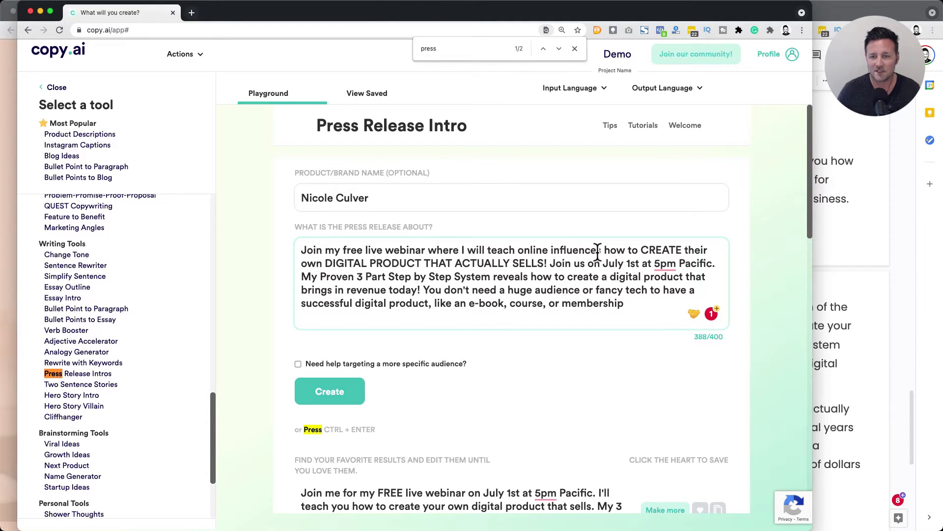
scroll(598, 251, down, 10)
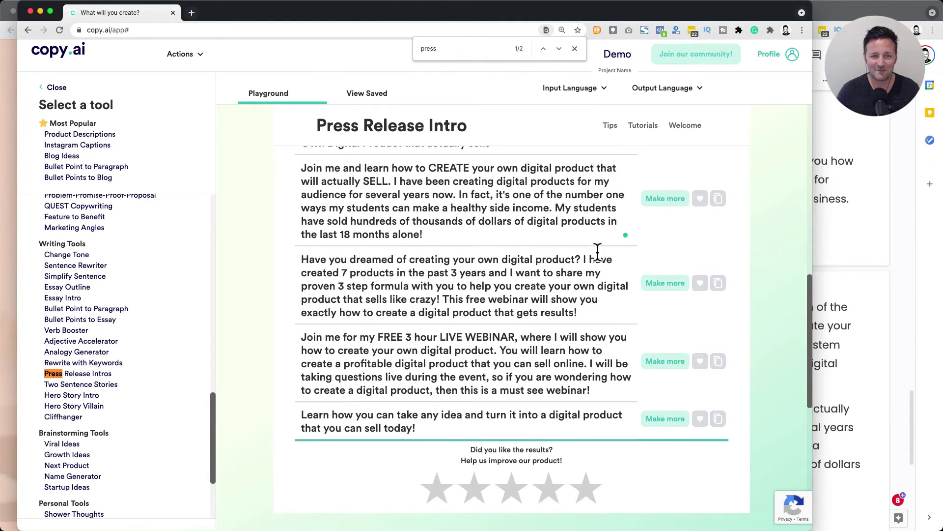
scroll(598, 250, up, 1)
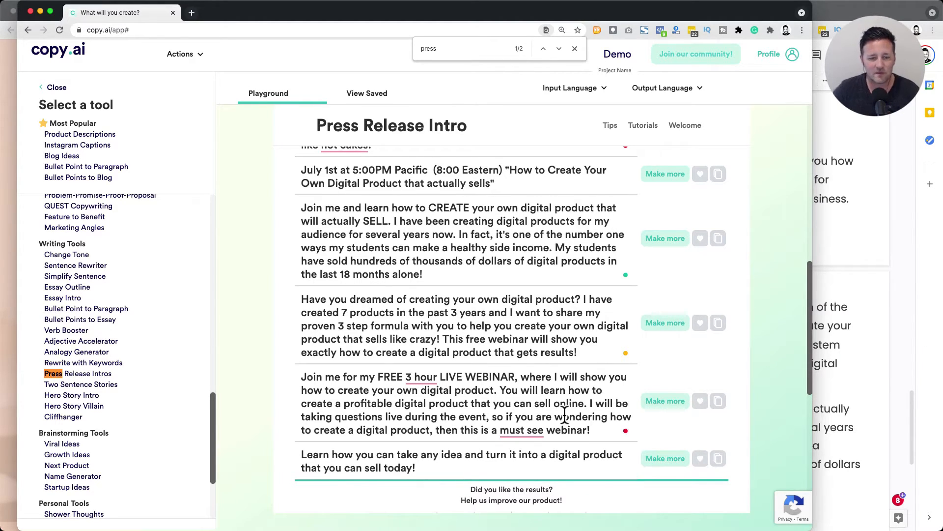
drag(593, 430, 284, 379)
key(super+c)
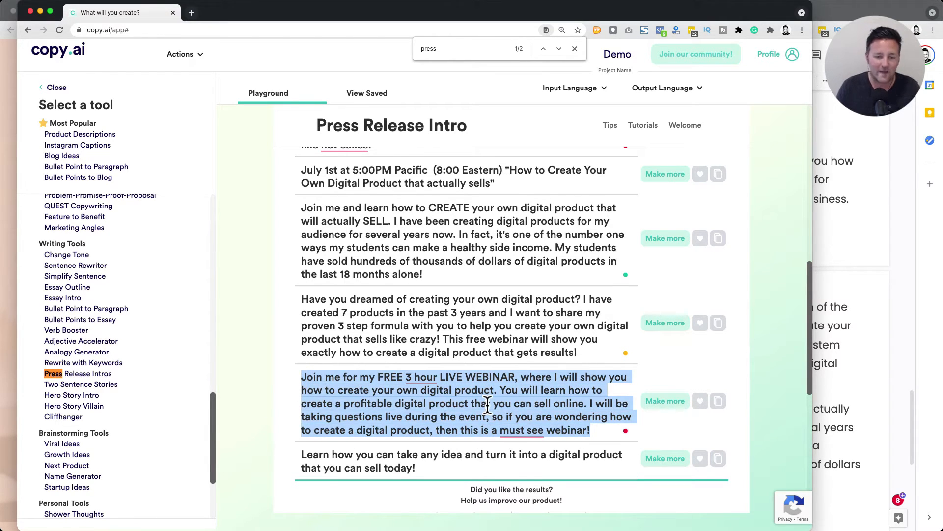
click(876, 347)
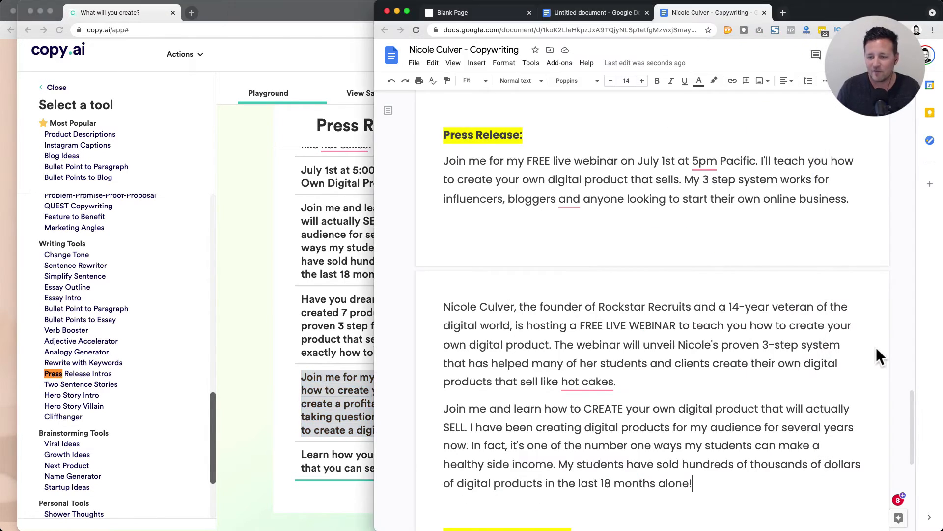
key(super+v)
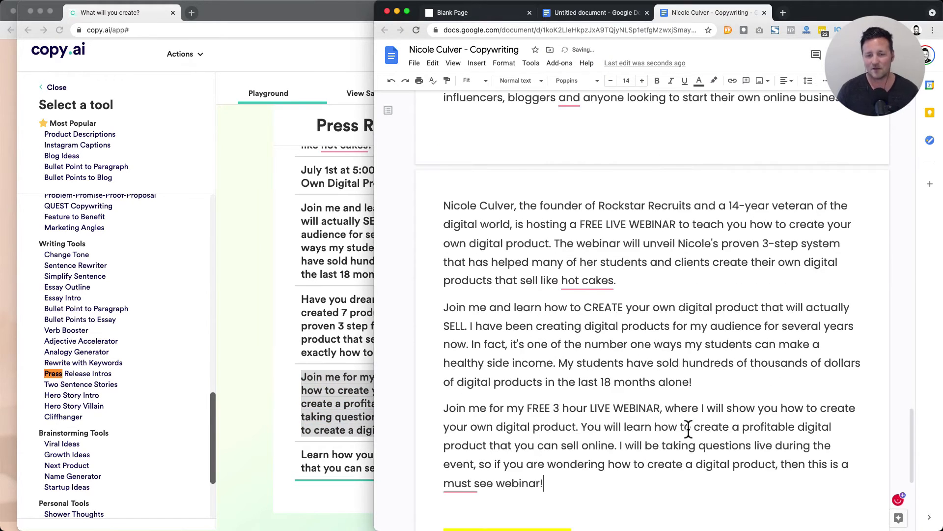
Add the last Copy.ai result, "Learn how you can take any idea", as a new paragraph ending the document's Press Release section
click(342, 466)
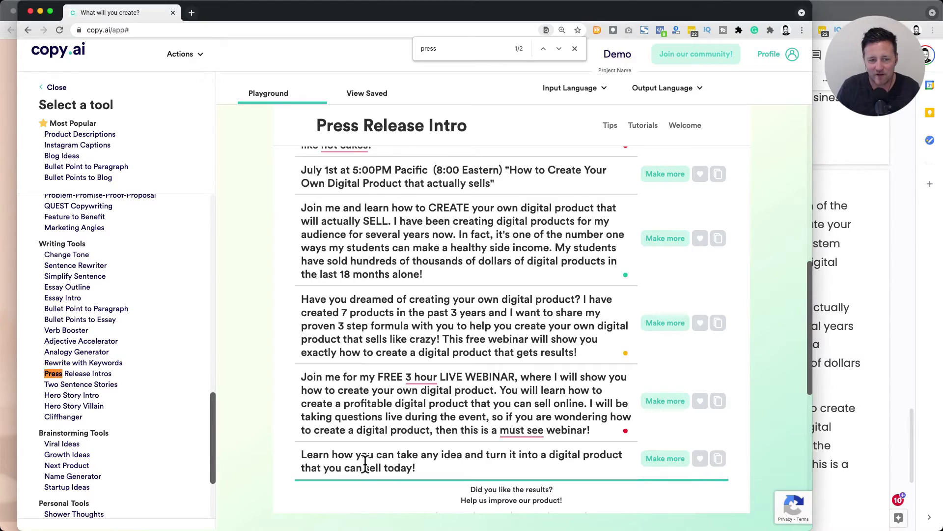
triple_click(365, 463)
key(super+c)
click(832, 391)
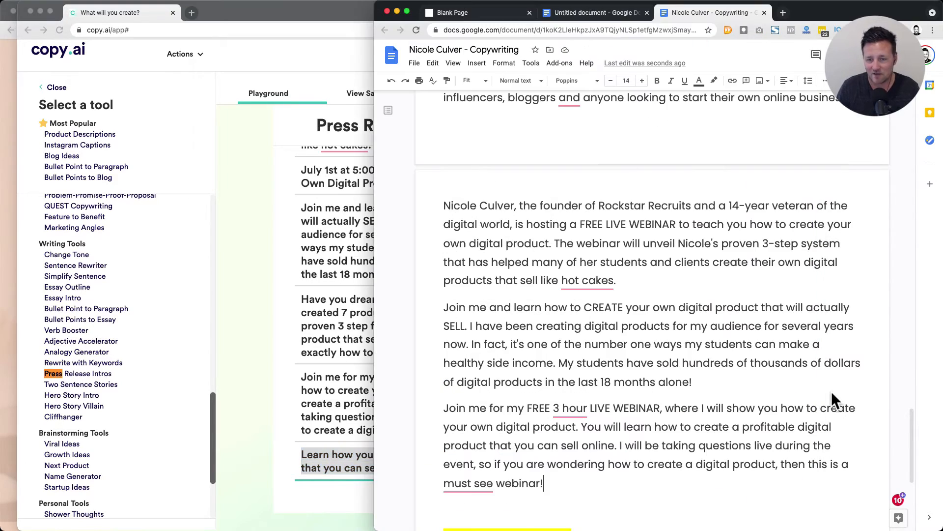
key(Return)
key(super+v)
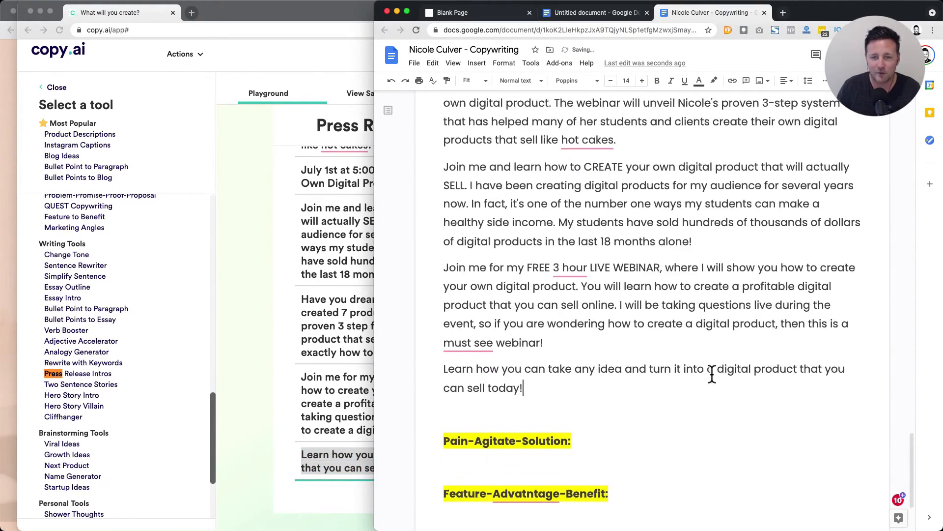
Review the document from the initial input text through the generated copy sections, comparing the source text with the results
scroll(712, 374, up, 20)
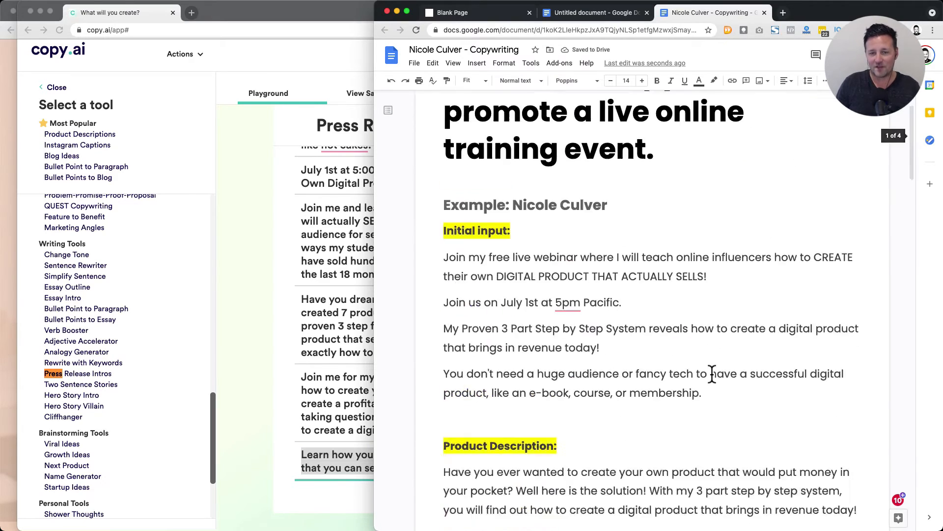
scroll(712, 374, down, 5)
scroll(712, 373, up, 7)
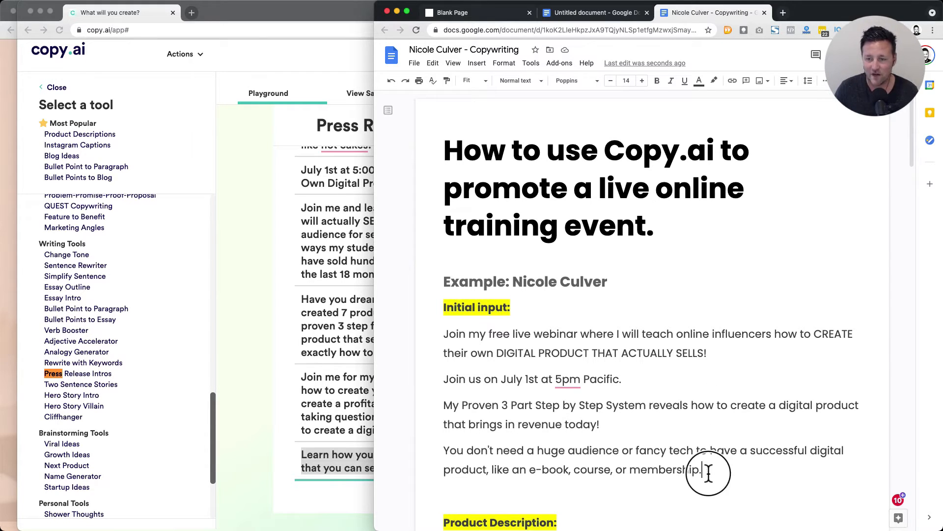
drag(709, 470, 440, 342)
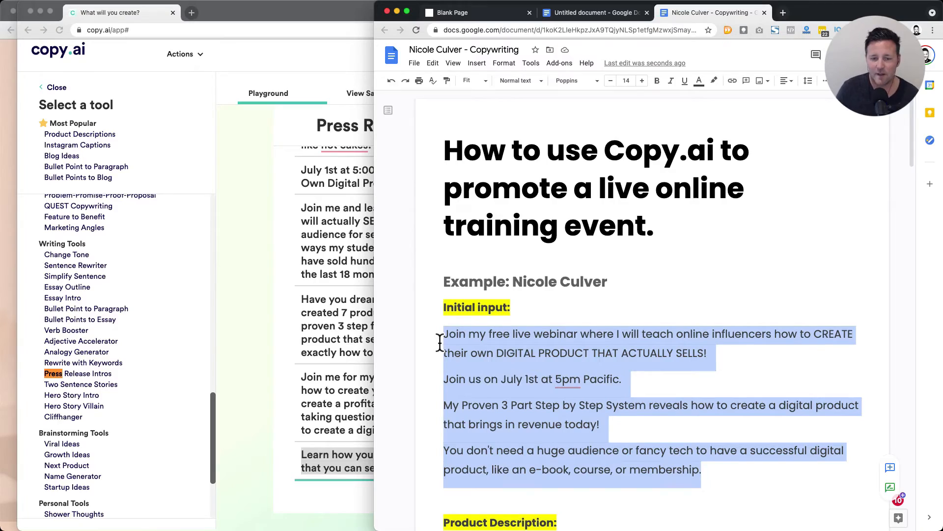
scroll(440, 342, down, 20)
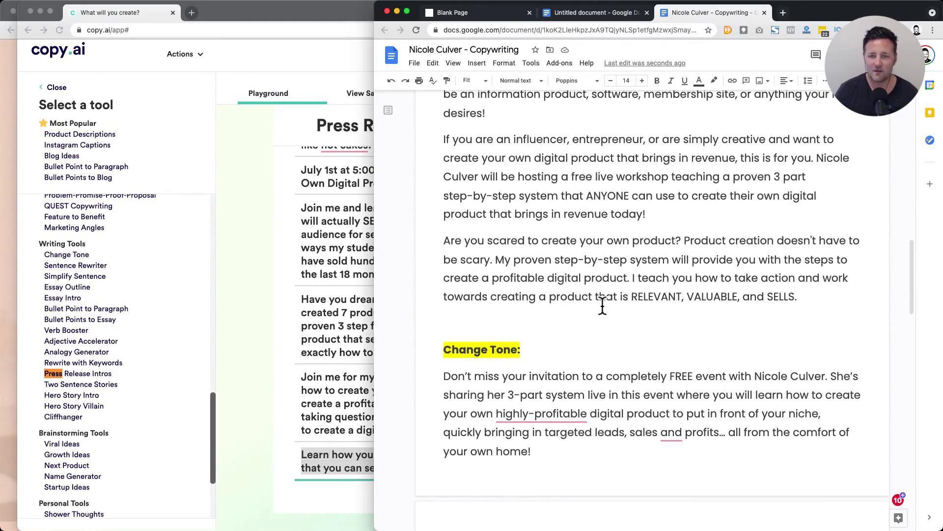
scroll(602, 306, up, 5)
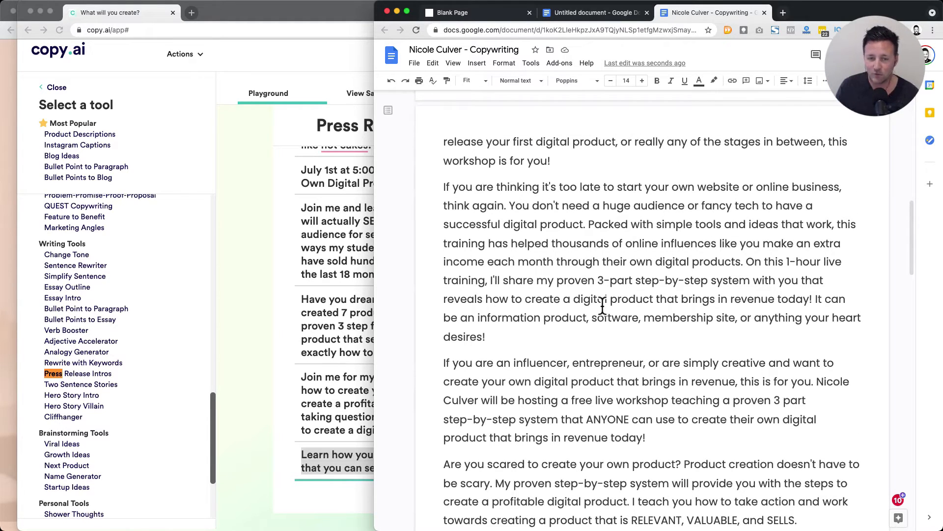
Correct the misspelled "Advantage" in the document's last heading so it reads "Feature-Advantage-Benefit:"
scroll(603, 306, down, 10)
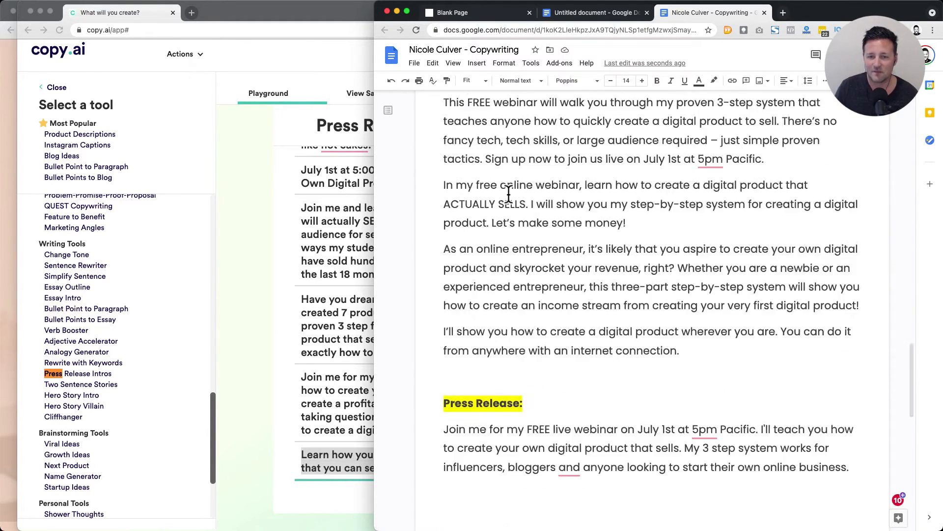
scroll(508, 193, down, 7)
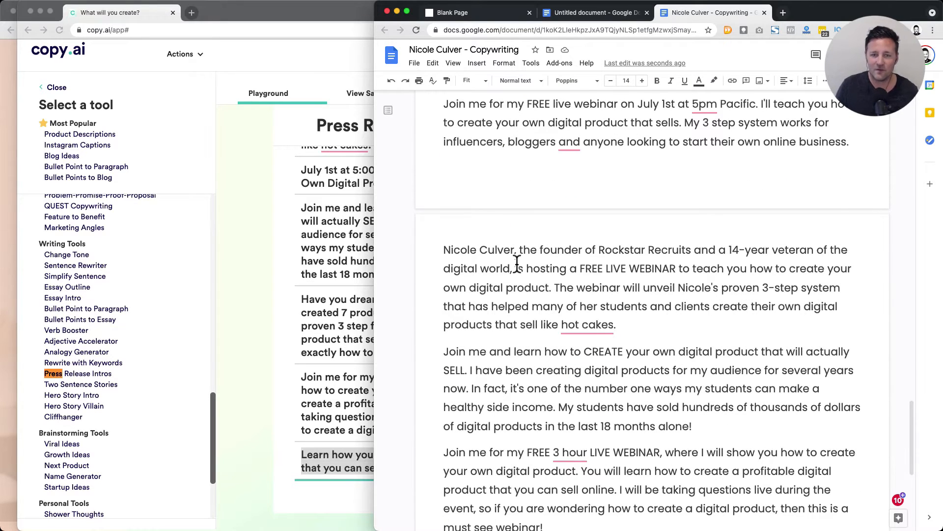
scroll(517, 262, down, 6)
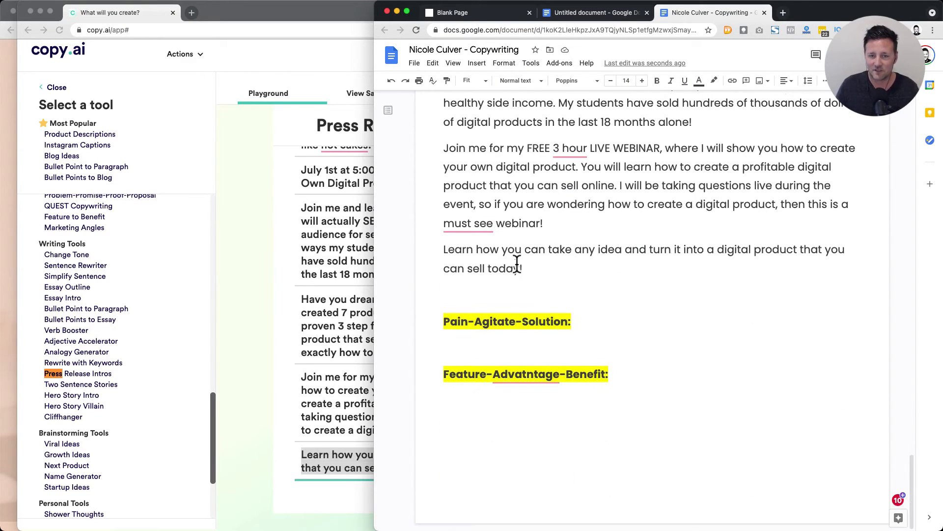
drag(443, 322, 554, 322)
click(514, 376)
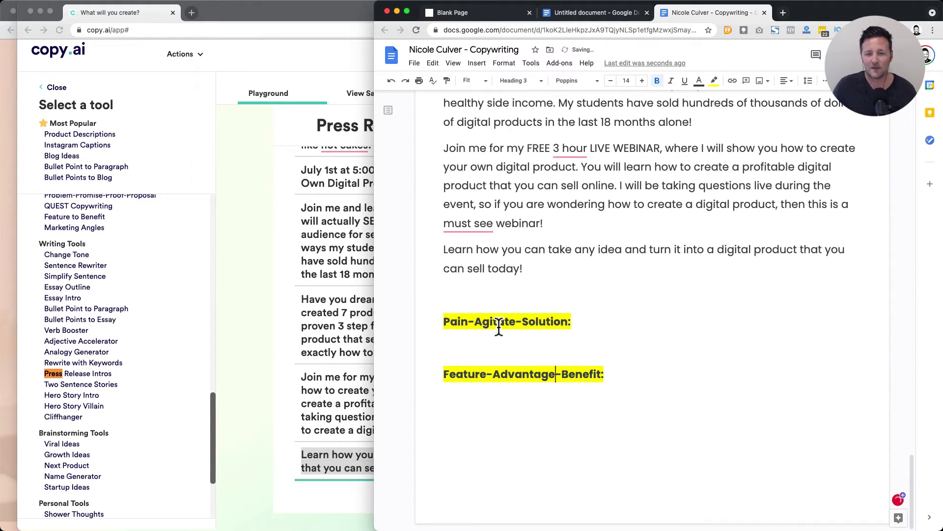
Switch to Copy.ai and open the Pain-Agitate-Solution tool from the Sales Copy category
click(251, 226)
scroll(149, 331, up, 6)
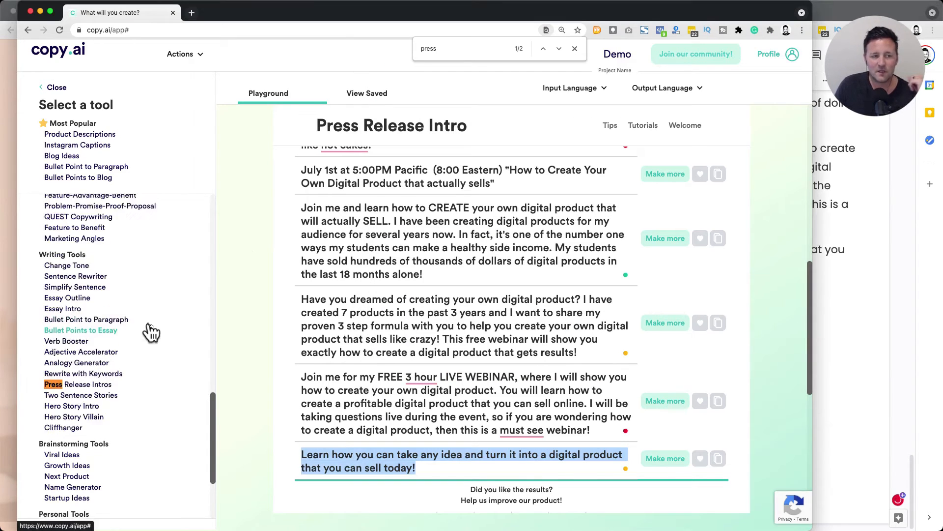
scroll(128, 334, down, 3)
scroll(106, 334, up, 5)
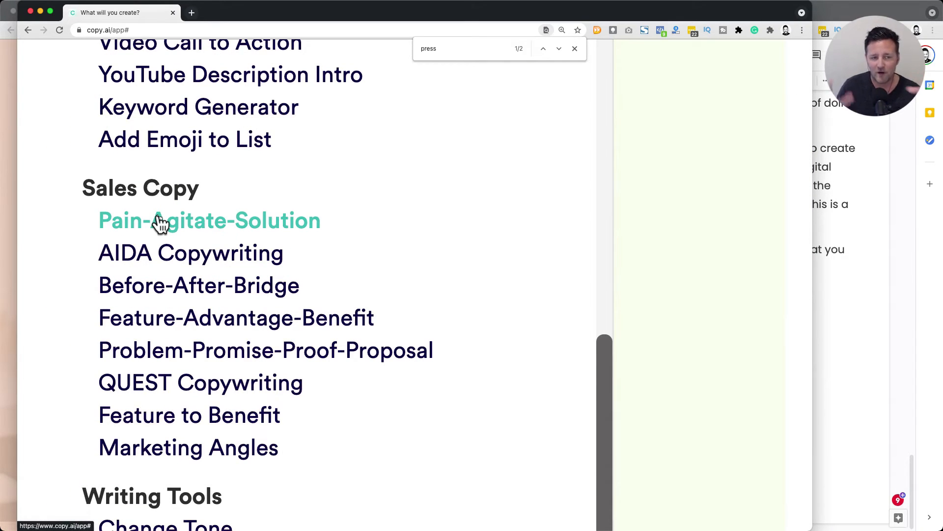
scroll(160, 221, down, 5)
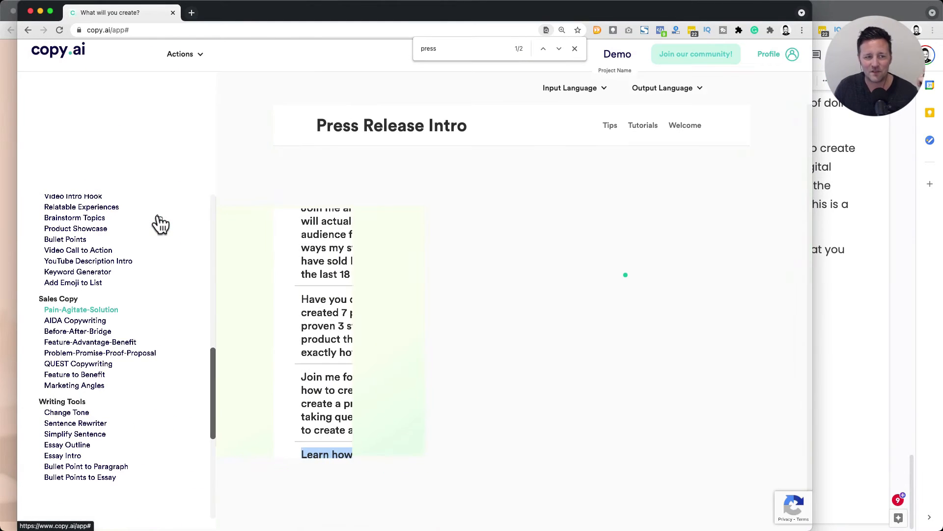
click(69, 311)
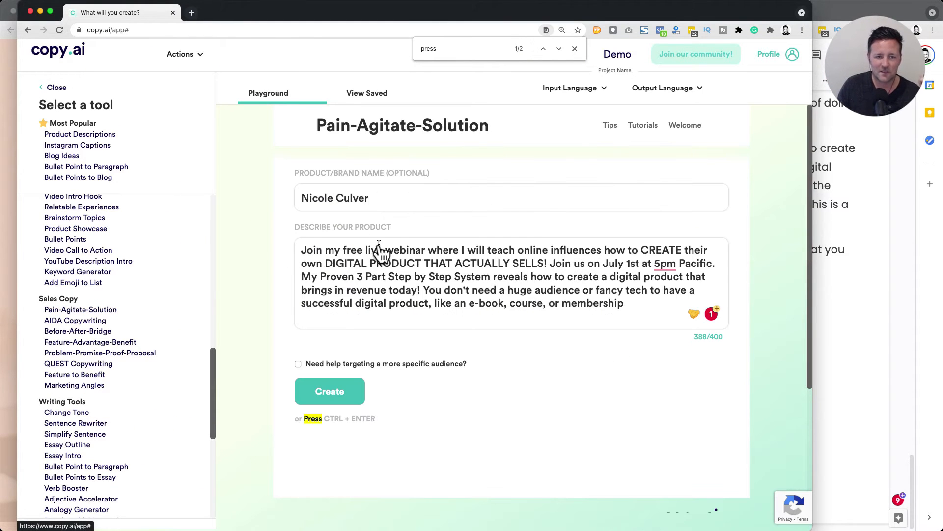
Correct "influences" to "influencers" in the product description and generate the Pain-Agitate-Solution results
click(417, 304)
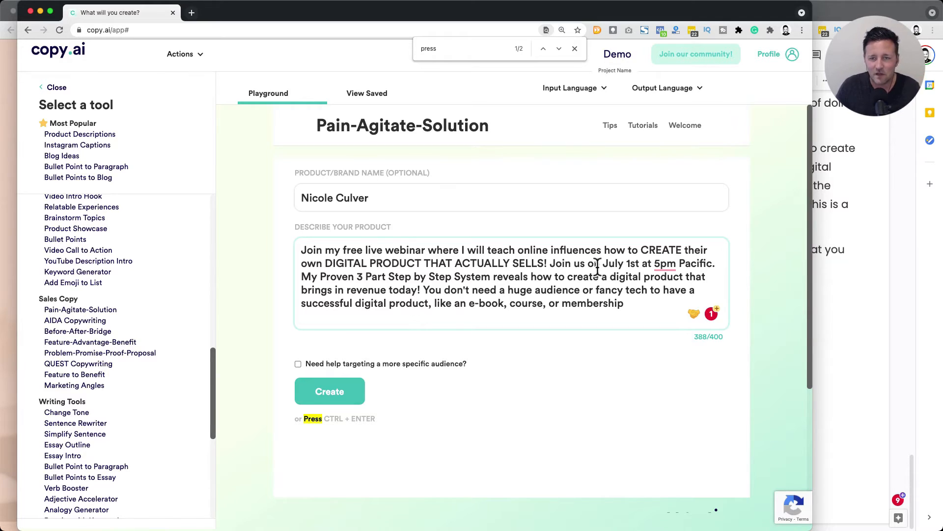
click(599, 250)
text(r)
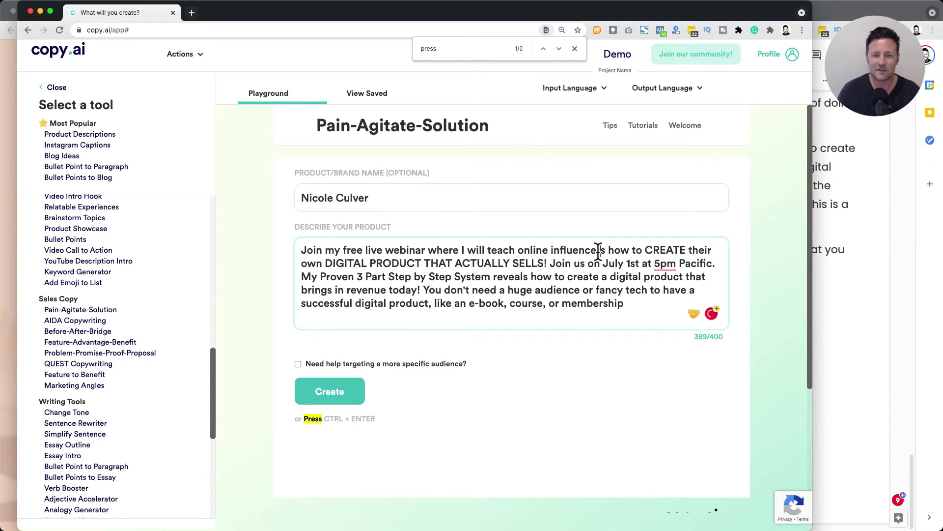
click(346, 403)
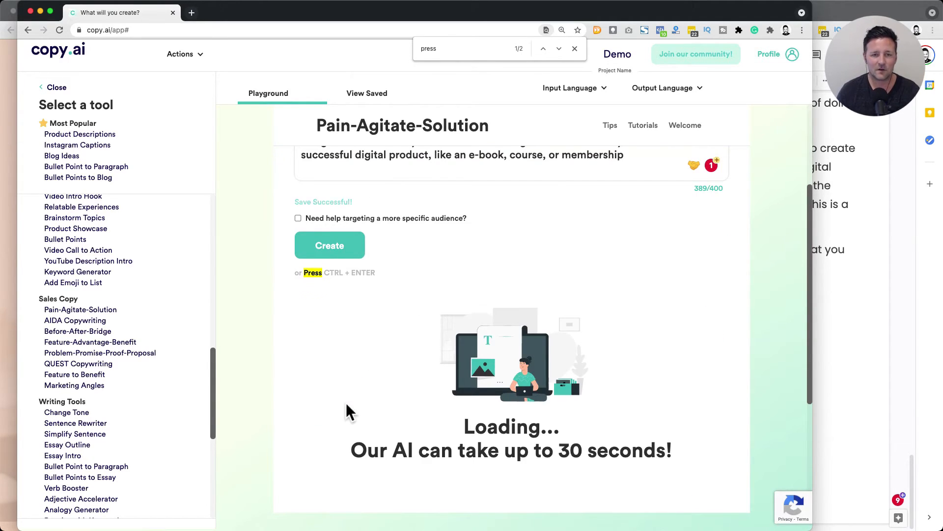
Examine the Pain, Agitate and Solution parts of the first generated result
scroll(346, 402, up, 3)
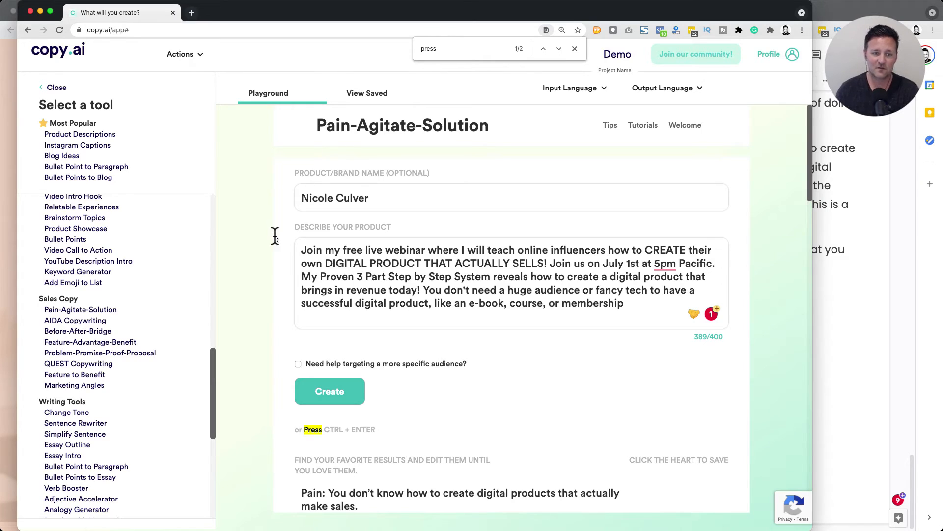
scroll(274, 234, down, 4)
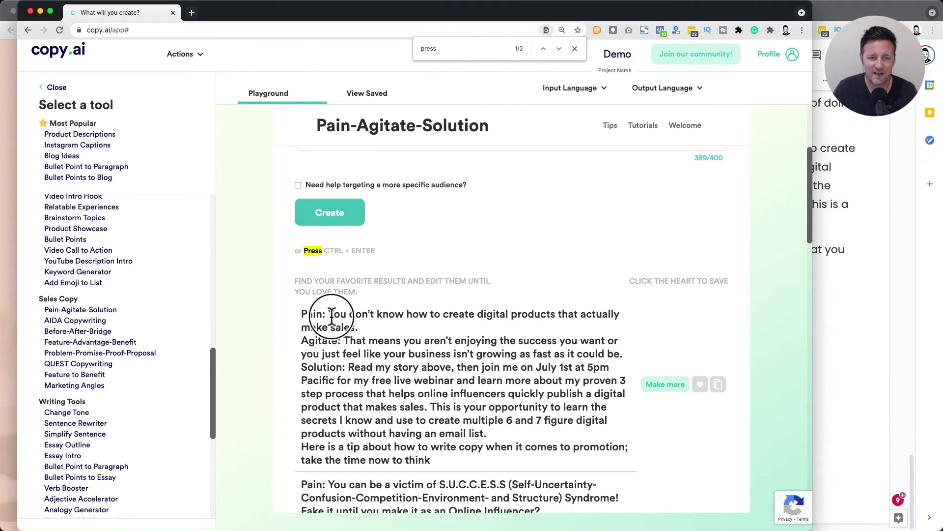
drag(332, 317, 432, 333)
click(435, 327)
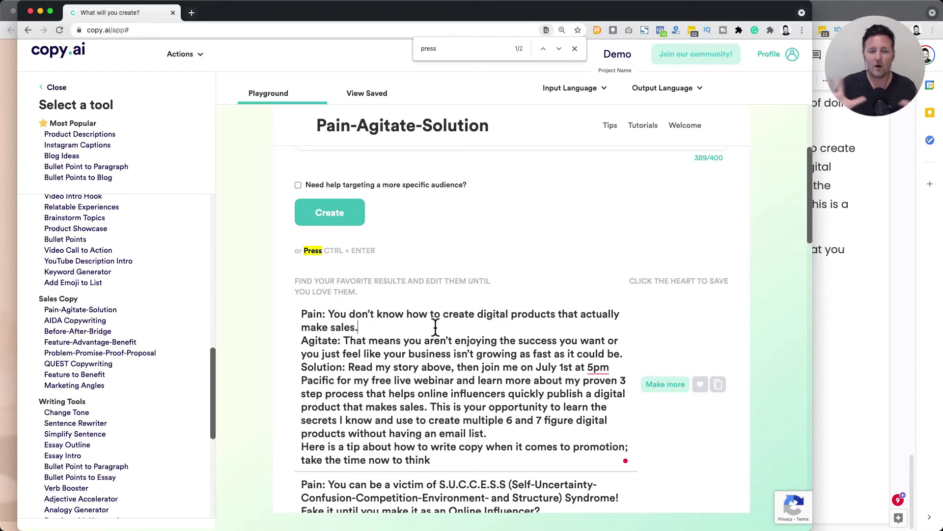
drag(328, 316, 369, 332)
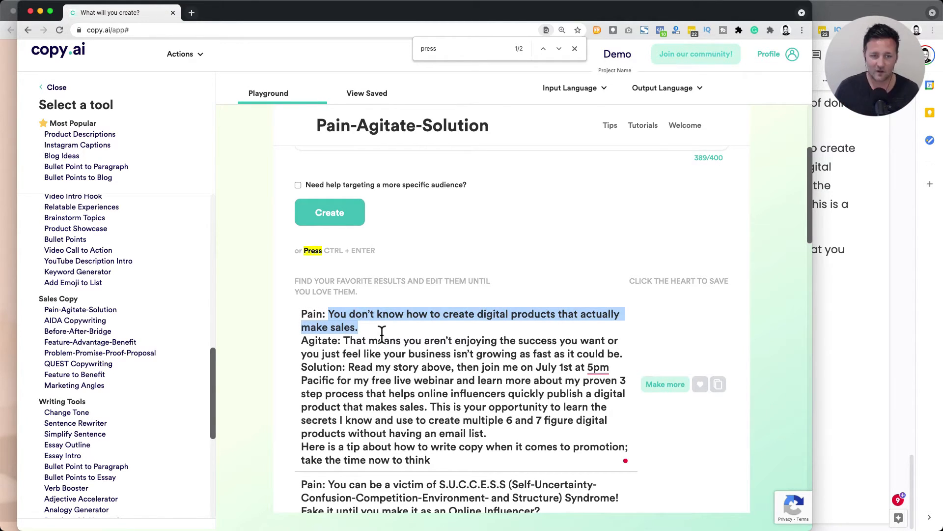
scroll(382, 335, down, 1)
scroll(382, 335, up, 5)
scroll(382, 336, up, 1)
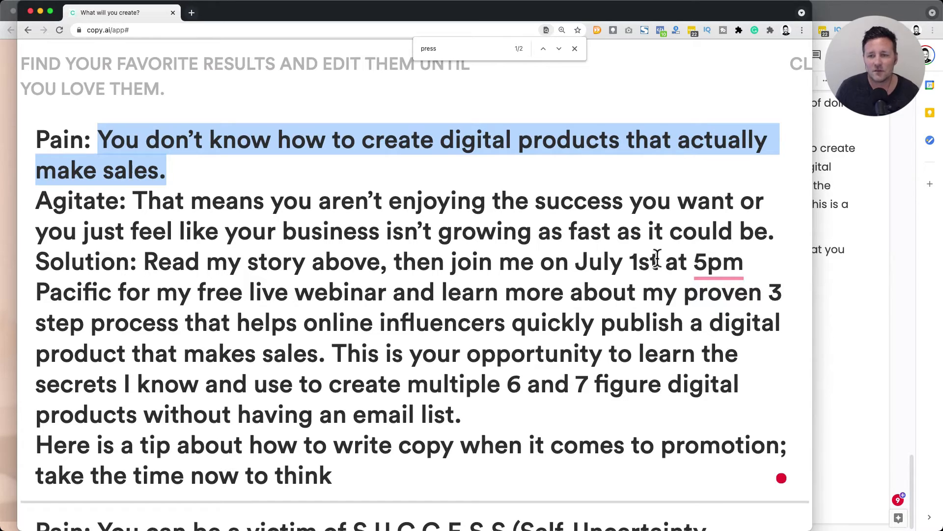
click(589, 228)
right_click(590, 220)
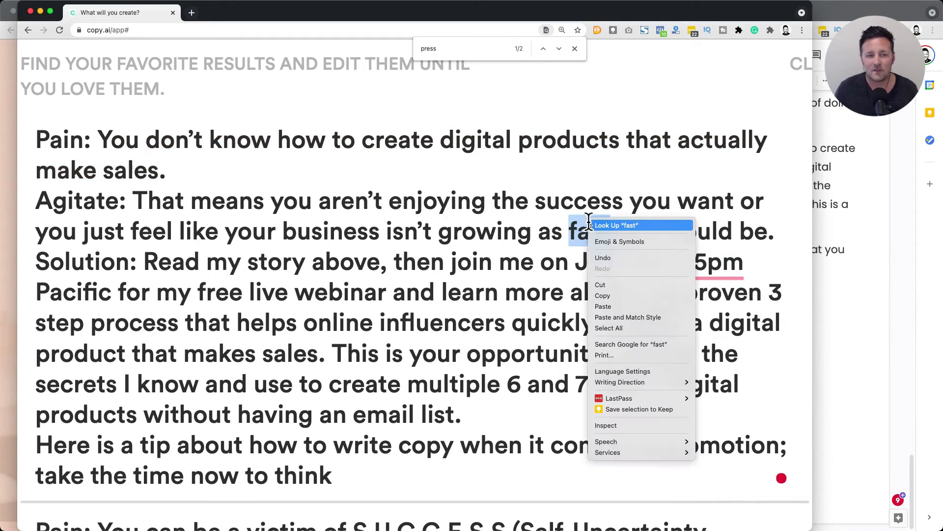
click(508, 232)
click(508, 232)
right_click(508, 232)
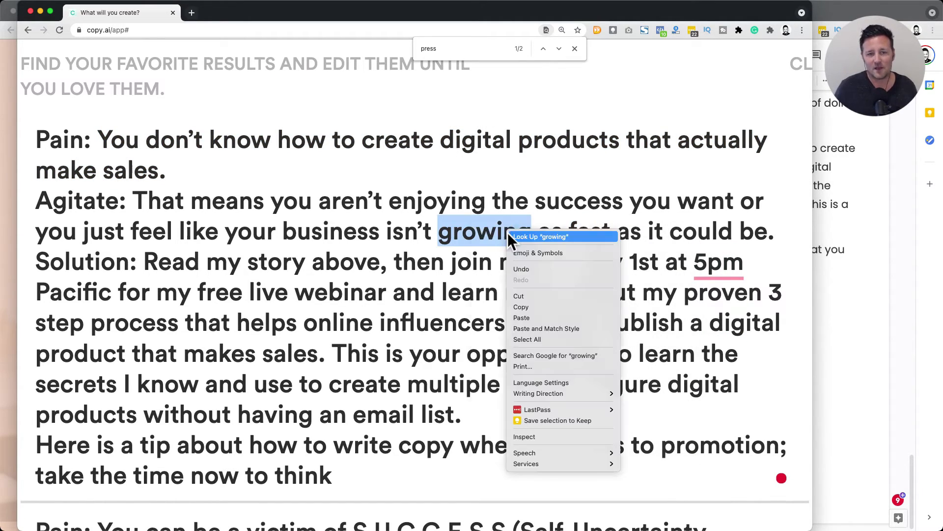
click(459, 187)
click(459, 189)
click(402, 96)
scroll(402, 96, down, 5)
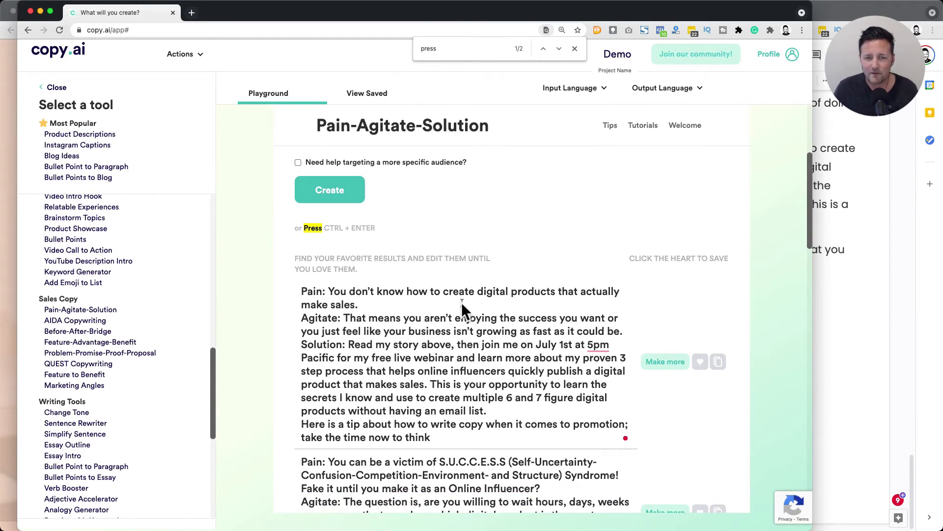
Copy the first result's Pain sentence, "You don't know how to create digital products that actually make sales."
click(860, 278)
click(290, 344)
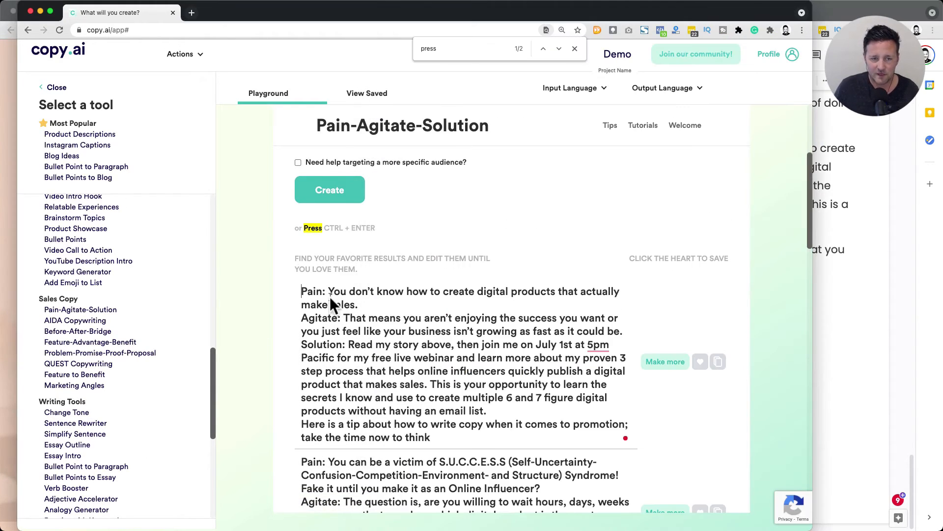
drag(330, 287, 361, 302)
key(super+c)
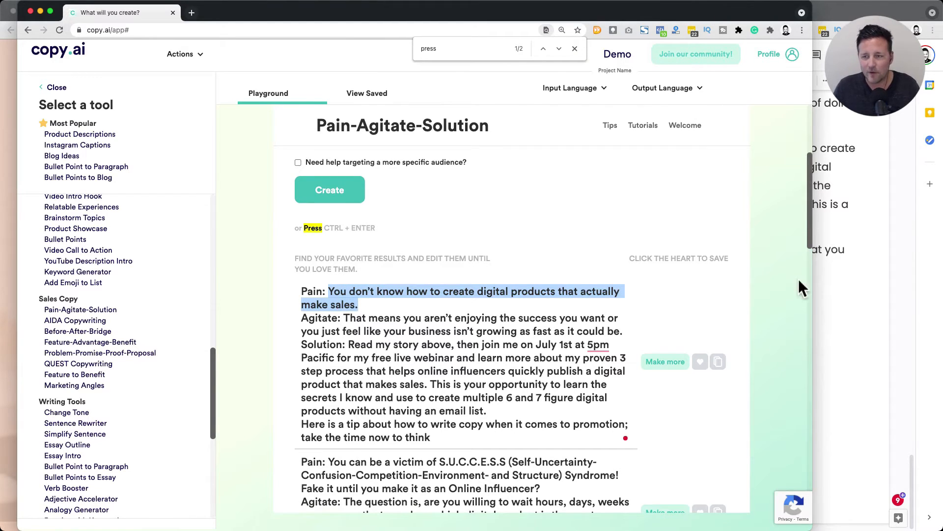
In the Google Docs document, add "This is for you if:" under the Pain-Agitate-Solution heading, with the copied Pain sentence as a bullet
click(861, 312)
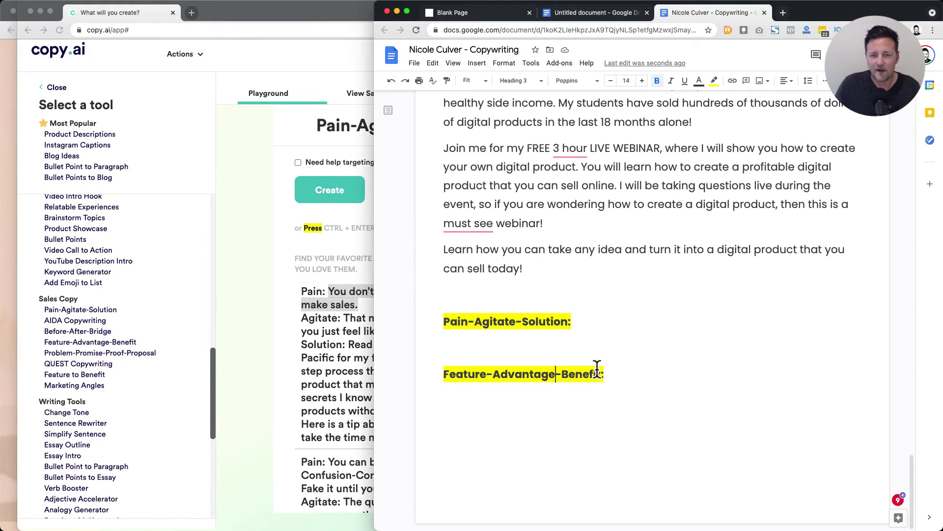
click(590, 323)
key(Return)
text(This is)
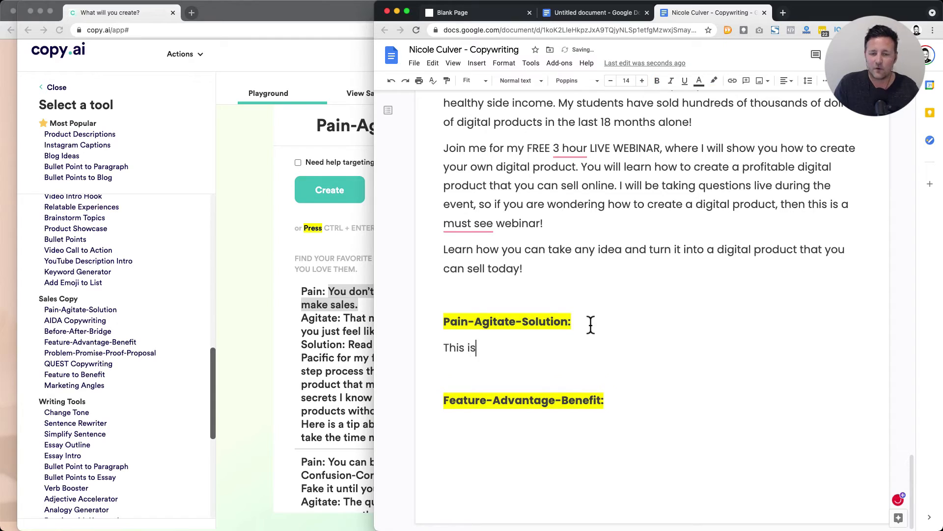
text( for you if:)
key(Return)
text(-)
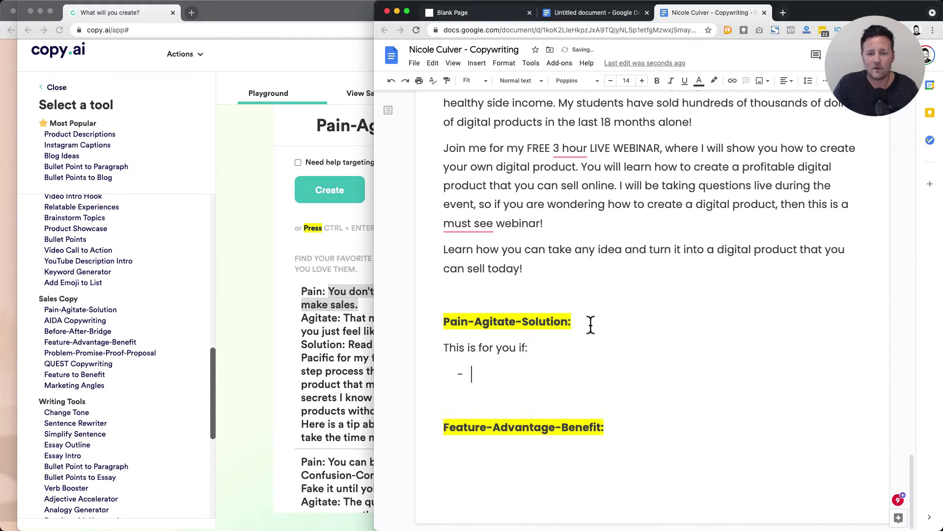
key(super+v)
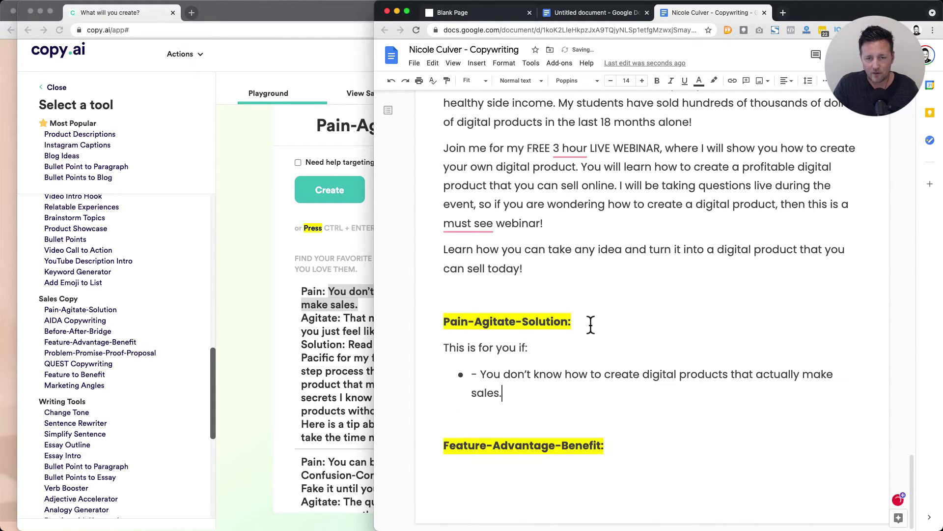
Add the first Copy.ai result's Agitate sentence as the document's second bullet, reworded to begin "You aren't enjoying the success you want"
click(265, 312)
click(345, 319)
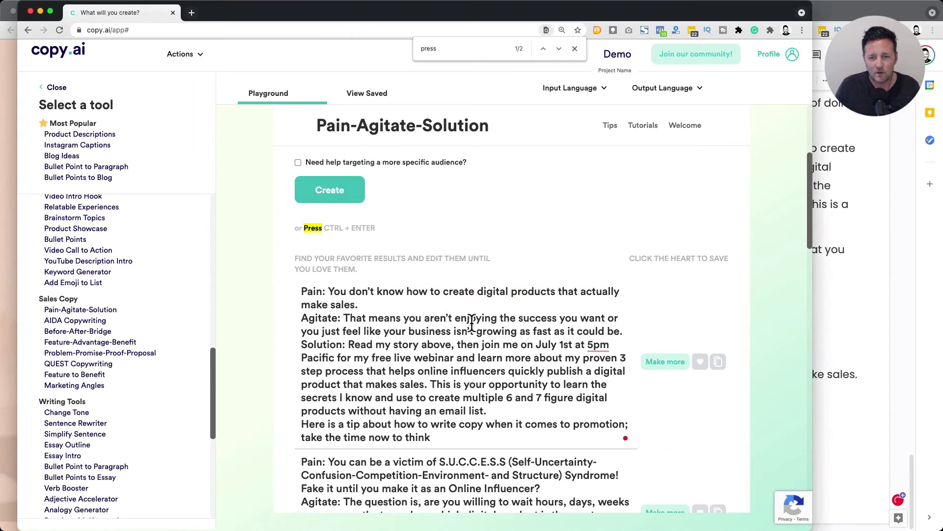
shift+click(622, 333)
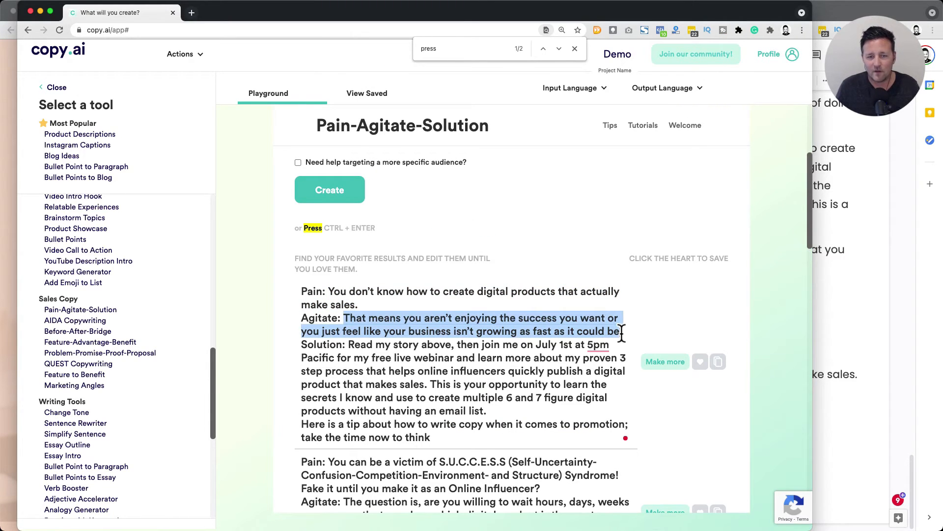
click(837, 356)
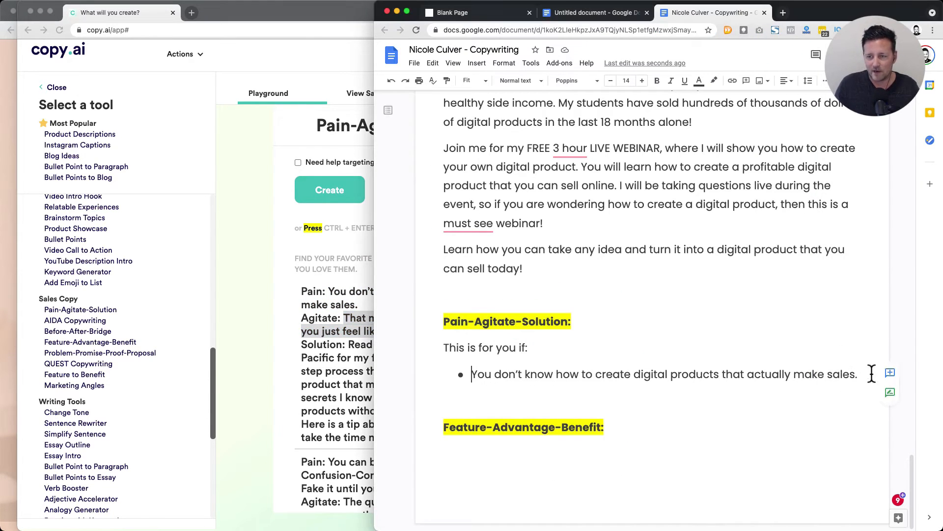
key(Return)
text(You aren’t enjoying the success you want or you just feel like your business isn’t growing as fast as it could be.)
triple_click(664, 411)
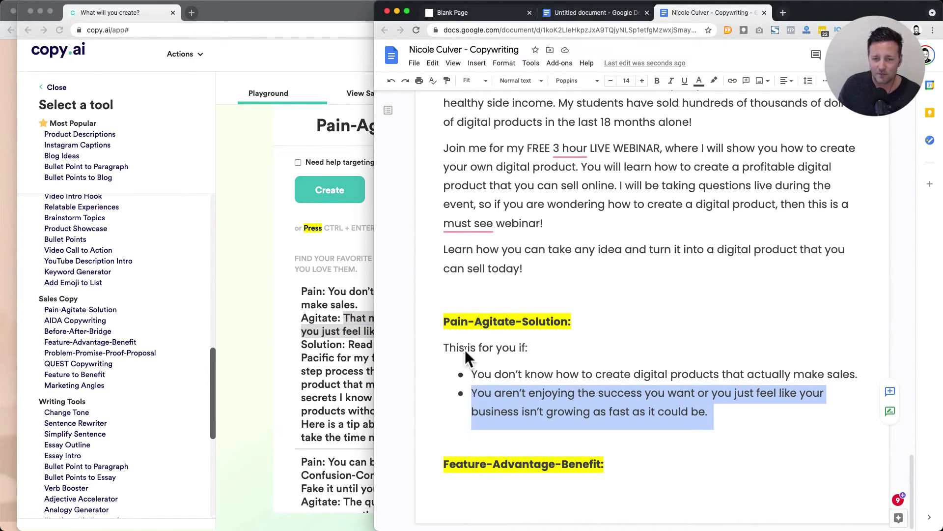
In Copy.ai, copy the first result's Solution text from "join me on July 1st at 5pm Pacific" through "without having an email list."
click(266, 367)
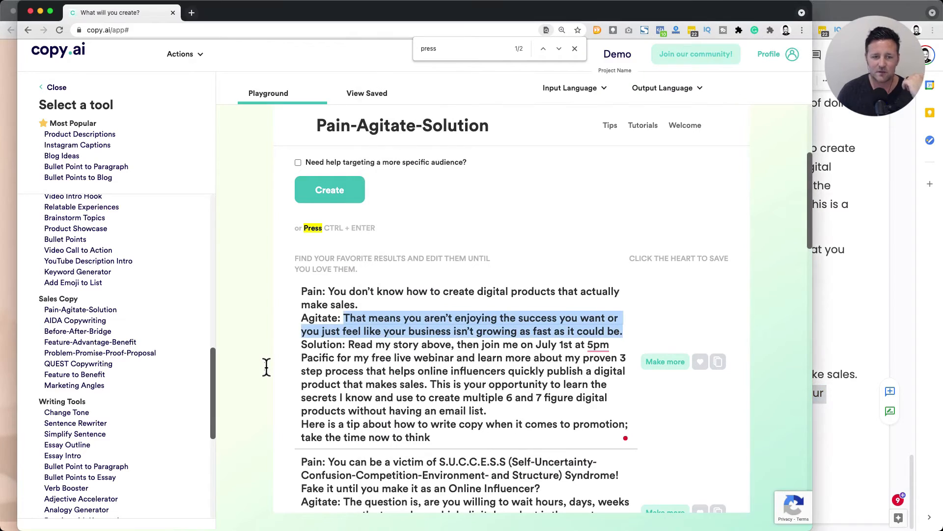
click(328, 344)
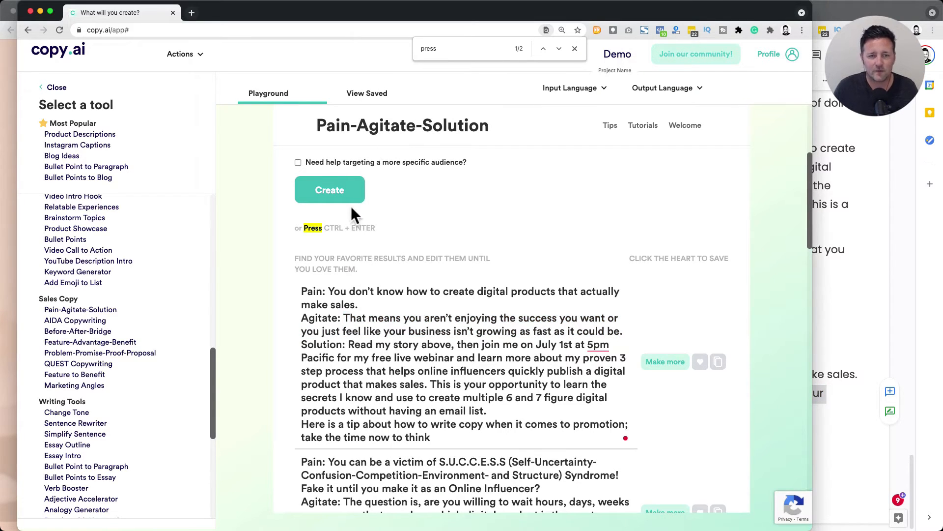
double_click(315, 347)
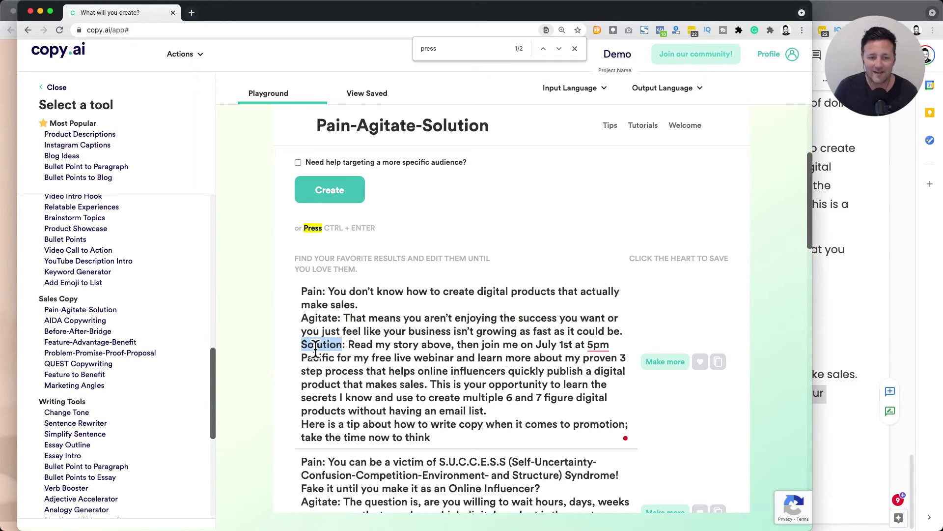
scroll(315, 349, down, 10)
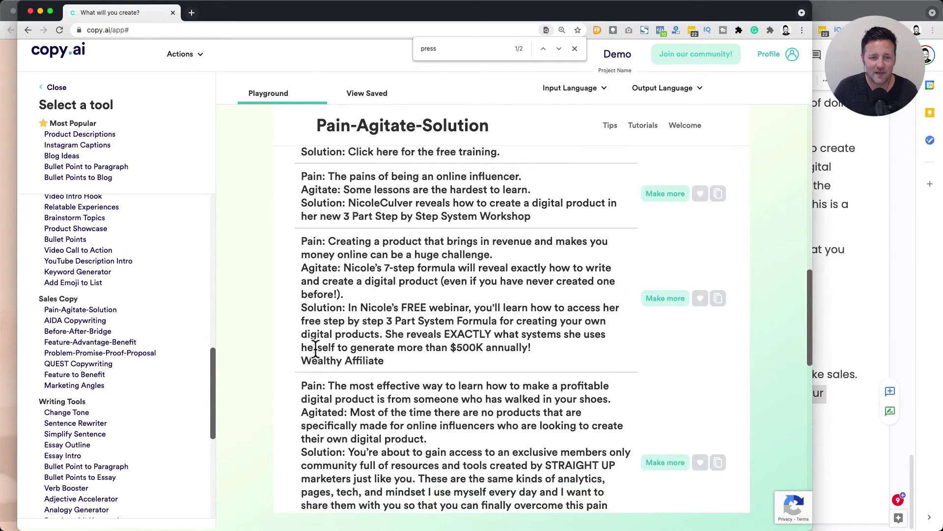
scroll(315, 349, up, 9)
scroll(315, 349, up, 1)
click(346, 342)
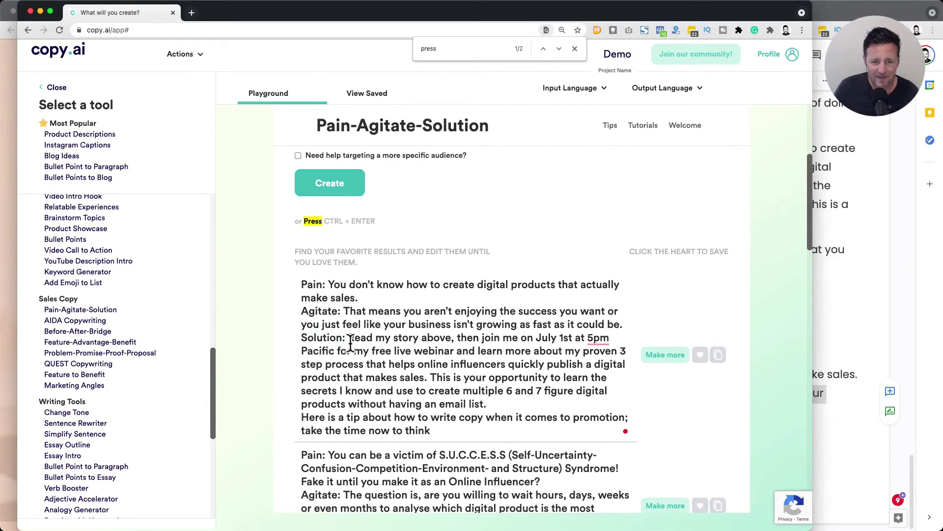
drag(482, 338, 493, 402)
key(super+c)
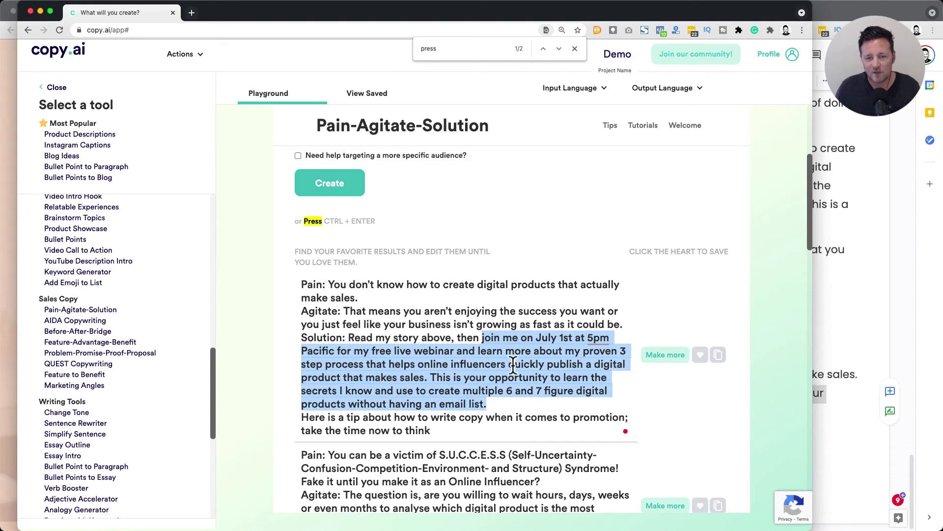
In the Google Docs document, add "Call to action ideas:" below the two bullets, with the copied Solution text as a bullet starting with capitalized "Join"
click(845, 398)
click(623, 383)
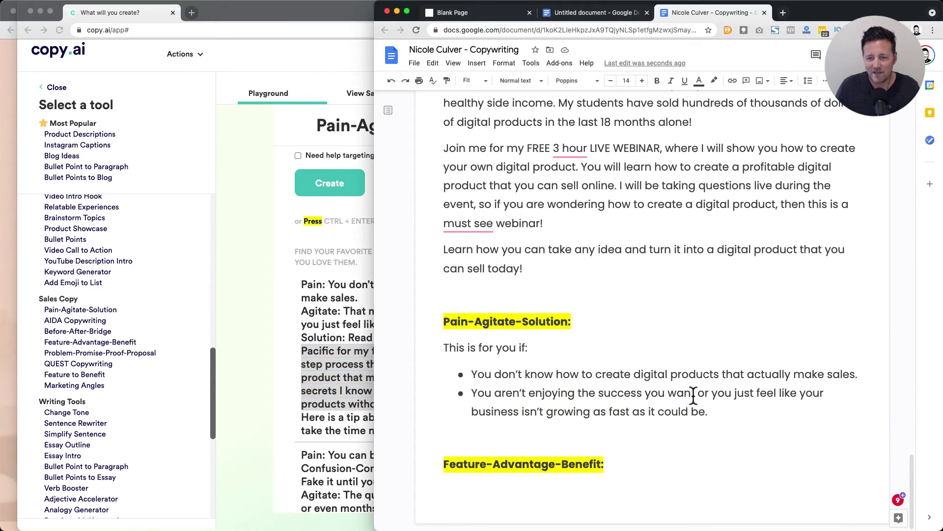
click(727, 410)
key(Return)
key(Return)
text(Call )
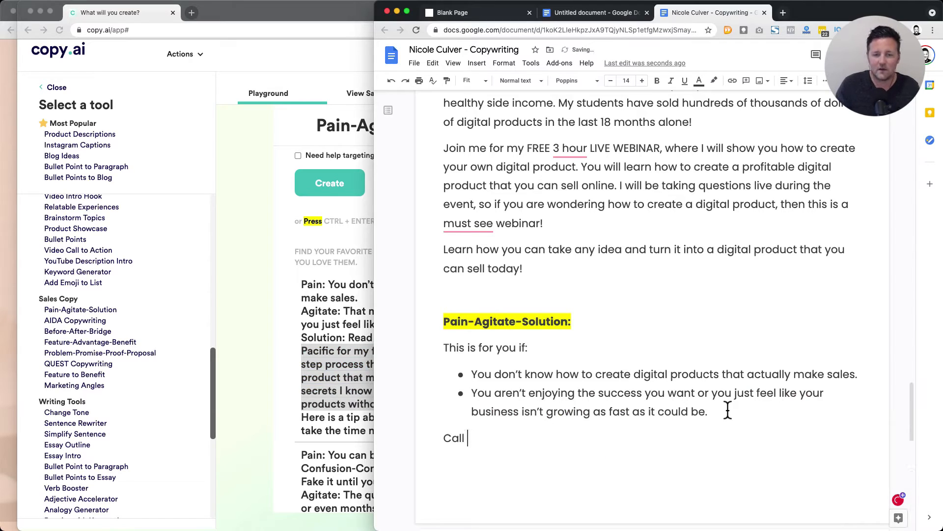
text(to action ideas:)
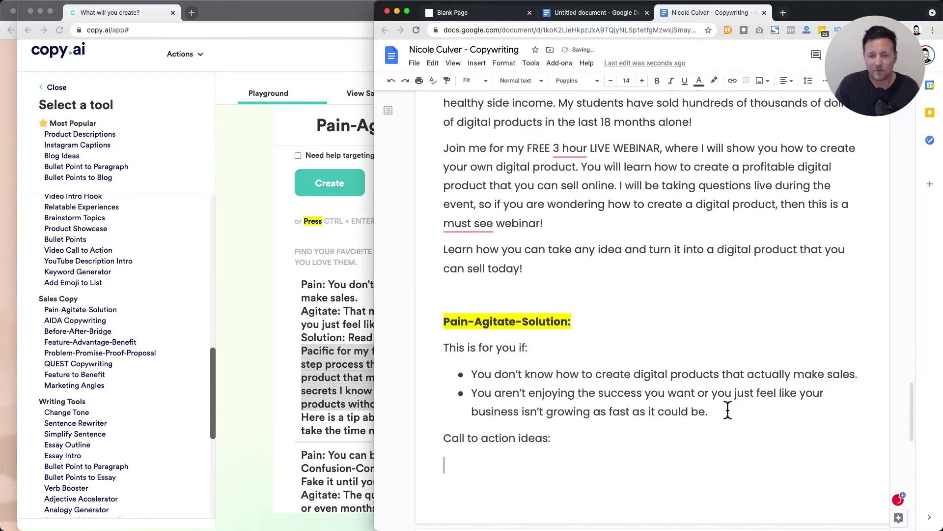
key(super+v)
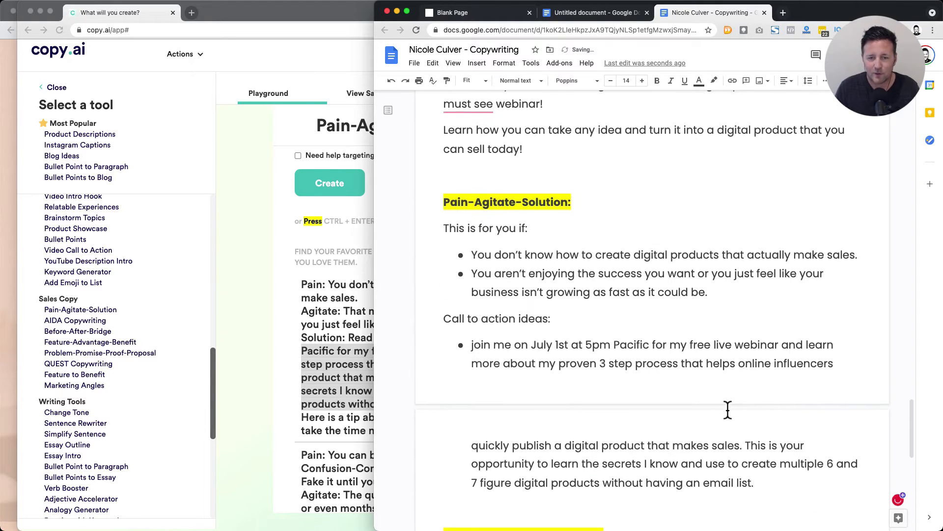
click(473, 345)
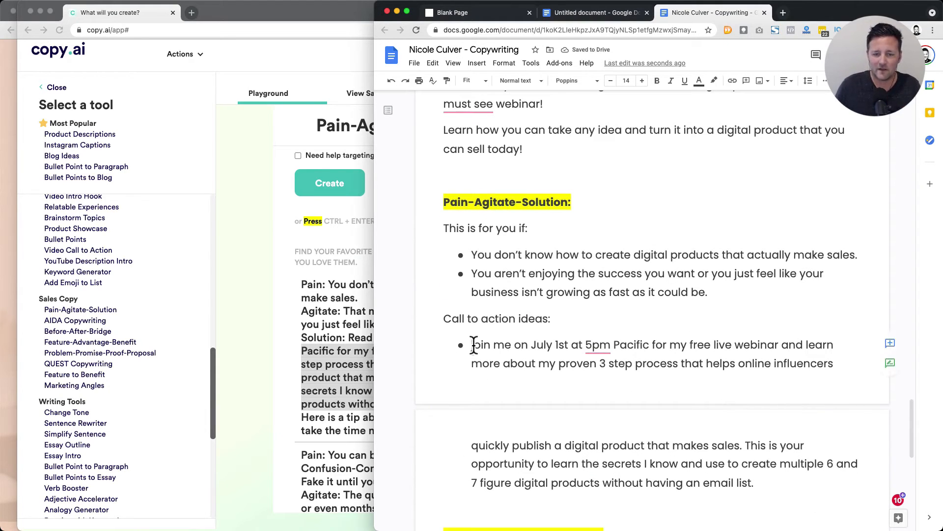
key(BackSpace)
text(J)
double_click(472, 219)
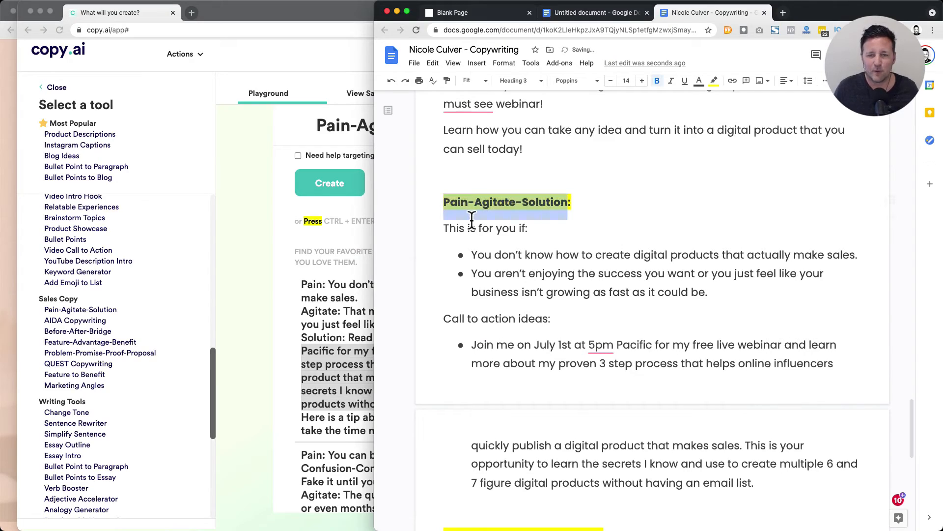
click(477, 233)
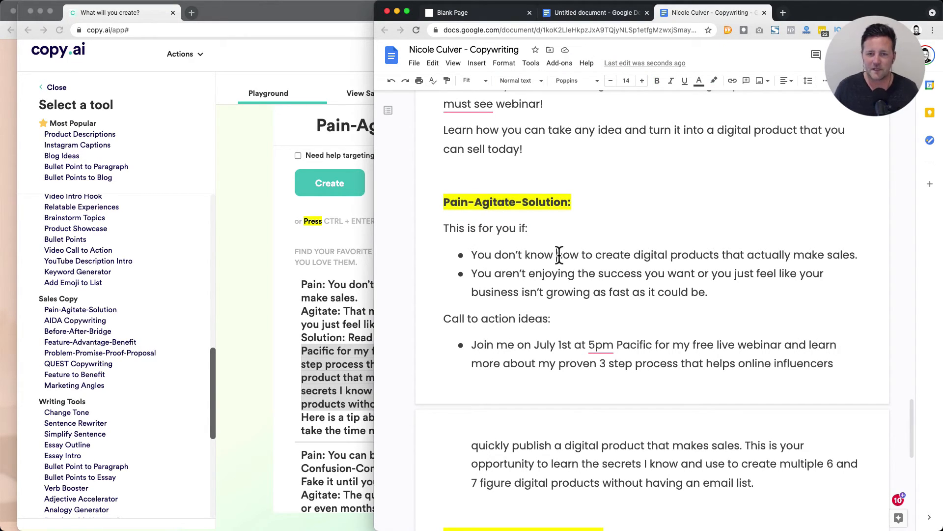
drag(471, 255, 855, 255)
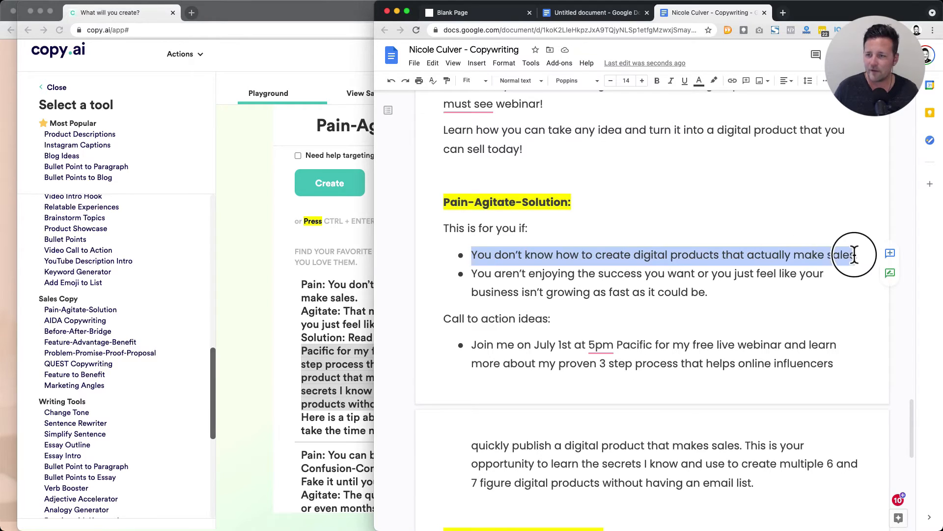
click(855, 254)
In Copy.ai, read through the second to fifth Pain-Agitate-Solution results for sentences worth using
click(278, 344)
scroll(277, 344, down, 3)
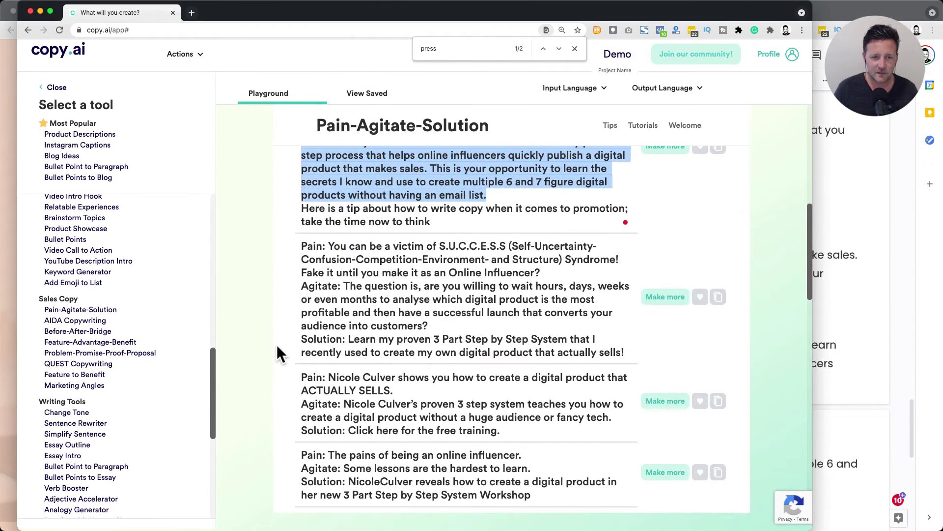
scroll(442, 254, up, 5)
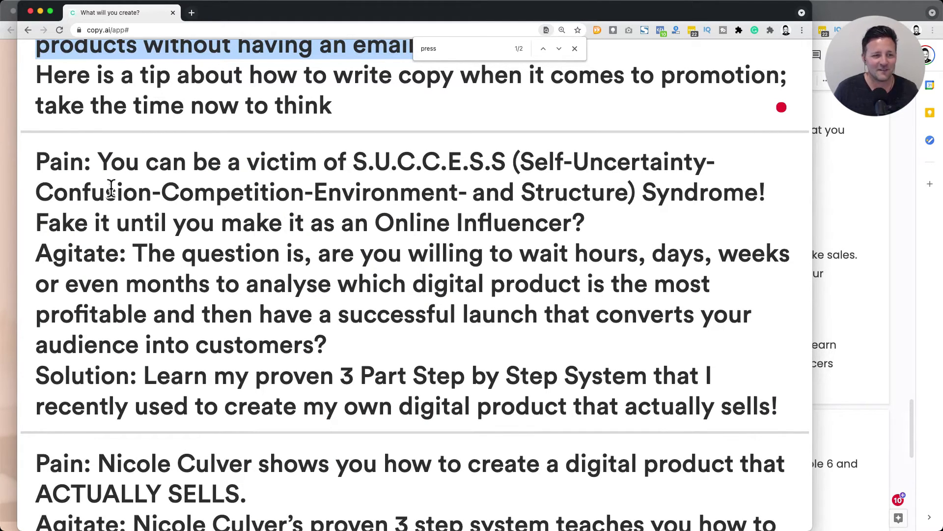
triple_click(567, 190)
click(568, 189)
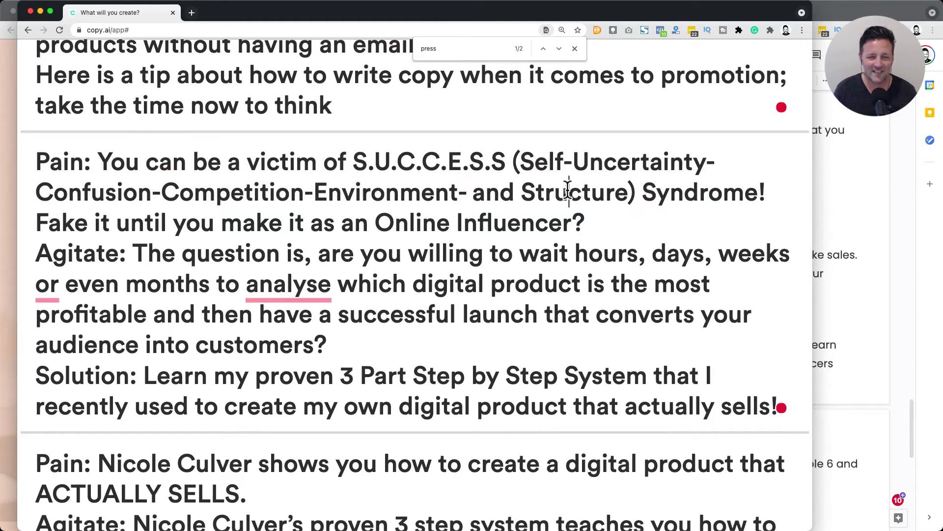
scroll(552, 209, up, 1)
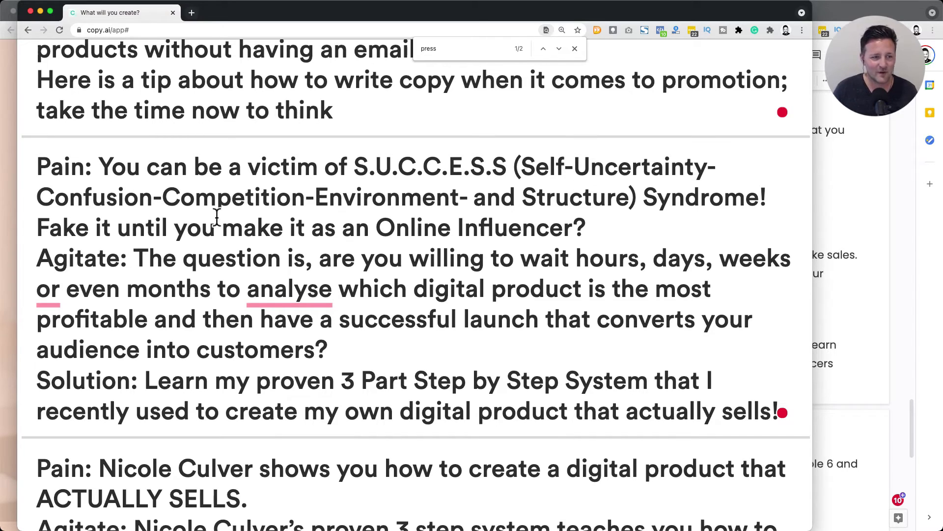
drag(49, 220, 344, 220)
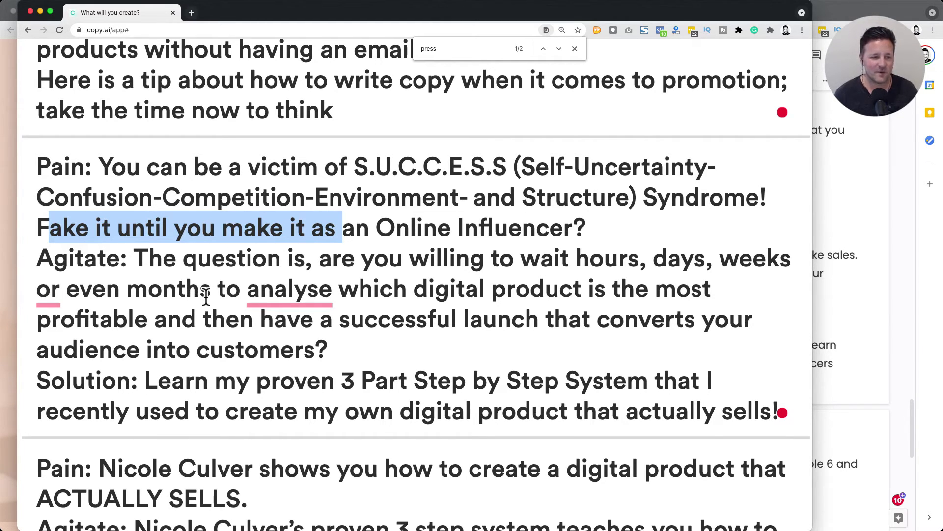
drag(132, 258, 387, 355)
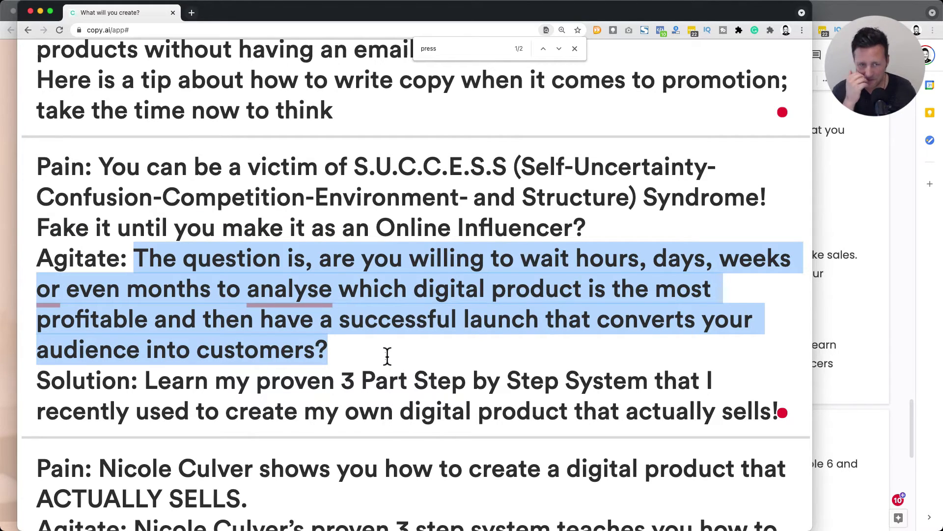
scroll(387, 355, down, 1)
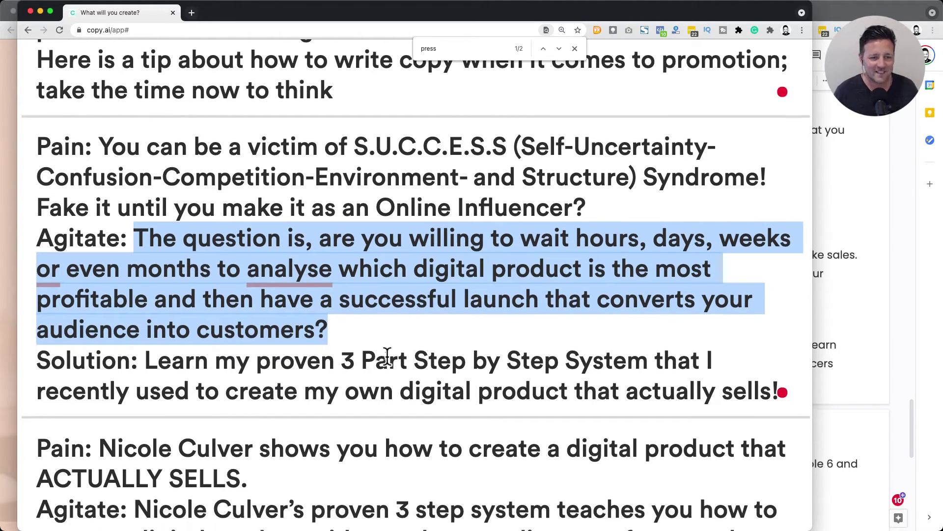
scroll(387, 355, down, 2)
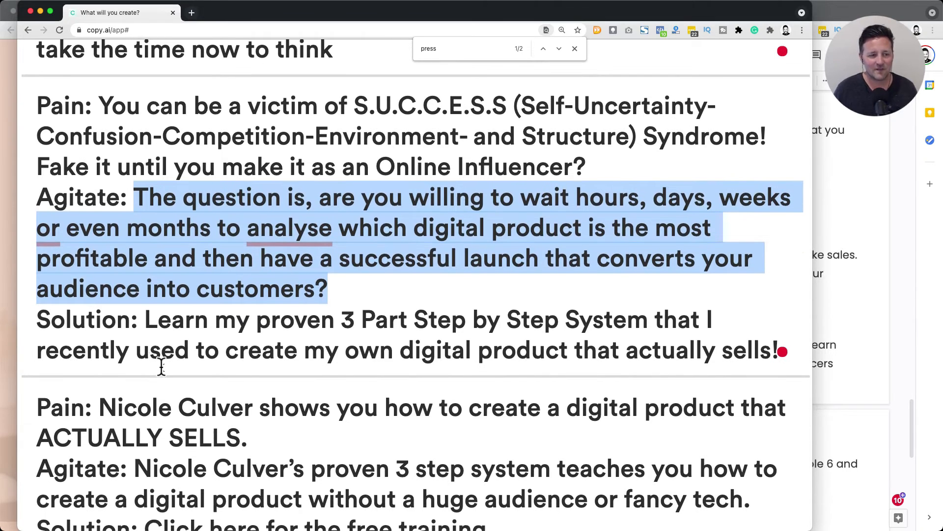
click(81, 328)
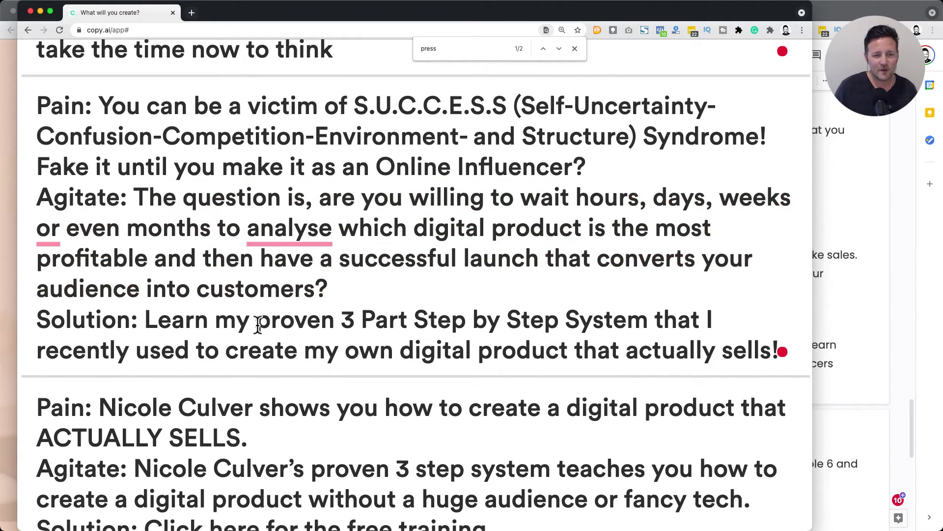
scroll(443, 322, down, 8)
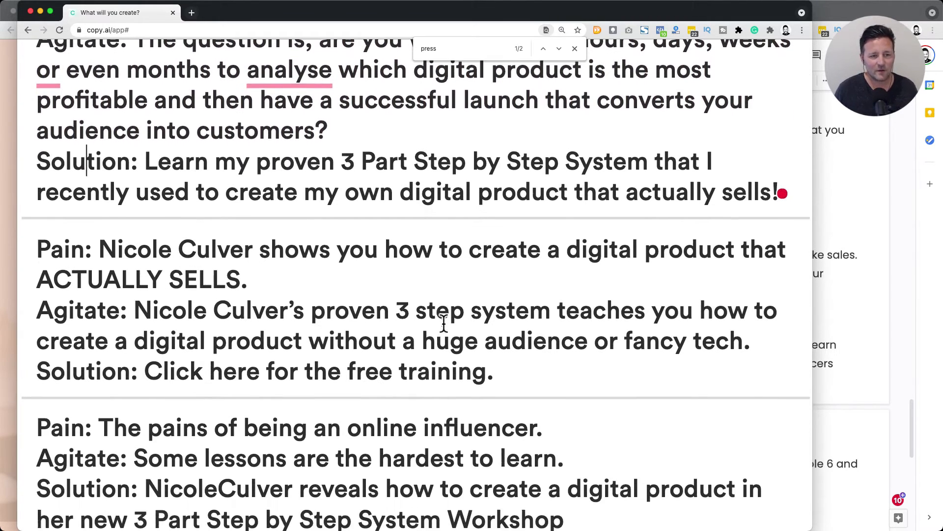
scroll(185, 302, down, 11)
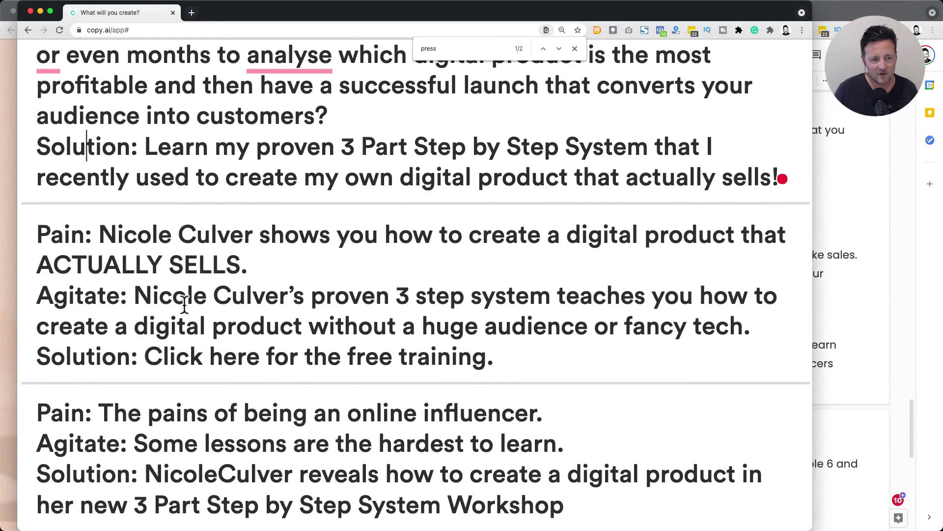
scroll(313, 278, down, 9)
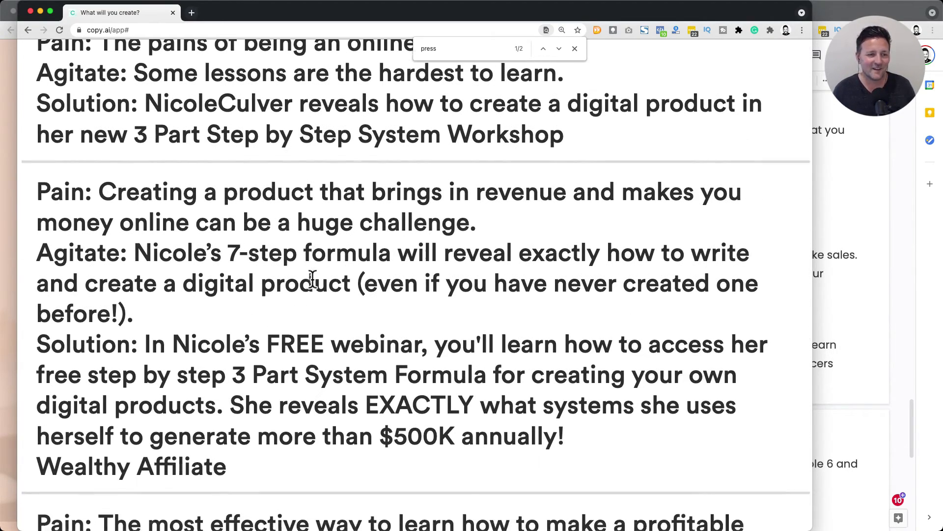
Copy the fifth result's Pain sentence, "Creating a product that brings in revenue and makes you money online can be a huge challenge."
scroll(312, 279, down, 5)
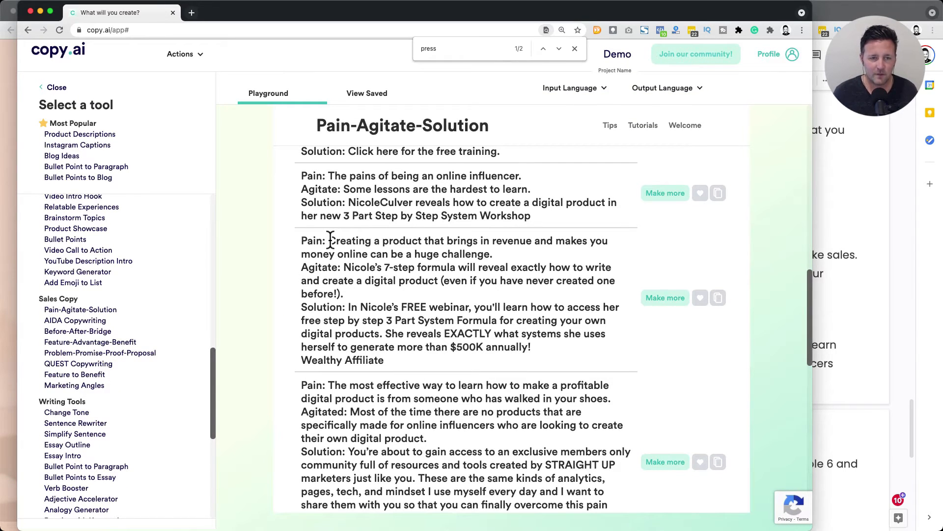
drag(328, 241, 502, 256)
key(super+c)
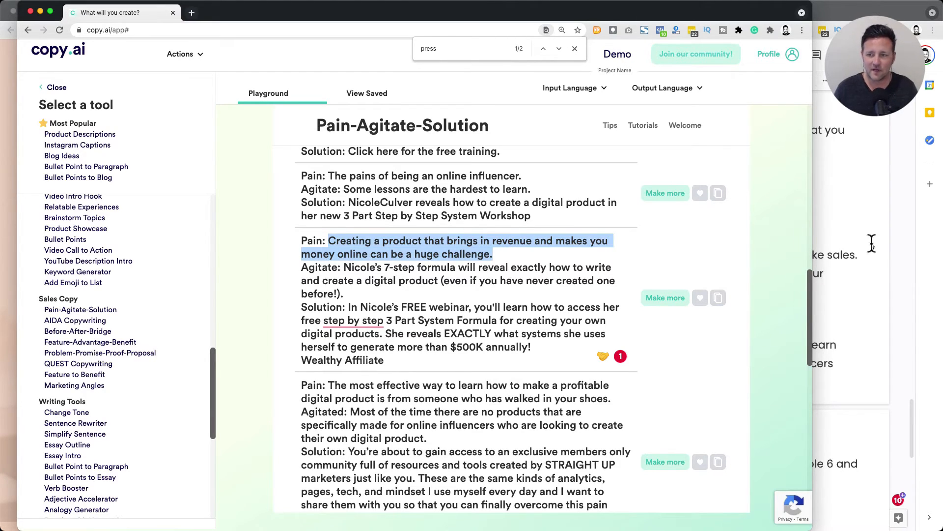
In the Google Docs document, add "Challenges:" above "Call to action ideas:", with the copied Pain sentence as a bullet reworded to "Creating a digital product"
click(855, 256)
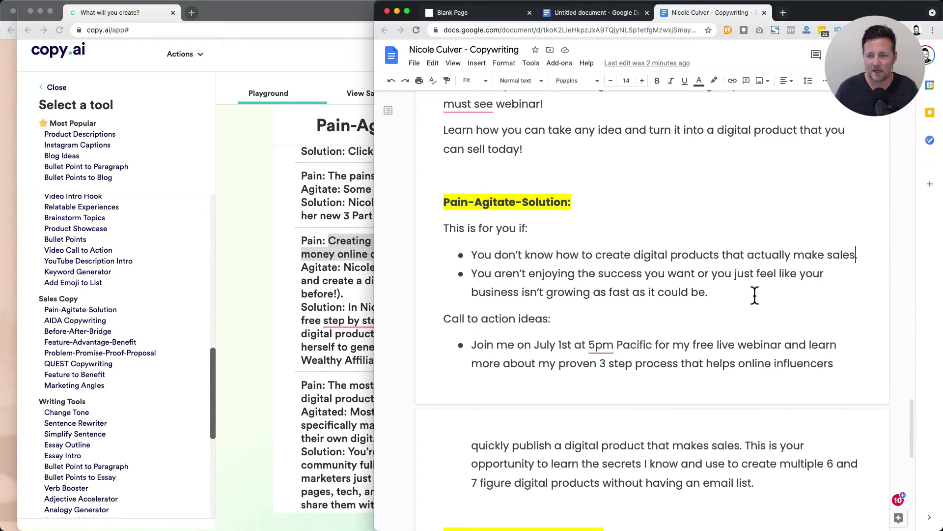
key(Return)
key(Return)
text(Challenge)
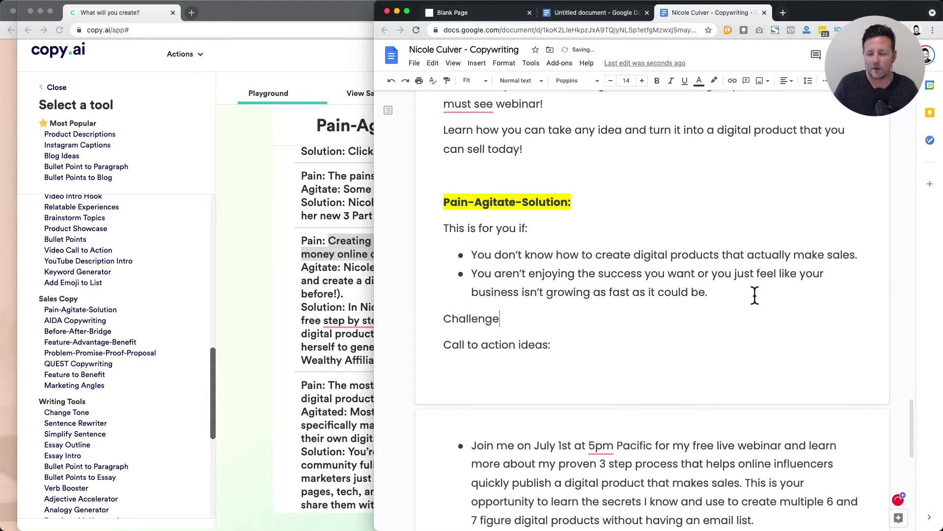
text(s:)
key(Return)
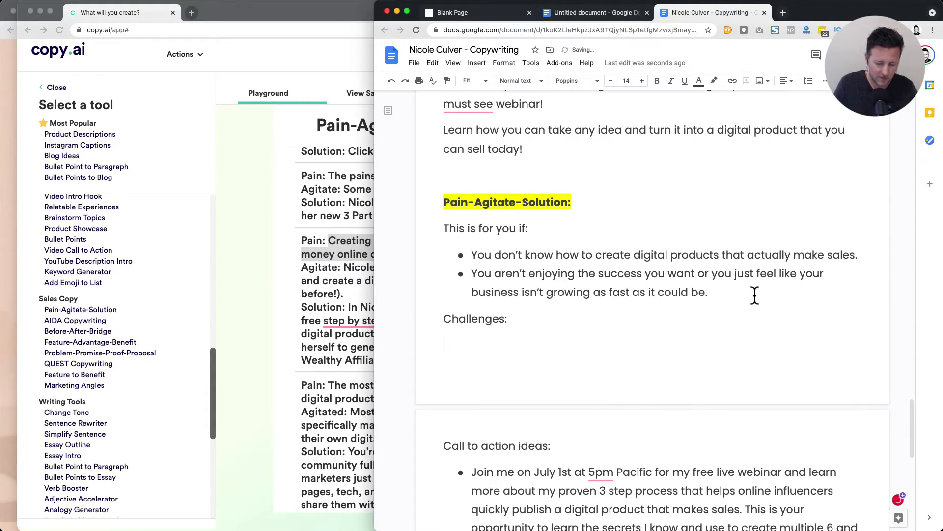
key(super+v)
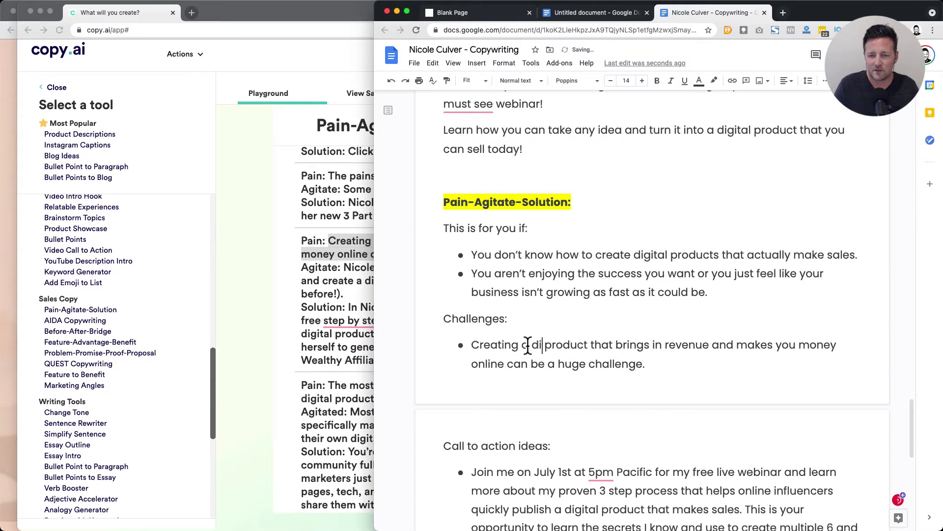
In Copy.ai, copy the fifth result's Agitate sentence about the 7-step formula, through "(even if you have never created one before!)."
click(264, 371)
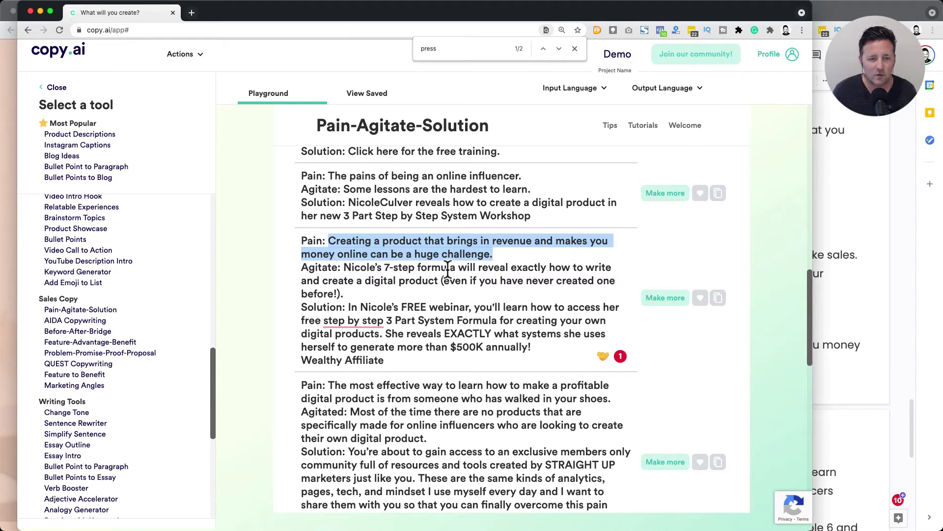
triple_click(345, 269)
key(super+c)
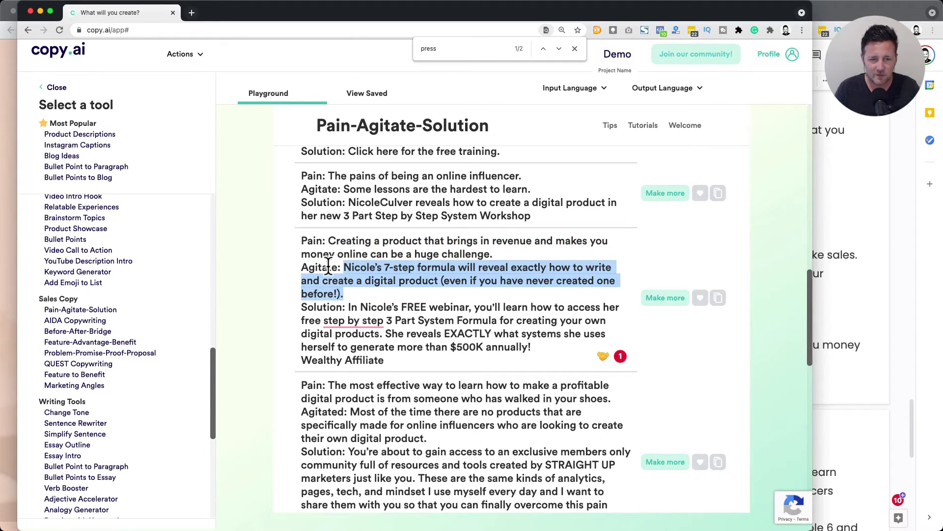
In the Google Docs document, add "Why join this webinar:" after the call to action bullet, with the copied 7-step formula sentence as a bullet
click(844, 314)
scroll(516, 330, down, 5)
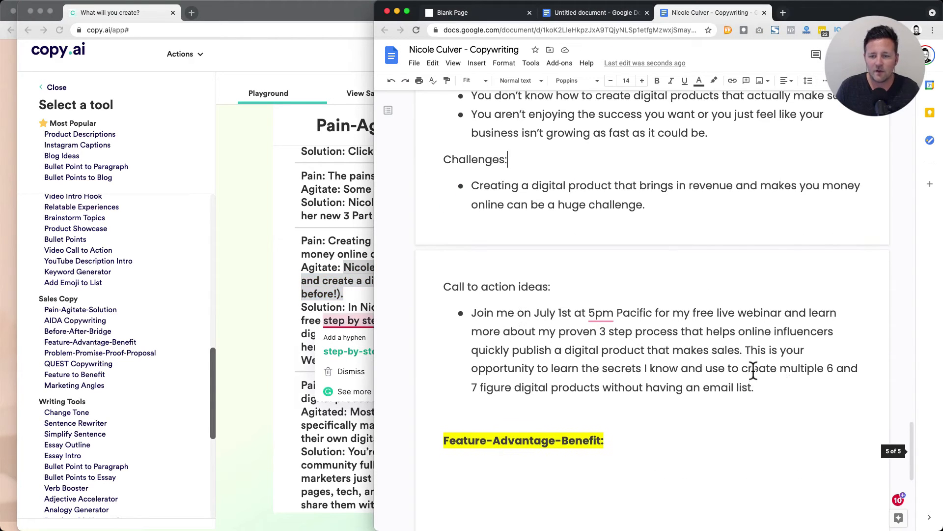
click(783, 387)
key(Return)
key(Return)
key(Return)
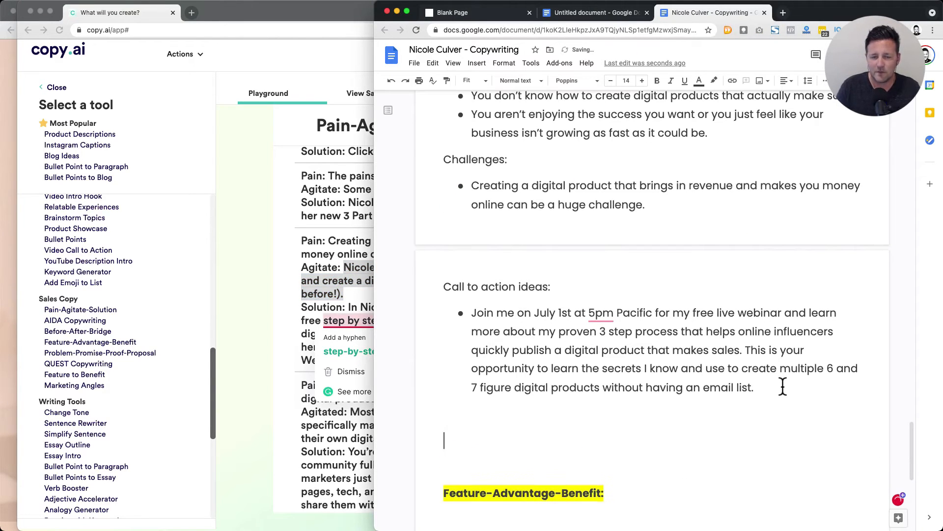
key(BackSpace)
text(Benef)
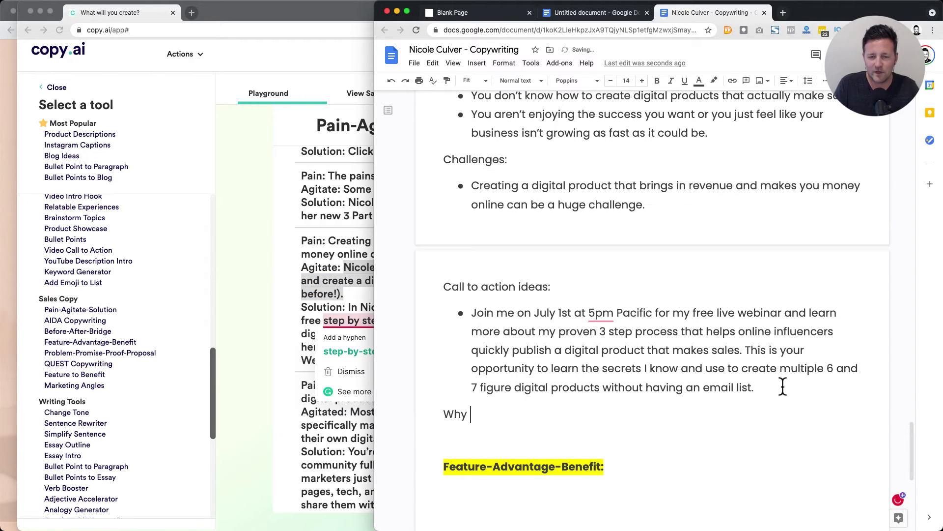
text(join this web)
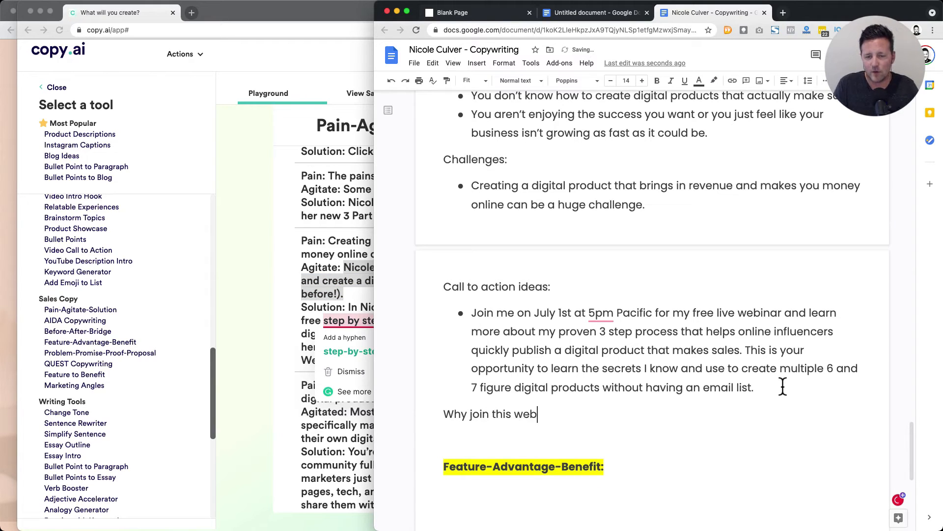
text(inar:)
key(Return)
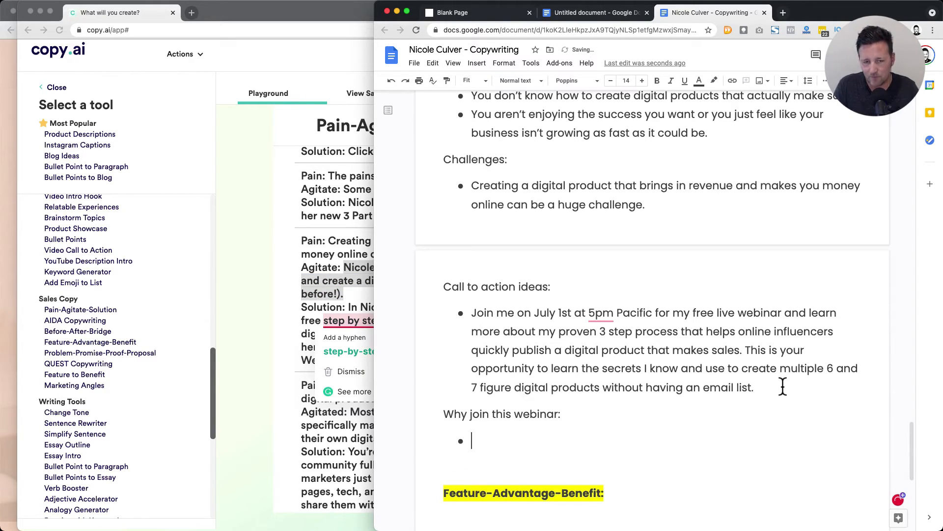
key(super+v)
In Copy.ai, read the sixth Pain-Agitate-Solution result, about learning from someone who has walked in your shoes
click(273, 319)
scroll(273, 319, down, 3)
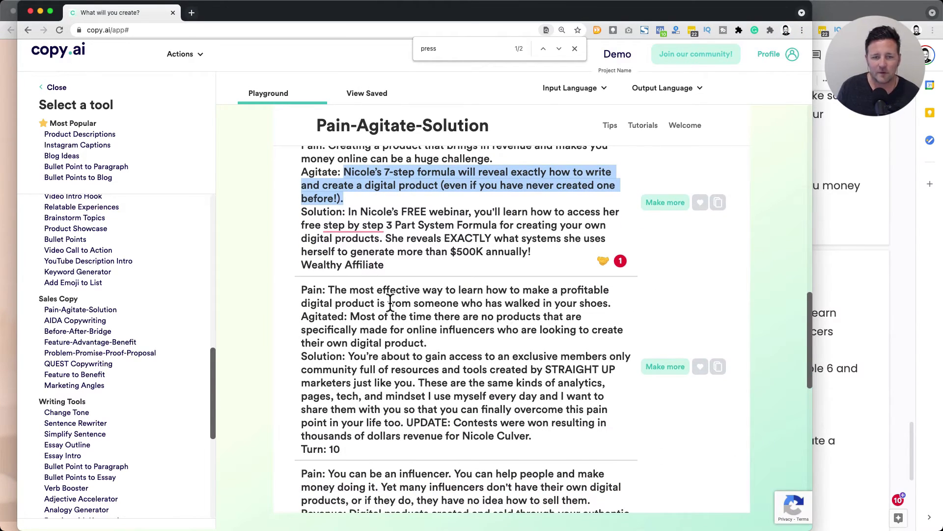
click(330, 291)
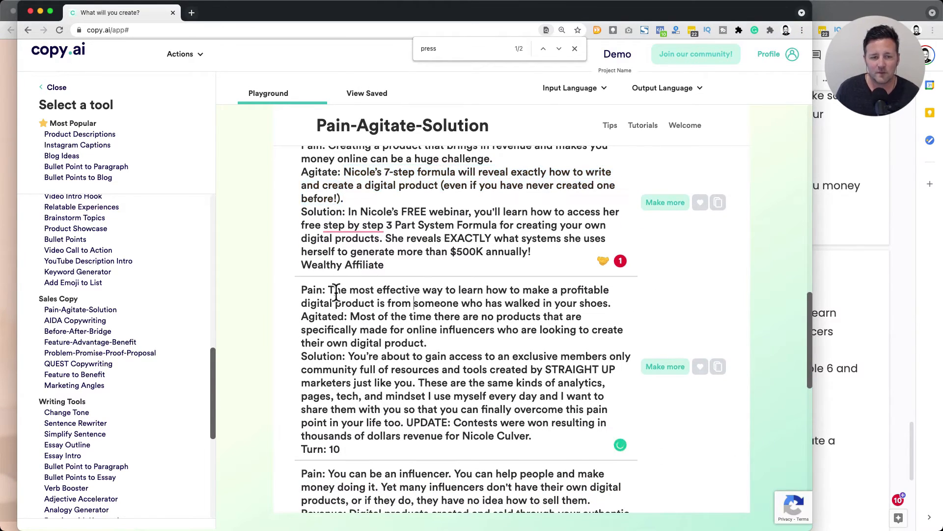
click(355, 289)
drag(355, 289, 446, 290)
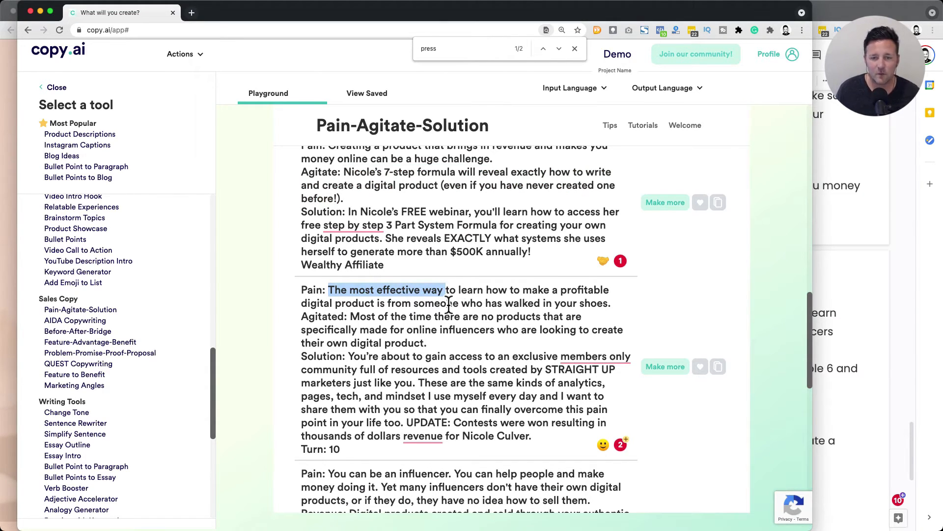
click(333, 288)
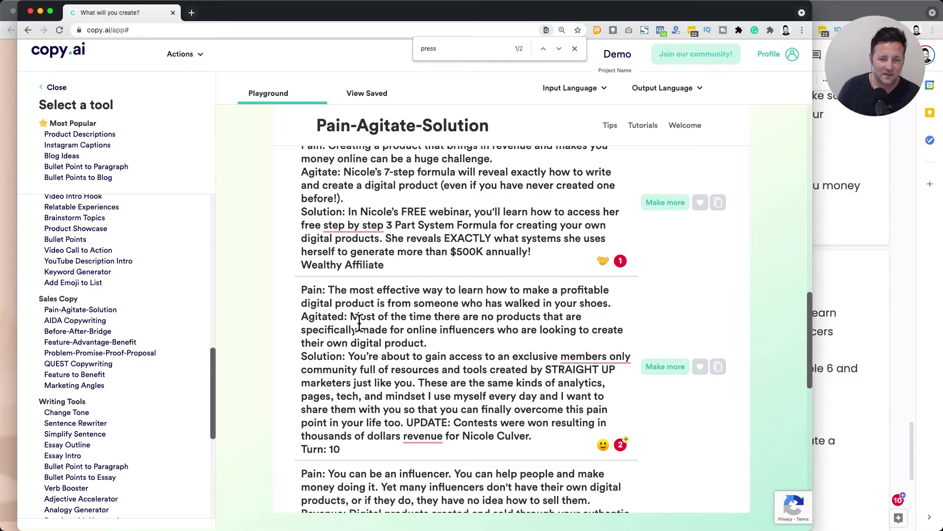
scroll(359, 323, down, 1)
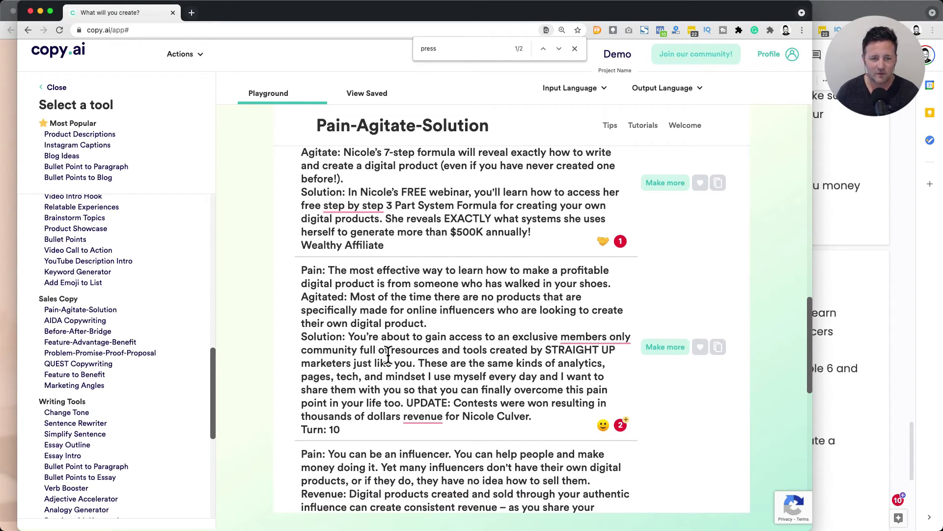
Shorten the last result's Pain text to "Most influencers don't have their own digital products, or if they do, they have no idea how to sell them." and copy it
scroll(388, 355, down, 2)
scroll(389, 355, down, 5)
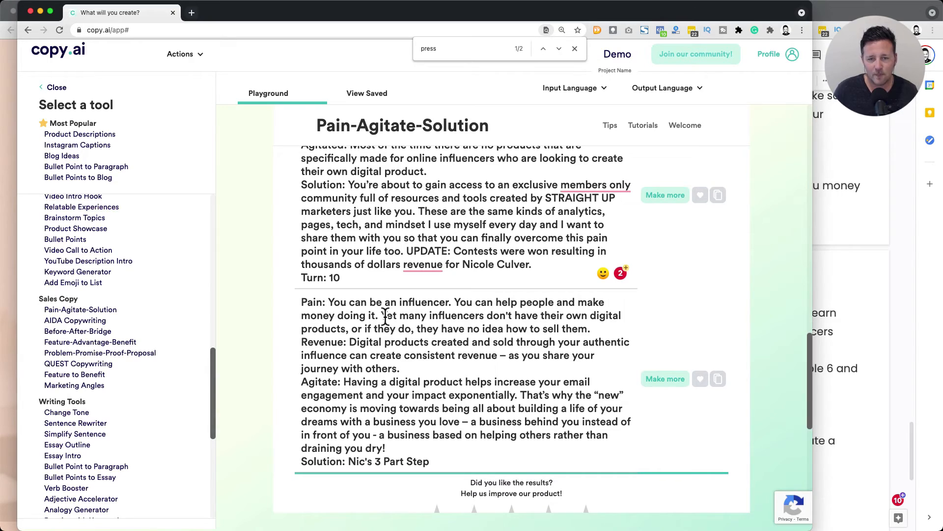
drag(429, 316, 466, 317)
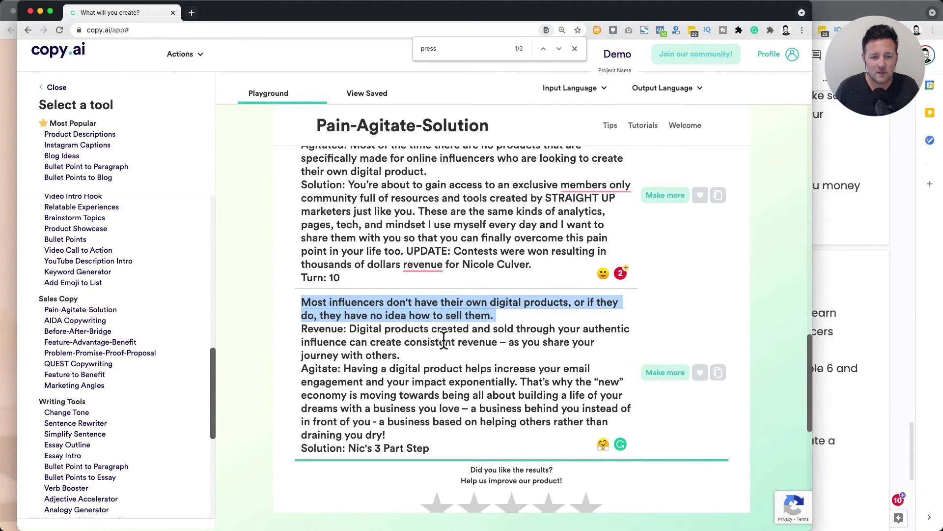
In the Google Docs document, add the heading "Marketing angle:" below the "Why join this webinar:" bullet
click(859, 292)
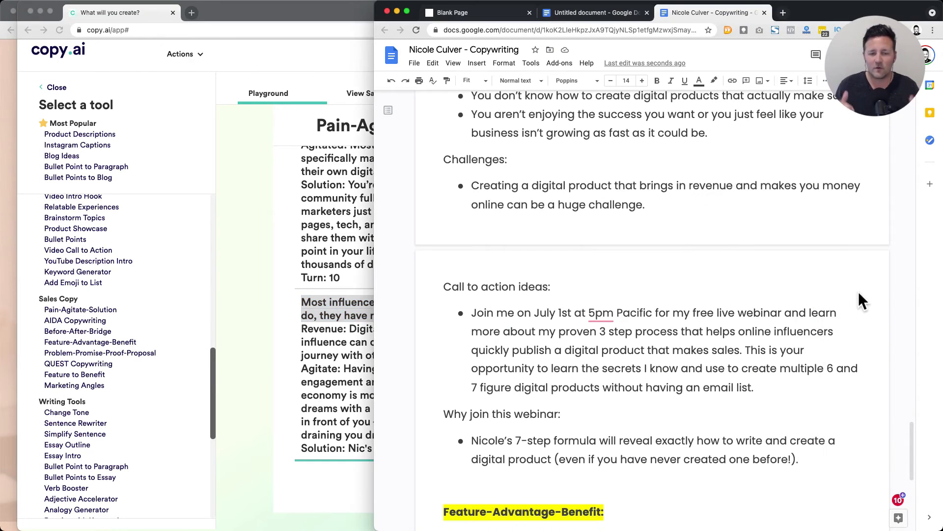
scroll(860, 294, down, 1)
scroll(658, 317, up, 3)
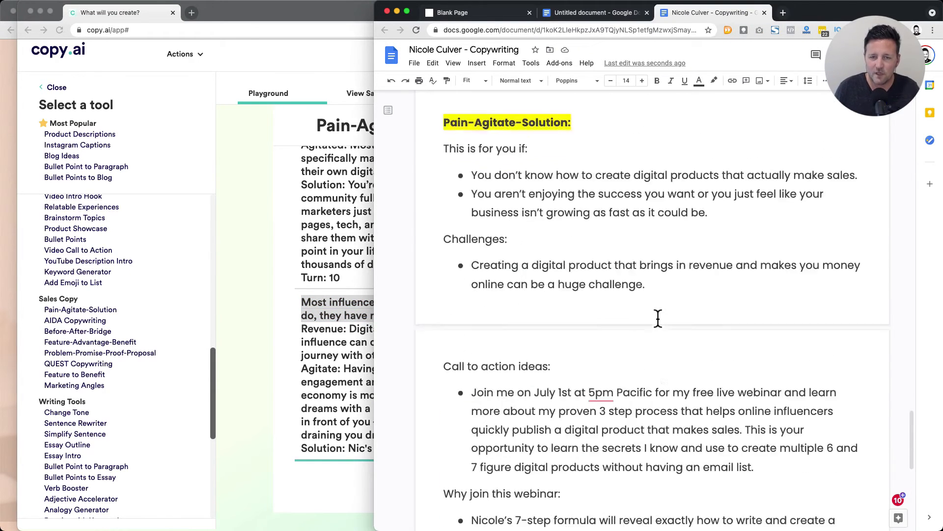
scroll(658, 317, down, 2)
scroll(659, 317, down, 1)
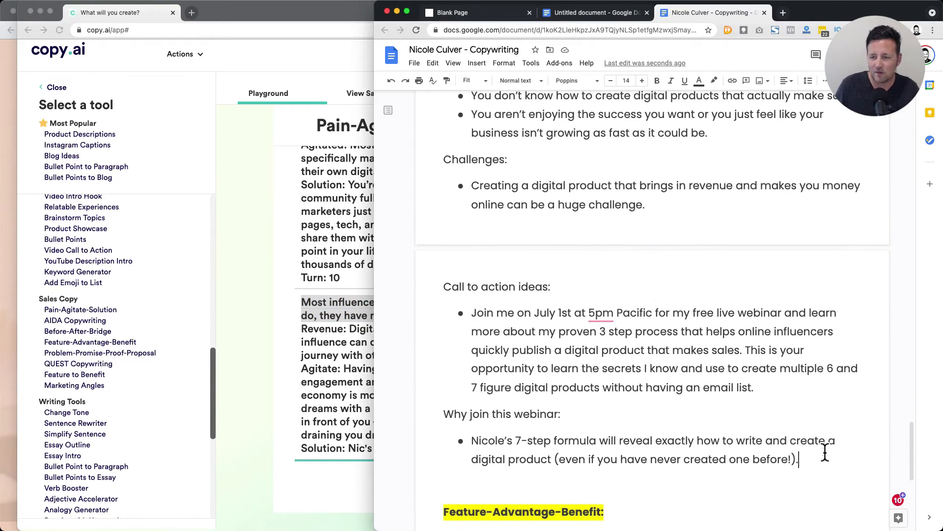
key(Return)
text(Marketing angle:)
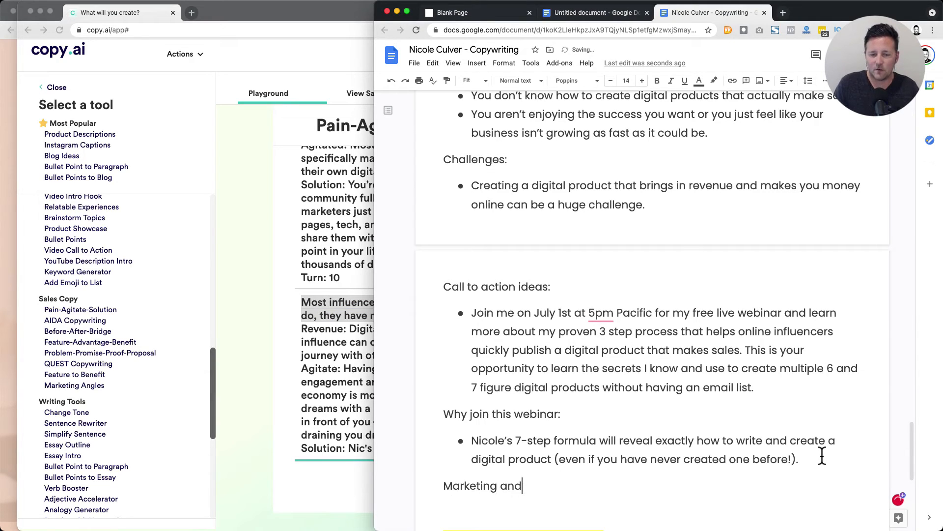
key(Return)
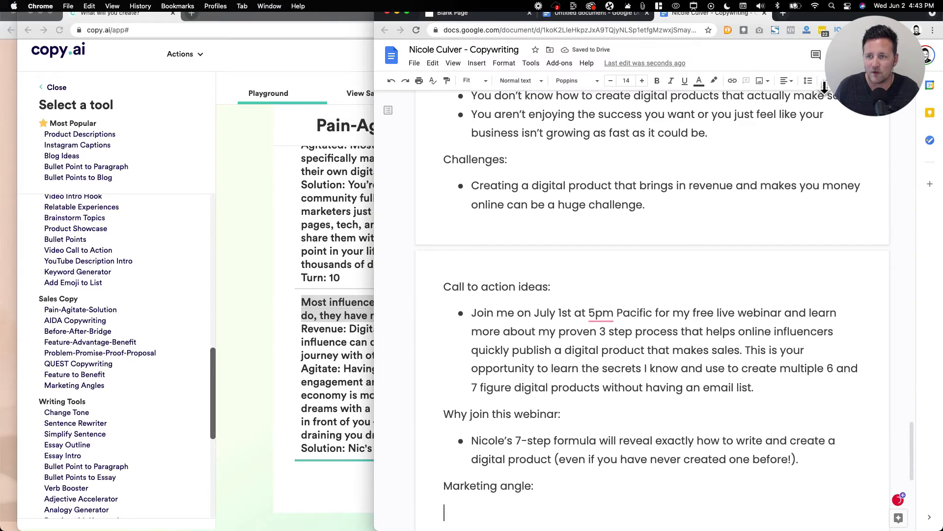
Add "Pain:" above "This is for you if:", with the copied sentence about most influencers as its first bullet
scroll(502, 409, up, 5)
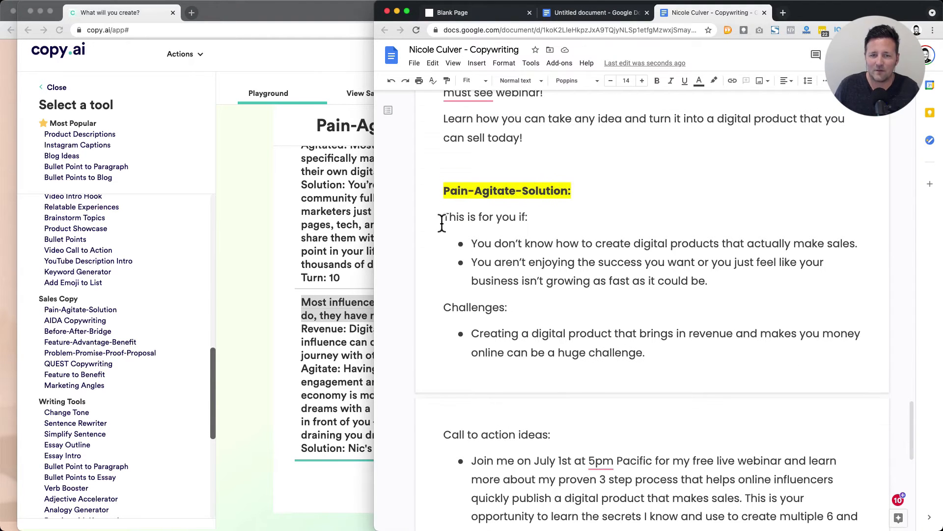
click(444, 218)
key(Return)
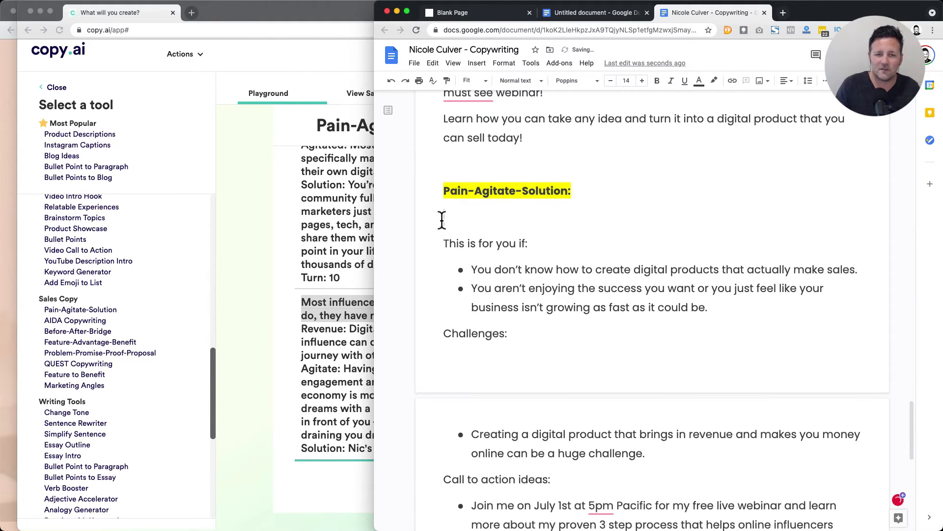
text(Paind)
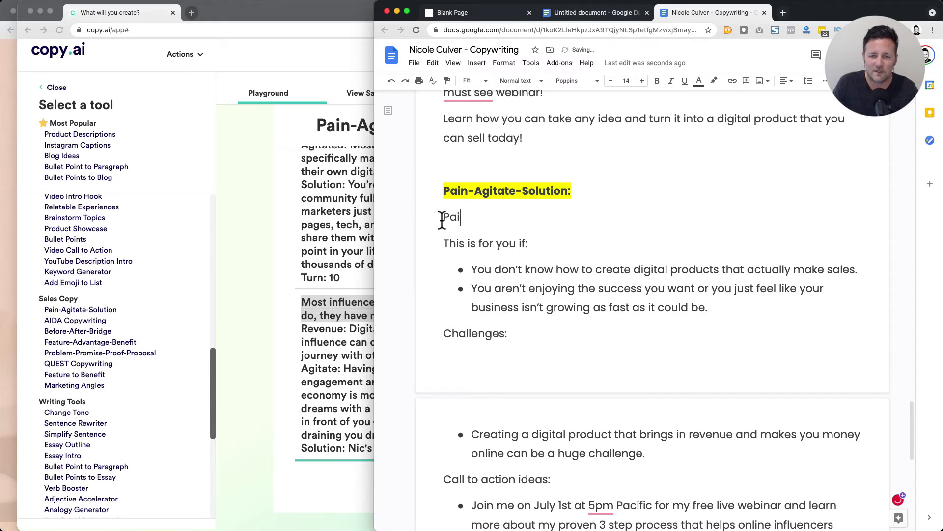
key(BackSpace)
key(BackSpace)
text(n:)
key(Return)
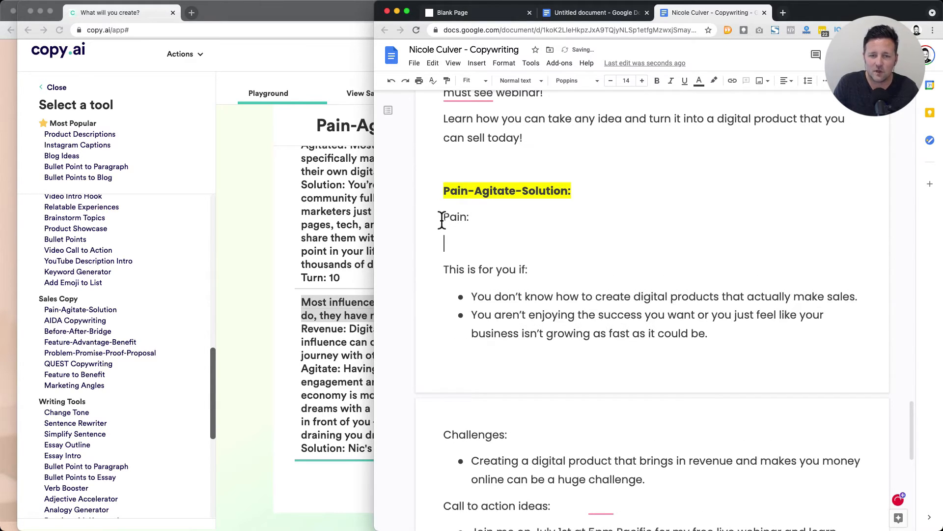
text(Most influencers don't have their own digital products, or if they do, they have no idea how to sell them.)
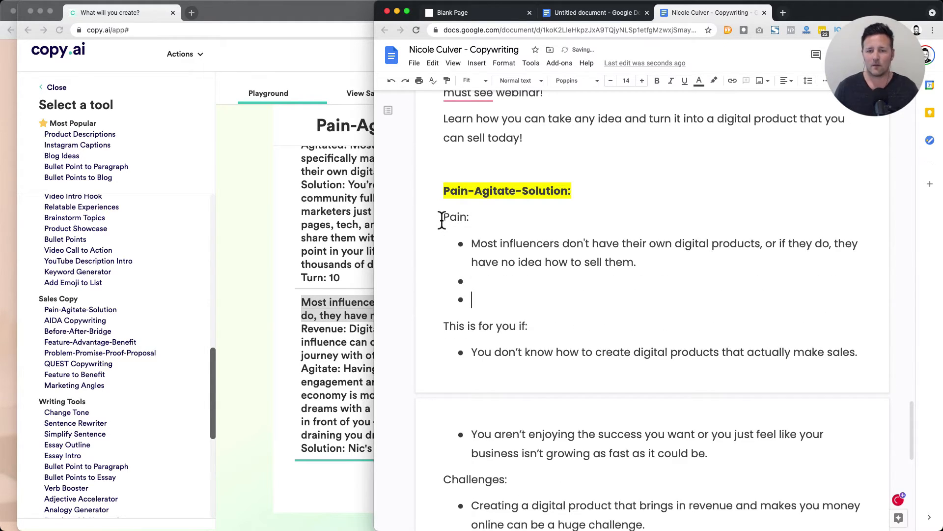
Copy the last Copy.ai result's Revenue sentence and paste it as the second bullet under "Pain:" in the Google Docs document
click(264, 333)
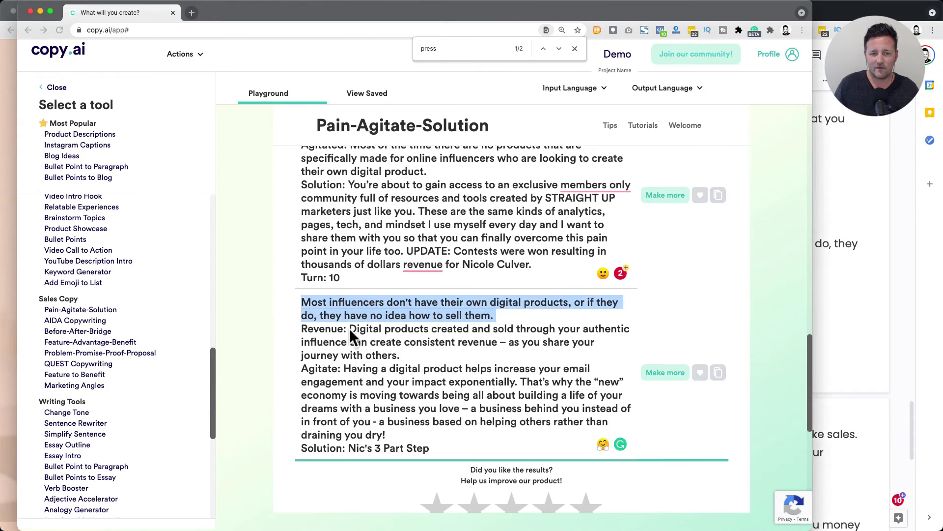
drag(350, 328, 396, 354)
key(super+c)
click(798, 317)
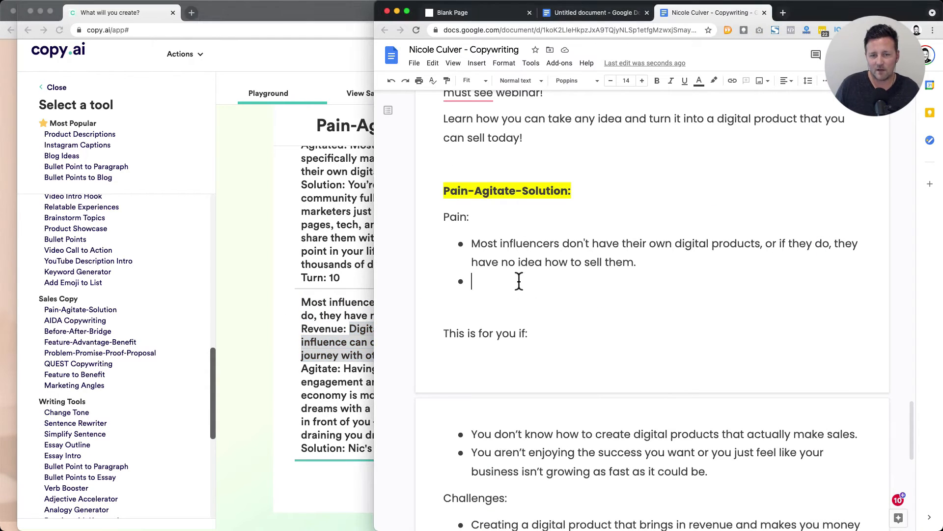
key(super+v)
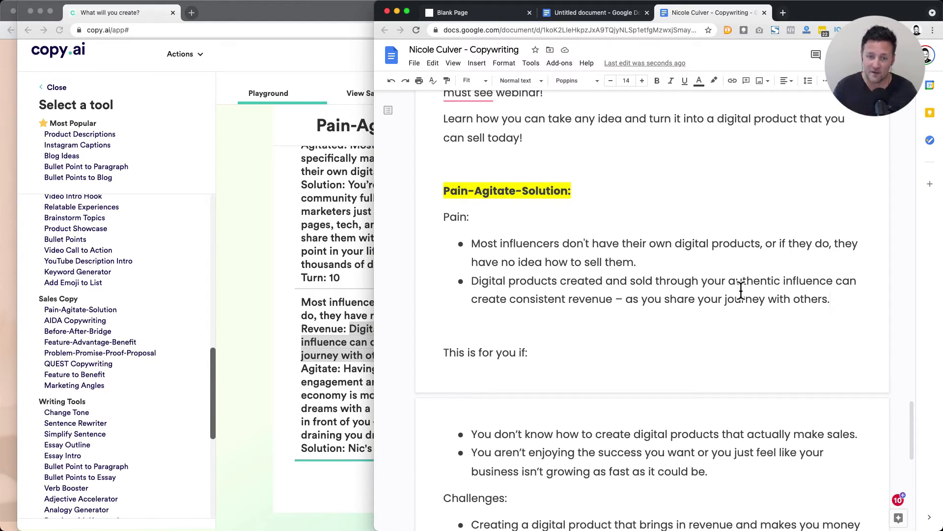
Copy the last Copy.ai result's Agitate text, through "draining you dry!", and paste it as the third bullet under "Pain:" in the document
click(273, 301)
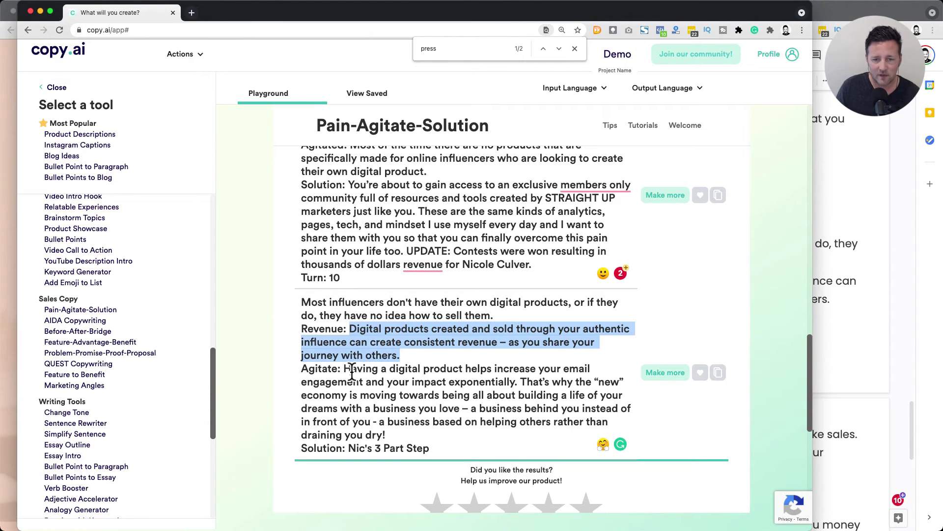
drag(344, 369, 386, 436)
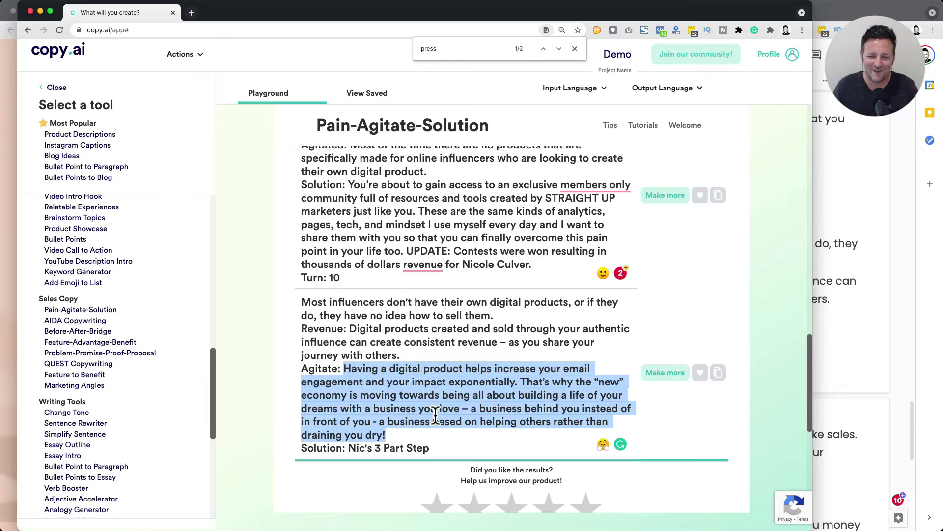
click(866, 272)
key(Return)
key(super+v)
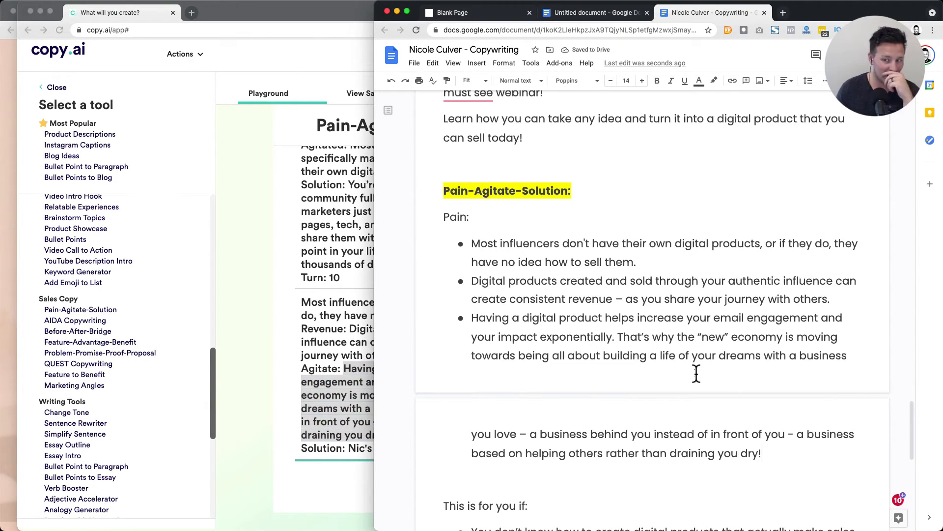
Review the three bullets under "Pain:" and the sections that follow them in the document
triple_click(476, 317)
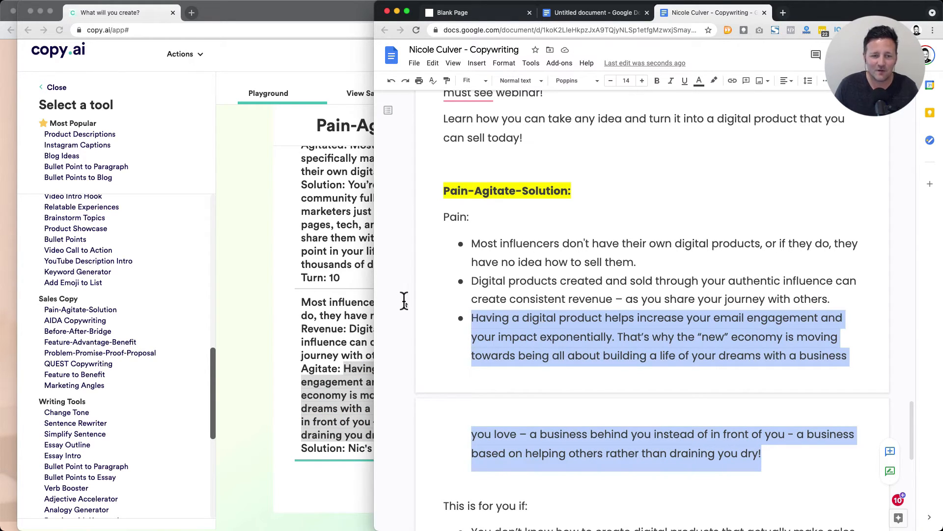
click(515, 325)
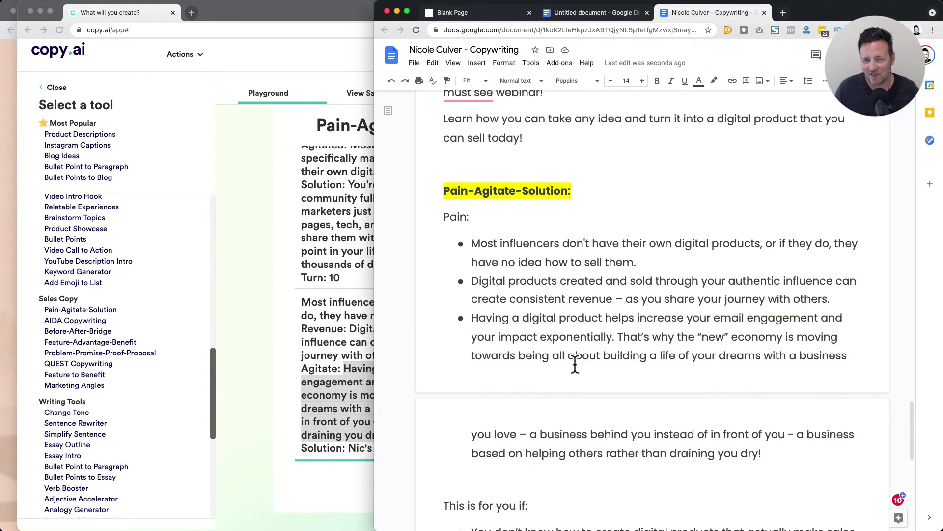
scroll(607, 350, up, 1)
drag(472, 272, 791, 439)
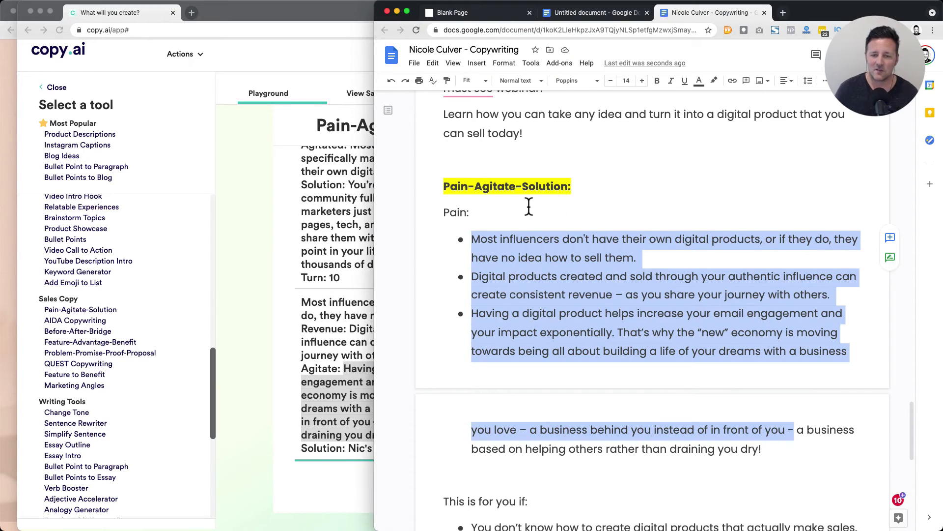
scroll(530, 209, down, 5)
click(485, 246)
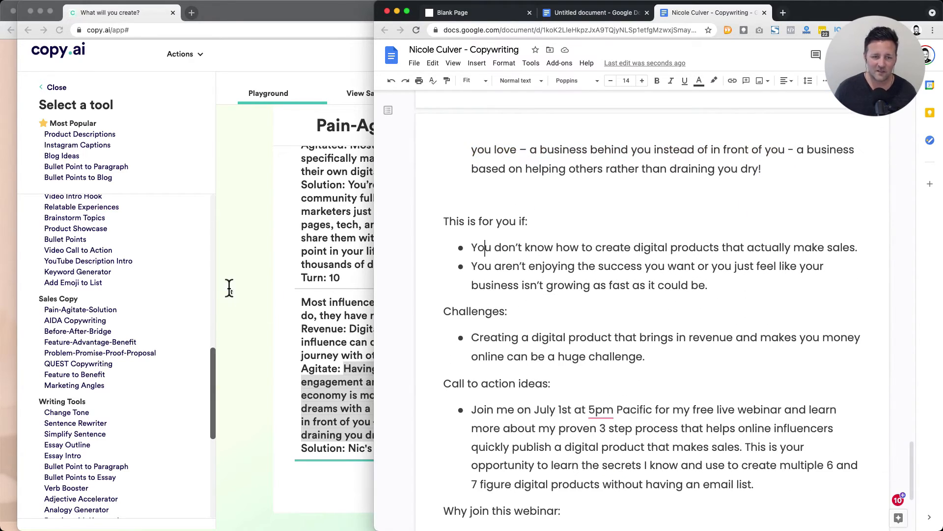
In Copy.ai, generate a new batch of Pain-Agitate-Solution results, and check the document's existing headings in Google Docs meanwhile
click(229, 286)
click(339, 388)
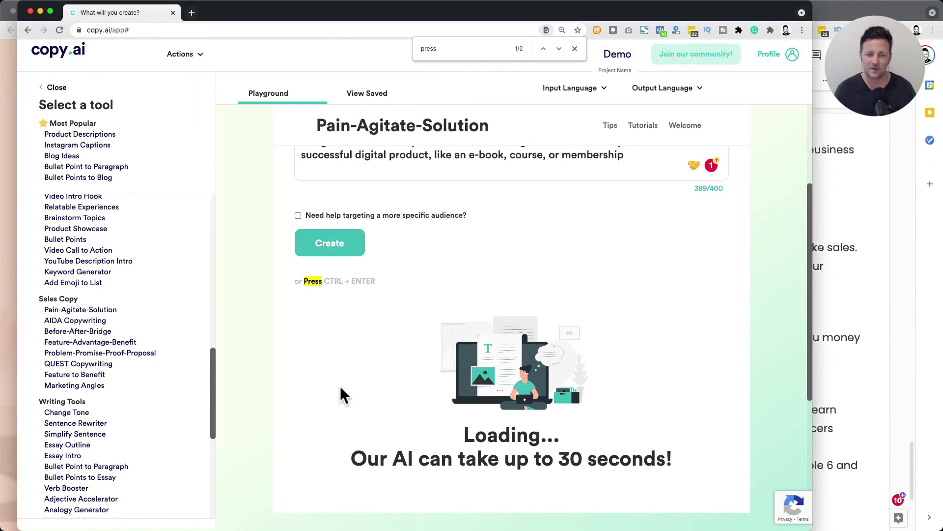
click(880, 276)
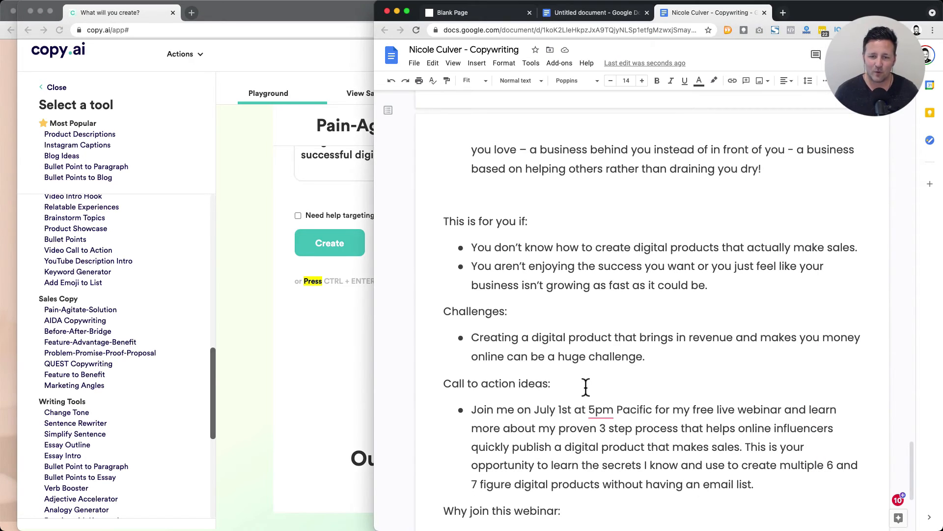
scroll(585, 386, down, 4)
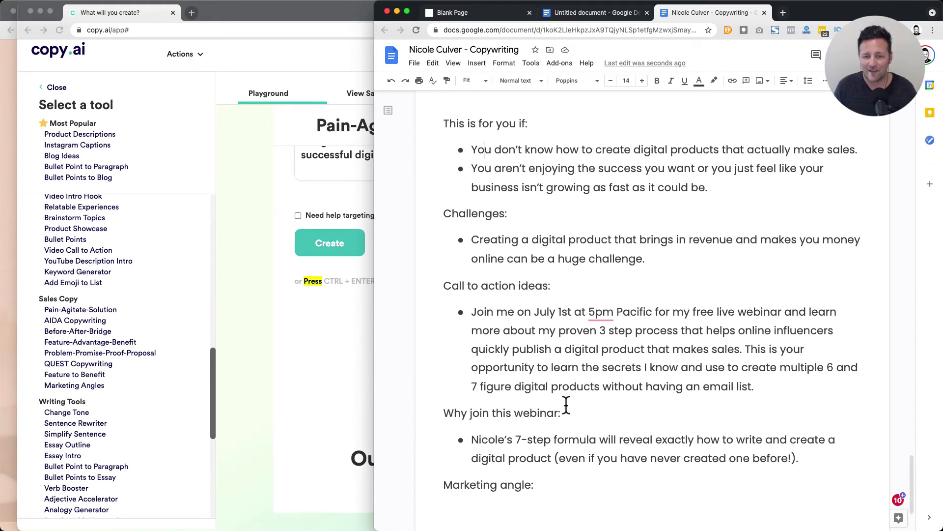
In Copy.ai, copy the first new result's Pain, Agitate and Solution text, through "own DIGITAL PRODUCT."
click(265, 334)
scroll(275, 329, down, 1)
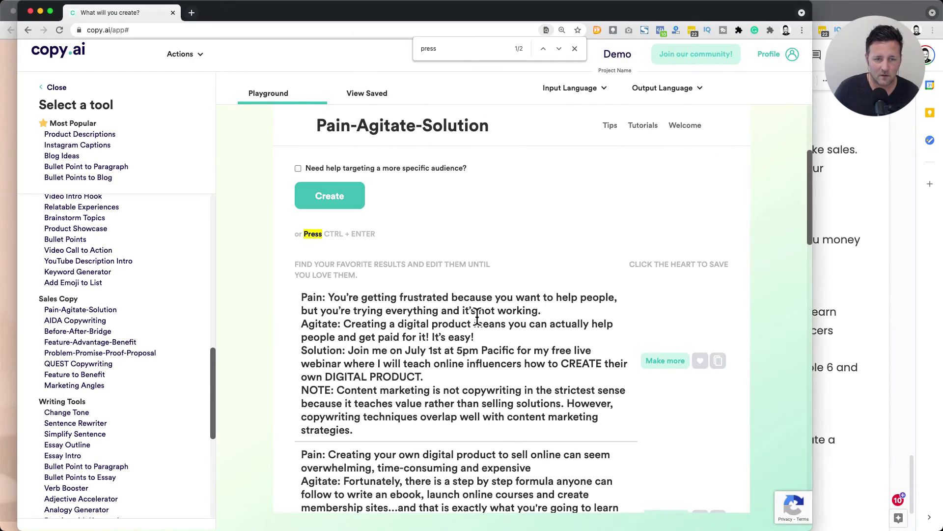
click(574, 316)
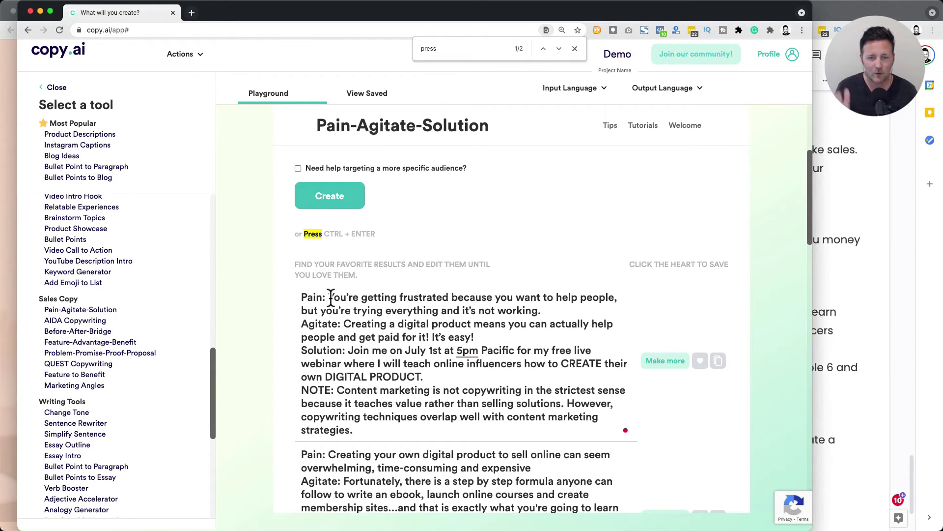
drag(475, 338, 305, 297)
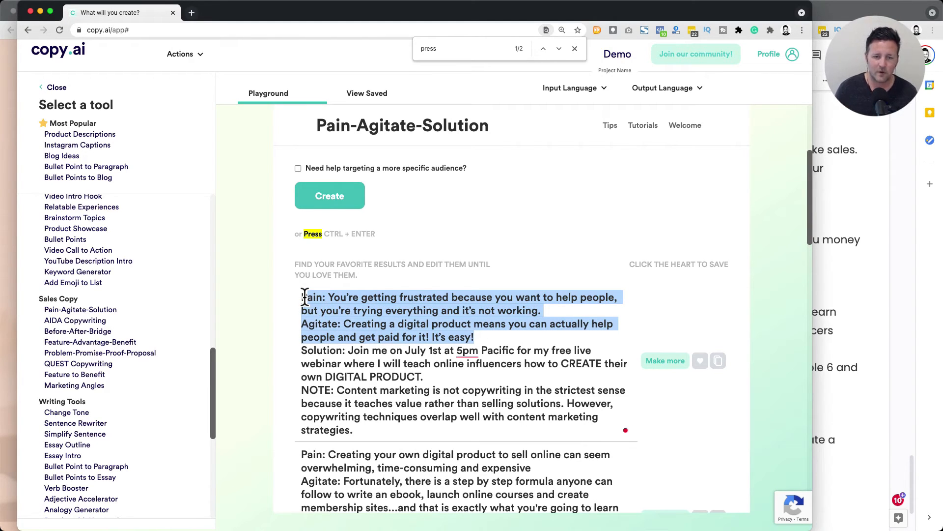
click(401, 330)
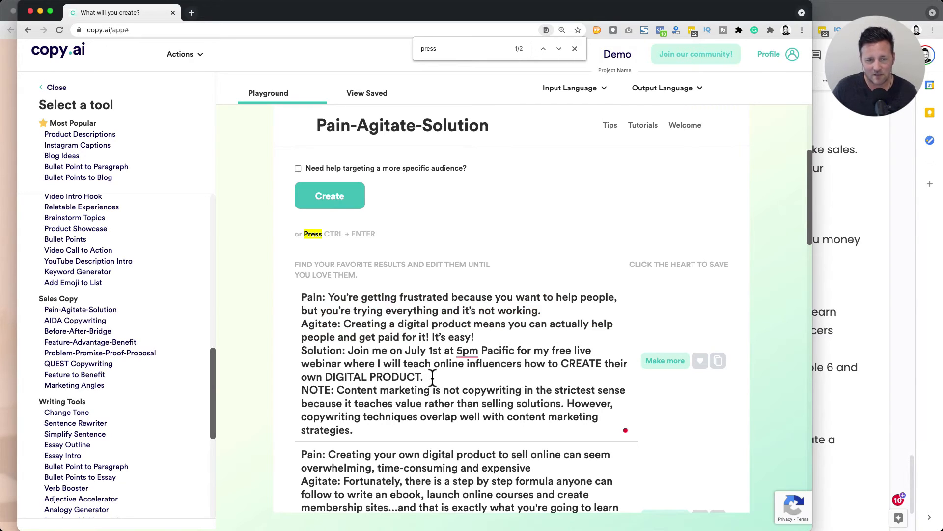
drag(432, 377, 301, 297)
key(super+c)
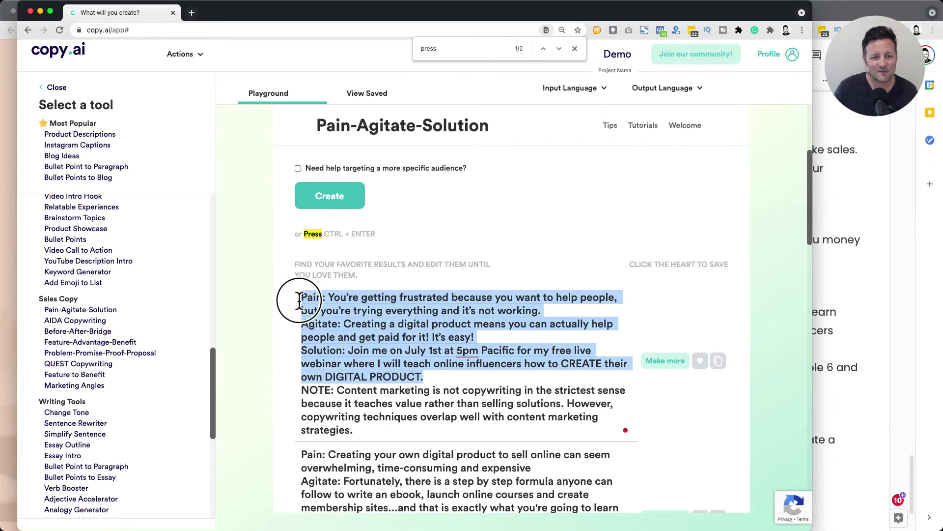
Paste the copied Pain, Agitate and Solution text directly under the "Pain-Agitate-Solution:" heading in the Google Docs document and review it
click(841, 345)
scroll(633, 287, up, 7)
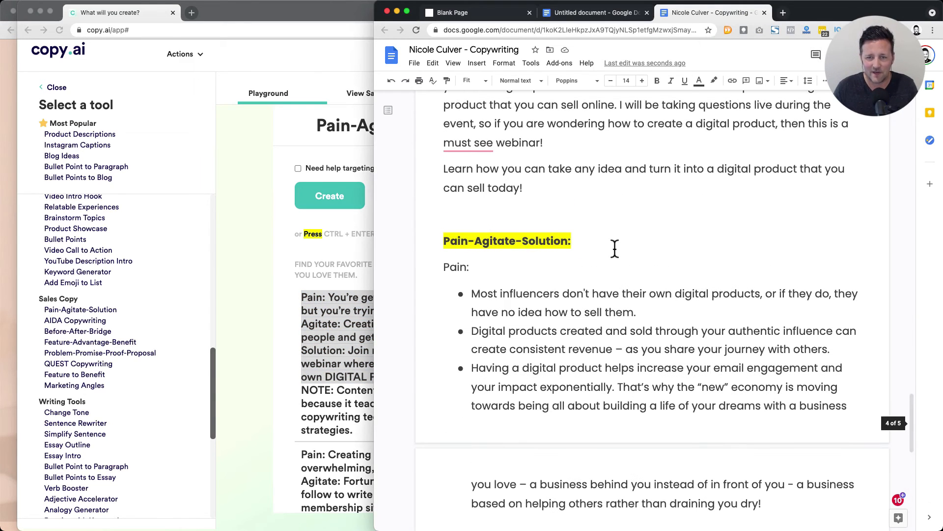
click(615, 248)
key(Return)
key(super+v)
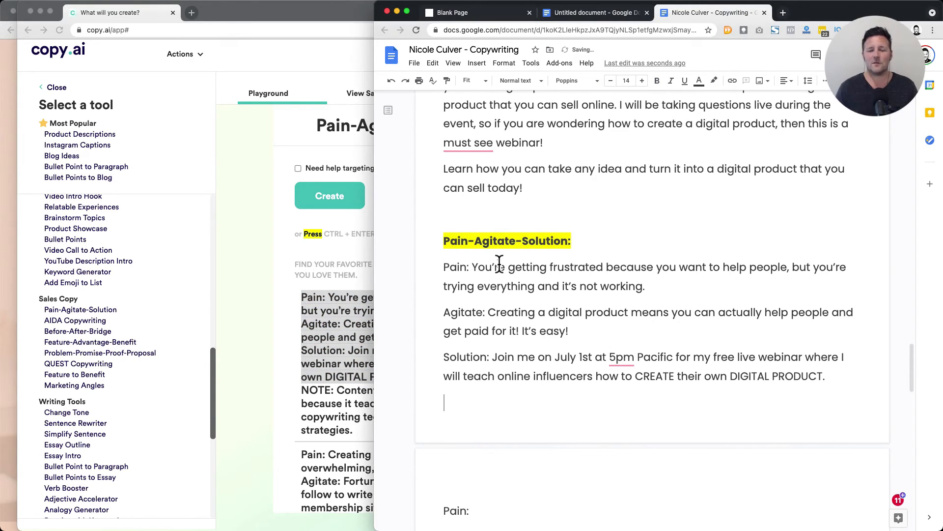
scroll(492, 260, down, 1)
drag(444, 256, 863, 368)
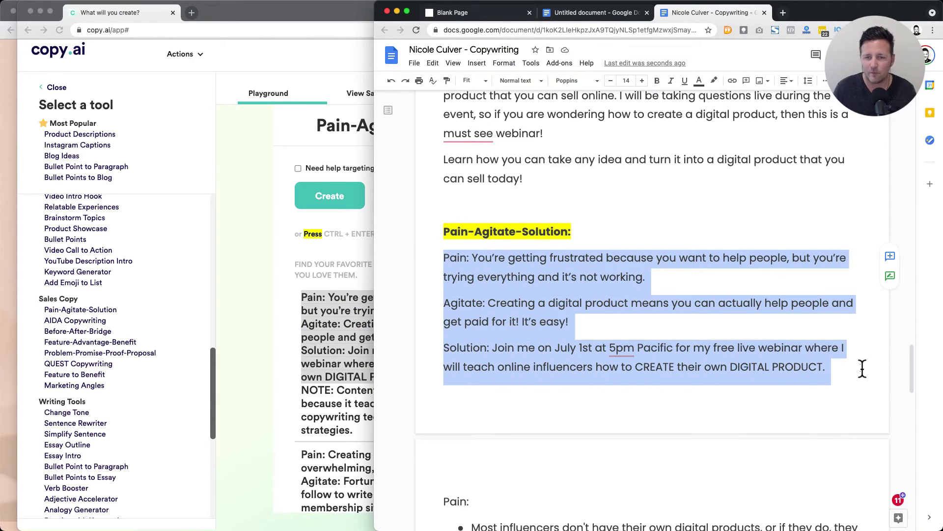
click(688, 280)
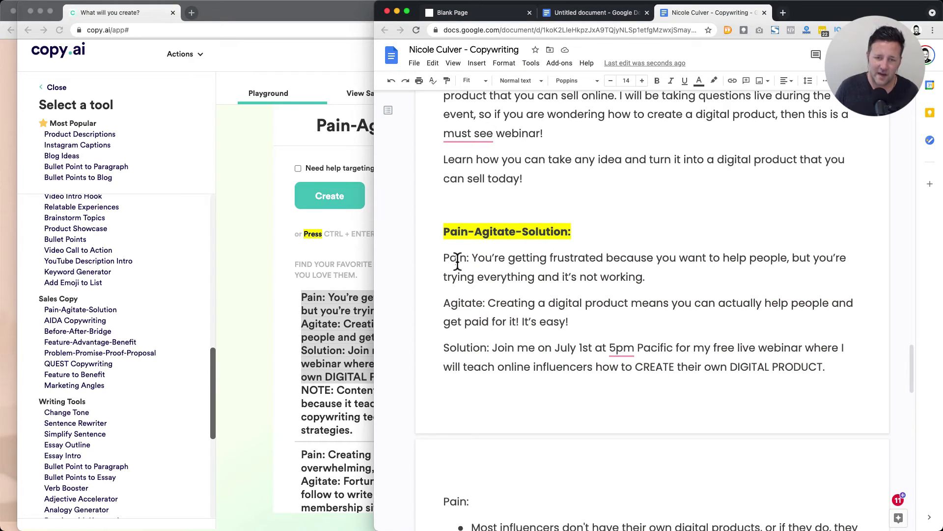
Reread the webinar description entered in Copy.ai, then locate the "Feature-Advantage-Benefit:" heading in the Google Docs document
click(253, 284)
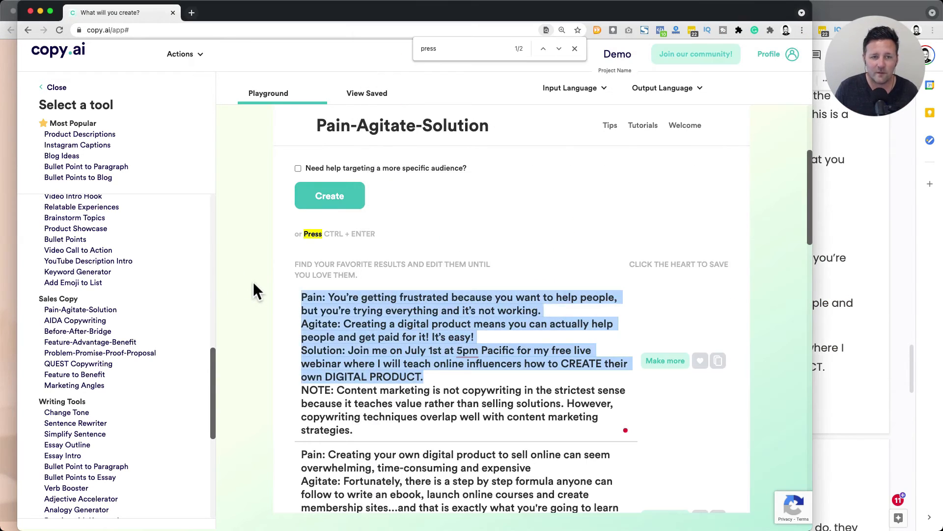
scroll(254, 285, up, 5)
drag(384, 250, 540, 259)
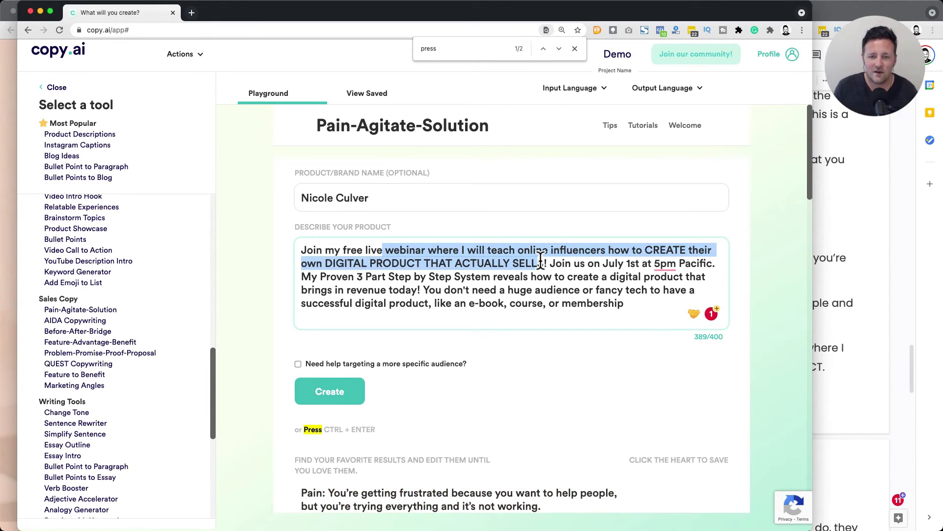
drag(424, 291, 544, 290)
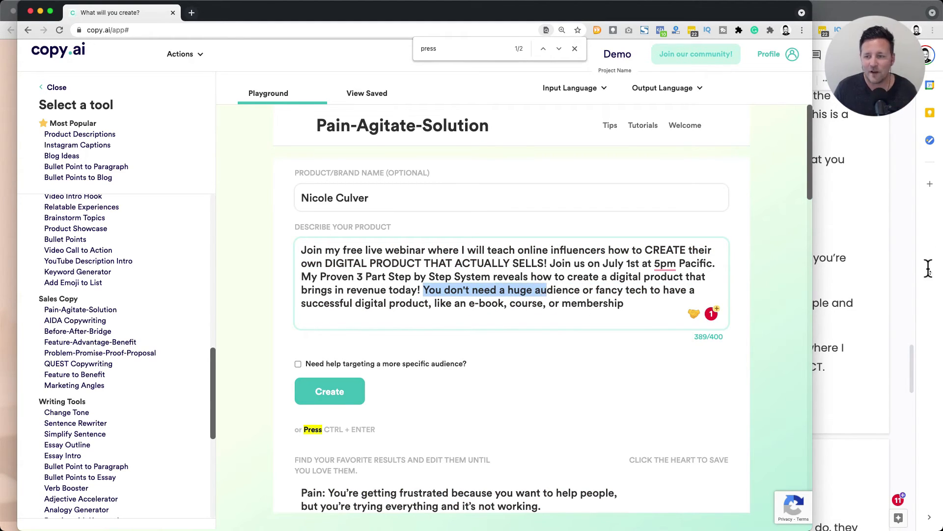
click(863, 276)
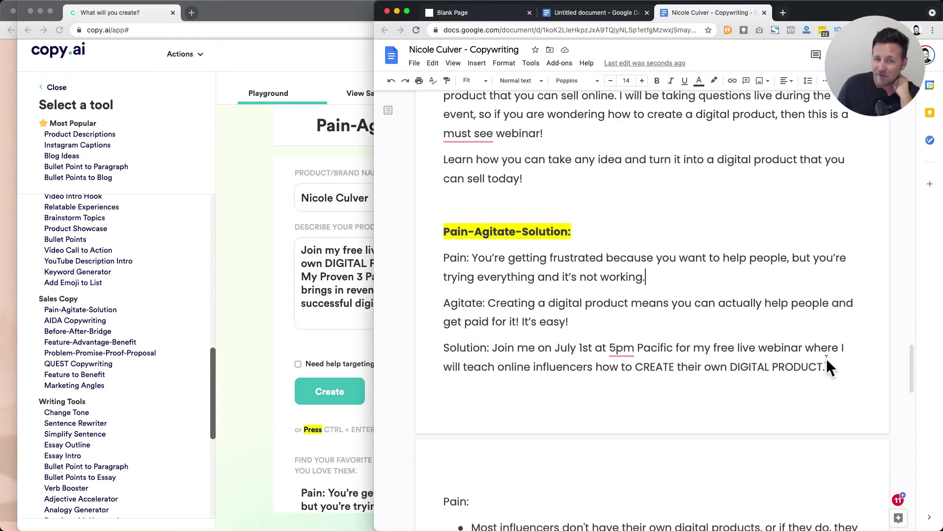
scroll(538, 238, down, 20)
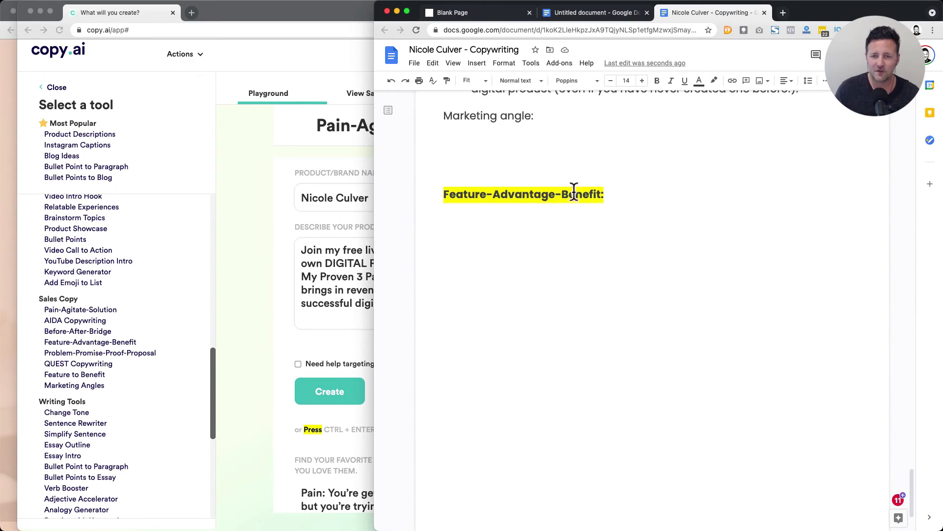
In Copy.ai, generate Feature-Advantage-Benefit results from the existing webinar description and read the first result
click(236, 317)
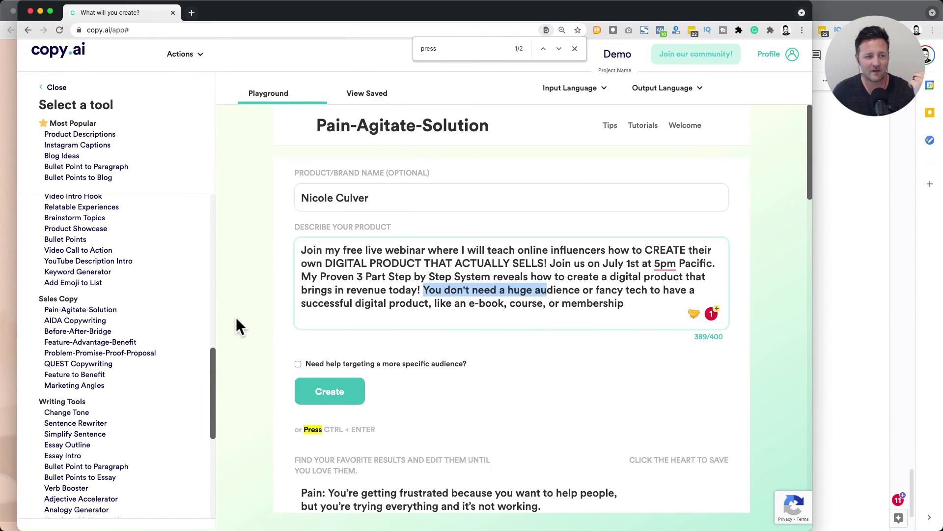
click(77, 344)
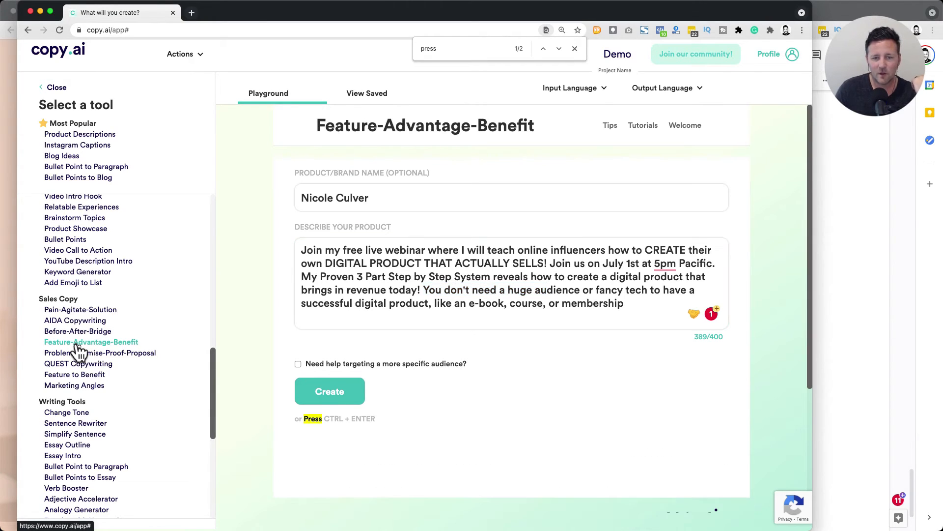
click(329, 391)
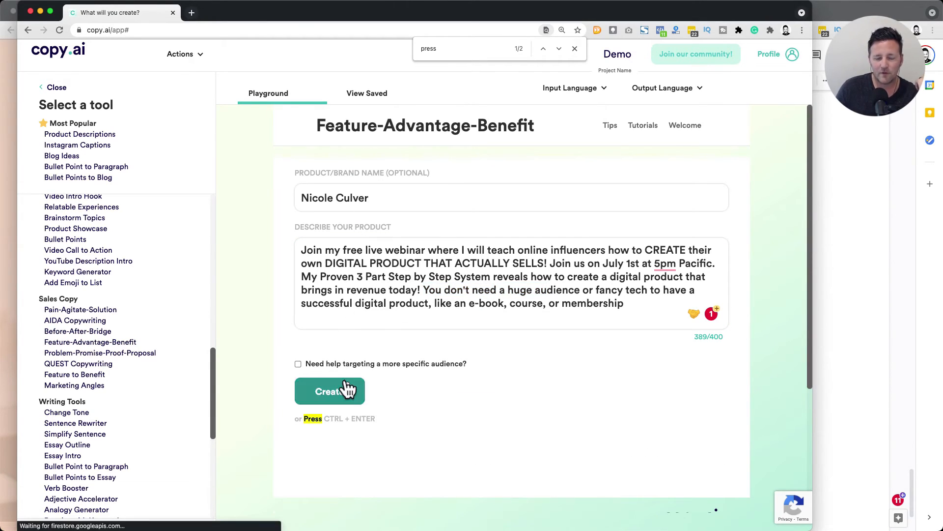
scroll(285, 294, down, 5)
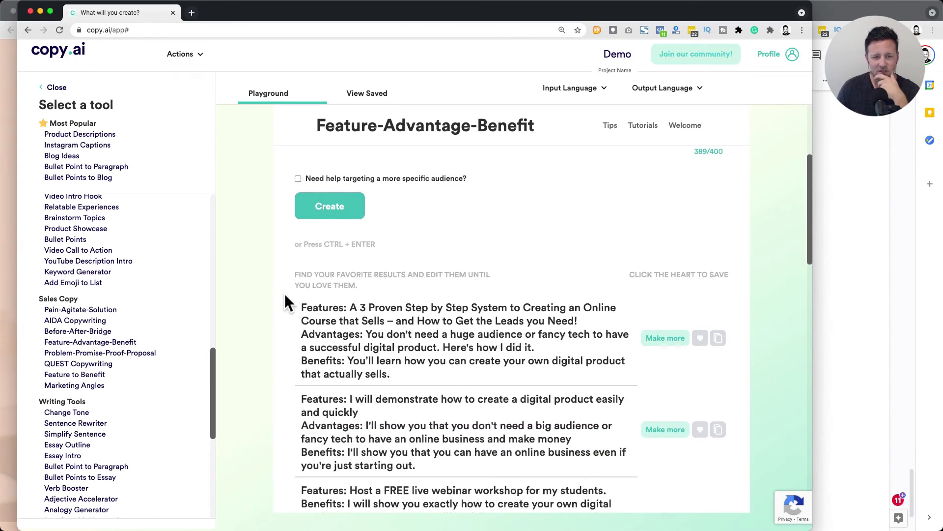
drag(348, 287, 404, 308)
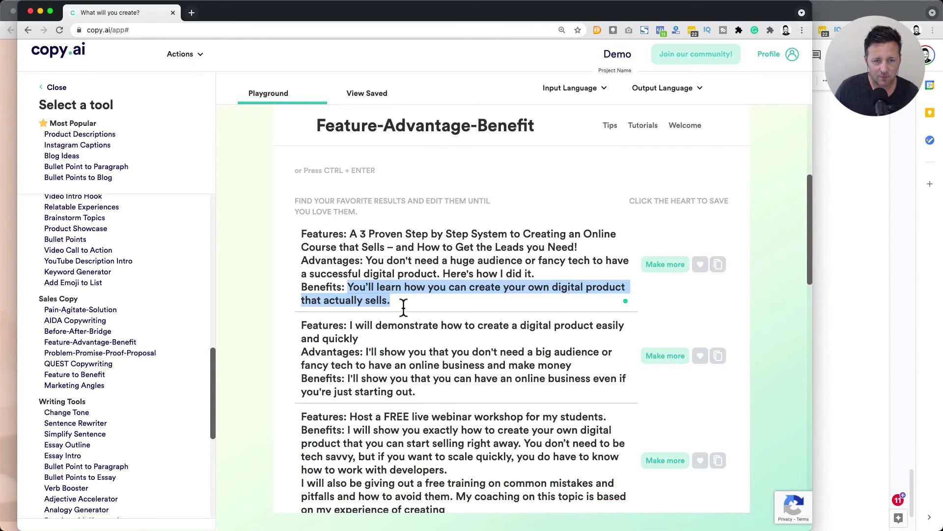
click(363, 278)
scroll(364, 278, up, 1)
drag(361, 271, 380, 319)
scroll(380, 318, down, 2)
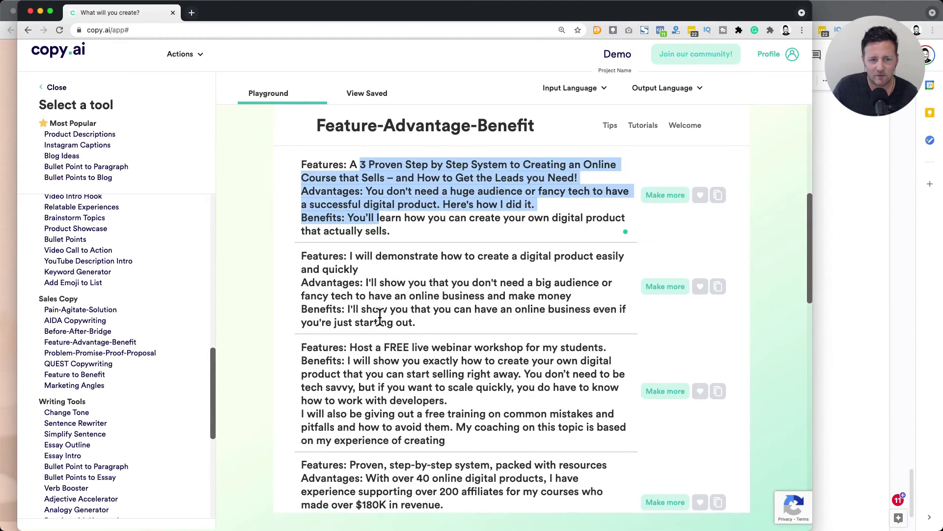
Under "Feature-Advantage-Benefit:" in the document, add "Key benefits:" with the second Copy.ai result's Features text as its first bullet
drag(350, 252, 370, 267)
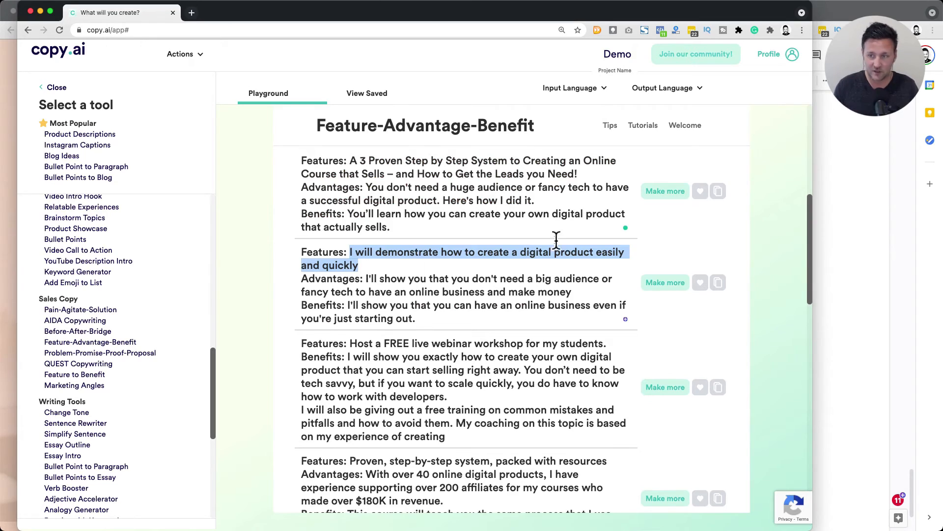
click(846, 287)
scroll(537, 322, down, 1)
click(537, 324)
click(607, 292)
key(Return)
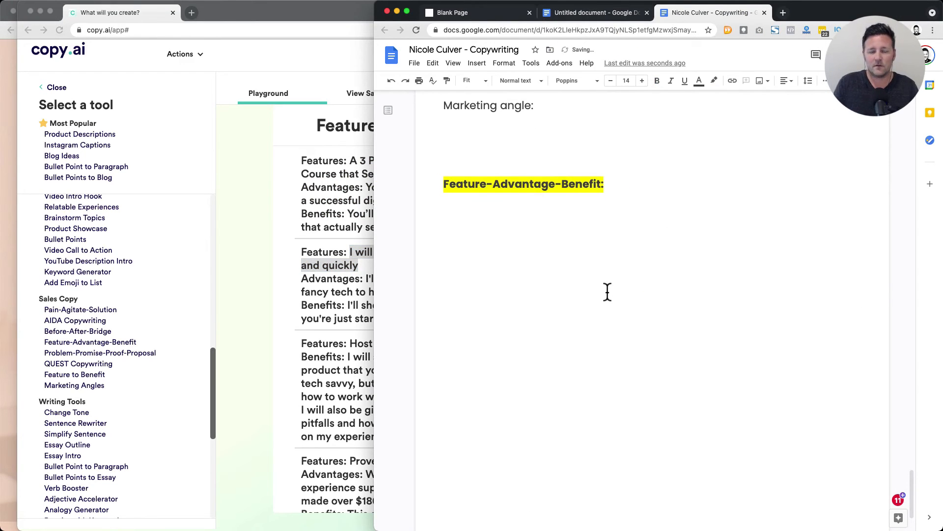
text(Key be)
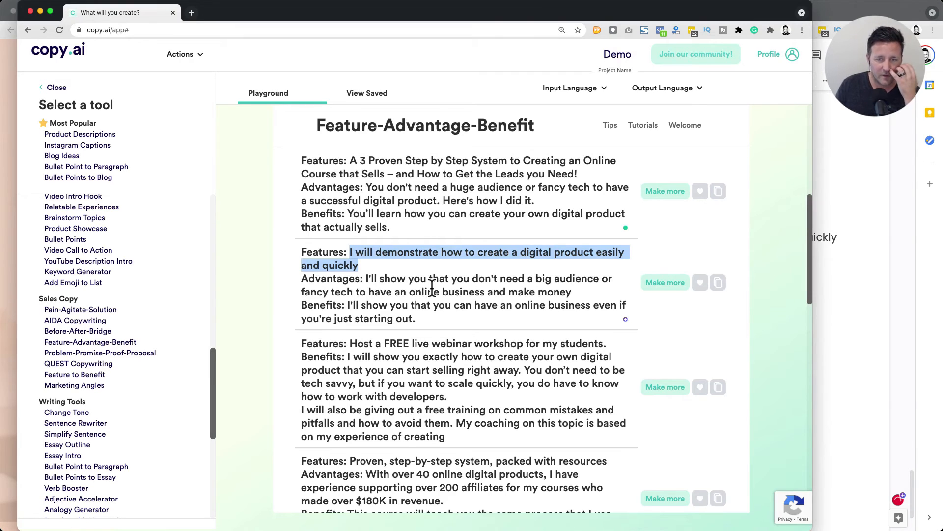
Copy the second Copy.ai result's Advantages text, through "make money", and paste it as the second bullet under "Key benefits:" in the document
click(368, 280)
shift+click(574, 292)
key(super+c)
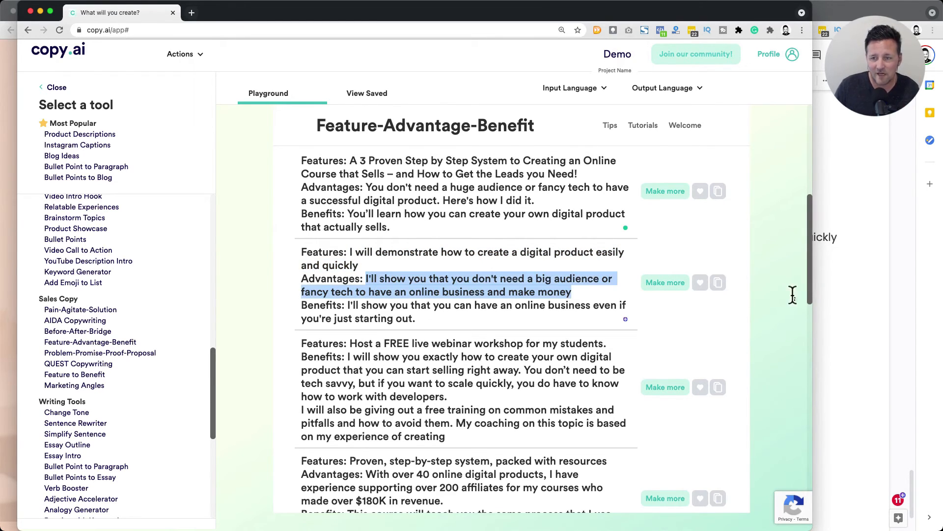
click(823, 302)
key(Return)
key(super+v)
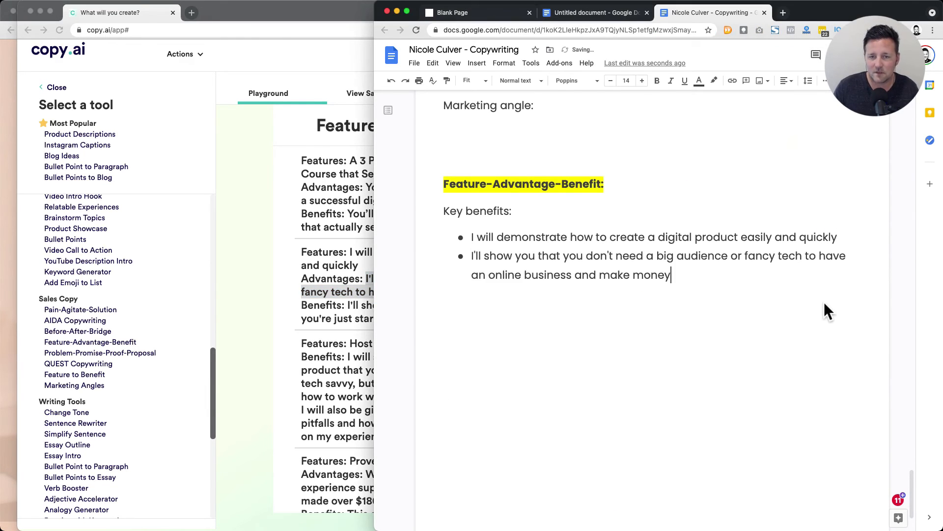
Copy the third Copy.ai result's Benefits text, through "scale quickly", and paste it as the third bullet under "Key benefits:" in the document
drag(416, 318, 348, 305)
scroll(349, 304, down, 2)
scroll(349, 305, down, 1)
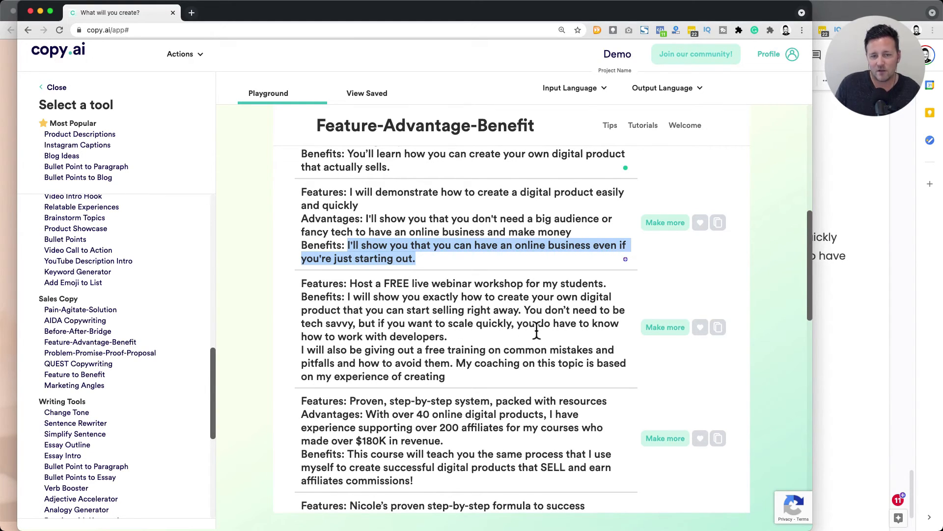
click(464, 337)
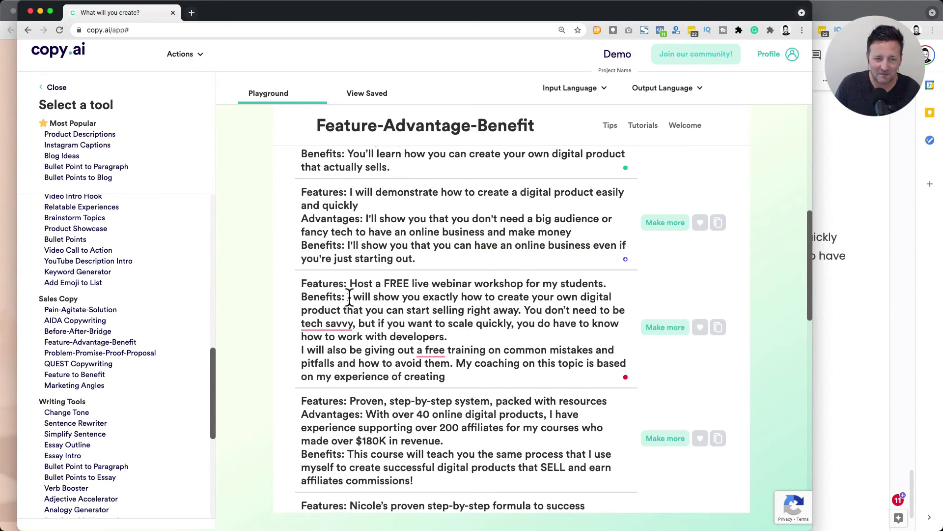
shift+click(512, 324)
key(super+c)
click(863, 330)
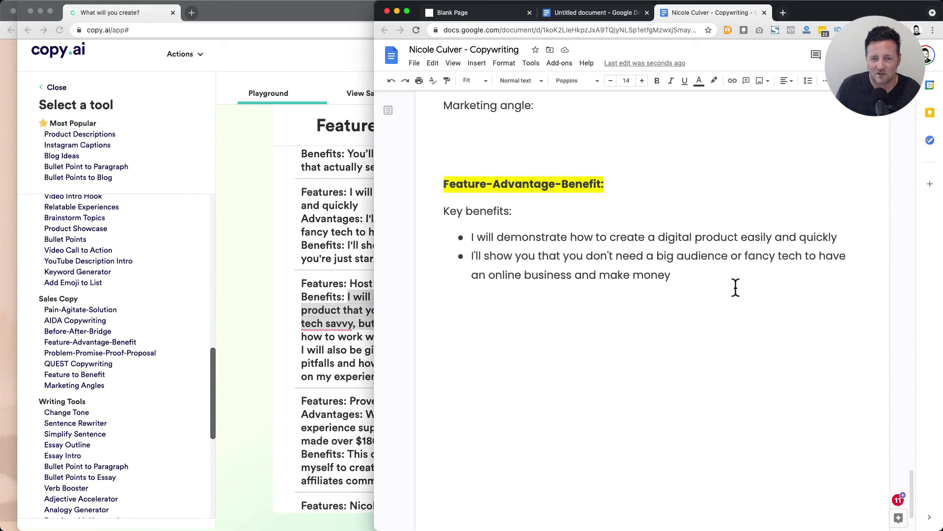
key(Return)
key(super+v)
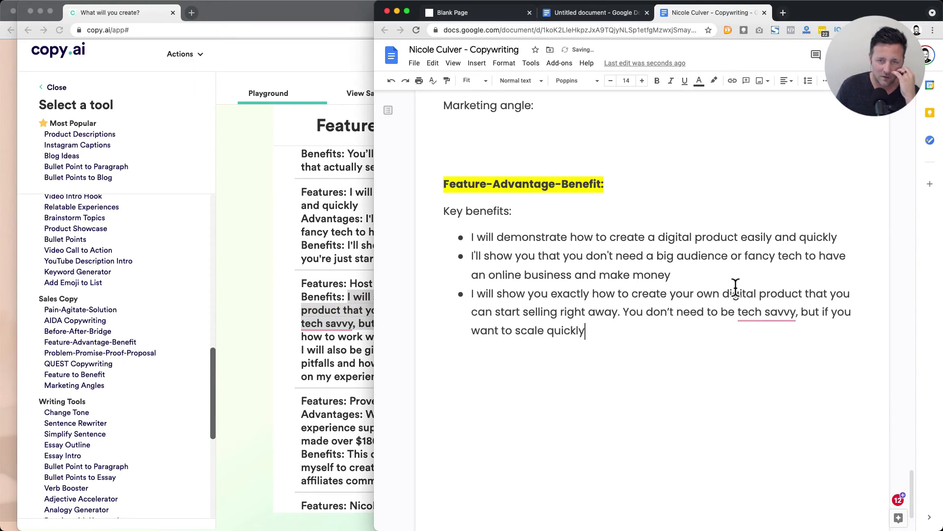
In the third bullet, replace "You don't need to be" with "This will help you scale your business quickly"
click(630, 314)
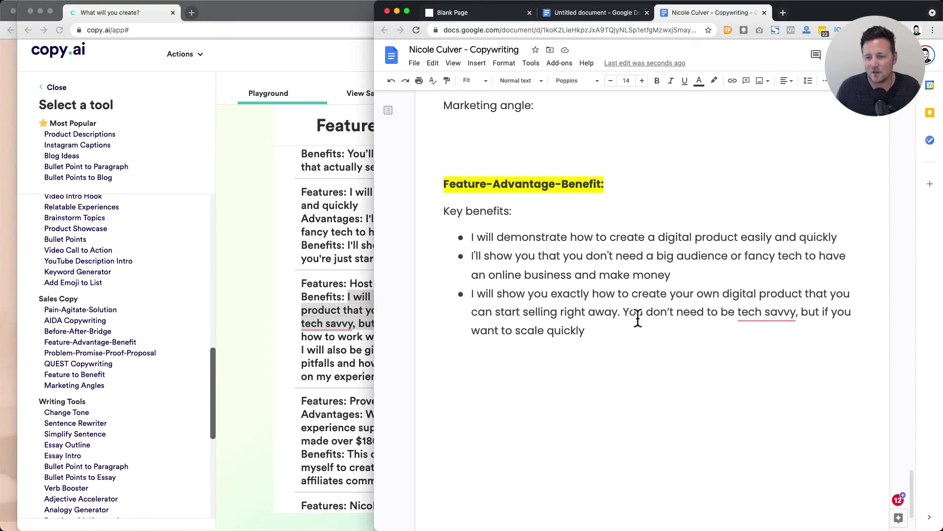
mouse_move(738, 317)
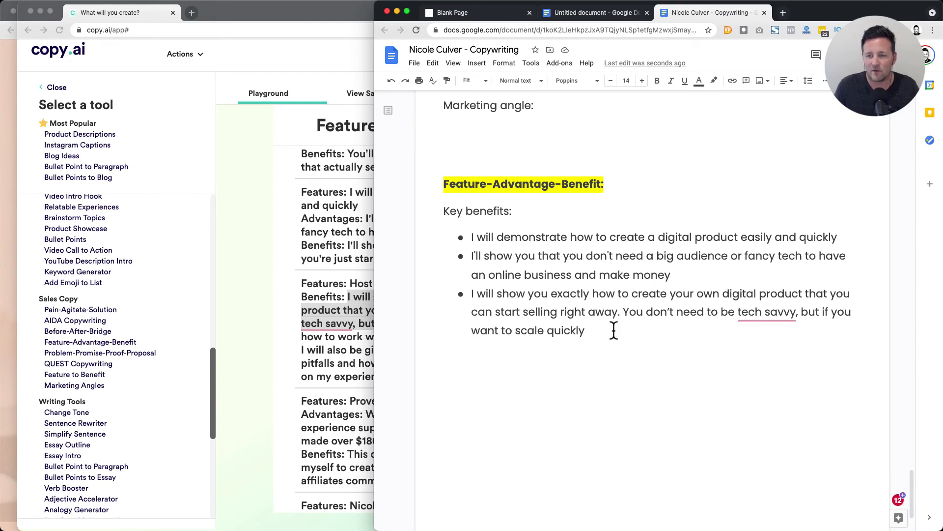
shift+click(517, 330)
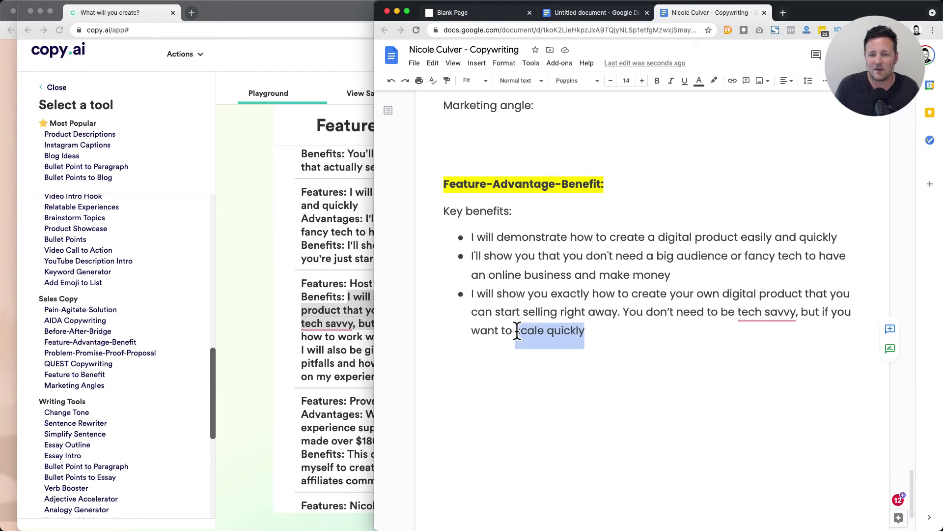
drag(623, 311, 737, 311)
text(This will help you)
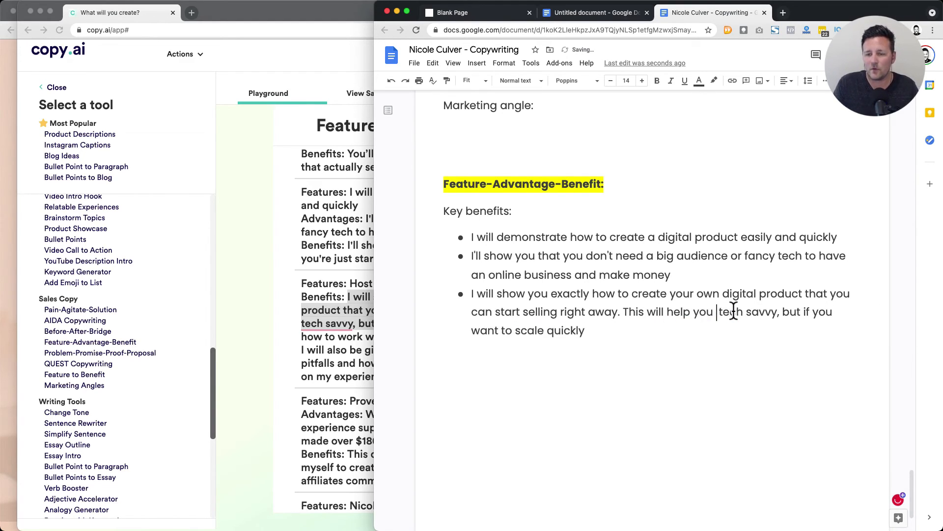
text(scale quickly)
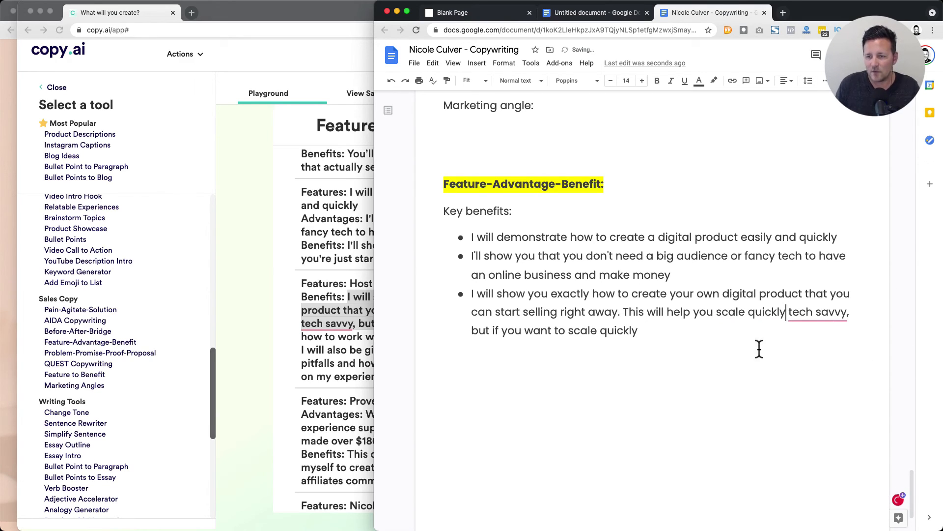
click(747, 312)
text(your business)
Insert "without having to be" before "tech savvy" in the third bullet and replace the rest of the sentence with a period
click(511, 332)
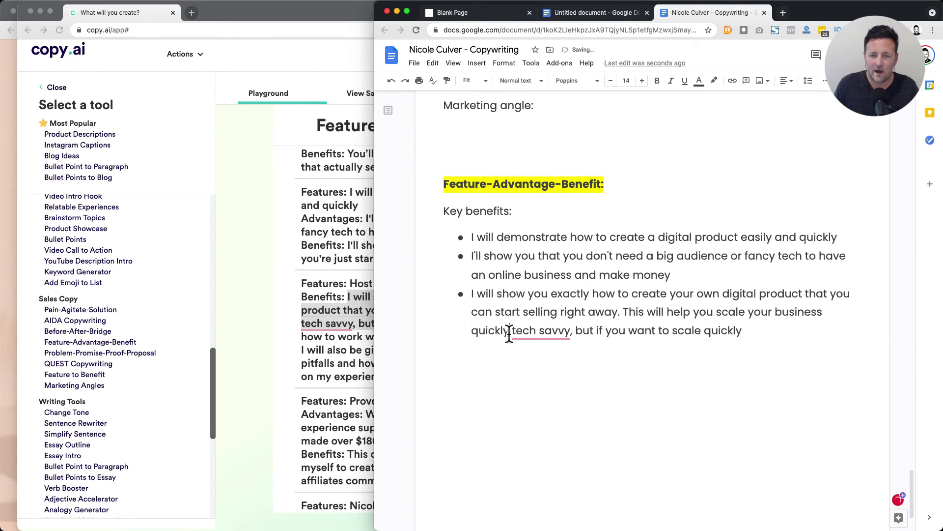
text(without having to be)
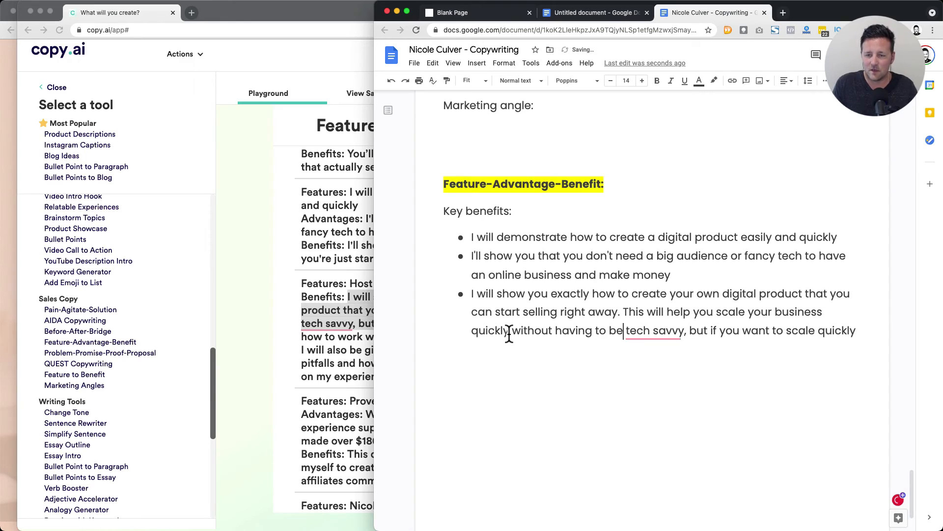
click(685, 331)
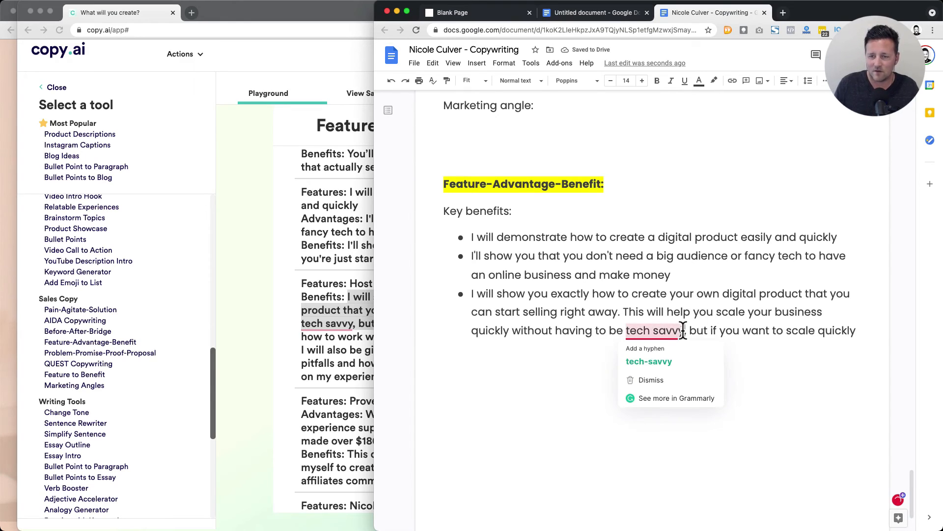
key(shift+End)
text(.)
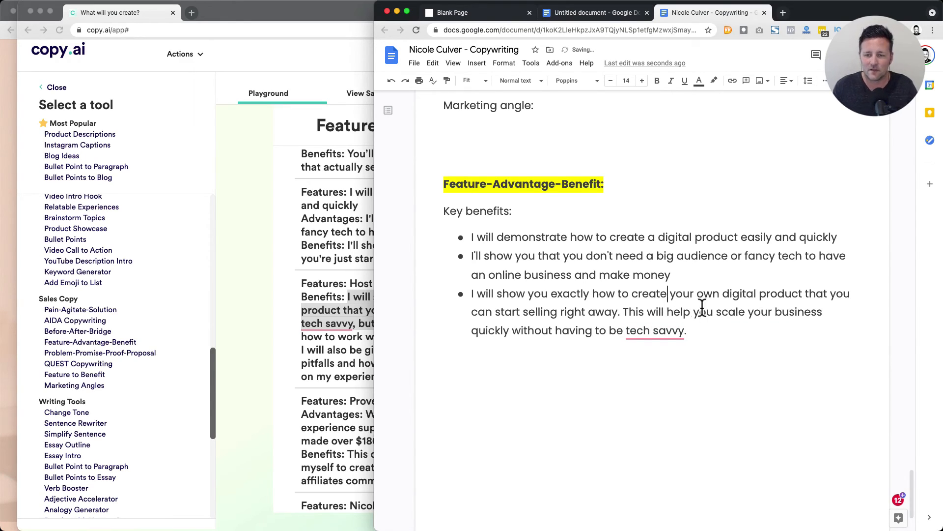
Copy the third Copy.ai result's closing paragraph, from "I will also be giving out" through "creating", and paste it as the fourth "Key benefits:" bullet
click(274, 344)
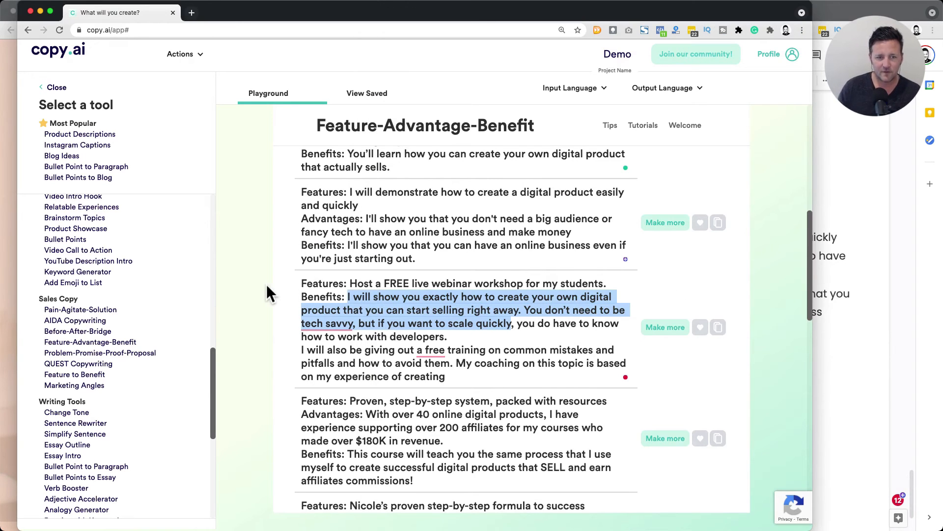
scroll(266, 286, down, 3)
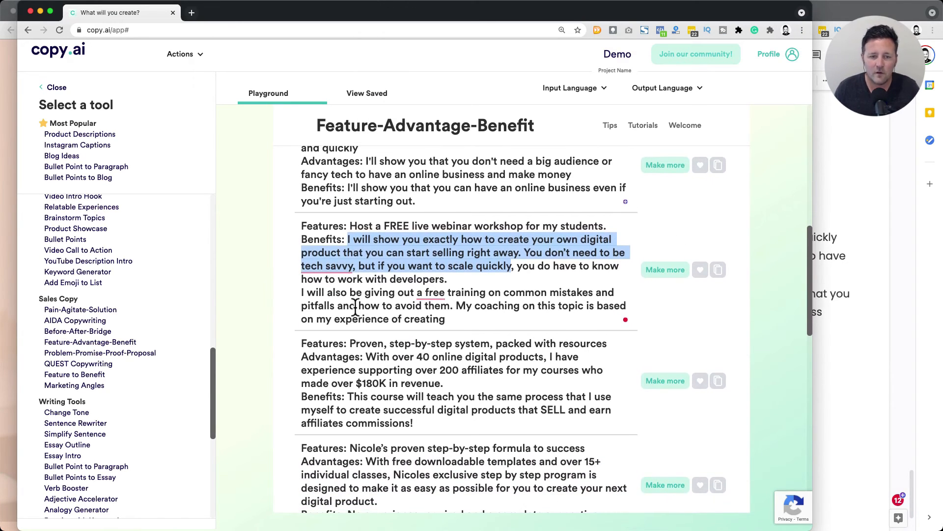
click(355, 308)
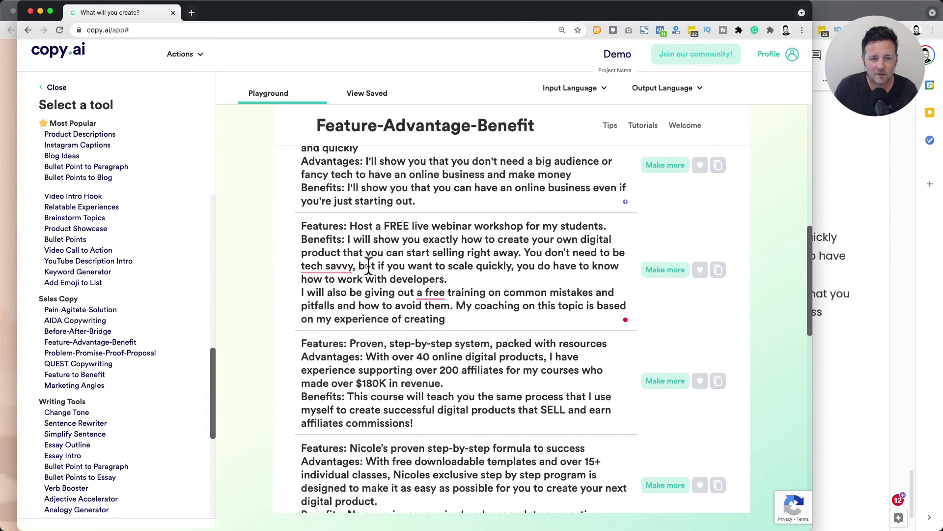
drag(368, 266, 389, 280)
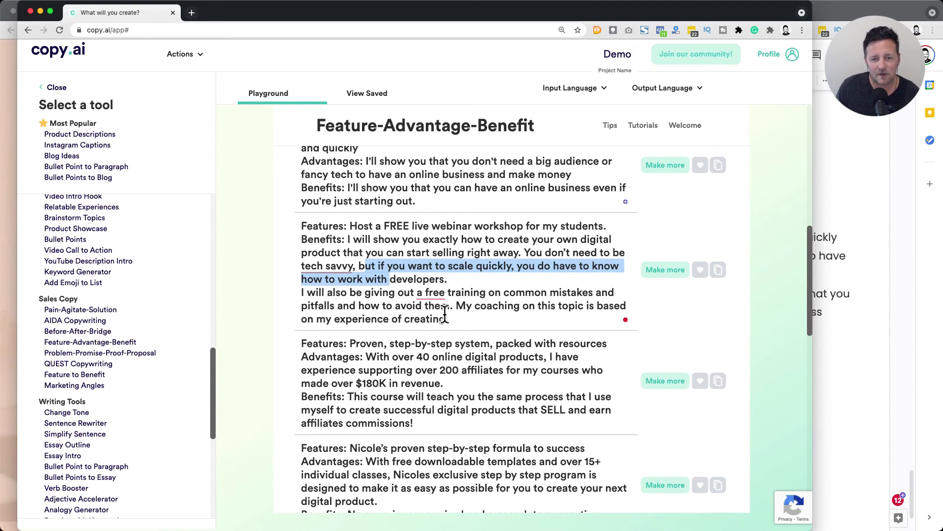
drag(445, 319, 299, 294)
key(super+c)
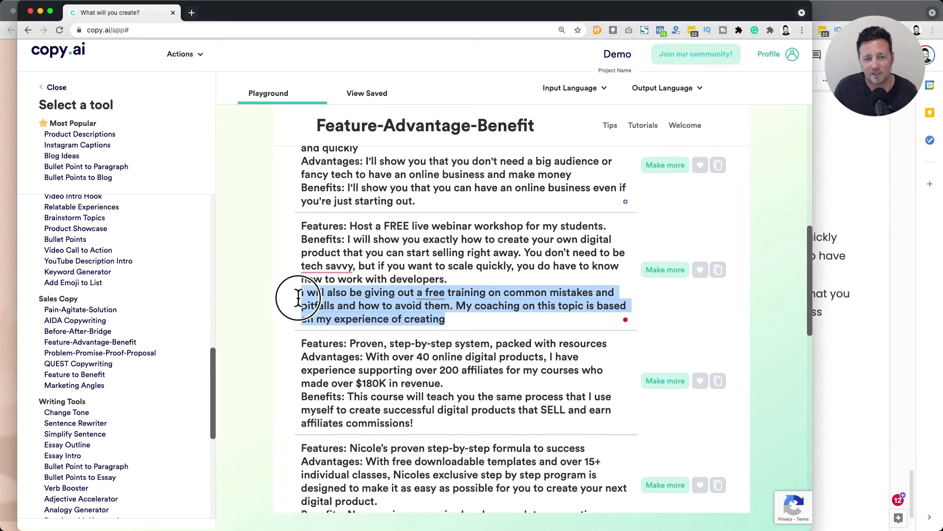
click(863, 340)
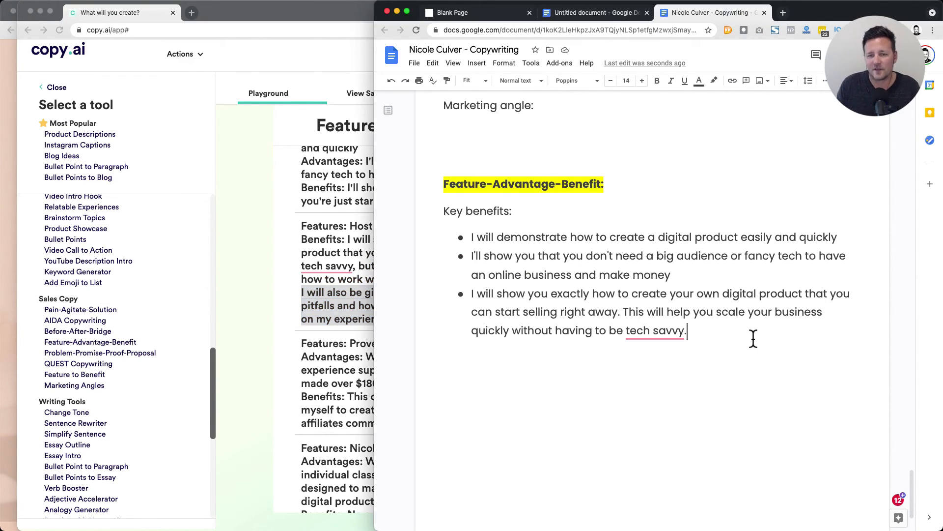
key(Return)
key(super+v)
double_click(551, 366)
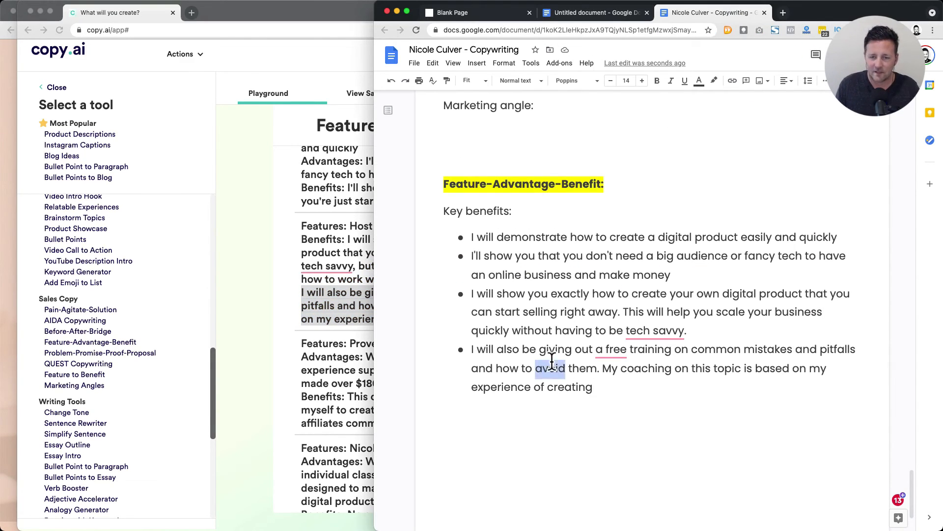
click(551, 364)
Copy the fourth Copy.ai result's Advantages text, from "With over 40 online digital products" through "in revenue."
click(267, 317)
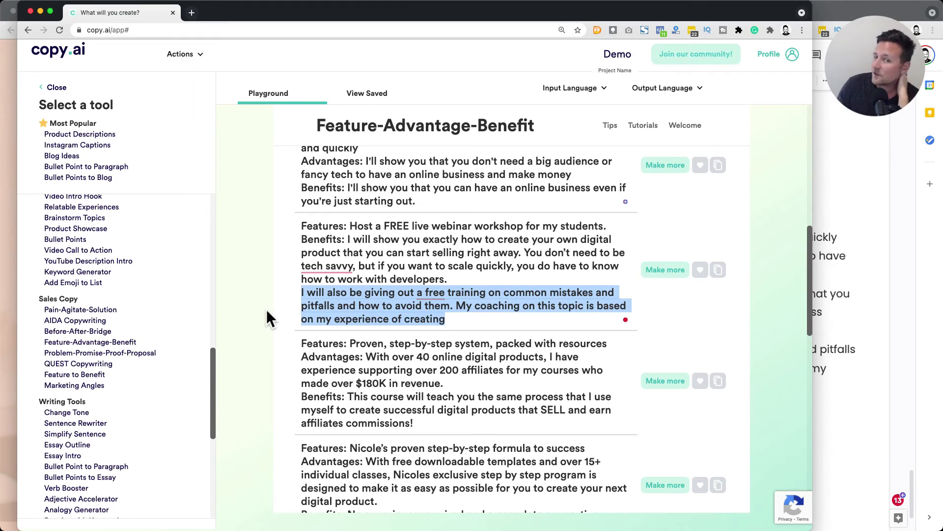
click(266, 317)
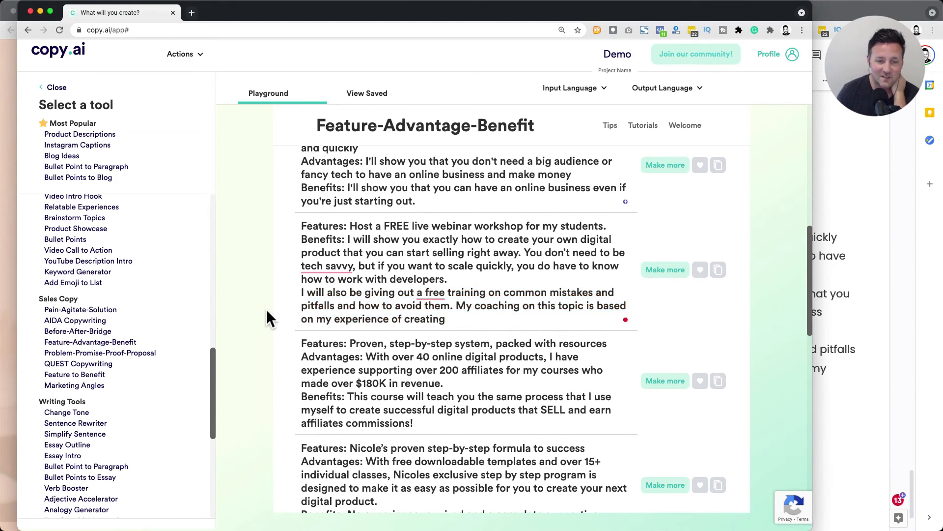
scroll(467, 334, down, 1)
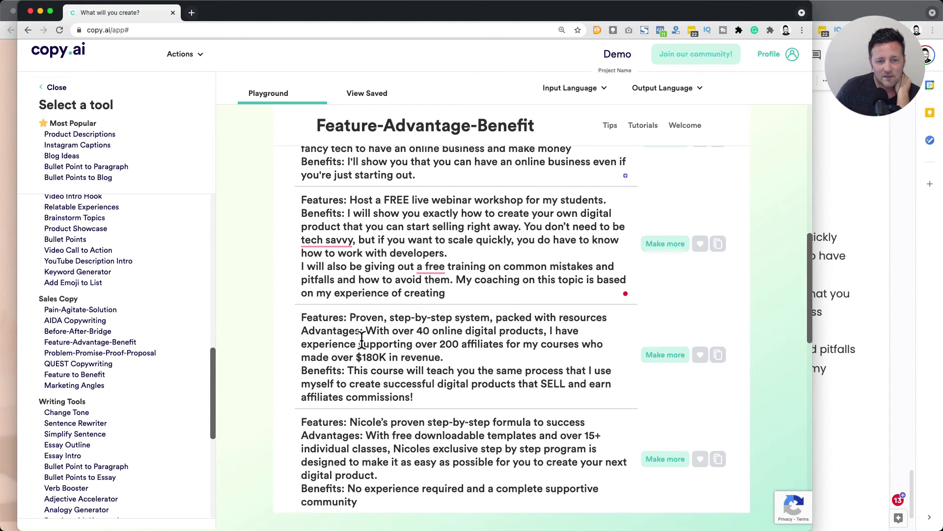
click(451, 352)
shift+click(367, 329)
key(super+c)
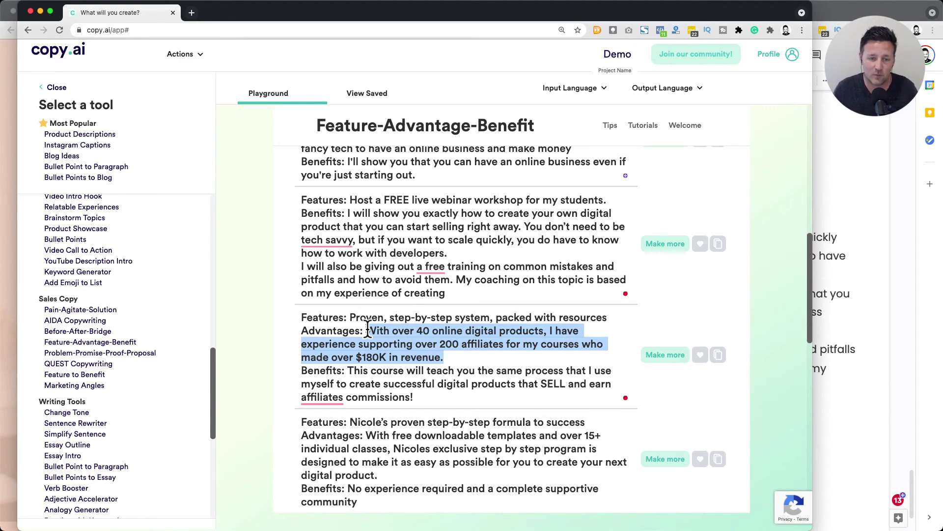
Add a heading below the key benefits asking why to work with the webinar host, and paste the copied text as its first bullet
click(876, 375)
key(Return)
key(Return)
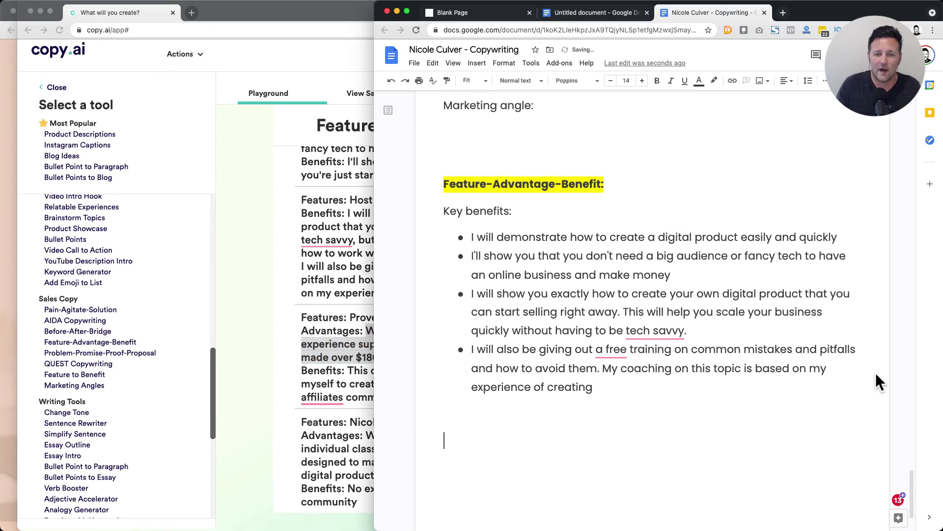
text(Why )
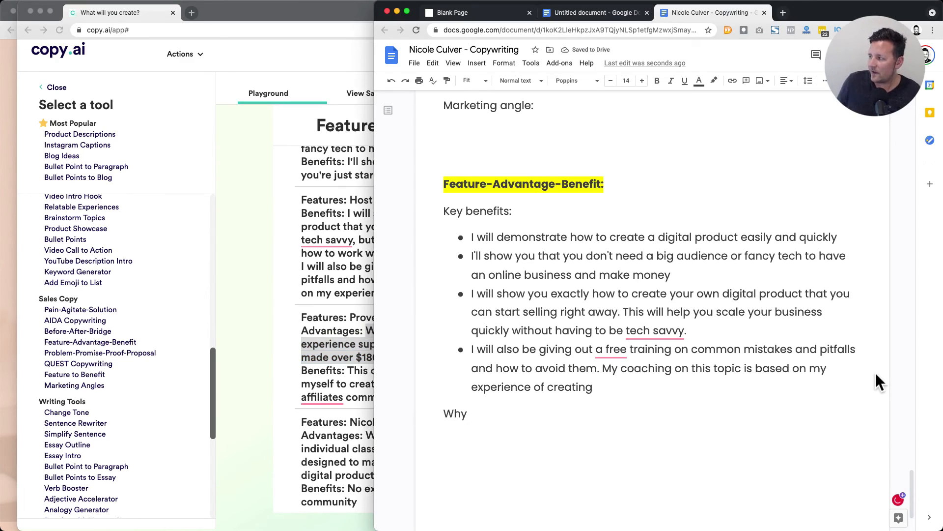
text(work )
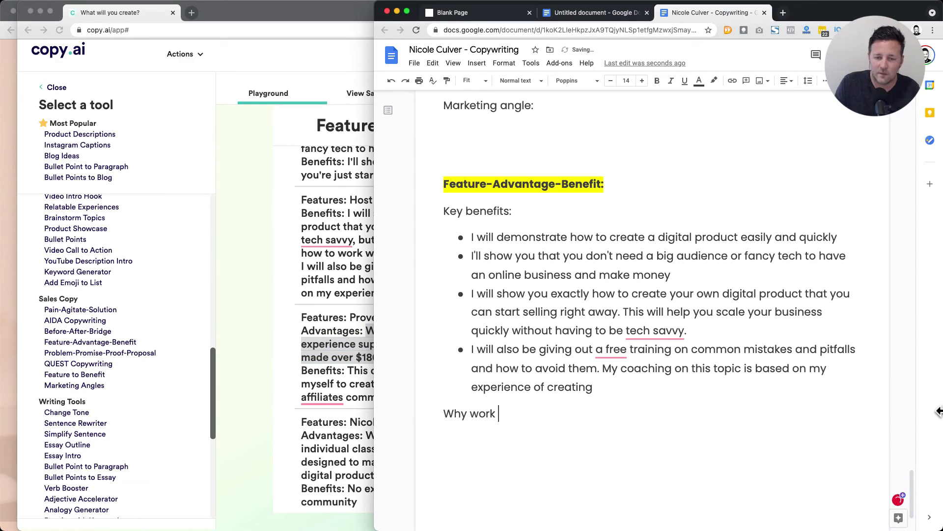
text(with Nico)
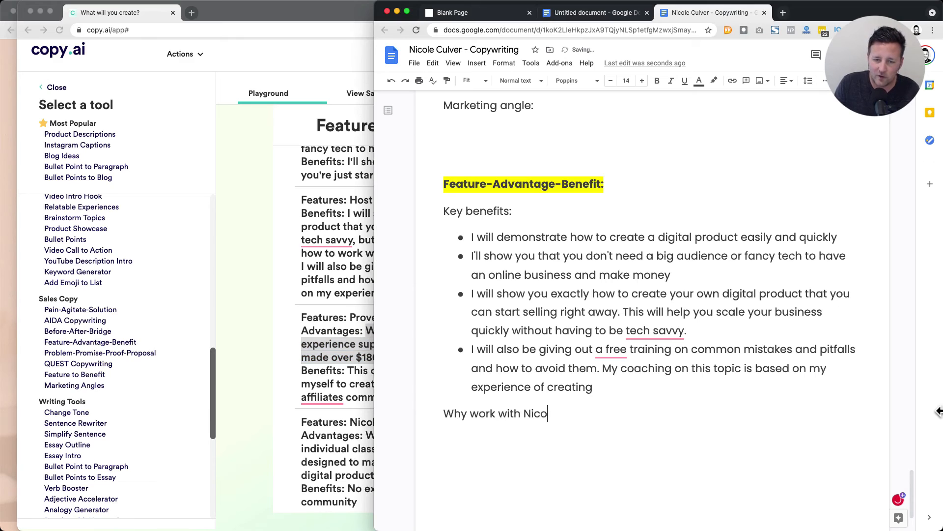
text(le?)
key(Return)
key(super+shift+8)
key(super+v)
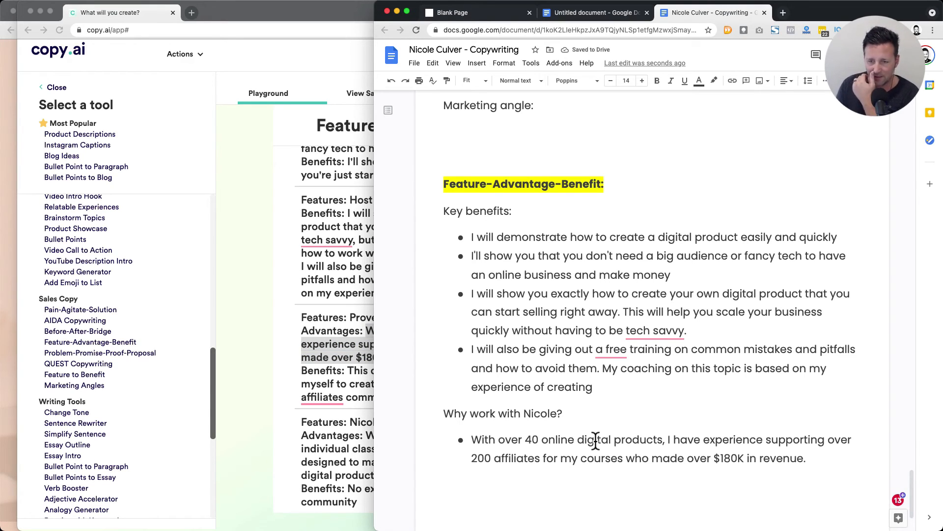
Copy the fifth Copy.ai result's Advantages text, starting "With free downloadable templates", and paste it as the second bullet under the "Why work with" heading
click(315, 368)
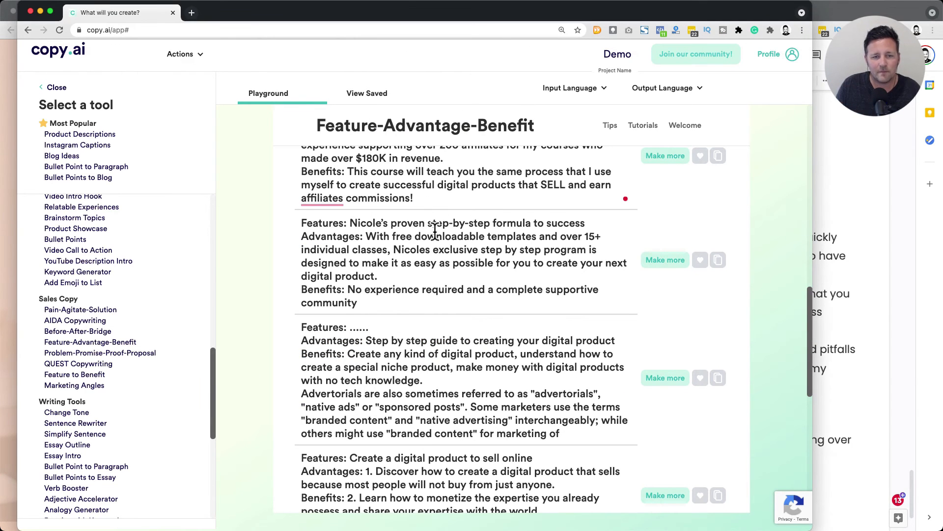
click(366, 237)
shift+click(388, 276)
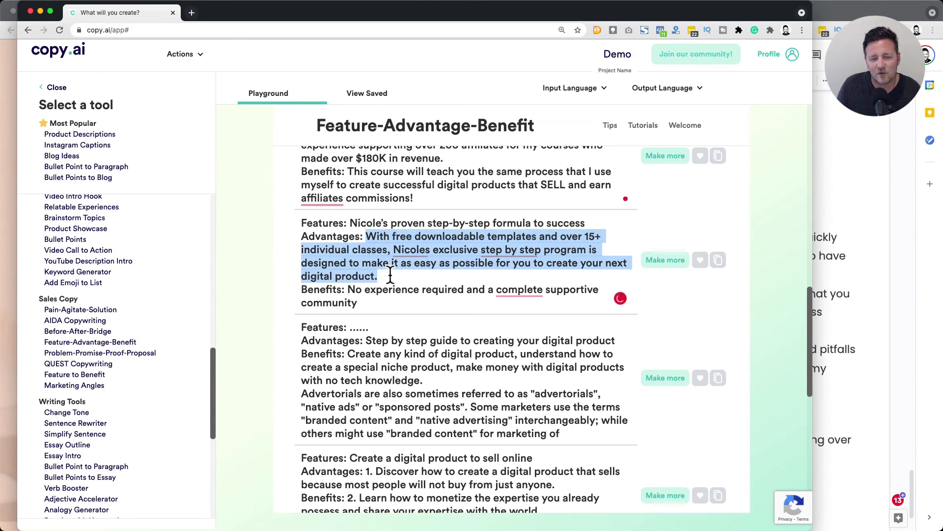
click(411, 251)
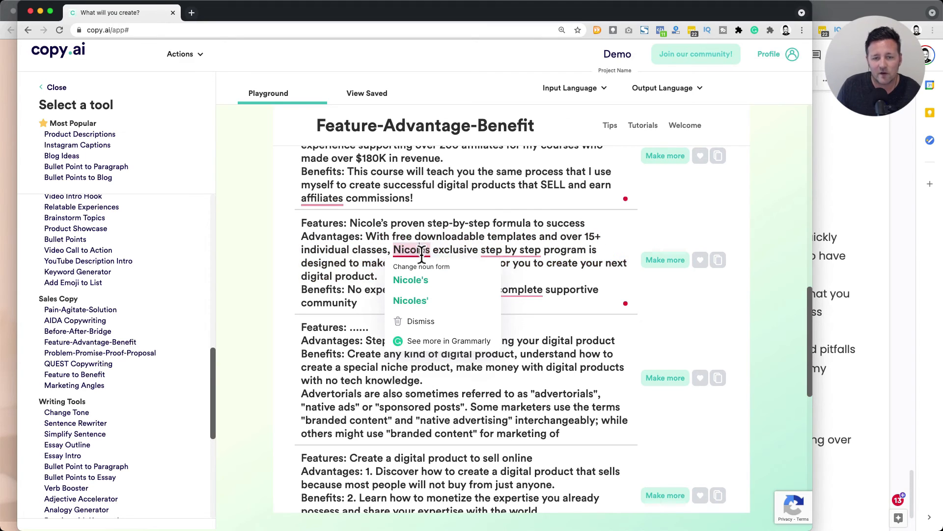
click(490, 250)
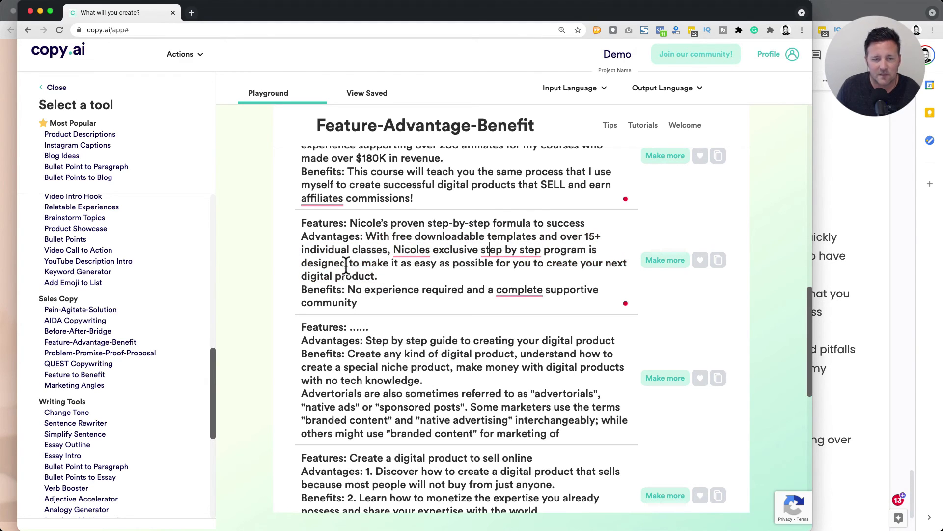
click(400, 276)
shift+click(369, 238)
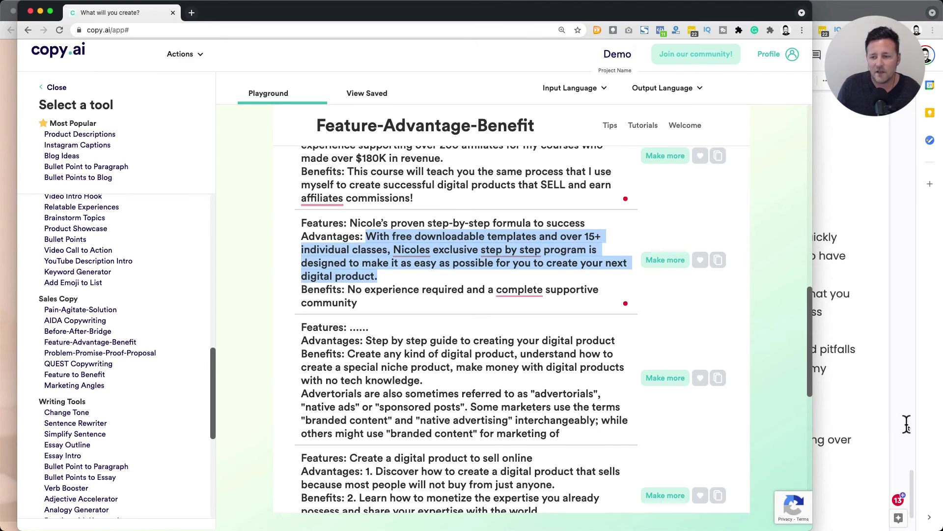
click(860, 392)
click(829, 461)
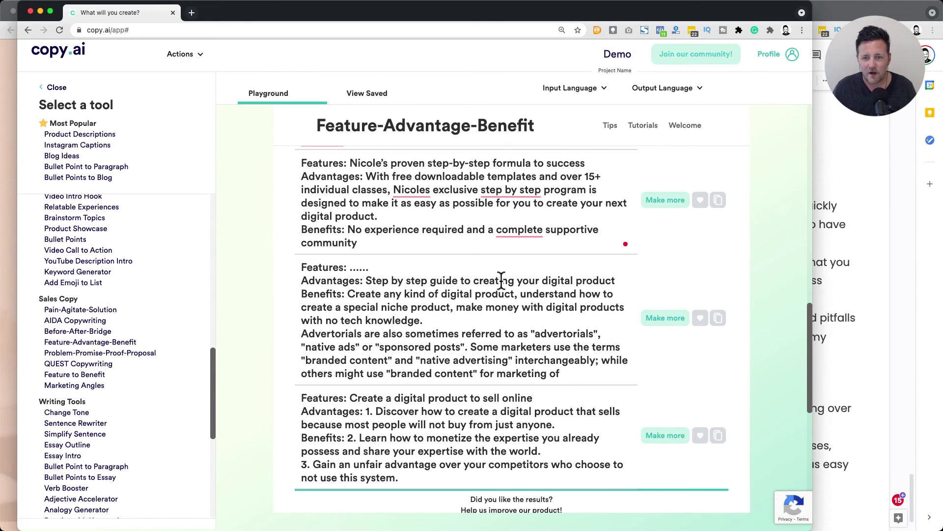
Copy the sixth Copy.ai result's Benefits text, through "no tech knowledge.", and paste it as the third bullet under the "Why work with" heading
triple_click(349, 321)
key(super+c)
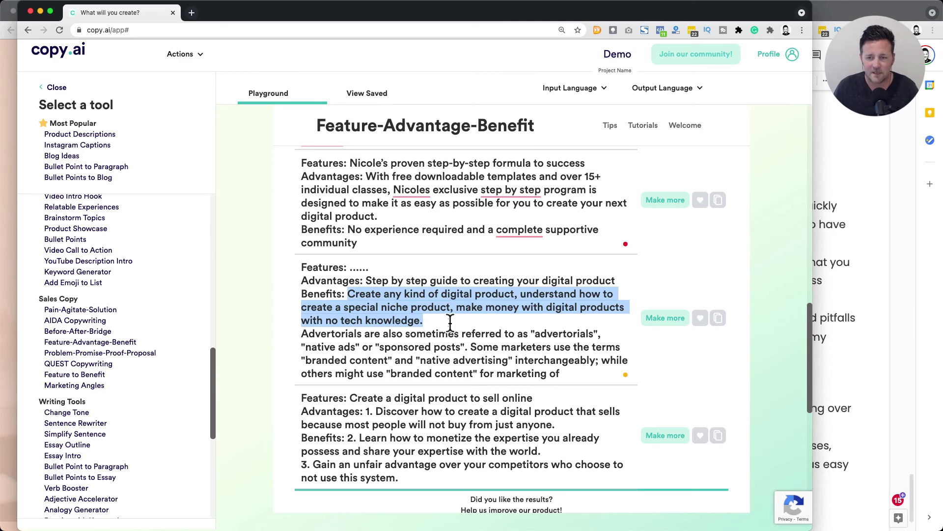
click(844, 379)
key(Return)
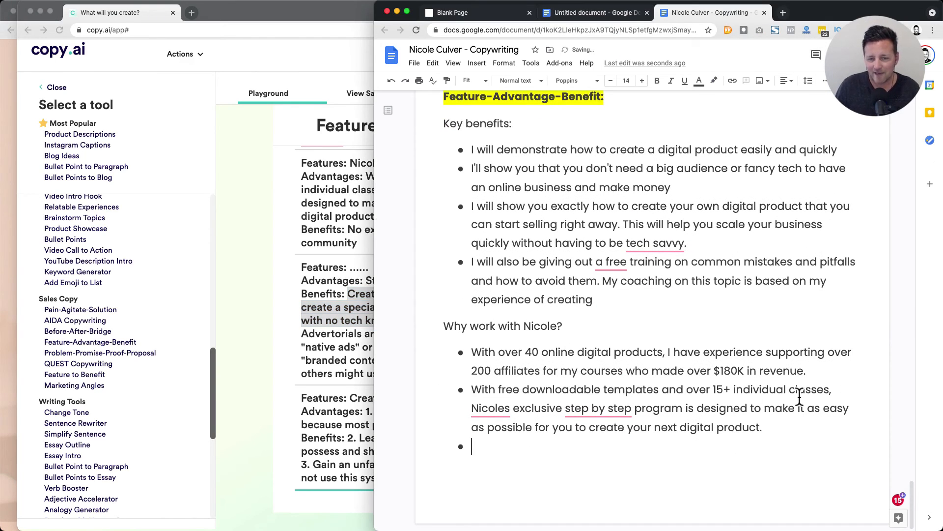
key(super+v)
Copy the last Copy.ai result's Advantages text, starting "Discover how to create", and paste it as the fifth bullet under "Key benefits:"
click(284, 366)
scroll(283, 364, down, 3)
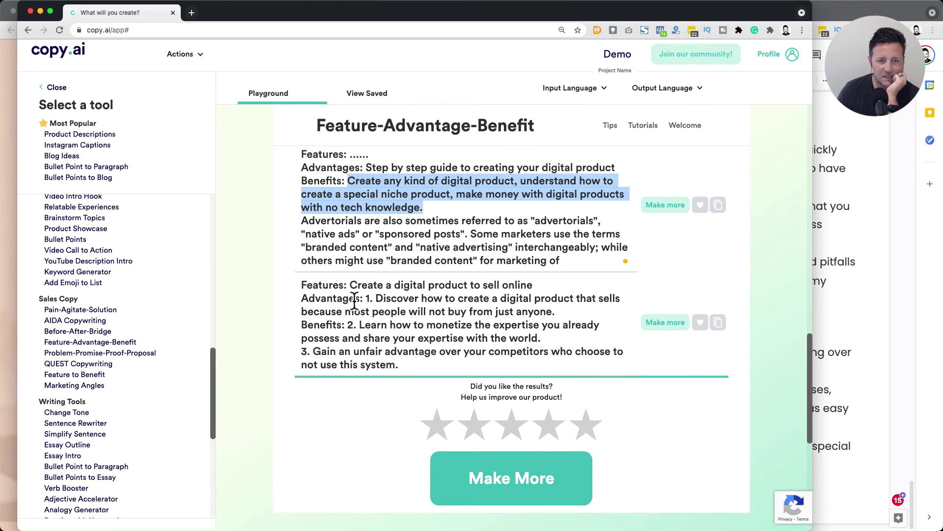
click(376, 298)
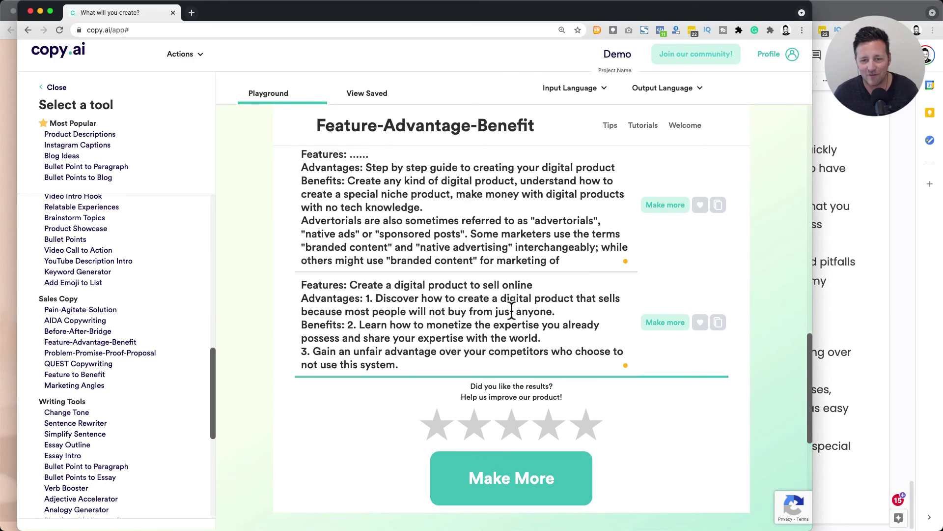
shift+click(556, 311)
key(super+c)
click(832, 307)
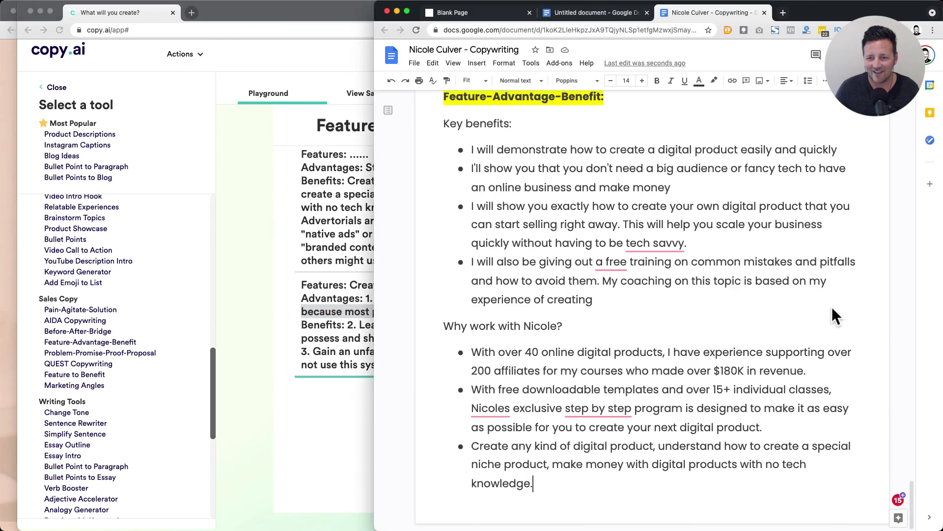
key(super+grave)
click(824, 279)
key(Return)
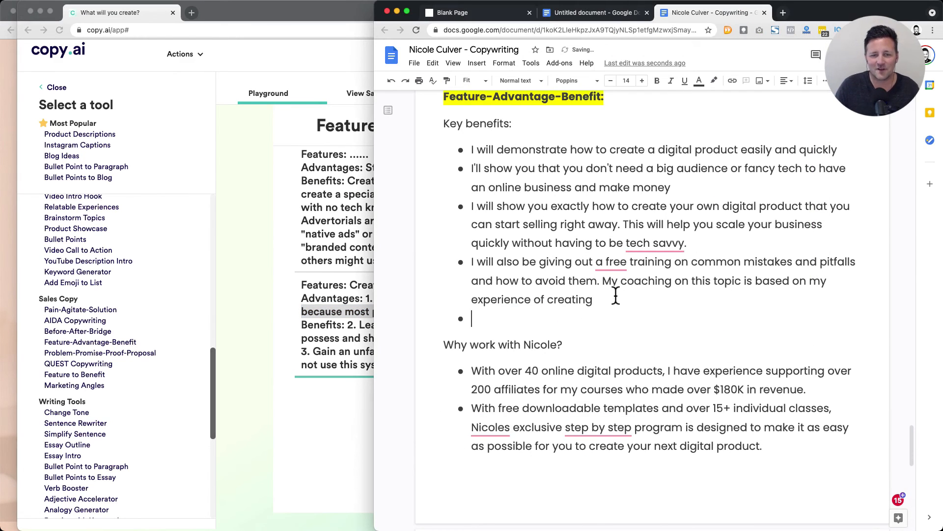
key(super+v)
Copy the last result's points "Learn how to monetize" and "Gain an unfair advantage" and paste them as separate bullets at the end of "Key benefits:"
click(249, 334)
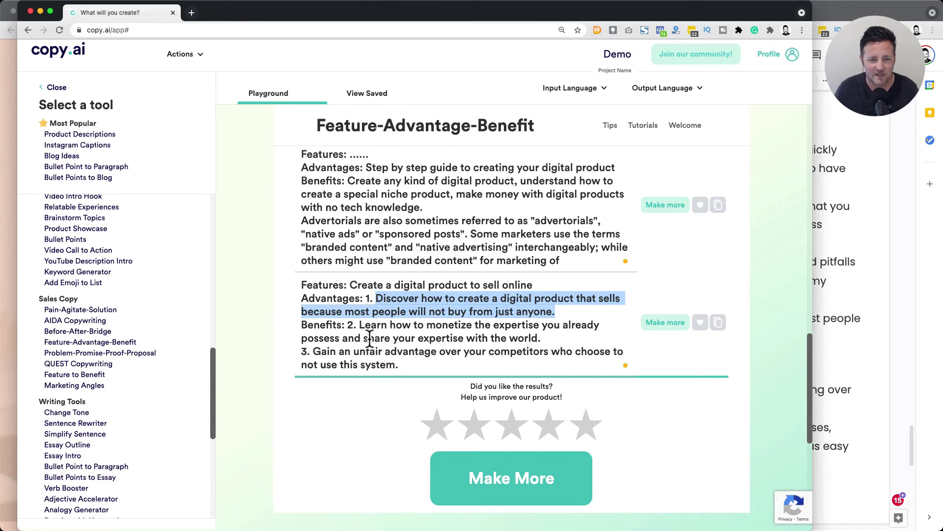
click(363, 324)
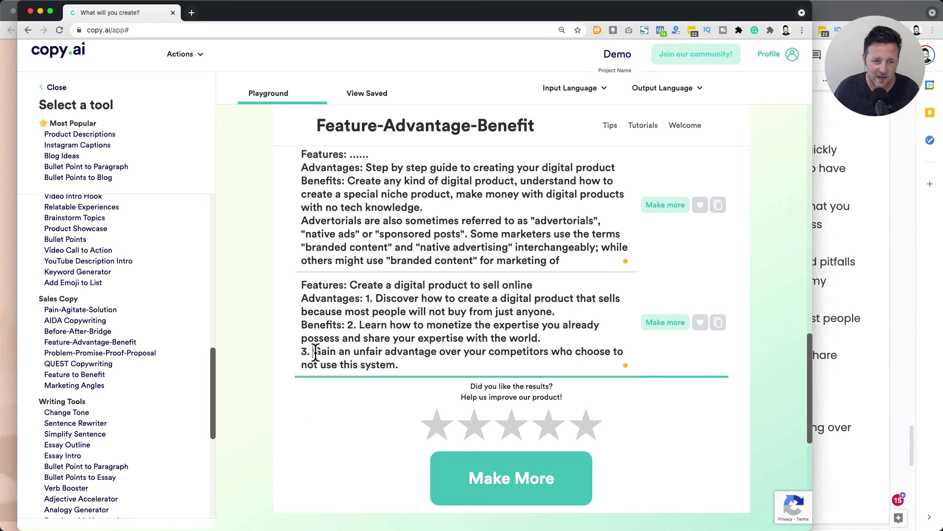
shift+click(397, 366)
key(super+c)
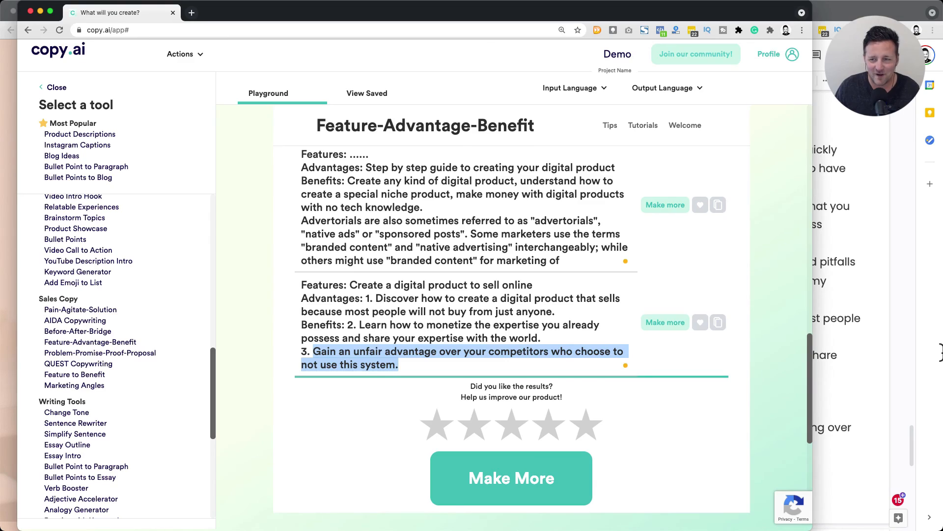
click(864, 349)
key(Return)
key(super+v)
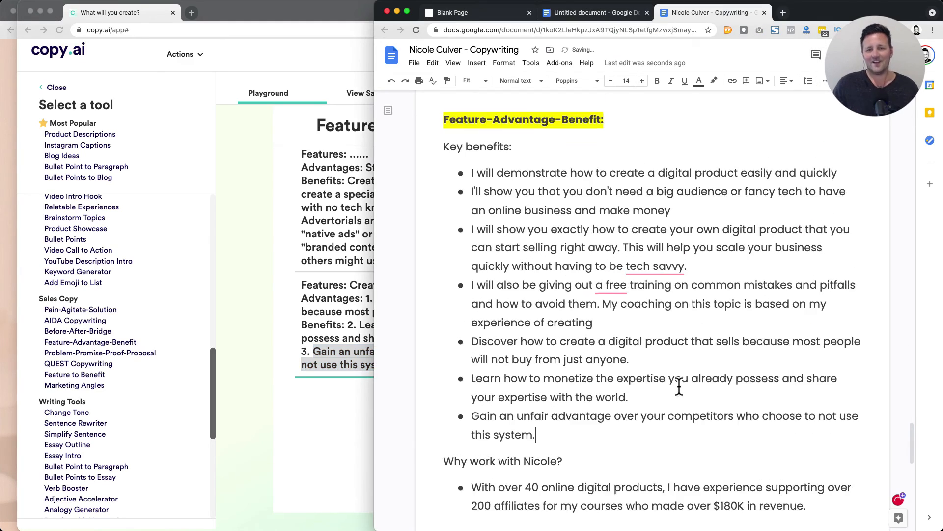
Widen the Google Docs window over the Copy.ai results, with the "Call to action ideas:" section in view
scroll(679, 387, down, 10)
scroll(673, 376, up, 7)
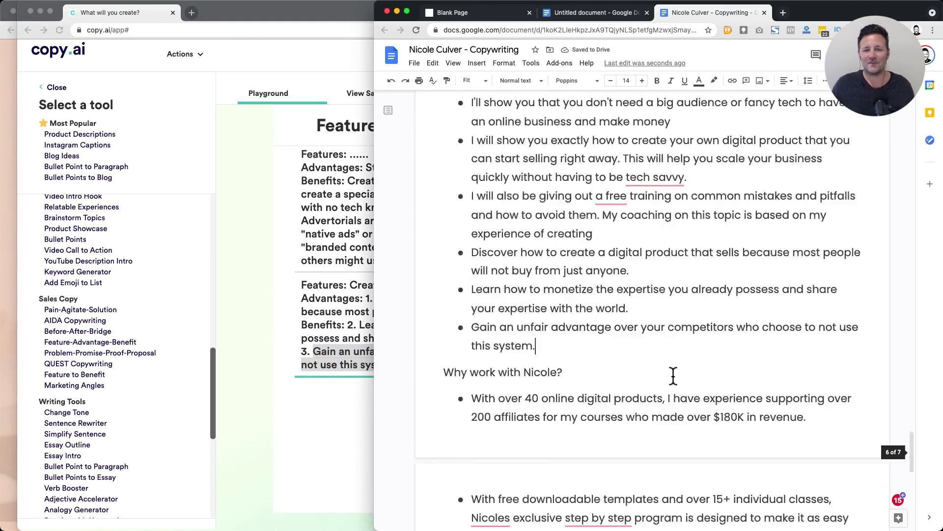
scroll(673, 376, up, 10)
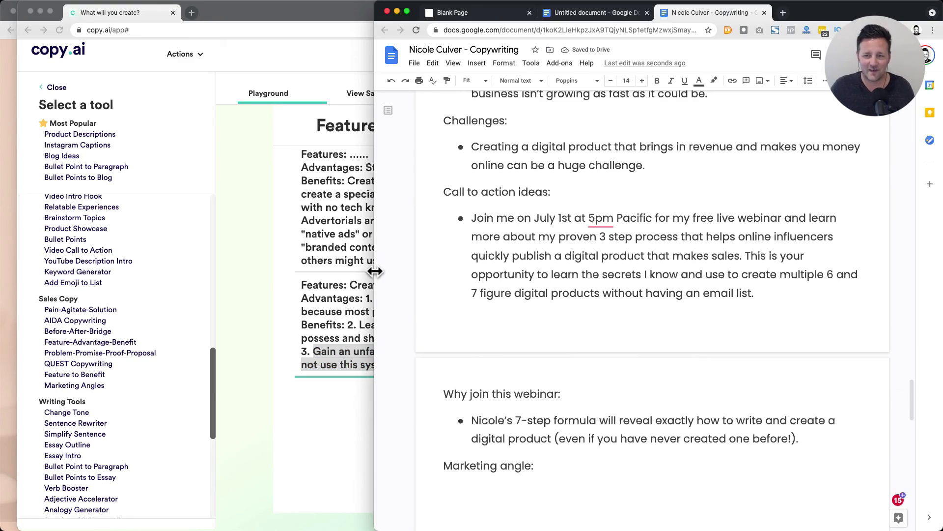
drag(375, 271, 164, 271)
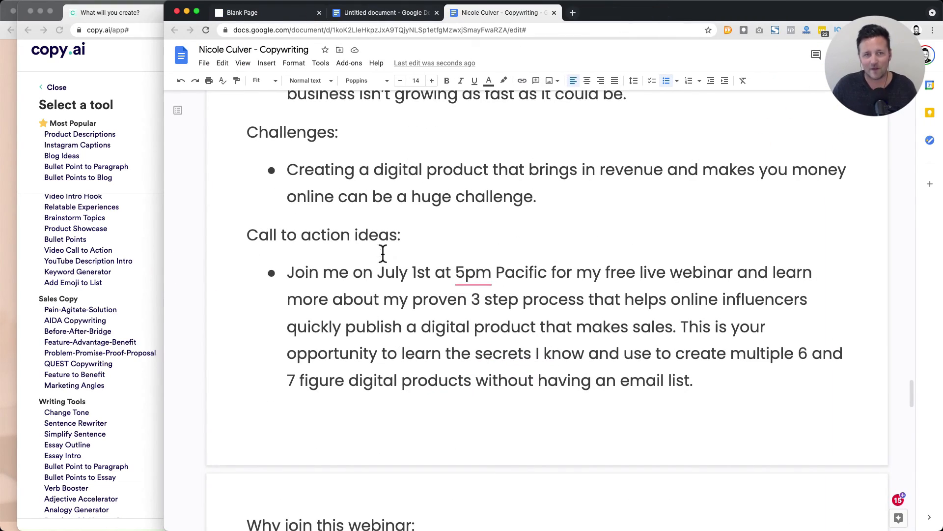
Highlight all the paragraphs under the "Initial input:" heading near the start of the document
scroll(378, 226, up, 20)
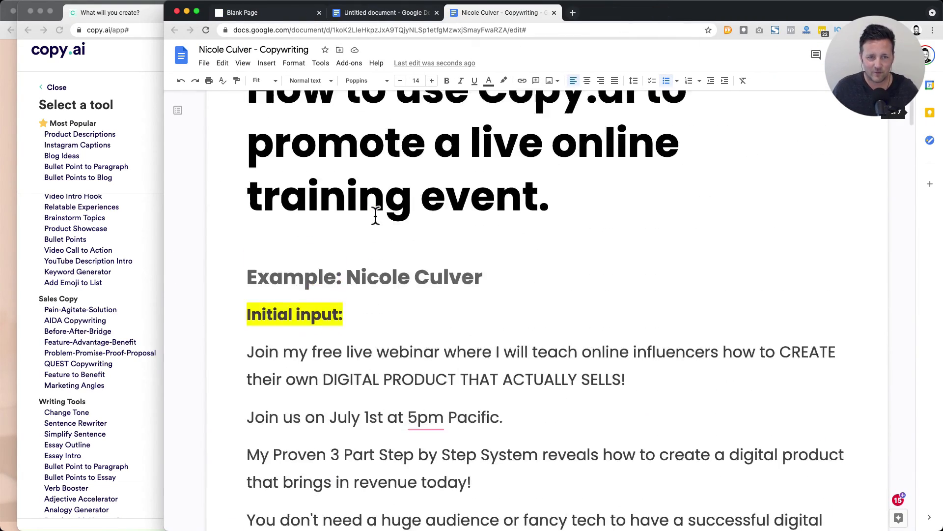
scroll(376, 216, down, 3)
drag(618, 462, 229, 278)
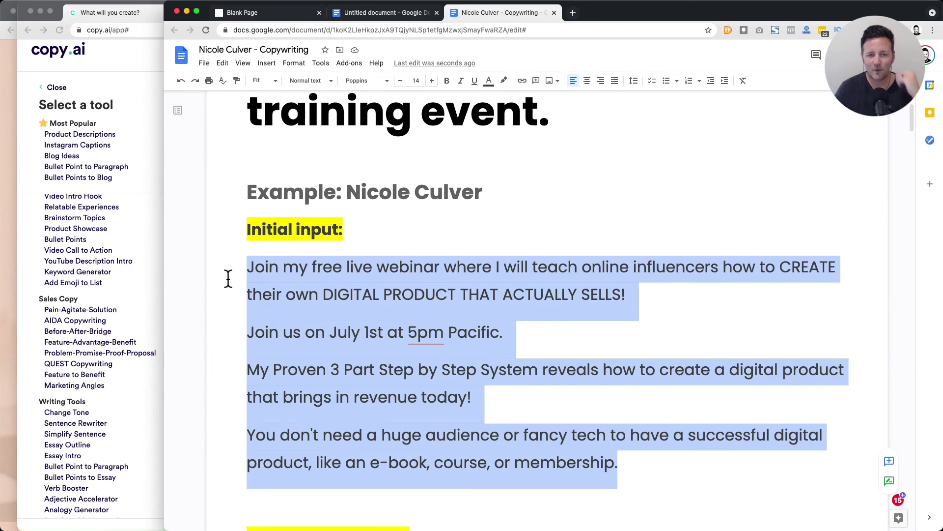
Set the document's zoom level to 100%
click(330, 84)
click(330, 87)
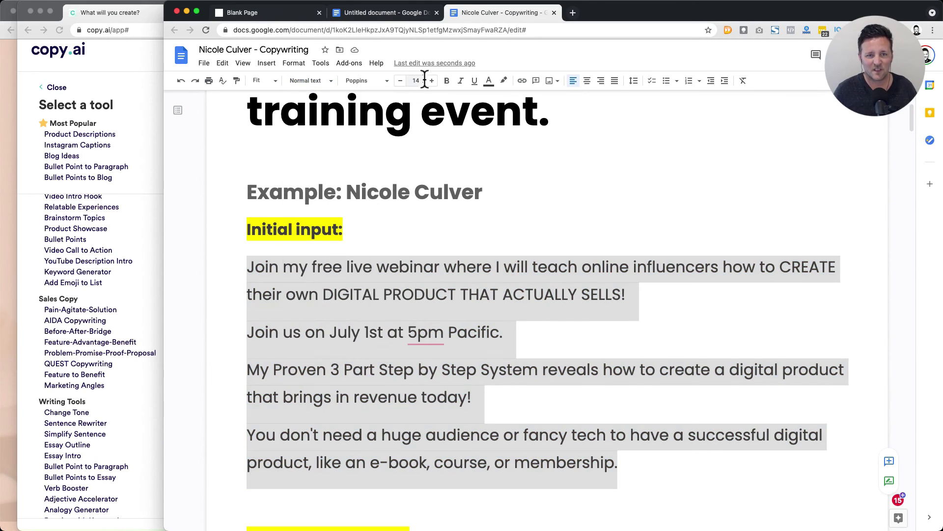
click(276, 80)
click(265, 202)
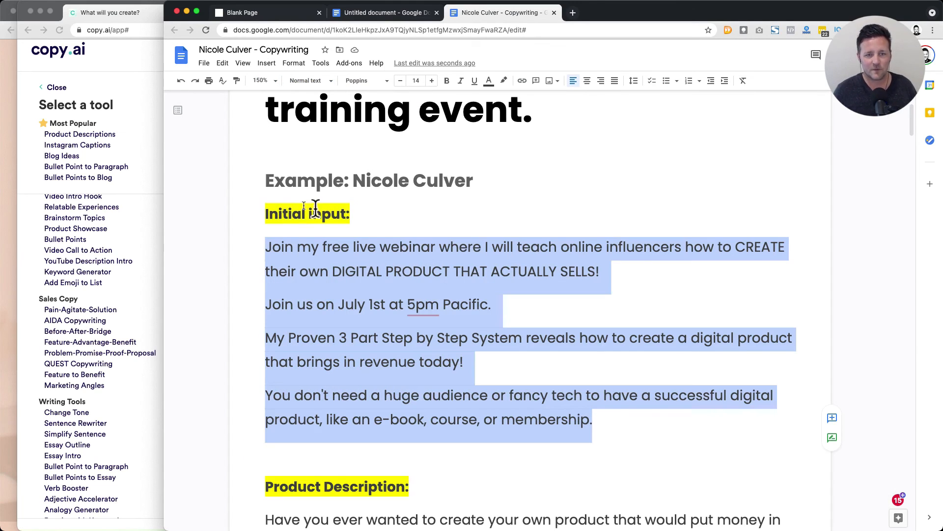
click(276, 80)
click(265, 170)
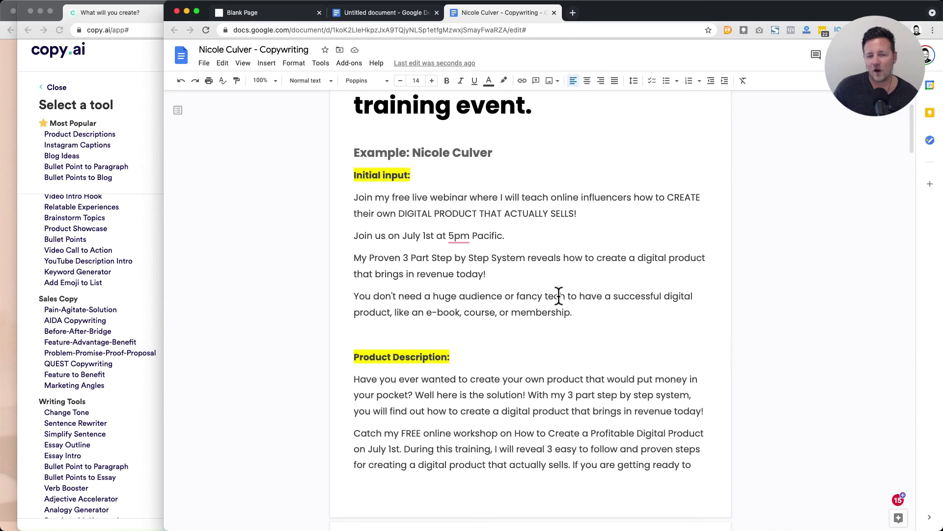
Review the collected copy from "Product Description:" through the tone, press release and pain sections to "Feature-Advantage-Benefit:"
scroll(560, 296, down, 5)
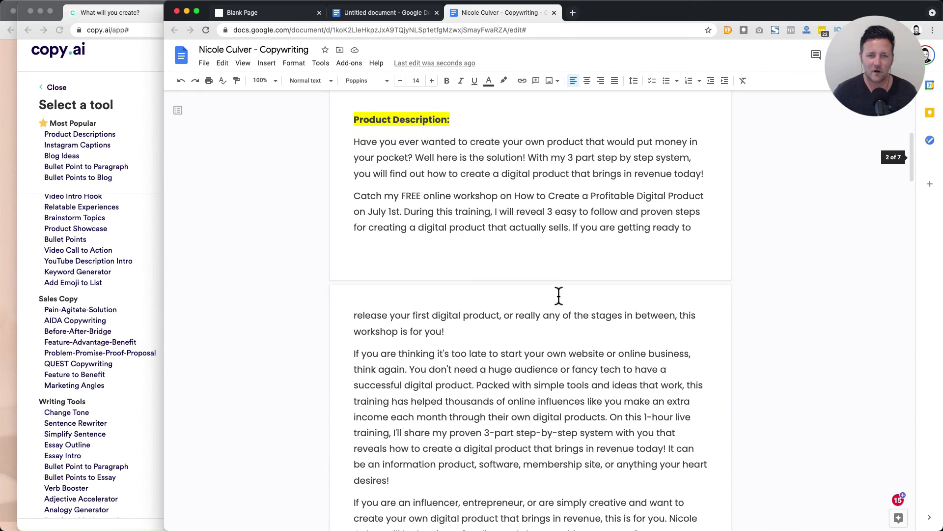
scroll(390, 156, down, 15)
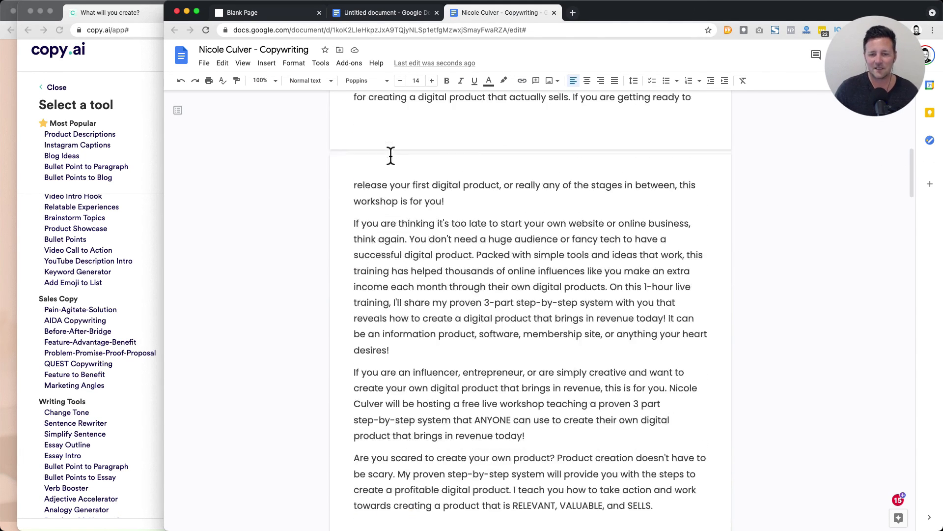
scroll(392, 160, up, 1)
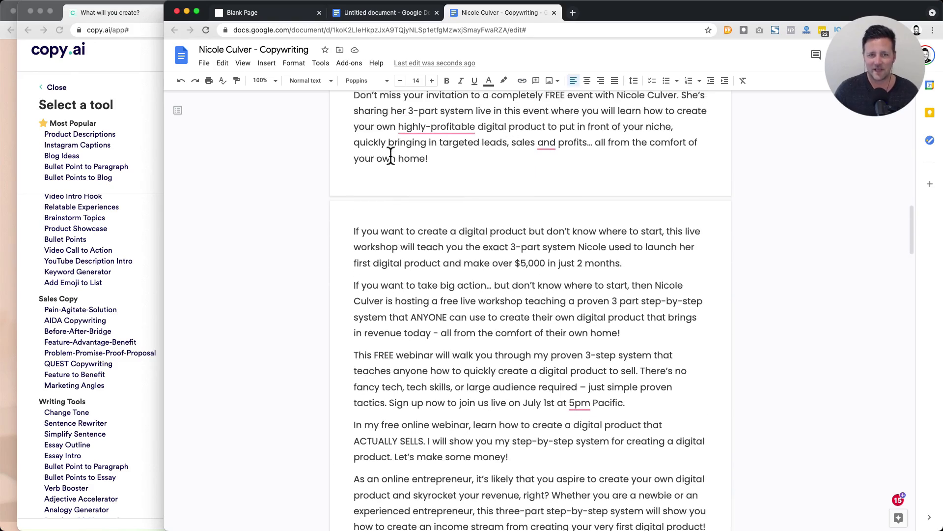
scroll(392, 157, down, 10)
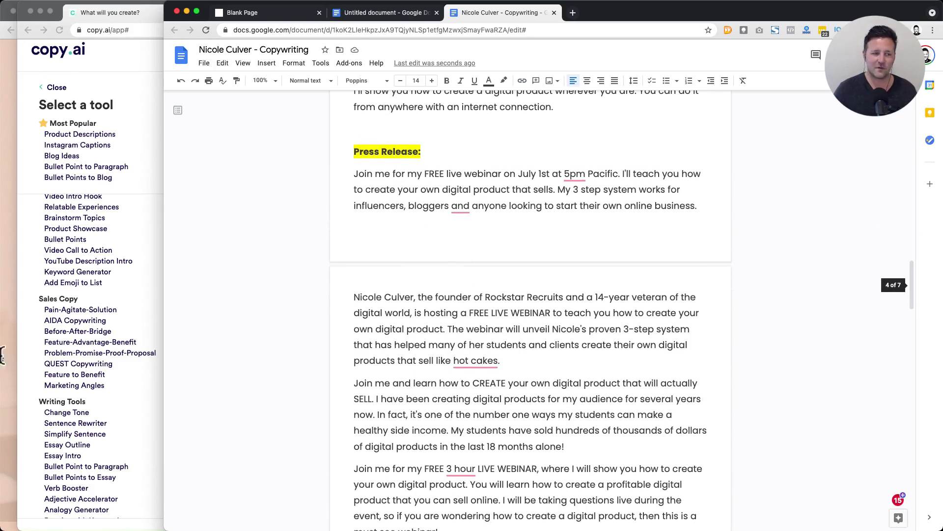
scroll(473, 265, down, 3)
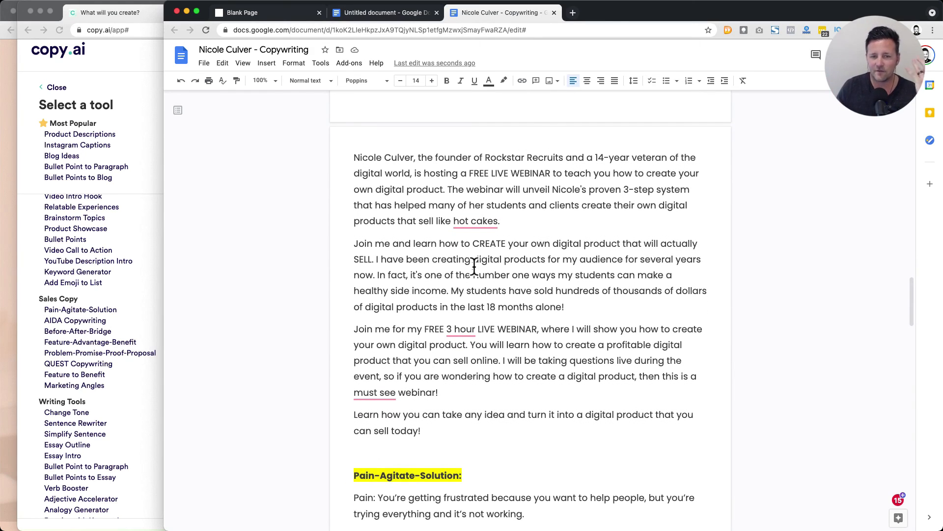
scroll(474, 265, down, 15)
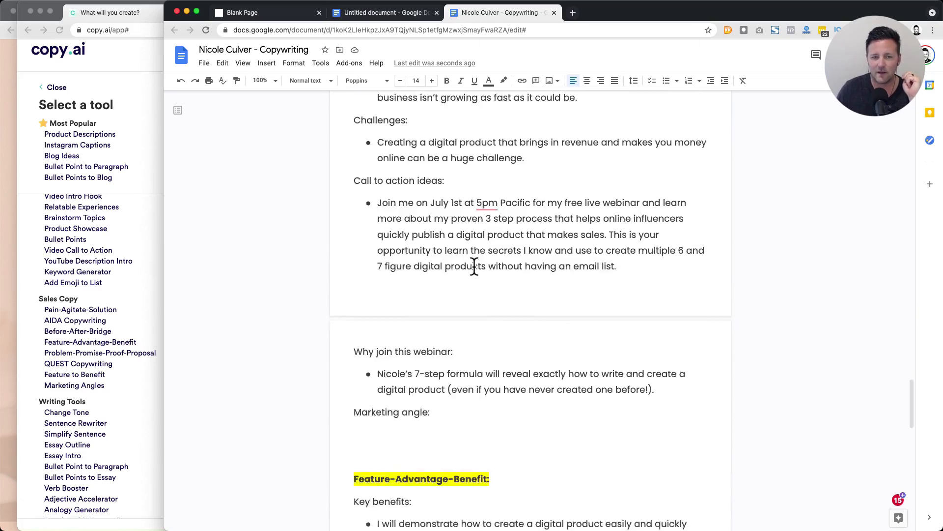
scroll(474, 265, down, 12)
scroll(473, 266, up, 18)
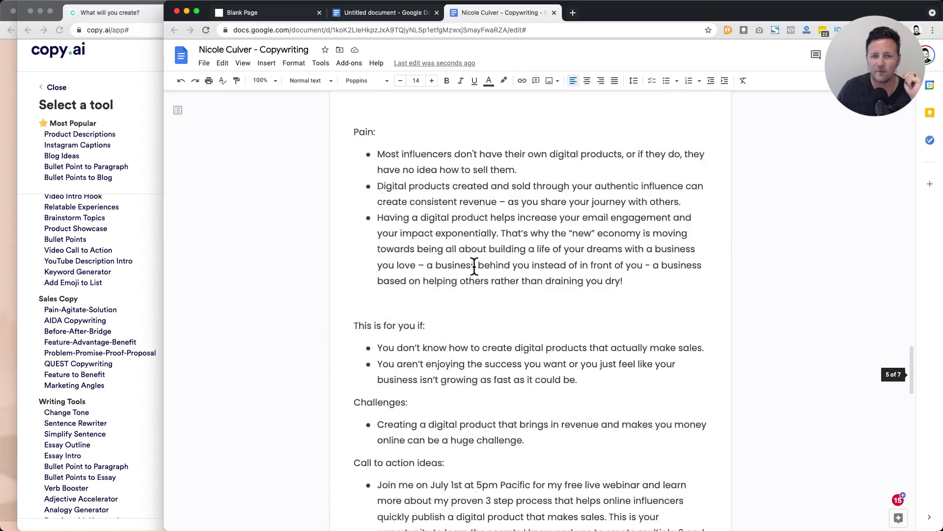
scroll(474, 266, up, 20)
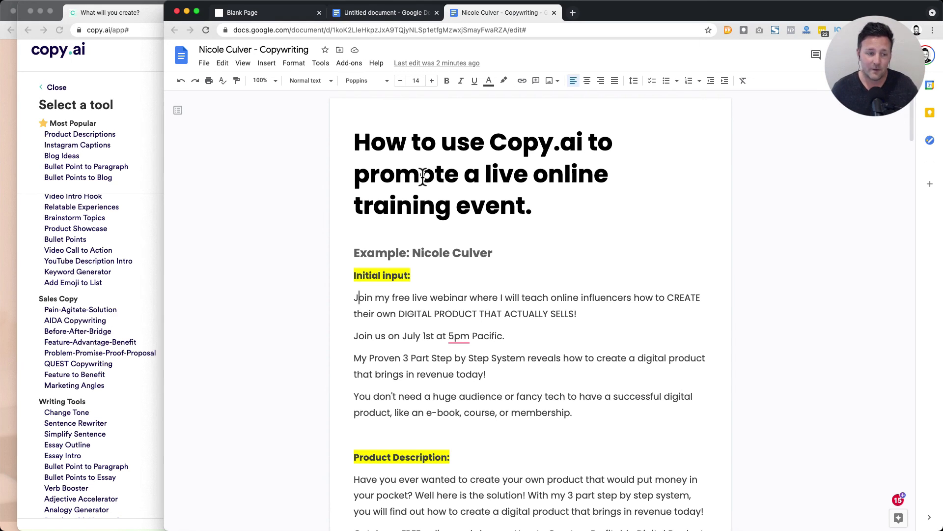
Reread the copy from the document title through "Press Release:", and examine the "Initial input:" and "Product Description:" sections again
scroll(519, 319, down, 8)
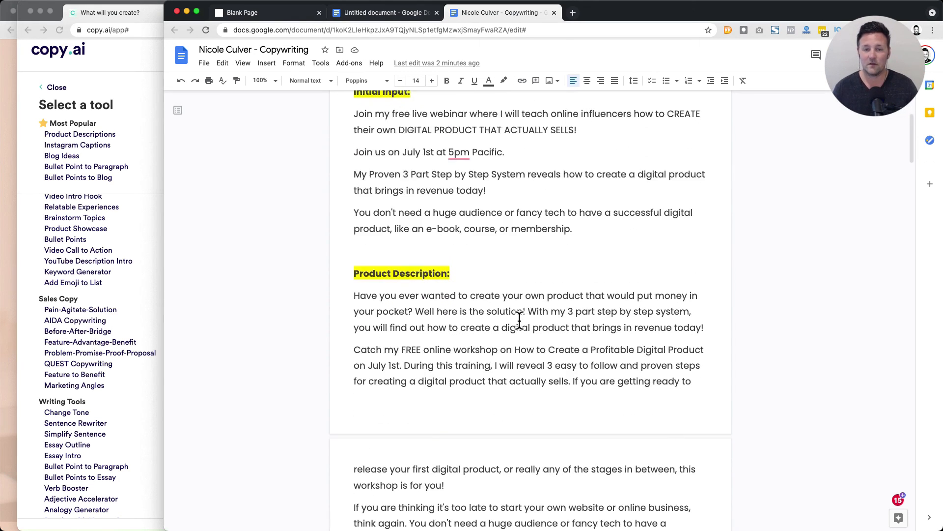
scroll(519, 319, down, 4)
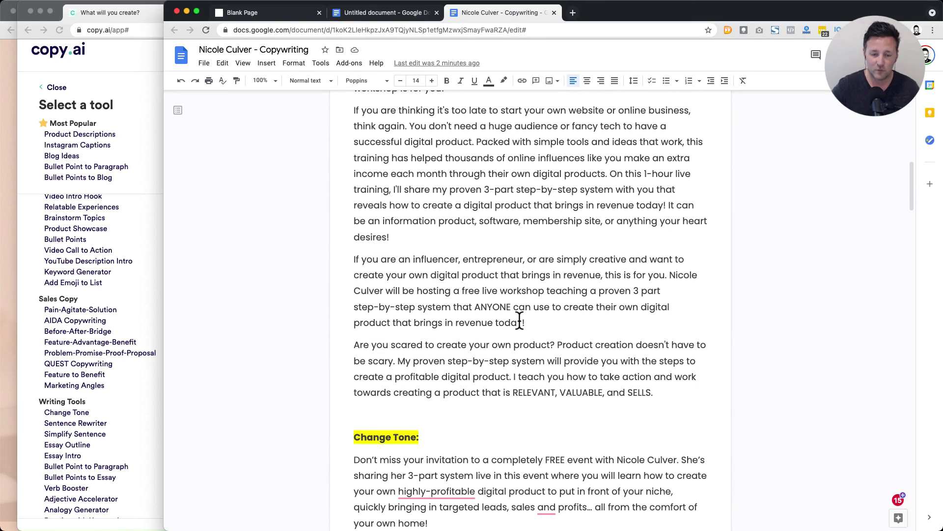
scroll(519, 319, down, 12)
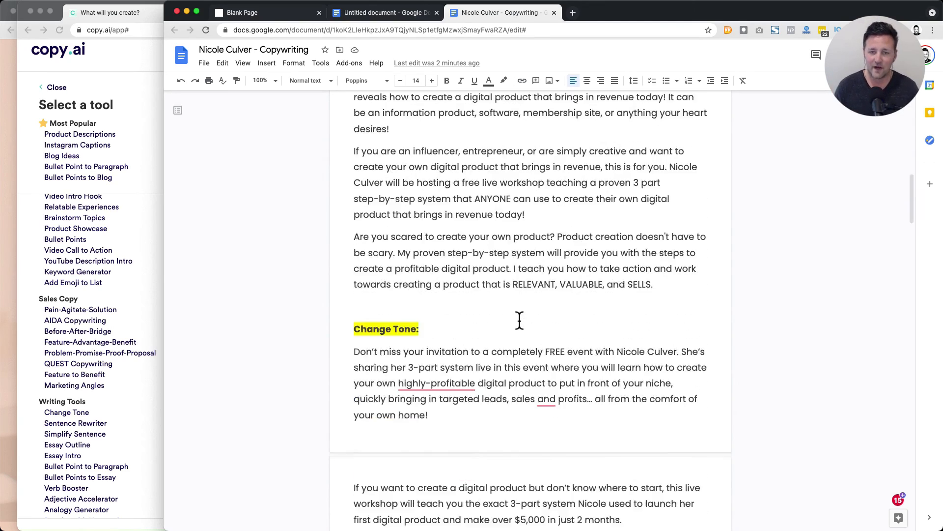
scroll(520, 320, down, 1)
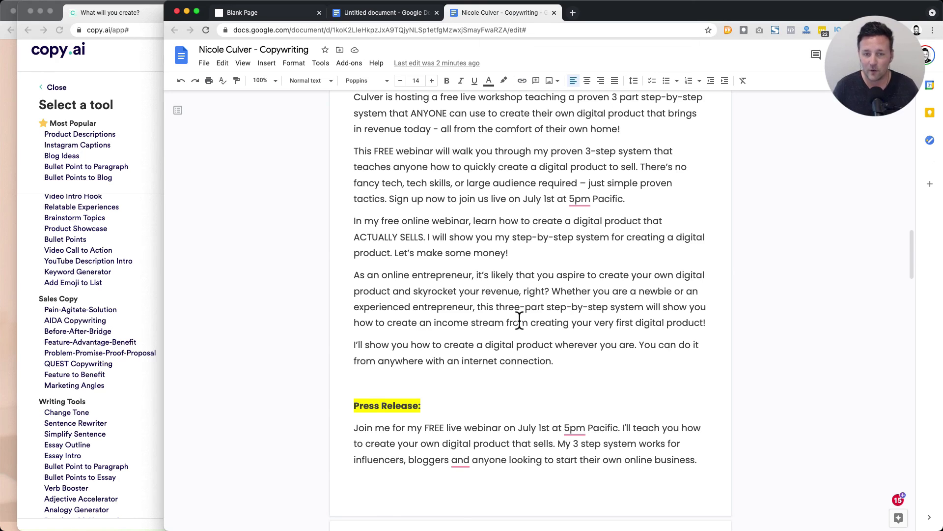
scroll(520, 319, down, 5)
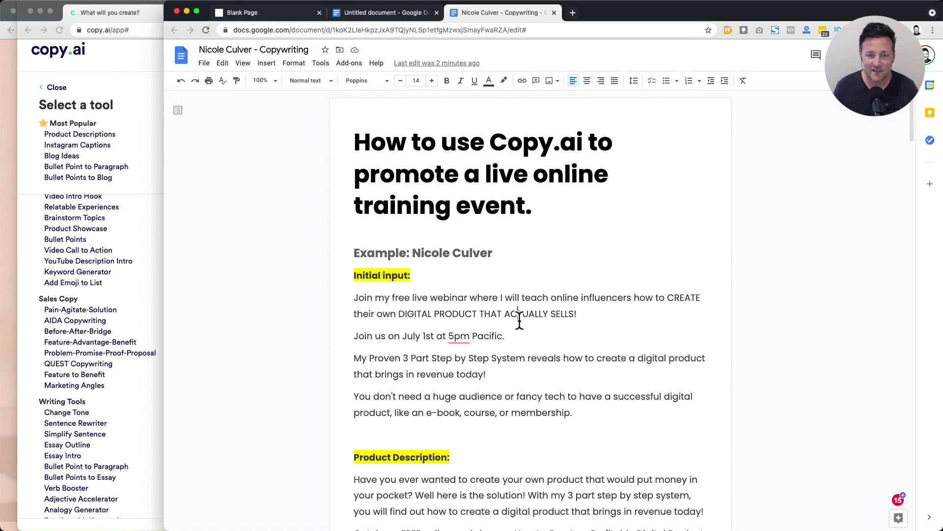
click(518, 317)
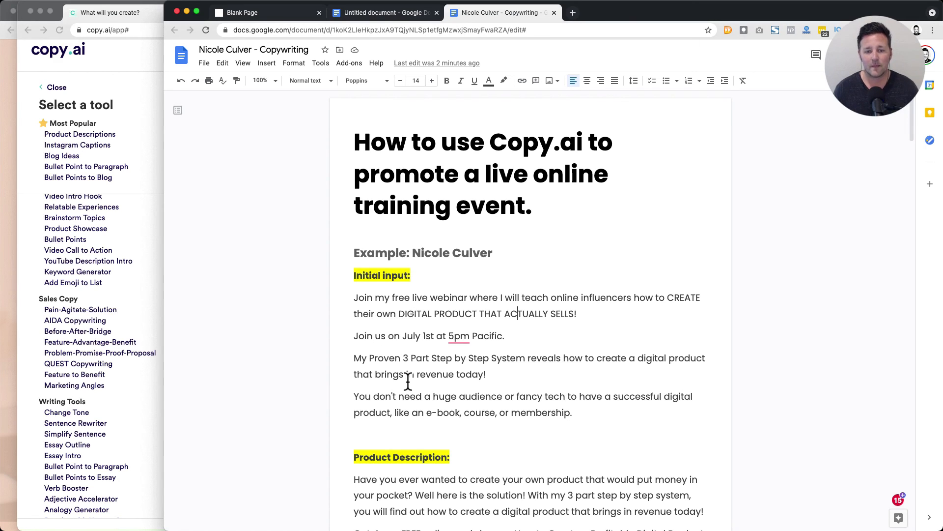
scroll(407, 383, down, 2)
scroll(408, 382, up, 2)
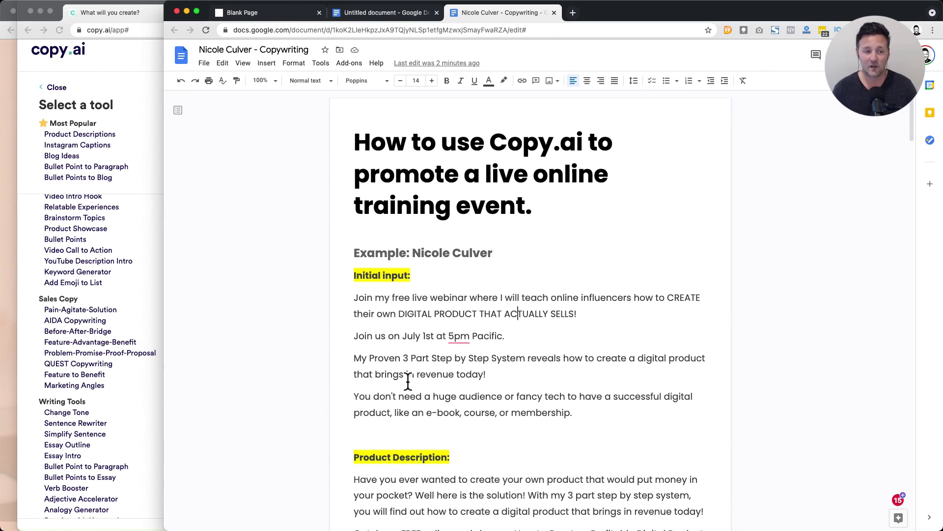
scroll(383, 344, down, 4)
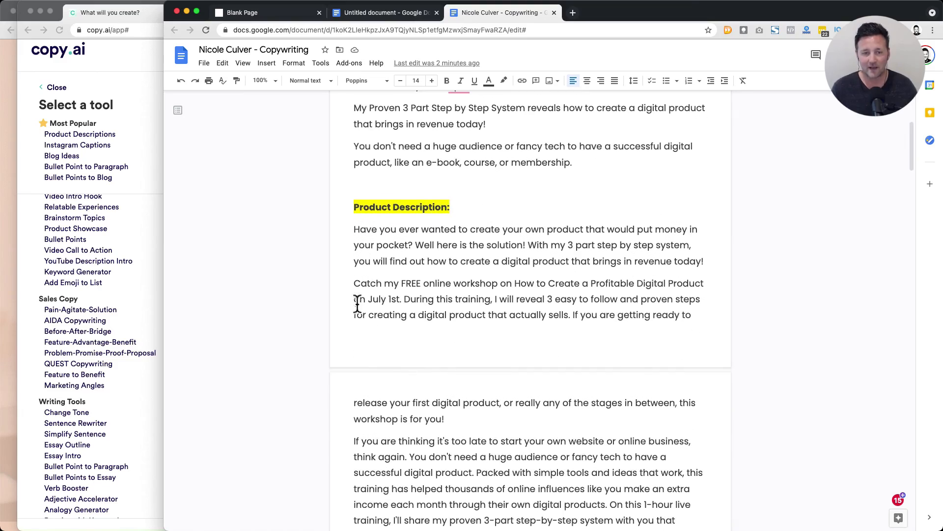